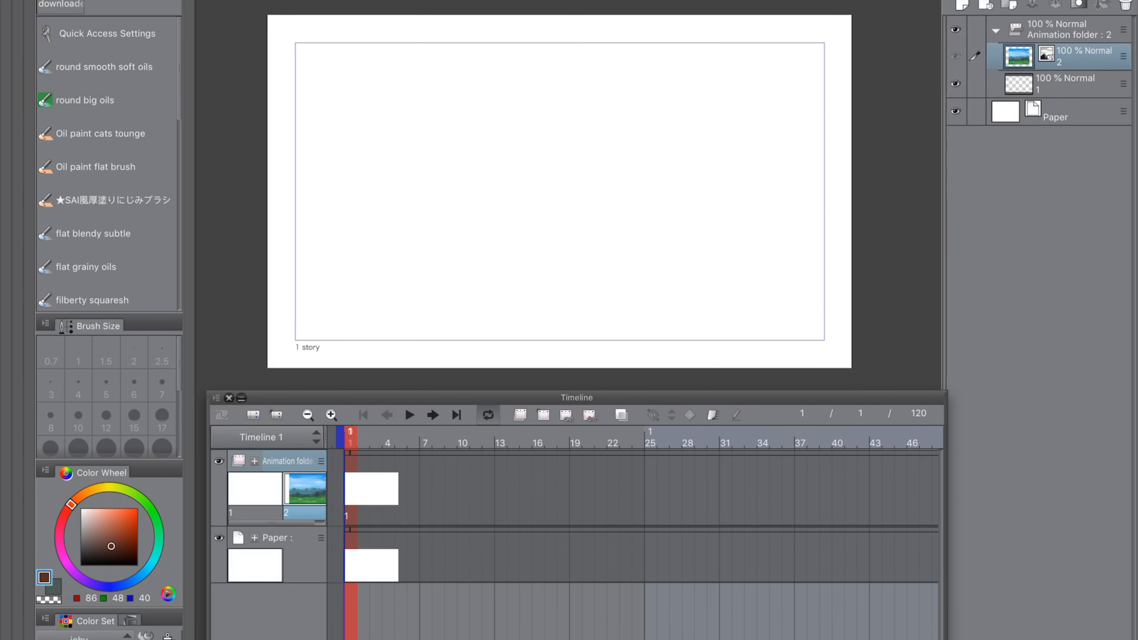
Step: Convert the landscape image material layer in the animation folder to a raster layer
right_click(1085, 58)
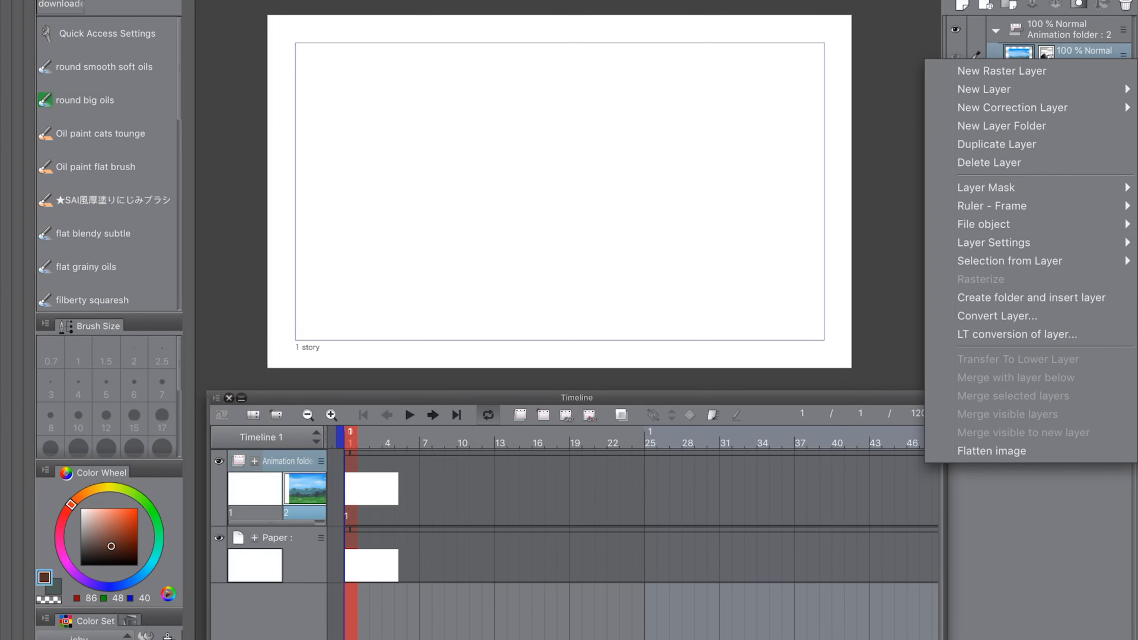
click(997, 316)
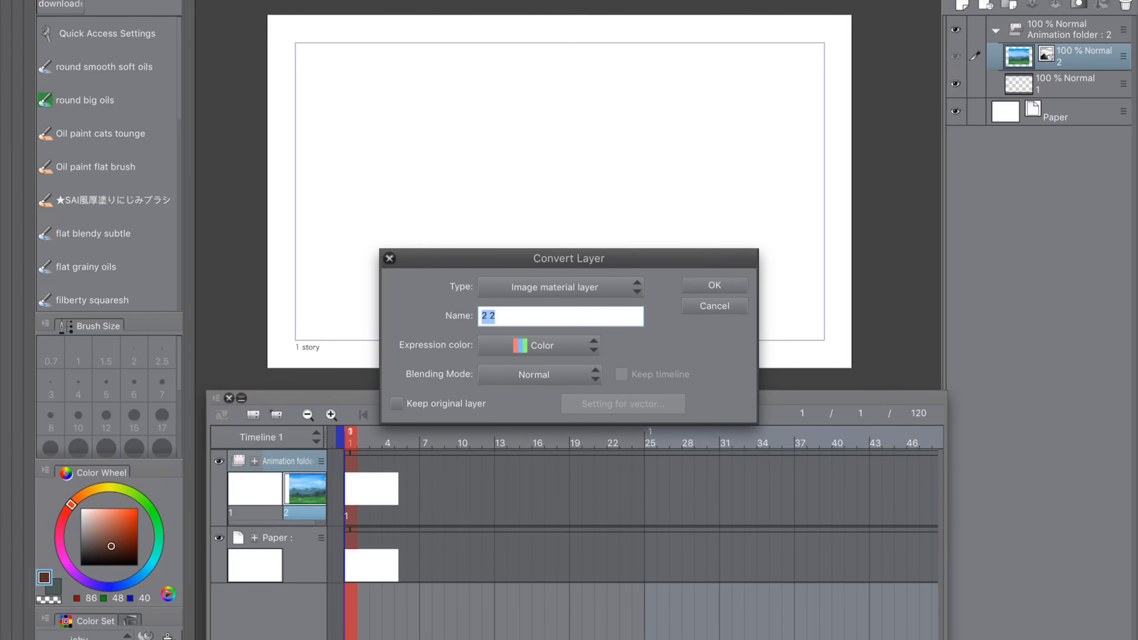
click(560, 288)
click(506, 306)
click(714, 285)
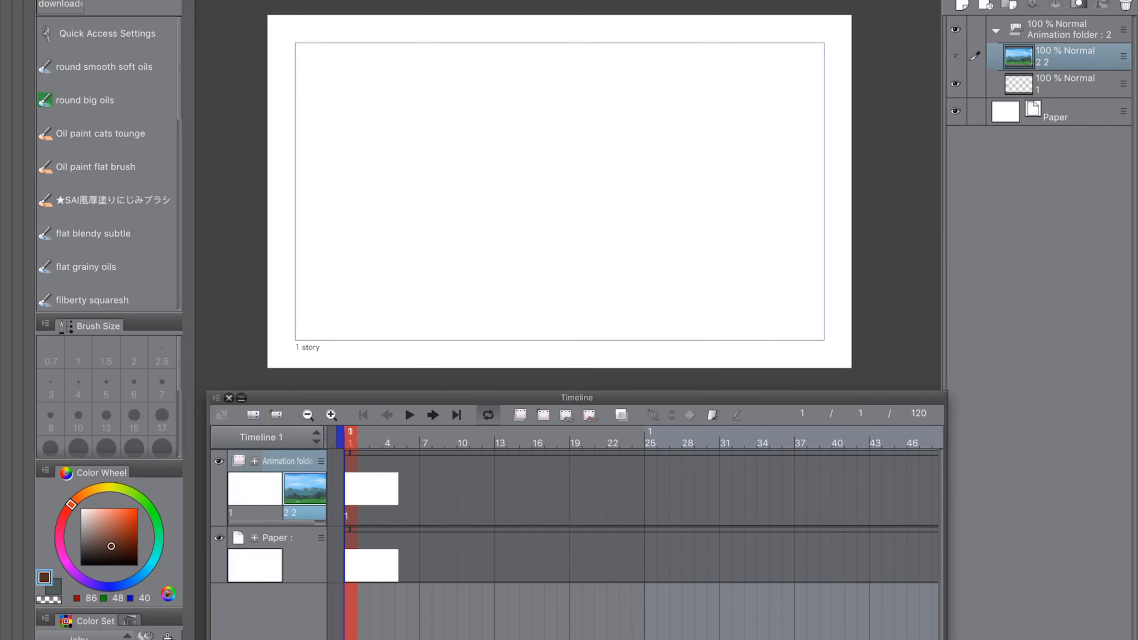
Step: Move cel 1 above the landscape layer and assign cel 2 2 to frame 1 of the timeline
drag(1071, 84, 1071, 46)
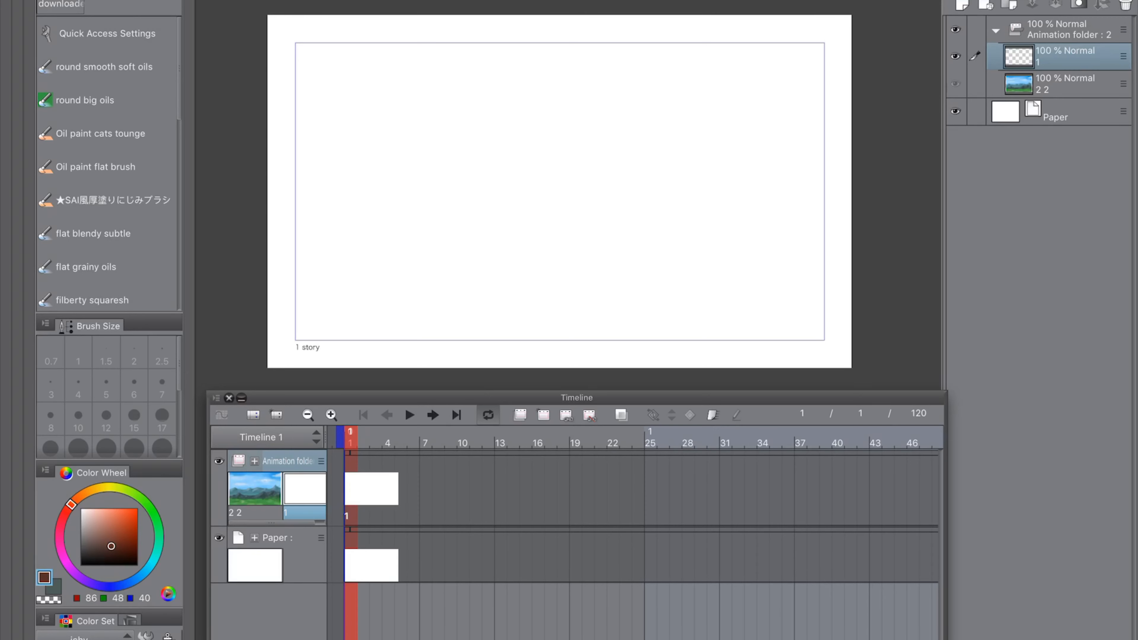
right_click(351, 492)
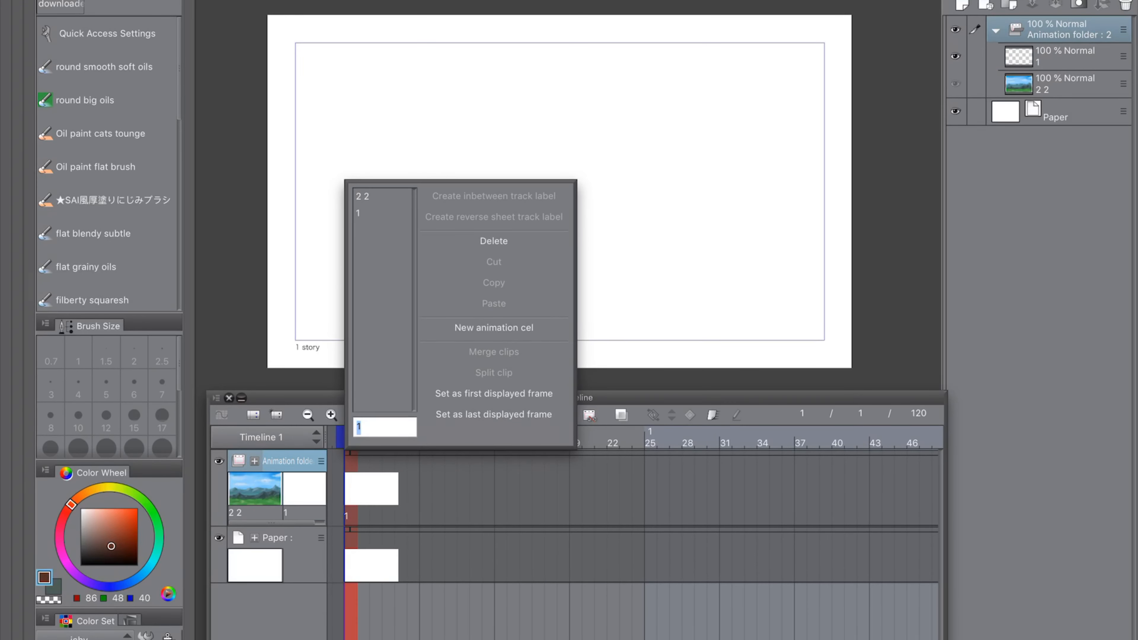
click(362, 196)
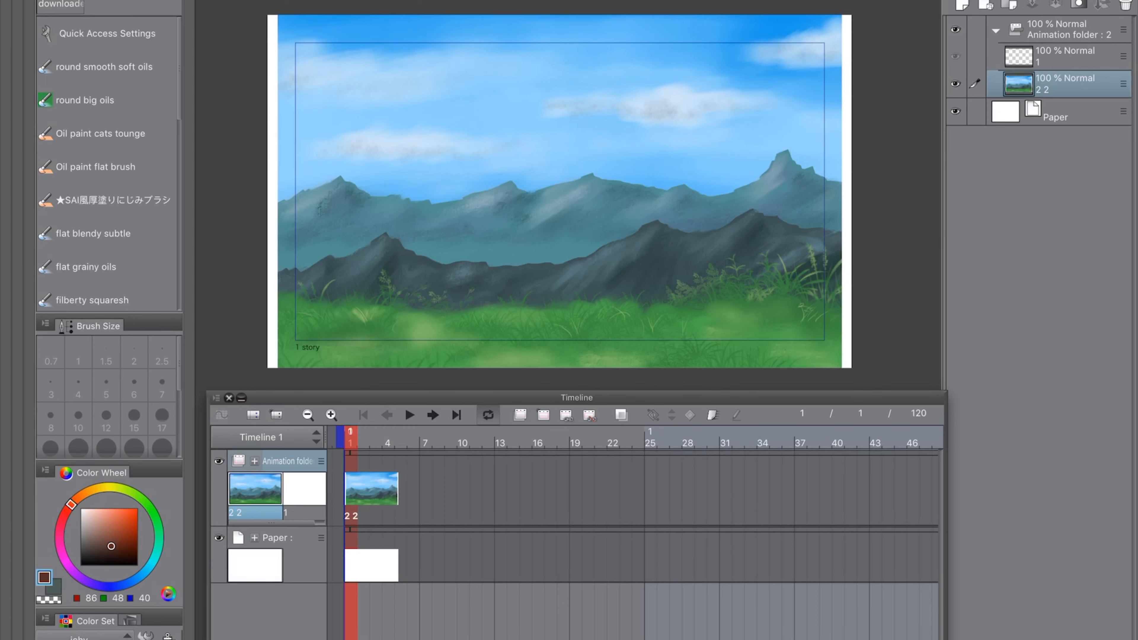
scroll(108, 166, down, 5)
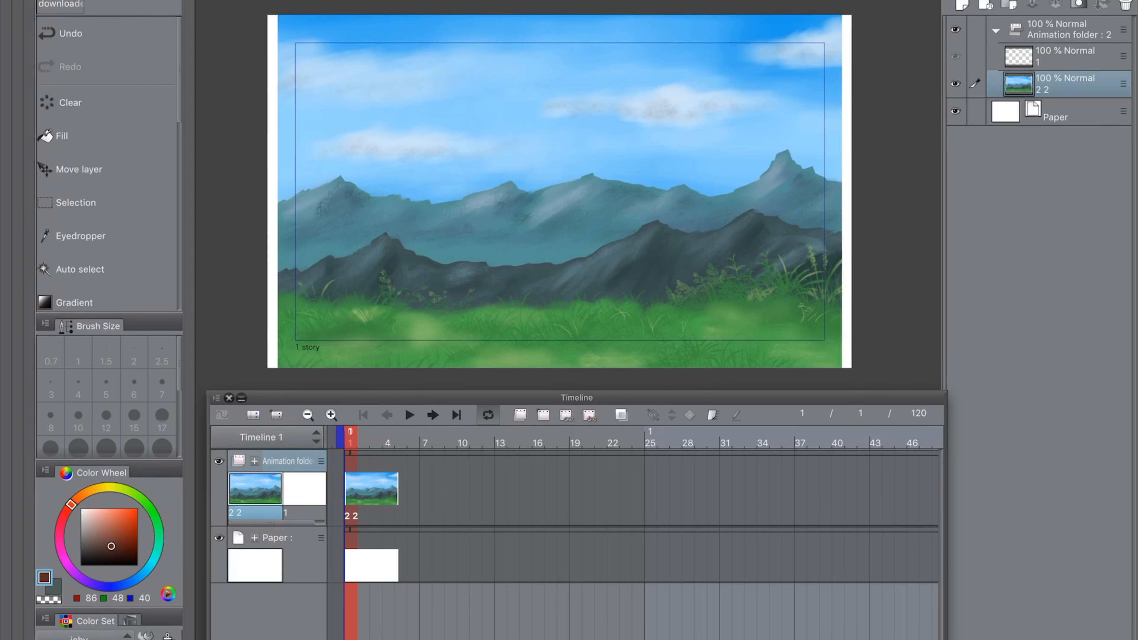
click(76, 202)
mouse_move(269, 50)
mouse_down()
mouse_move(420, 255)
mouse_move(561, 331)
mouse_up()
key(ctrl+z)
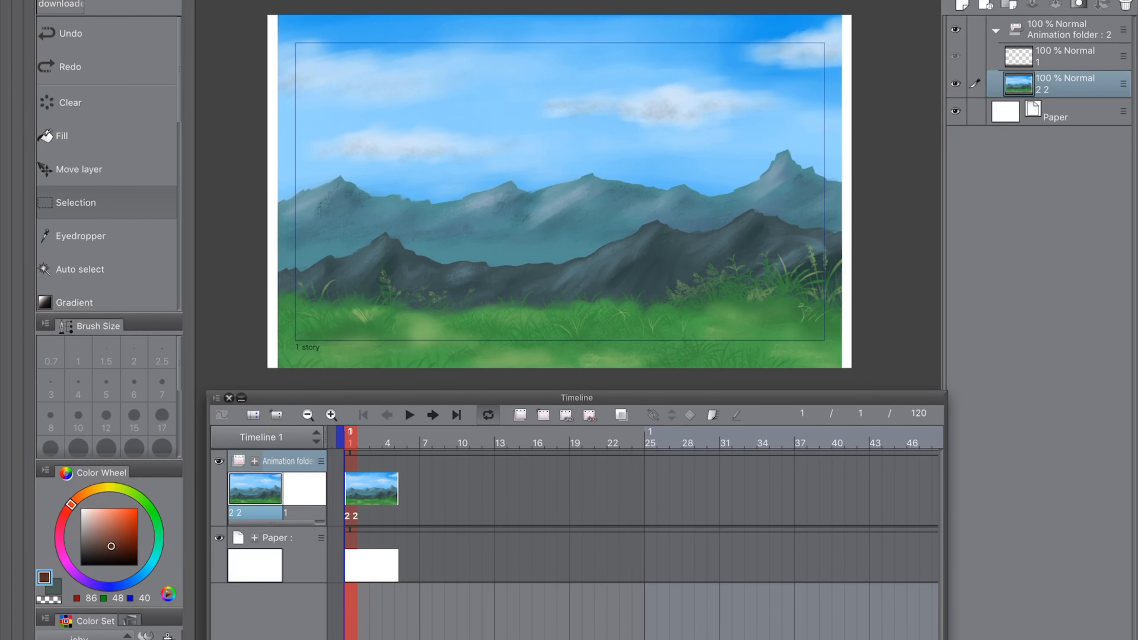
Step: Try to select the whole canvas and scale the landscape image down towards the inner frame guide
click(189, 2)
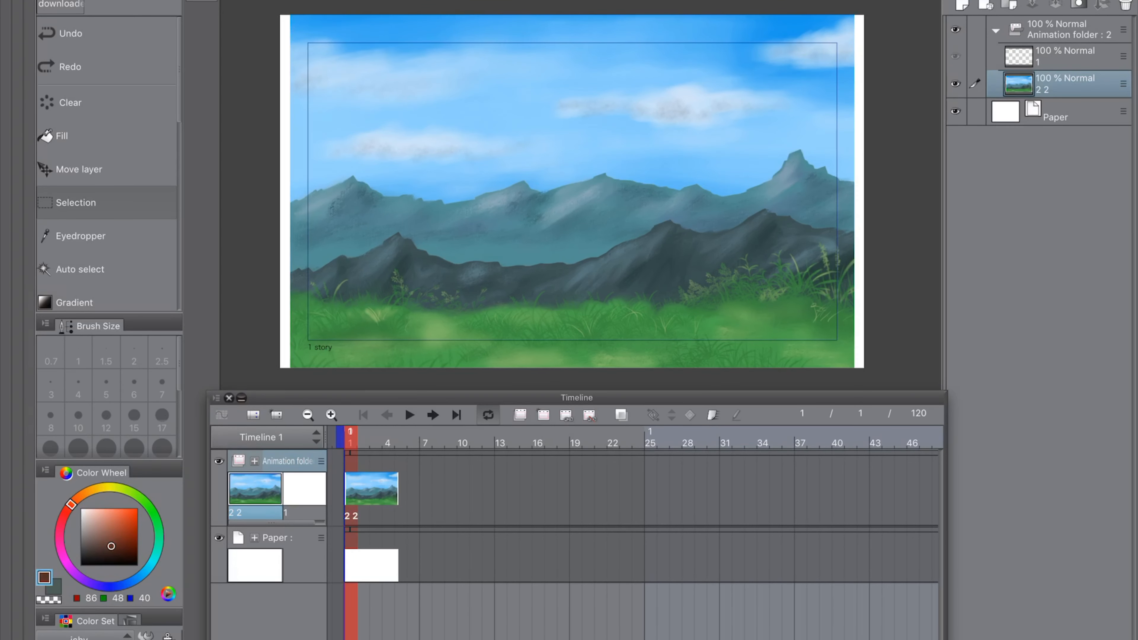
click(200, 2)
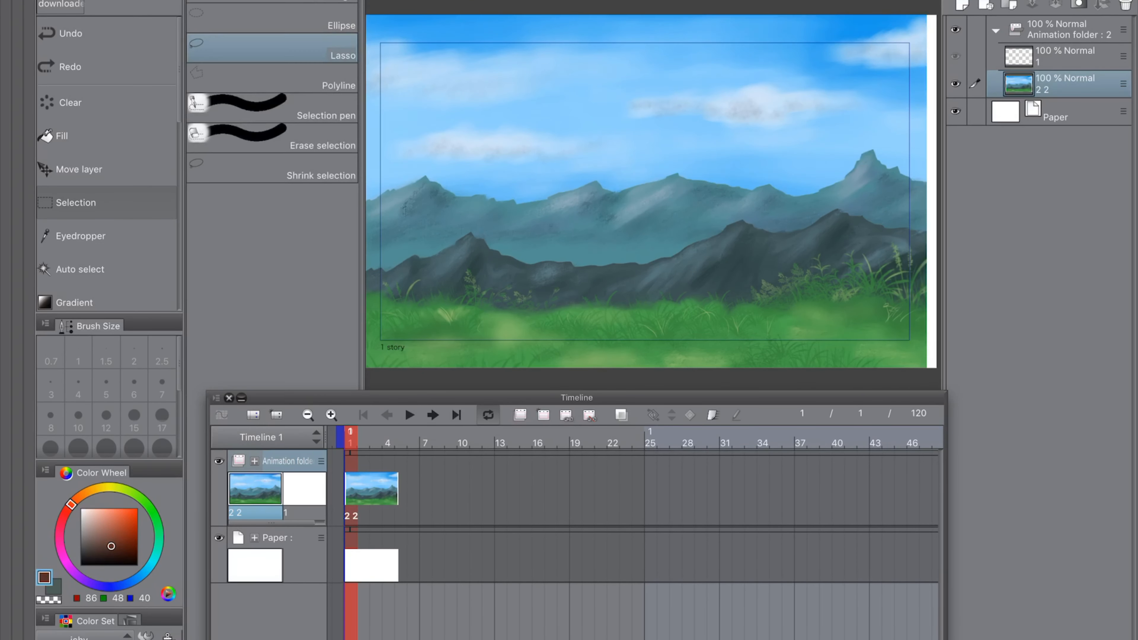
click(272, 2)
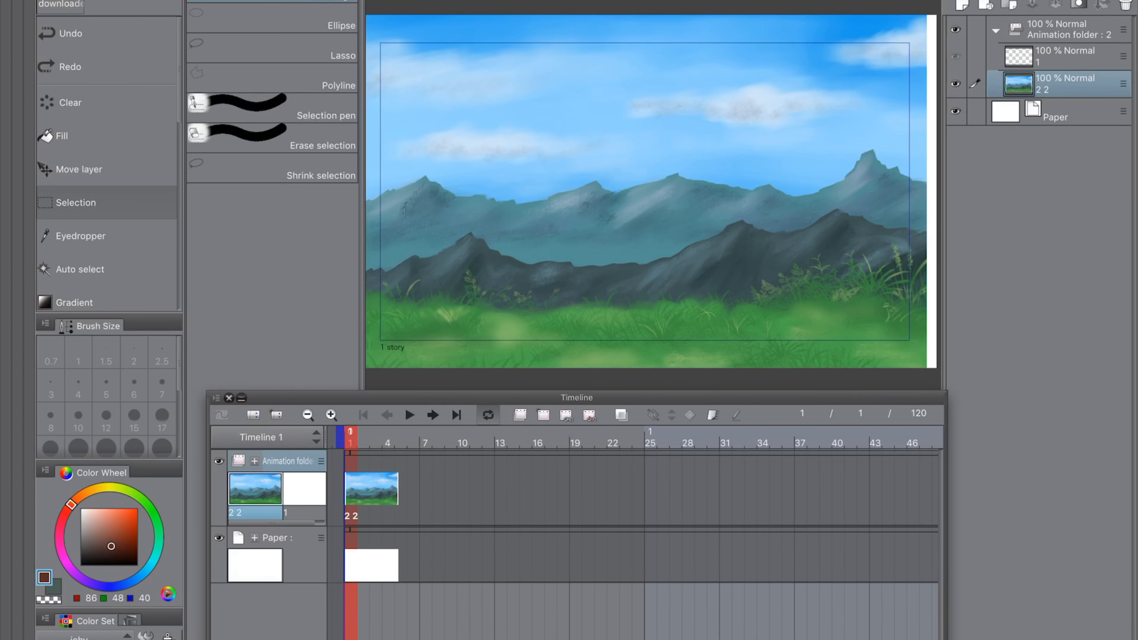
scroll(651, 192, down, 3)
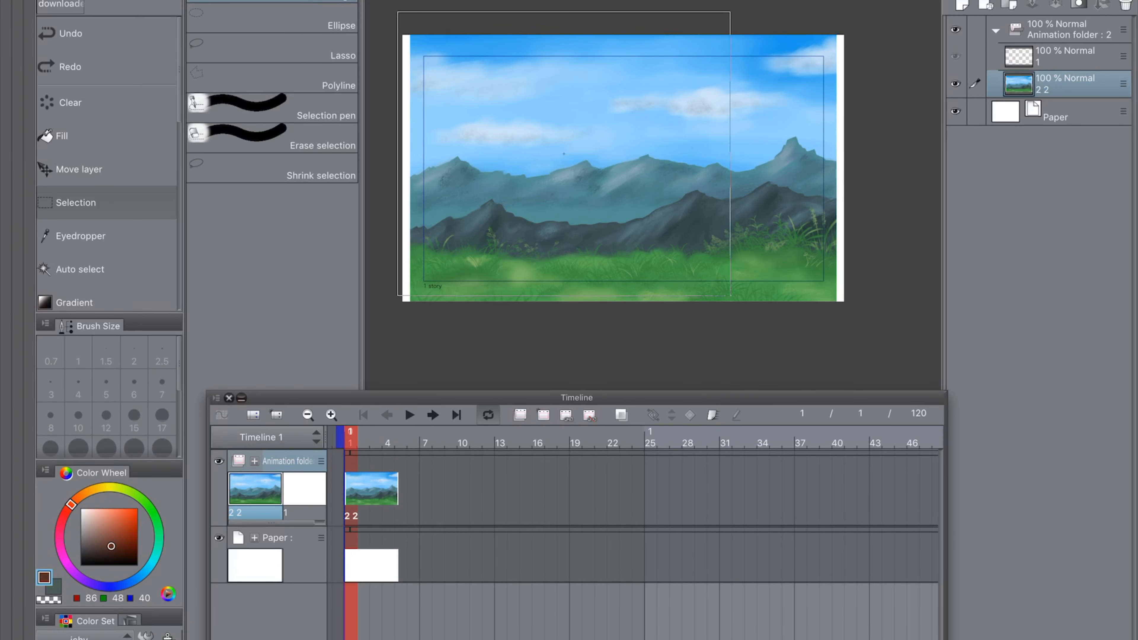
key(ctrl+a)
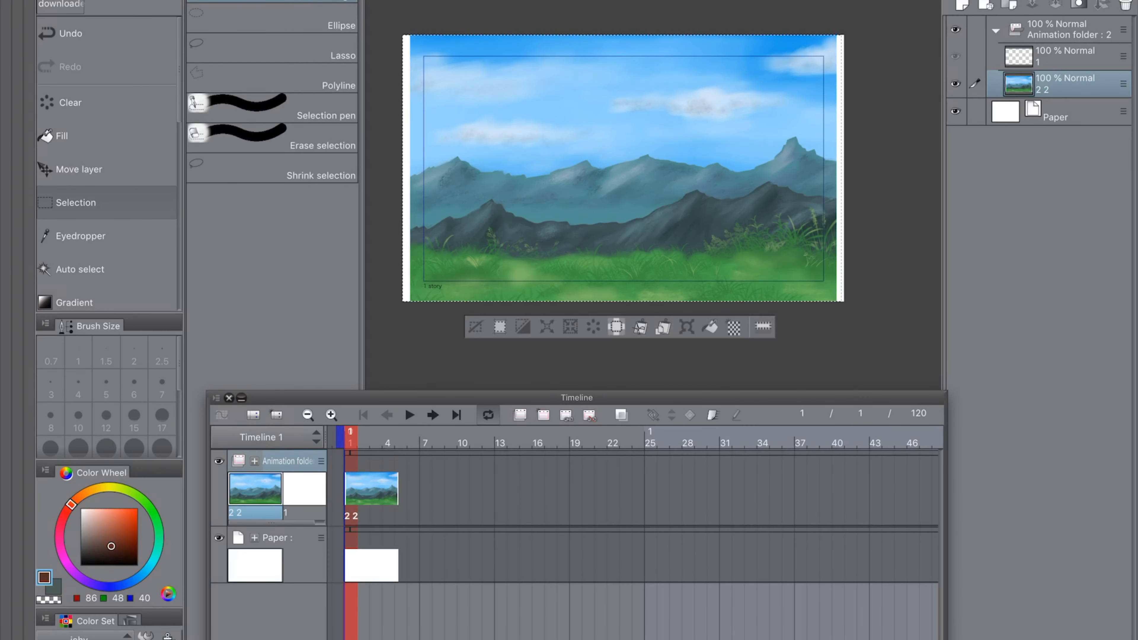
click(616, 326)
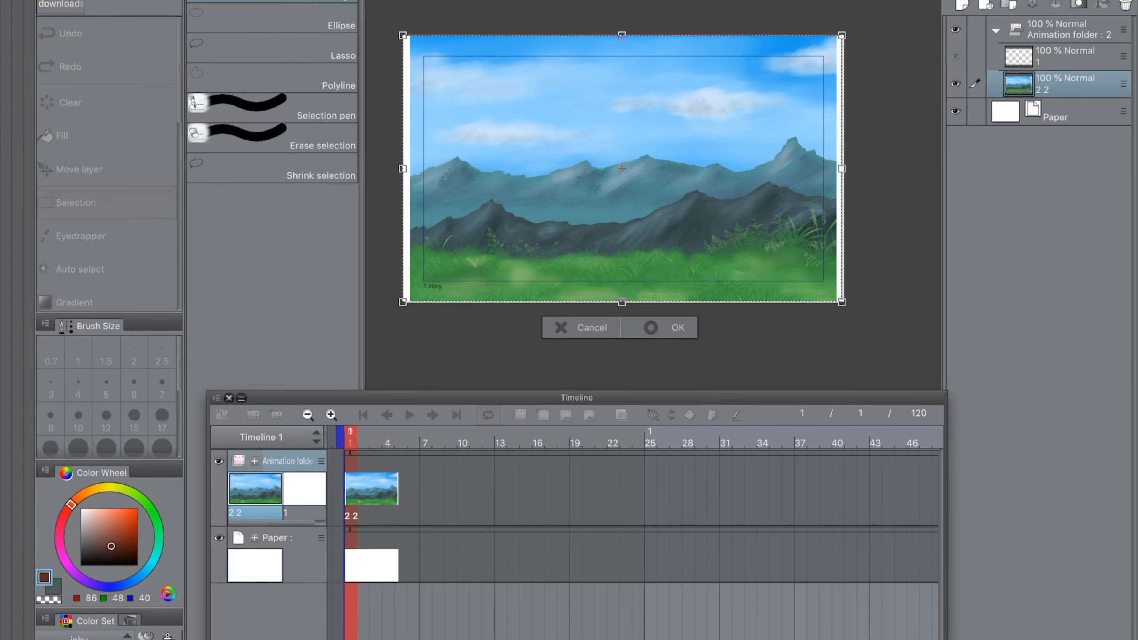
drag(621, 302, 622, 285)
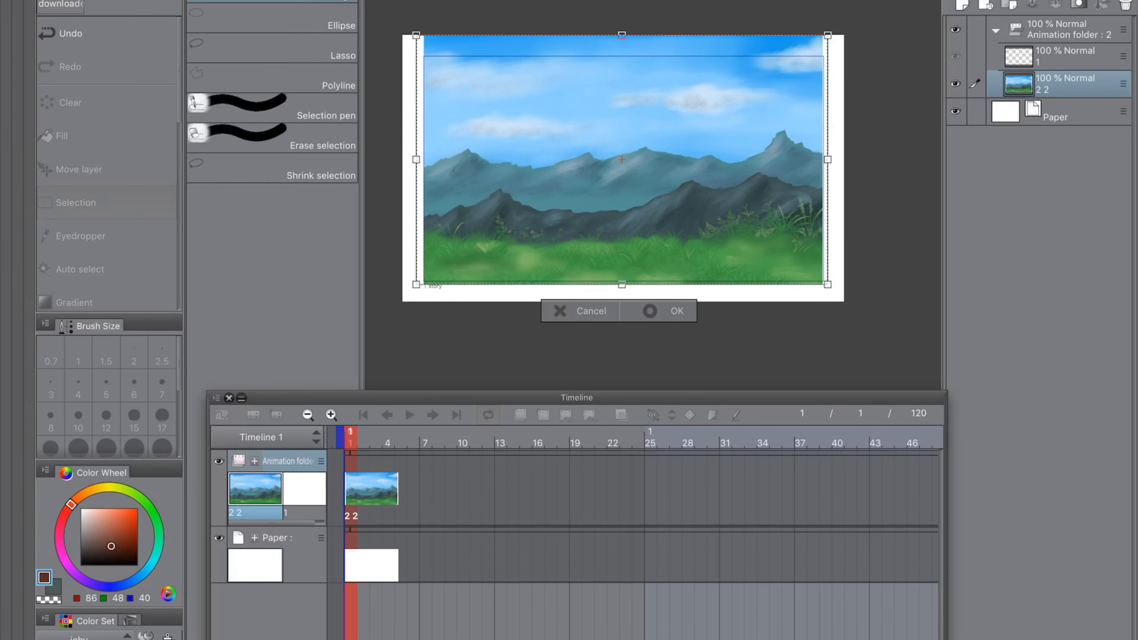
drag(621, 34, 621, 54)
click(580, 311)
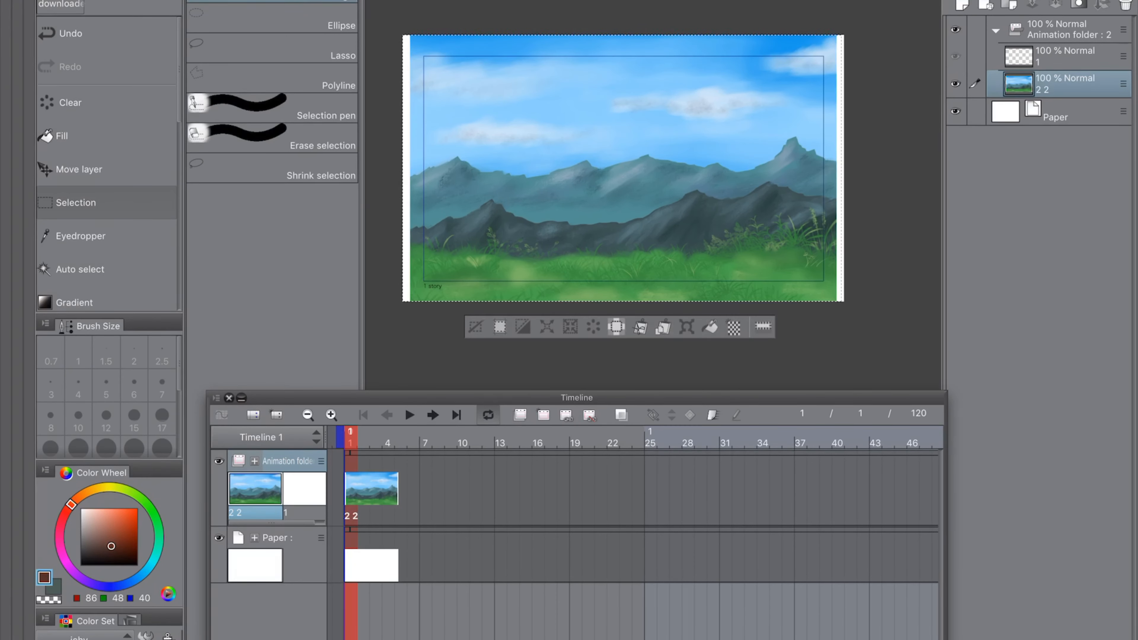
key(ctrl+d)
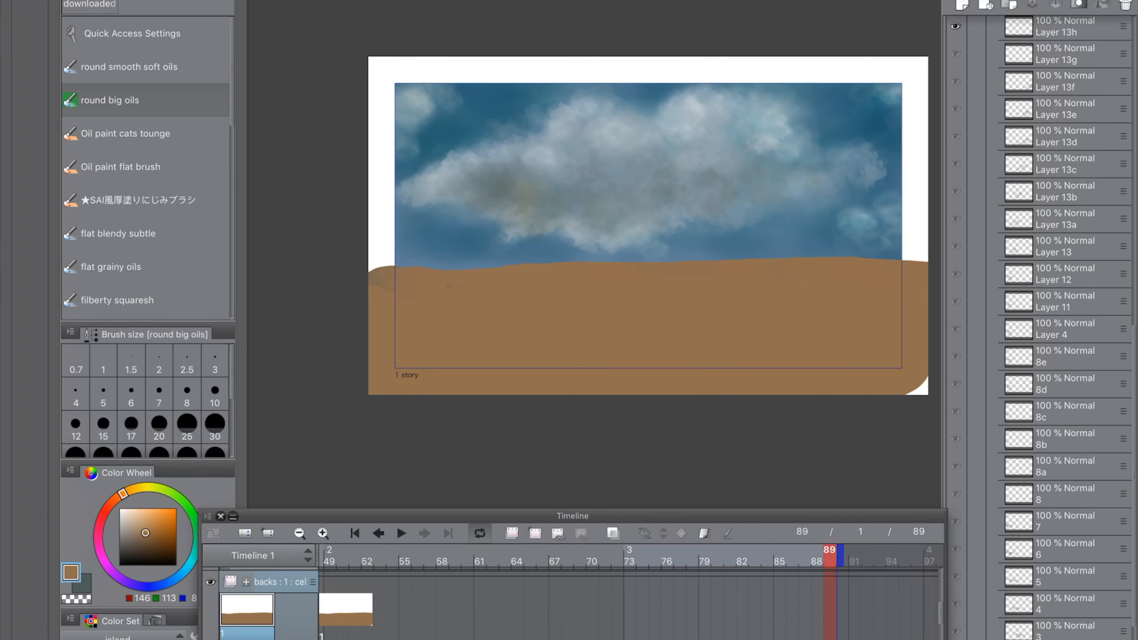
Step: Sample a grey-blue from the clouds and sketch a mountain ridge above the desert horizon with the smoothly light round brush
alt+click(529, 197)
alt+click(555, 187)
mouse_move(415, 256)
mouse_down()
mouse_move(454, 233)
mouse_move(372, 269)
mouse_up()
key(ctrl+z)
key(ctrl+z)
drag(497, 242, 609, 231)
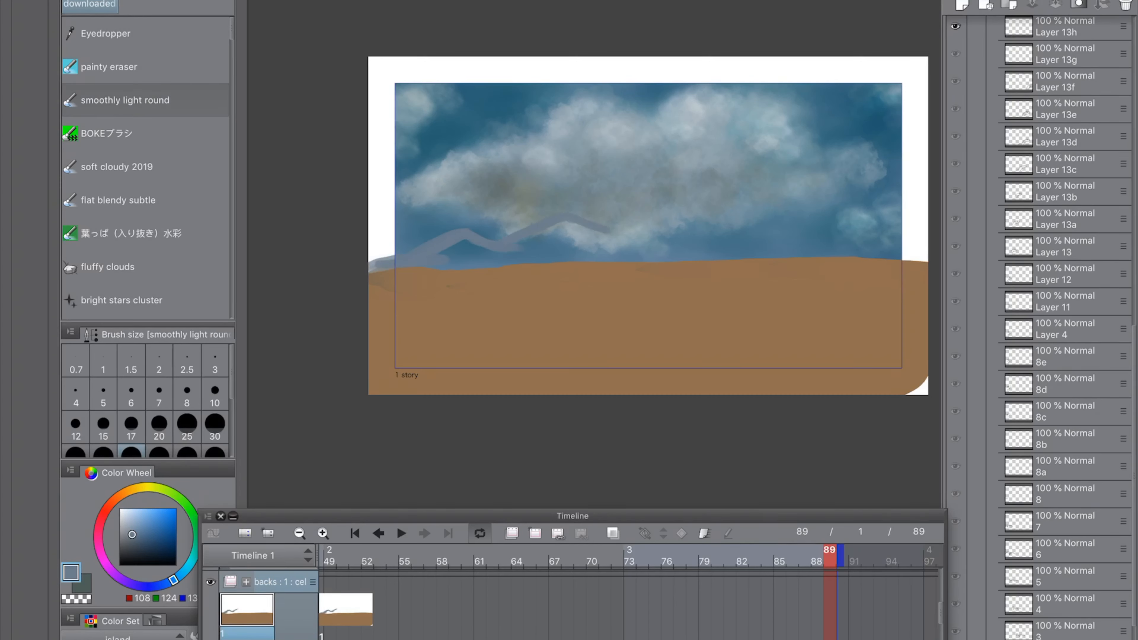
Step: Paint over the mountain ridge in a darker blue, extending it across the peaks towards the right side of the horizon
alt+click(428, 256)
mouse_move(461, 232)
mouse_down()
mouse_move(374, 263)
mouse_move(701, 230)
mouse_move(909, 257)
mouse_move(513, 249)
mouse_up()
drag(450, 243, 493, 254)
drag(573, 218, 533, 243)
drag(571, 220, 719, 240)
drag(717, 243, 744, 252)
Step: Fill the mountain slopes below the ridge with a grey sampled from the clouds
alt+click(663, 198)
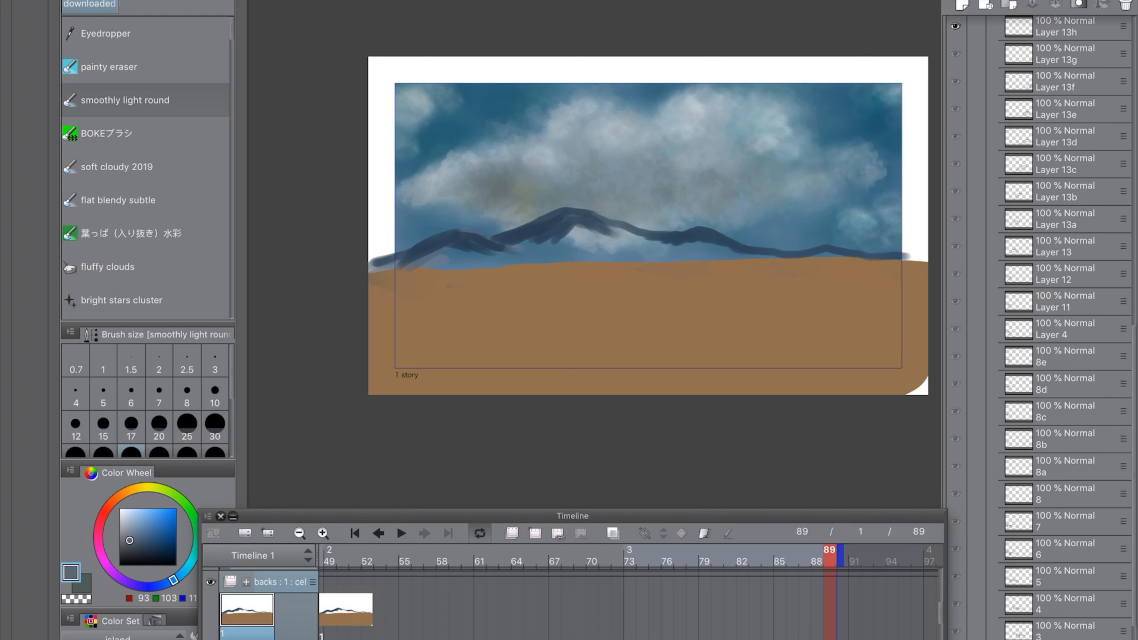
drag(452, 244, 374, 265)
drag(475, 248, 522, 265)
mouse_move(551, 234)
mouse_down()
mouse_move(510, 249)
mouse_move(618, 246)
mouse_up()
drag(598, 229, 690, 247)
mouse_move(714, 237)
mouse_down()
mouse_move(654, 262)
mouse_move(737, 257)
mouse_up()
drag(746, 255, 892, 260)
drag(605, 243, 566, 258)
drag(561, 217, 528, 241)
drag(460, 265, 501, 265)
drag(593, 248, 632, 263)
Step: Sample another tone above the ridge and build up the left, central and right slopes with it
alt+click(486, 218)
drag(443, 260, 408, 265)
drag(449, 265, 373, 268)
drag(463, 239, 417, 255)
drag(560, 226, 504, 246)
drag(571, 229, 536, 248)
drag(590, 224, 620, 233)
drag(701, 236, 655, 244)
drag(738, 250, 779, 254)
mouse_move(600, 234)
mouse_down()
mouse_move(627, 246)
mouse_move(533, 258)
mouse_move(547, 267)
mouse_up()
Step: Paint shadow patches on the left and central slopes using the dark blue sampled from the ridge
alt+click(568, 215)
drag(582, 250, 558, 269)
drag(466, 252, 443, 261)
drag(471, 260, 484, 266)
drag(566, 226, 551, 239)
mouse_move(537, 235)
mouse_down()
mouse_move(519, 251)
mouse_move(524, 264)
mouse_up()
Step: Reinforce the dark ridge lines from the left peak across to the far right end of the mountain range
mouse_move(516, 242)
mouse_down()
mouse_move(476, 262)
mouse_move(454, 229)
mouse_up()
drag(413, 253, 376, 266)
drag(462, 227, 390, 265)
drag(556, 221, 527, 232)
drag(591, 212, 642, 238)
drag(641, 228, 755, 255)
drag(699, 238, 681, 244)
drag(680, 238, 658, 244)
mouse_move(709, 239)
mouse_down()
mouse_move(684, 250)
mouse_move(727, 252)
mouse_up()
mouse_move(712, 240)
mouse_down()
mouse_move(743, 258)
mouse_move(919, 258)
mouse_up()
Step: Darken the crests and creases of the left and central peaks in deep navy with the Smooth 2 brush
click(142, 554)
click(130, 425)
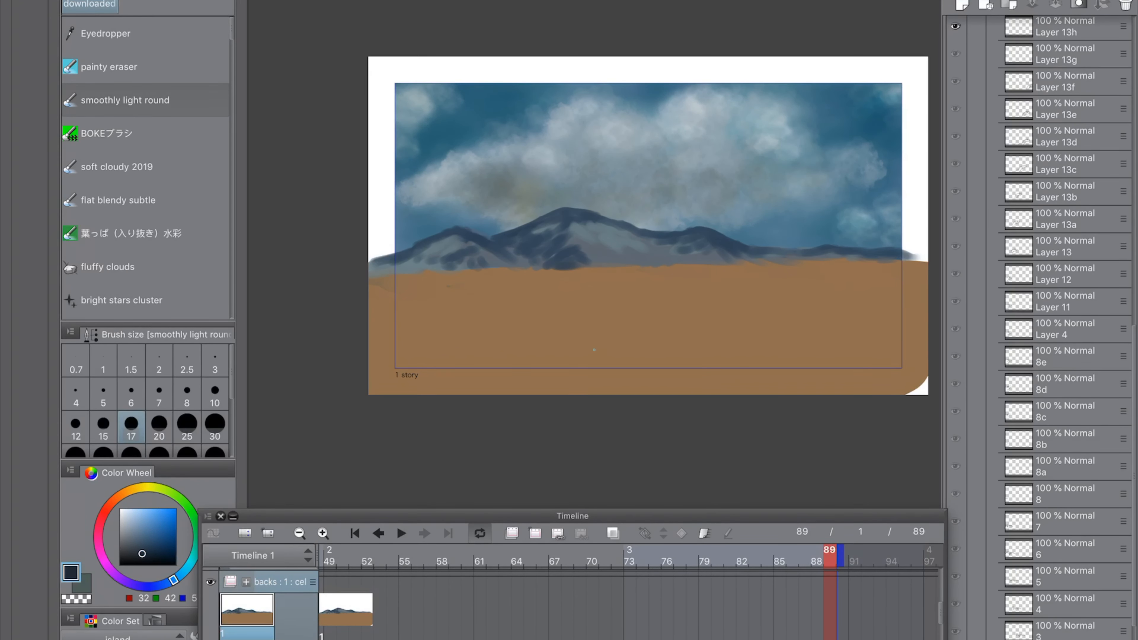
click(118, 201)
scroll(444, 294, up, 4)
scroll(383, 257, down, 5)
scroll(145, 168, down, 6)
click(117, 116)
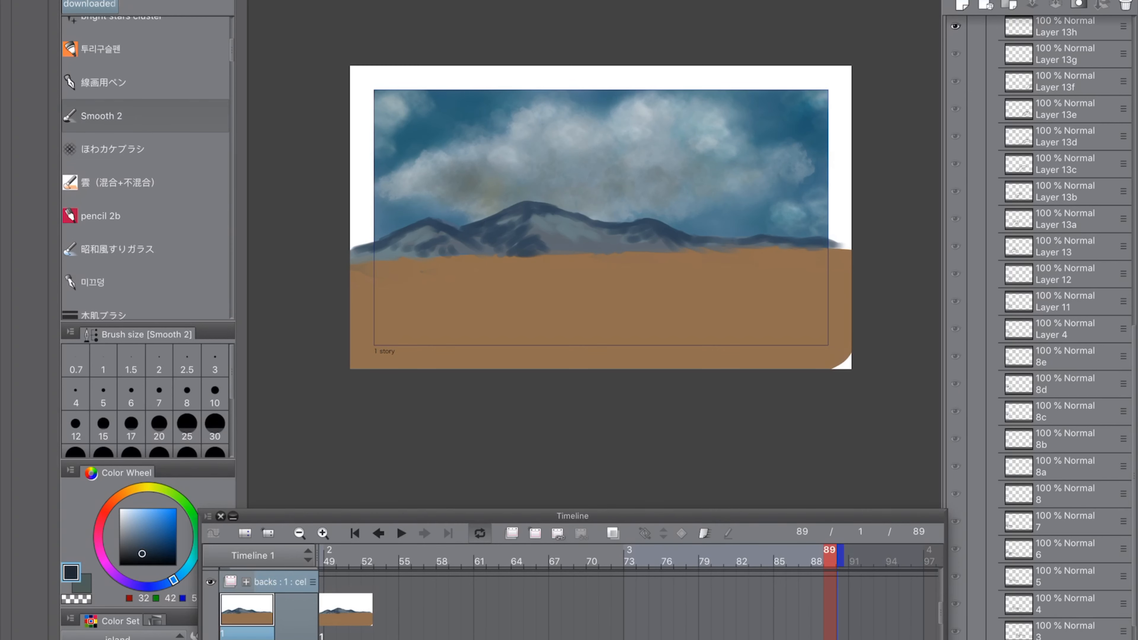
scroll(428, 248, up, 2)
drag(395, 226, 365, 241)
drag(359, 240, 314, 256)
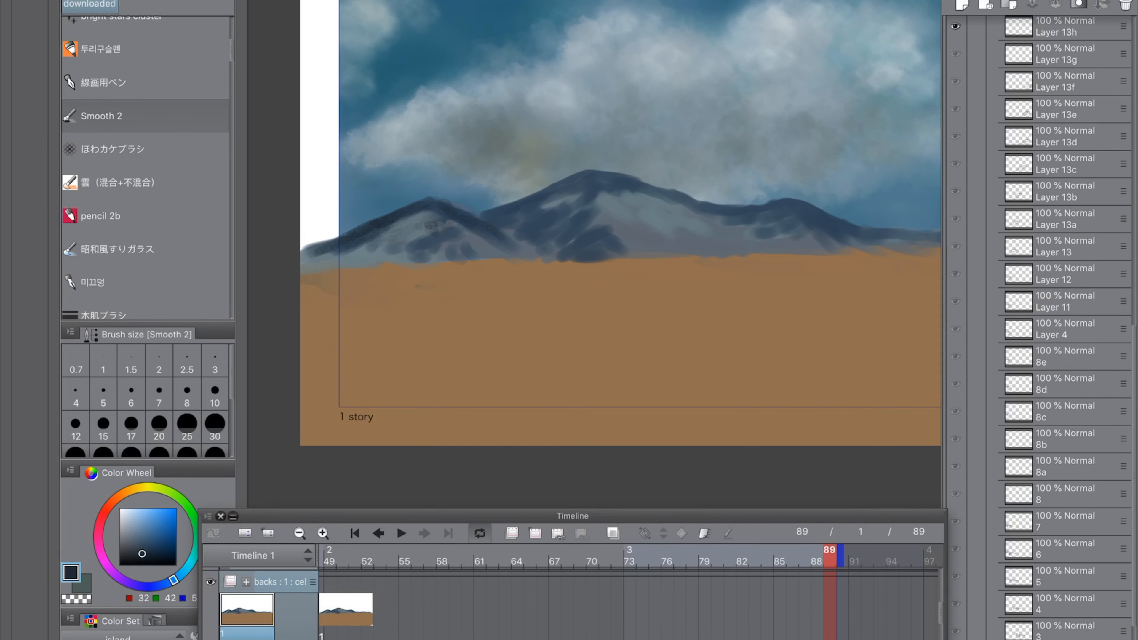
drag(461, 226, 419, 249)
drag(449, 220, 501, 248)
drag(527, 193, 498, 212)
drag(596, 175, 546, 209)
Step: Add slope texture to the left and central mountains with a newly picked colour, setting the Smooth 2 brush size to 250
scroll(561, 202, down, 3)
scroll(832, 171, up, 2)
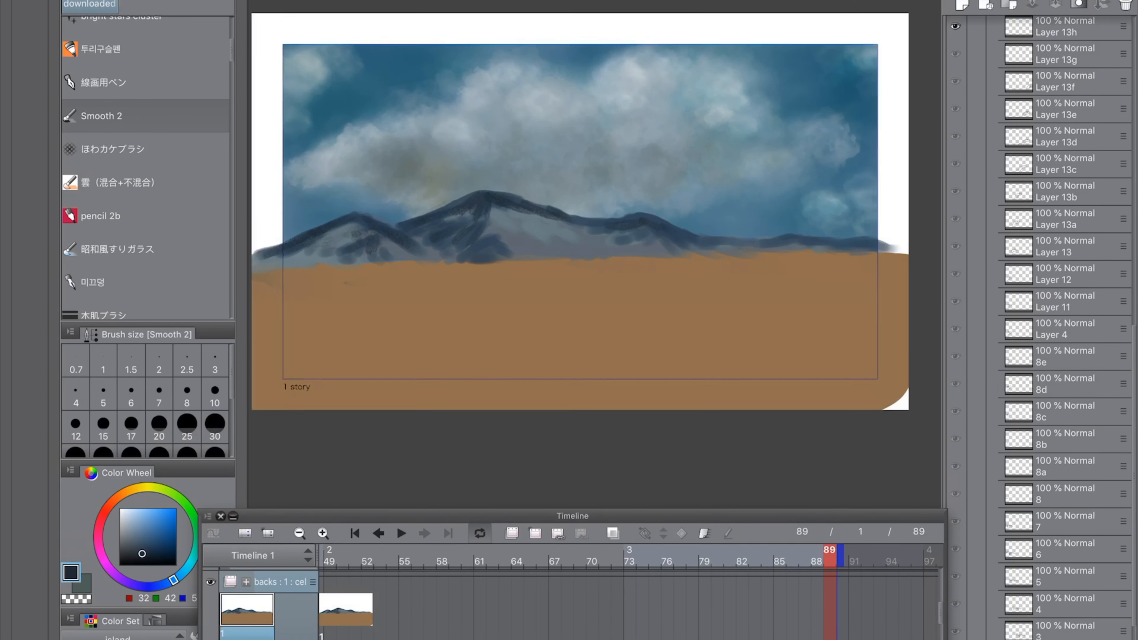
click(129, 544)
drag(383, 235, 402, 250)
drag(488, 212, 496, 227)
drag(500, 212, 521, 230)
scroll(187, 404, down, 3)
click(186, 413)
drag(444, 223, 426, 241)
Step: Paint grey-green texture on the right-hand mountain slopes with the round big oils brush at size 170
click(141, 541)
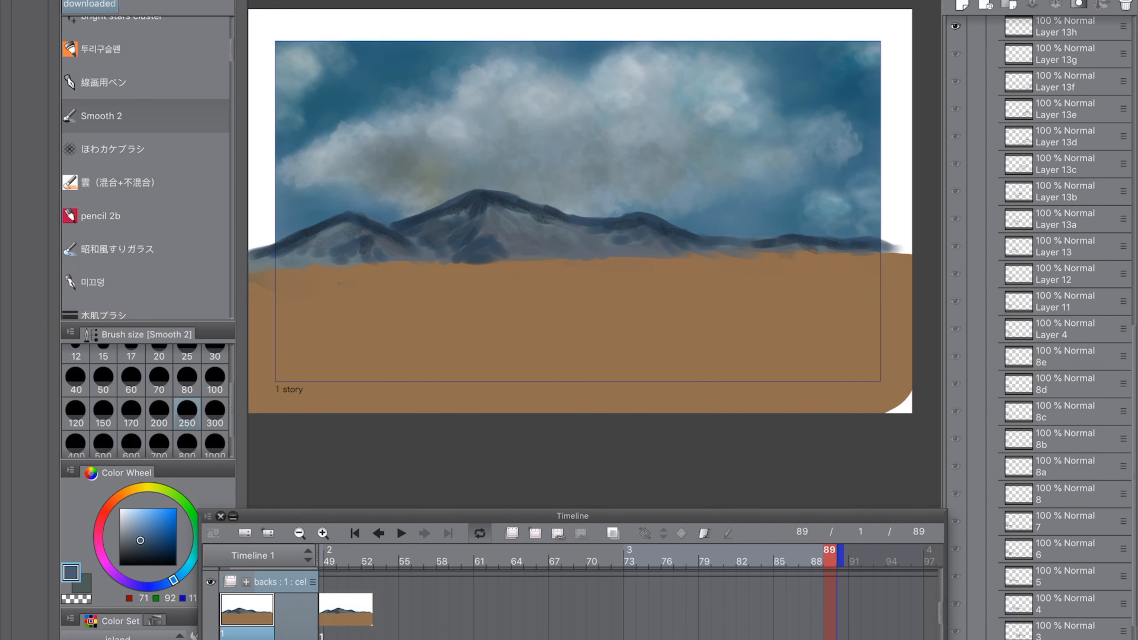
scroll(112, 149, down, 5)
click(112, 150)
click(132, 413)
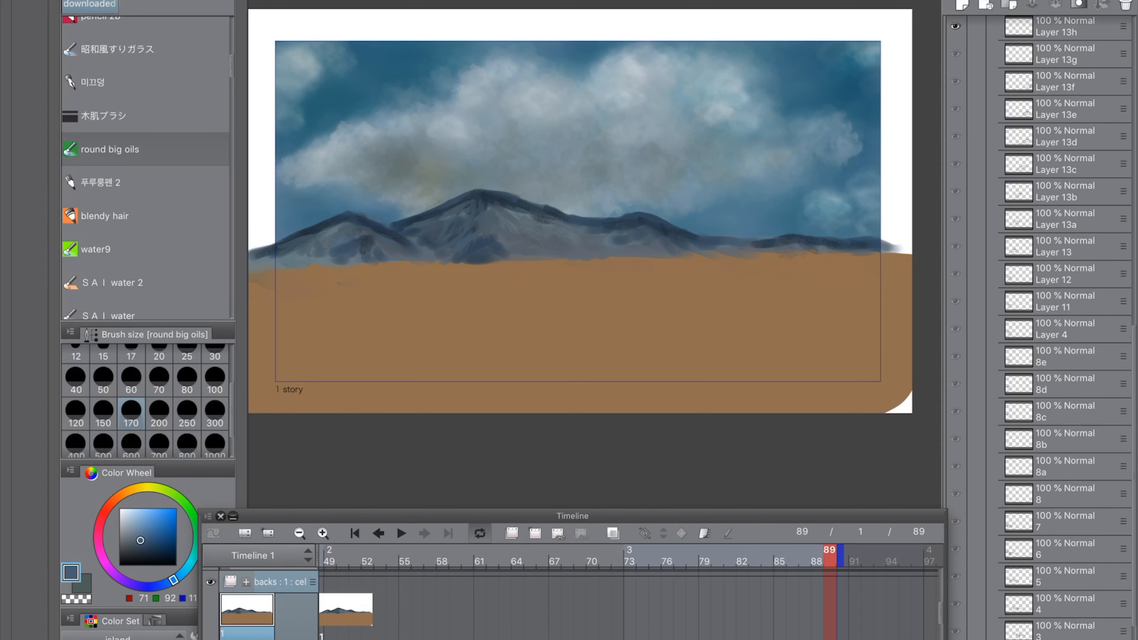
alt+click(529, 229)
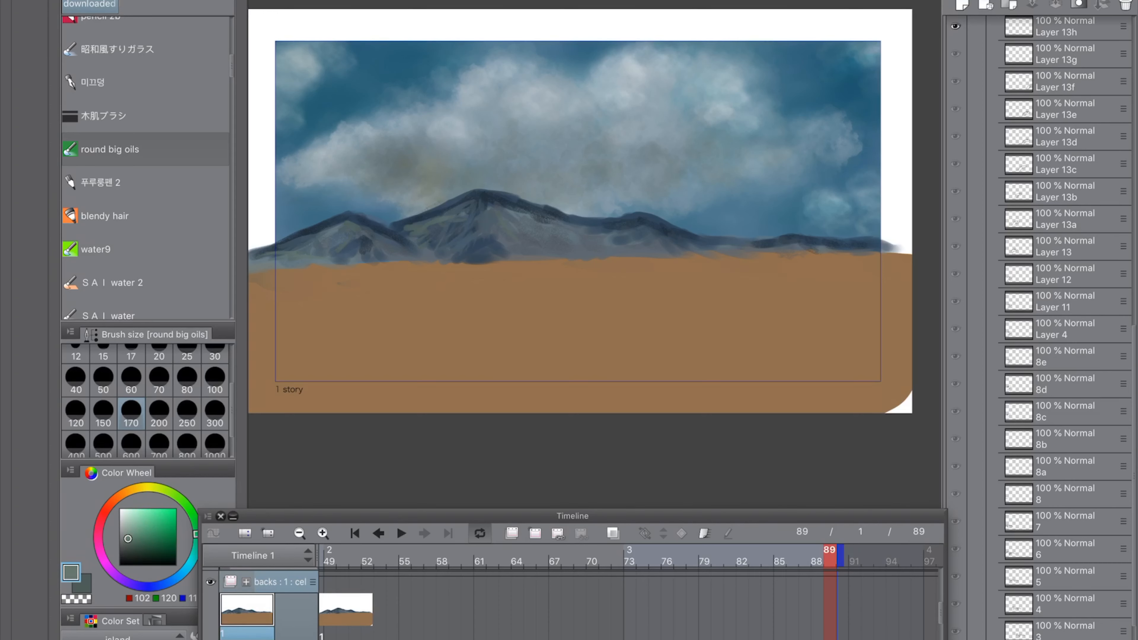
drag(638, 220, 599, 232)
drag(626, 235, 610, 243)
drag(685, 233, 717, 247)
drag(714, 242, 757, 246)
Step: Paint pale grey highlight strokes down the slope to the right of the central peak
click(123, 520)
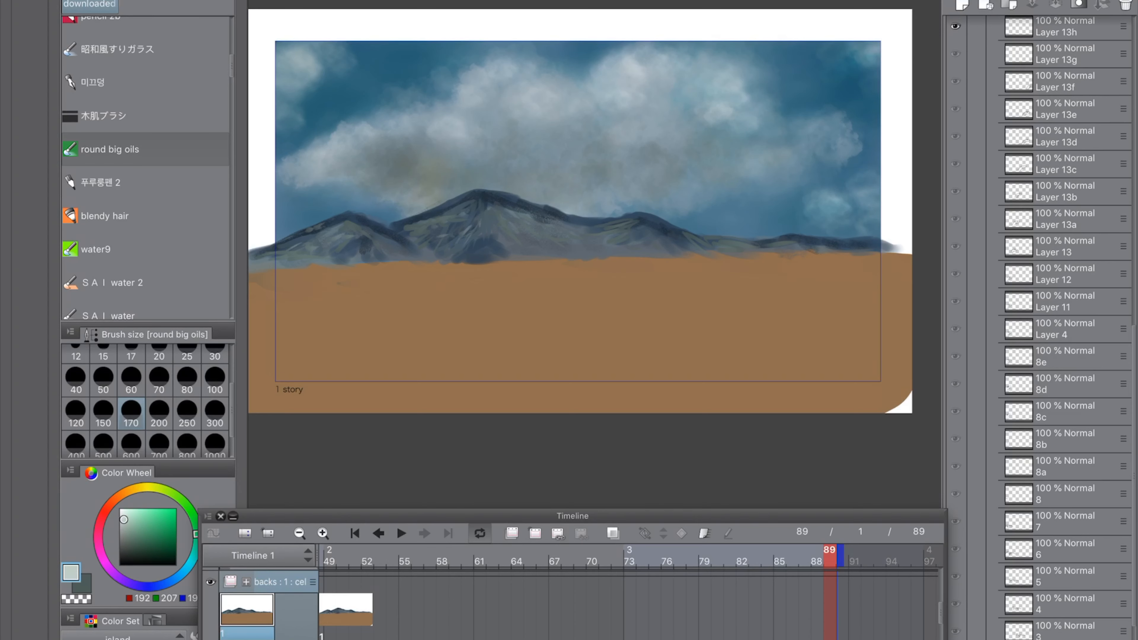
drag(504, 202, 571, 242)
drag(553, 226, 589, 245)
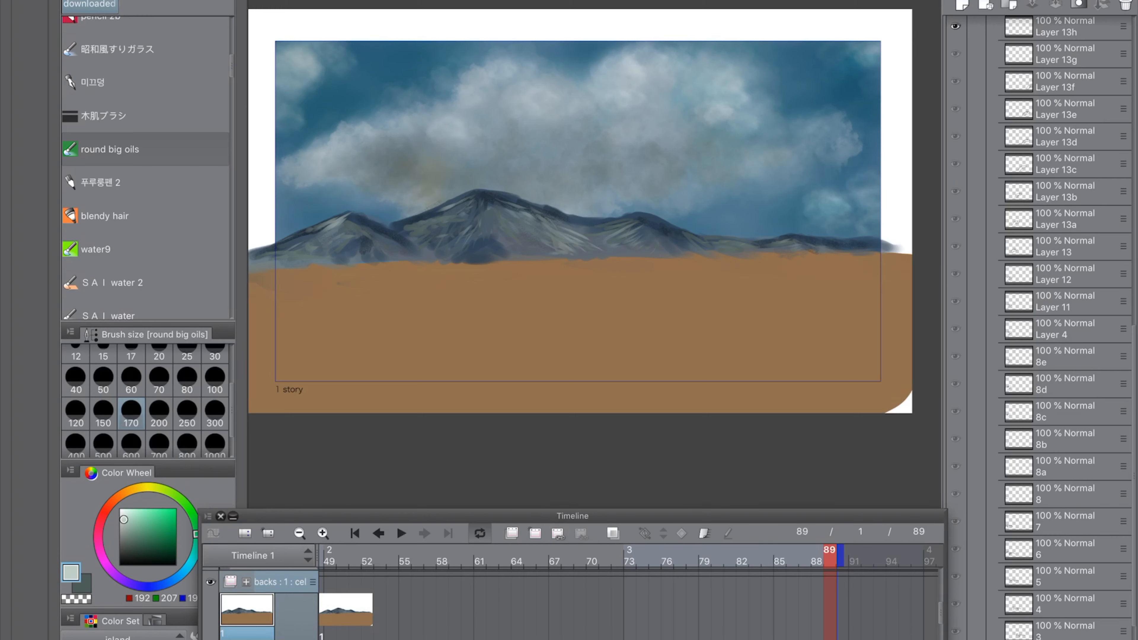
Step: Paint the ground's sampled brown over the base of the left mountain to raise the horizon edge
click(292, 1)
click(458, 94)
alt+click(292, 287)
drag(251, 273, 394, 264)
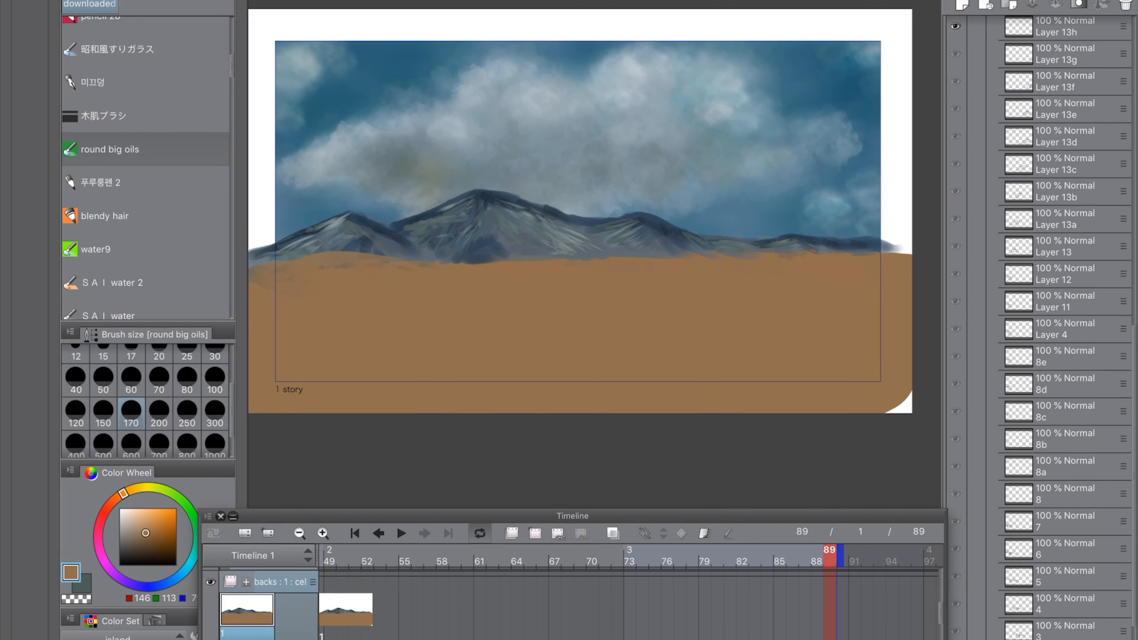
Step: Paint dark brown patches across the desert ground with the ★SAI風厚塗りにじみブラシ brush
scroll(146, 168, down, 12)
click(139, 196)
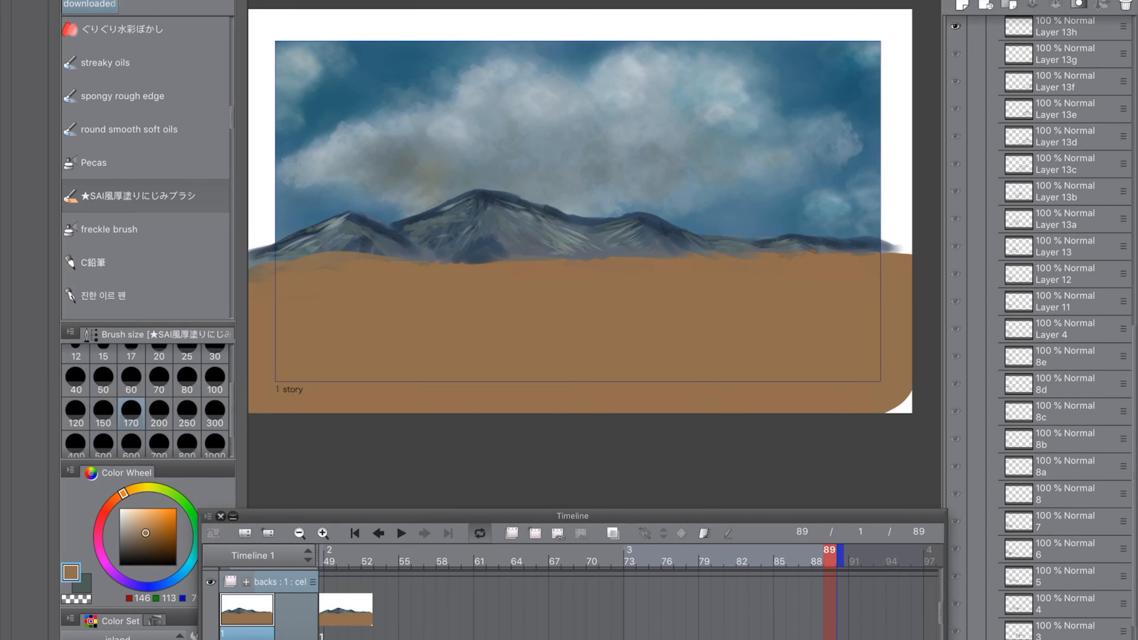
click(141, 552)
mouse_move(309, 291)
mouse_down()
mouse_move(273, 303)
mouse_move(443, 284)
mouse_up()
drag(332, 307, 456, 308)
drag(302, 320, 381, 324)
drag(289, 343, 448, 334)
drag(562, 300, 705, 296)
drag(851, 322, 808, 334)
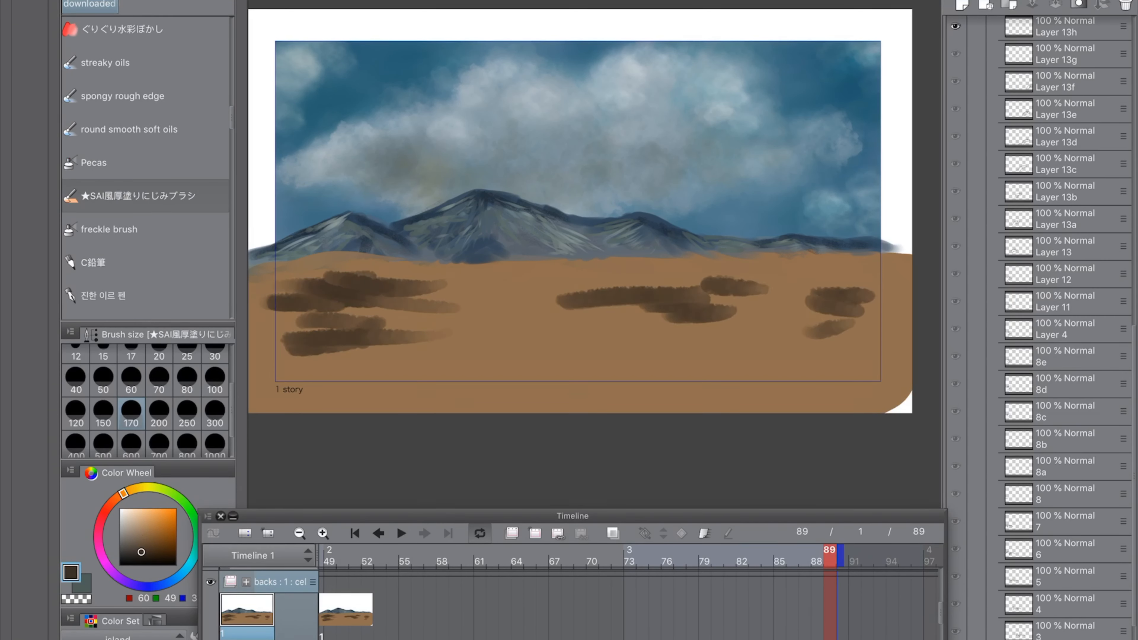
Step: Paint light brown strokes over the dark ground patches to break them up and vary the sand
click(141, 530)
mouse_move(399, 314)
mouse_down()
mouse_move(278, 298)
mouse_move(533, 287)
mouse_up()
drag(273, 343, 453, 332)
drag(533, 304, 807, 279)
drag(797, 291, 874, 296)
drag(540, 325, 663, 320)
Step: Soften the remaining dark ground marks in light brown with the 鉛筆5 混合 brush at size 200
scroll(146, 168, down, 12)
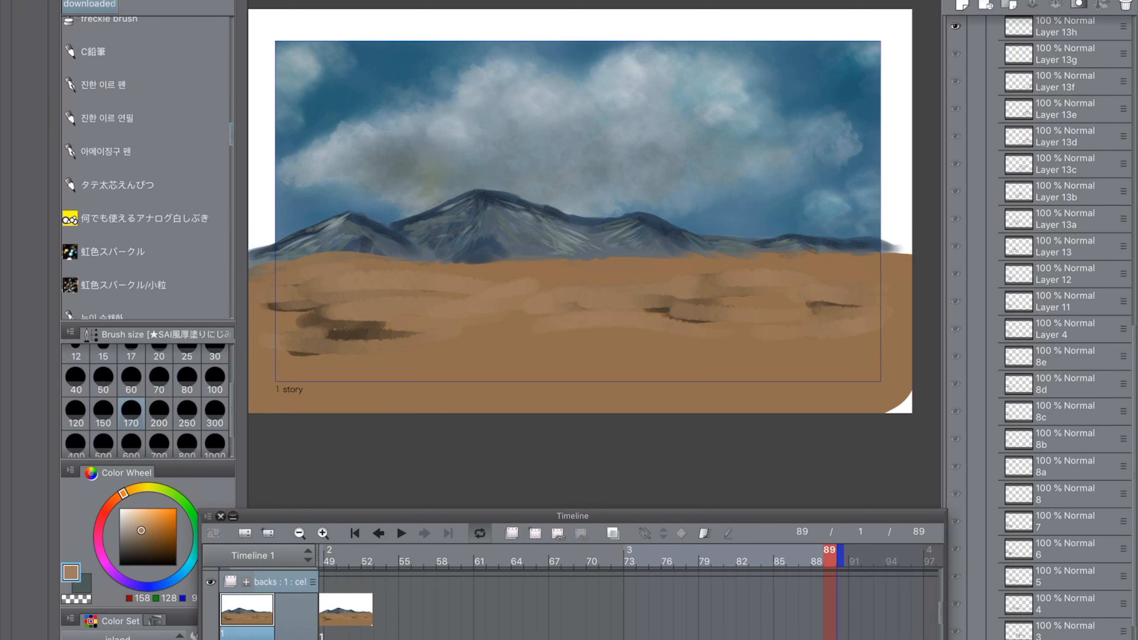
click(145, 152)
drag(421, 334, 352, 330)
click(159, 413)
drag(274, 287, 381, 318)
drag(289, 343, 385, 329)
drag(645, 310, 719, 314)
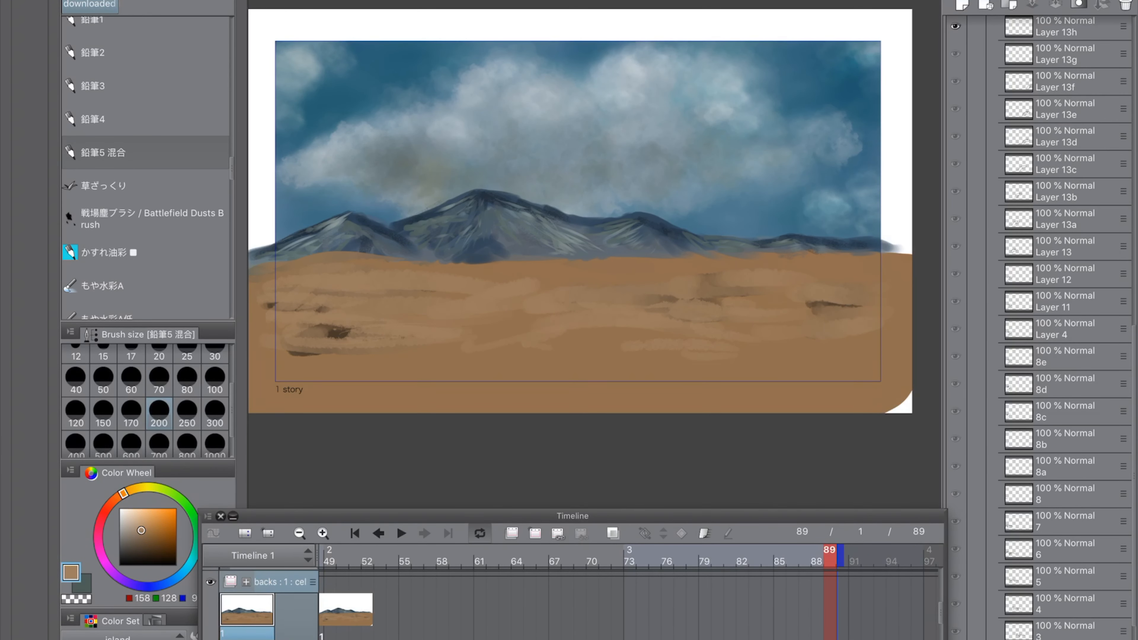
Step: Set the brush size to 800 and paint broad light brown texture over the foreground and middle ground
click(186, 443)
drag(358, 354, 499, 363)
mouse_move(292, 346)
mouse_down()
mouse_move(289, 370)
mouse_move(381, 386)
mouse_up()
drag(515, 280, 632, 341)
Step: Paint a band of dark brown scrub clumps across the middle of the desert ground
click(148, 549)
drag(268, 334, 441, 339)
drag(321, 298, 516, 334)
drag(495, 334, 636, 314)
mouse_move(652, 310)
mouse_down()
mouse_move(730, 343)
mouse_move(768, 327)
mouse_up()
Step: Play the animation over the painted background and return to the first frame
click(402, 533)
click(401, 534)
click(401, 533)
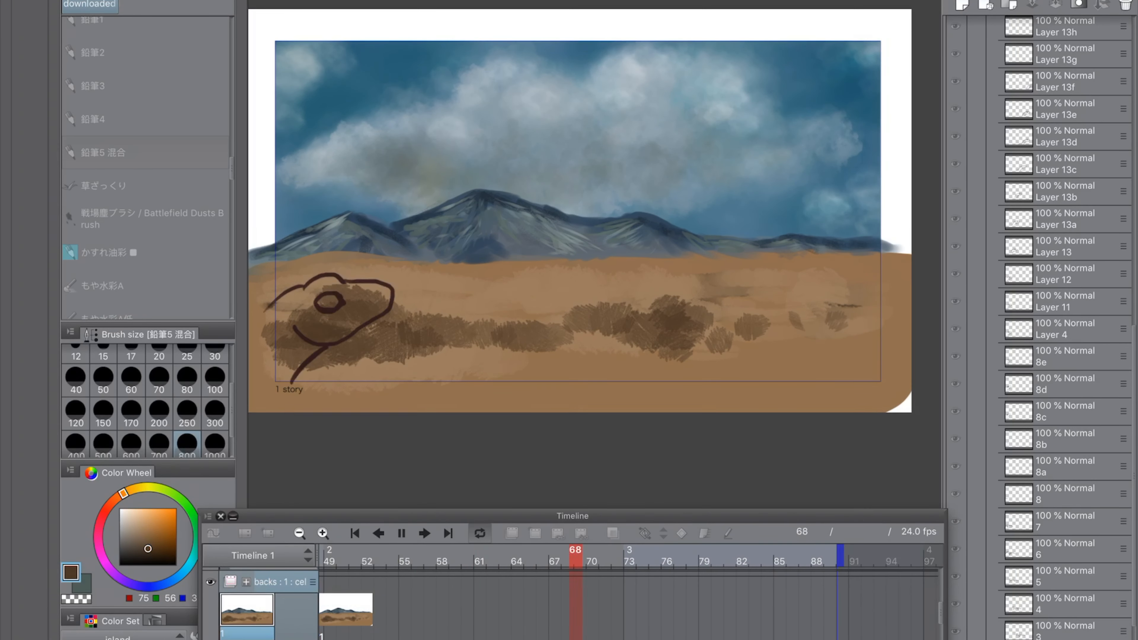
click(355, 533)
Step: Add brown strokes to the scrub band and paint a grey patch in the lower right foreground
scroll(1062, 327, down, 5)
drag(584, 325, 630, 327)
drag(728, 348, 755, 334)
click(135, 540)
drag(773, 381, 873, 358)
Step: Paint green foliage over the scrub at the far left edge using dark and mid green tones
click(173, 493)
click(142, 554)
drag(253, 296, 343, 310)
click(136, 543)
drag(237, 323, 343, 330)
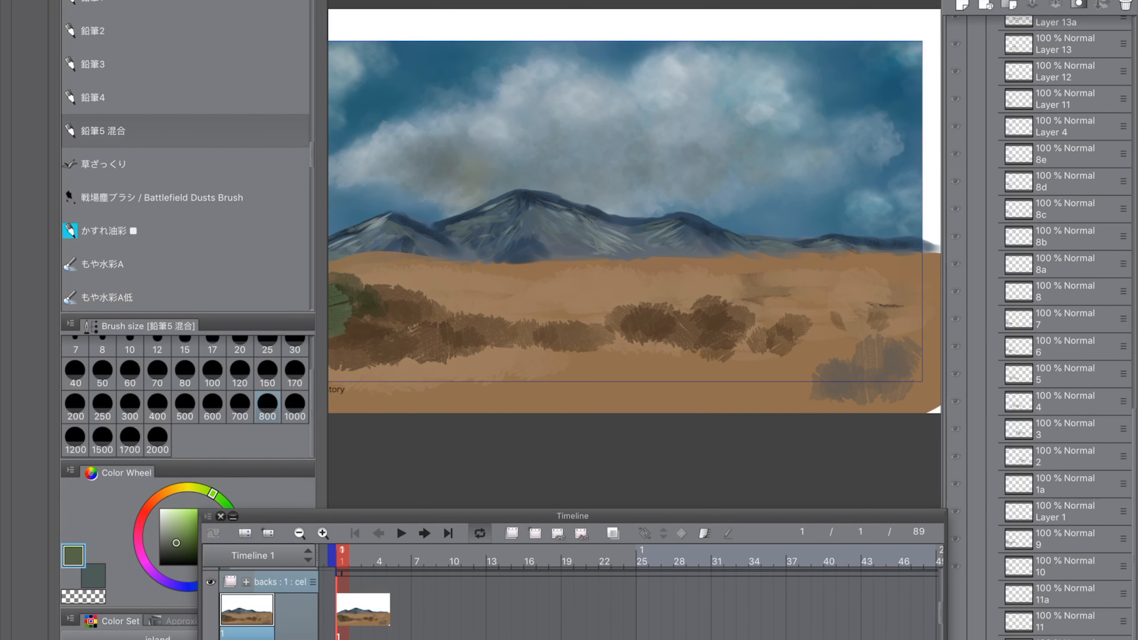
Step: Paint a grey-brown mass over the green scrub at the far left edge with the 鉛筆4 brush
scroll(634, 251, right, 1)
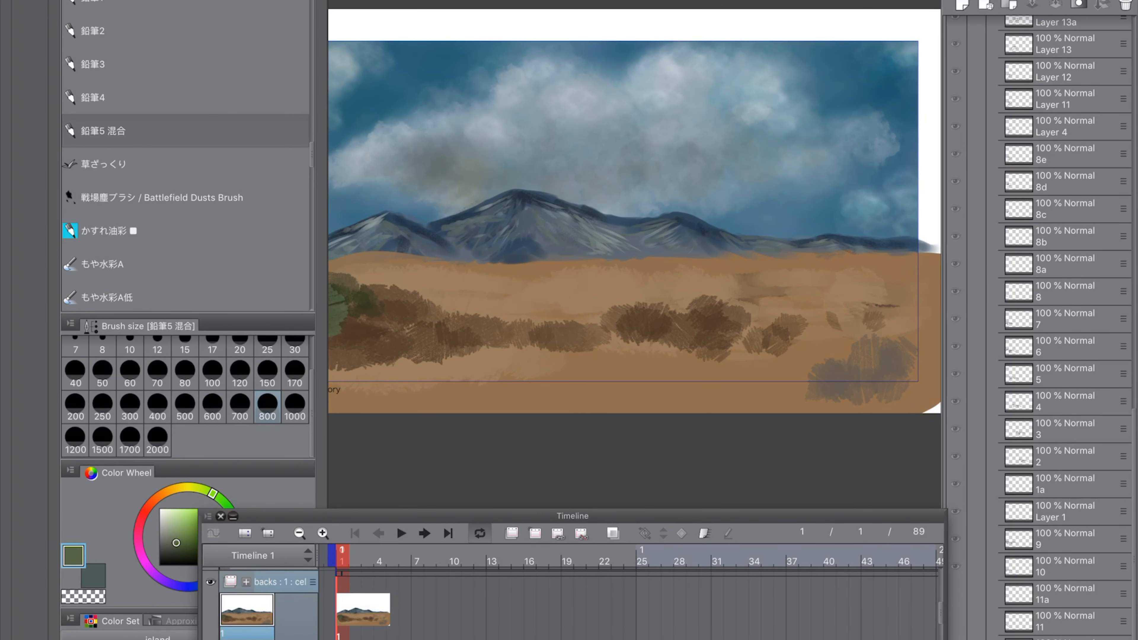
scroll(741, 279, down, 3)
drag(317, 466, 235, 466)
scroll(502, 269, up, 3)
click(143, 119)
mouse_move(287, 292)
mouse_down()
mouse_move(385, 358)
mouse_move(323, 273)
mouse_move(323, 381)
mouse_up()
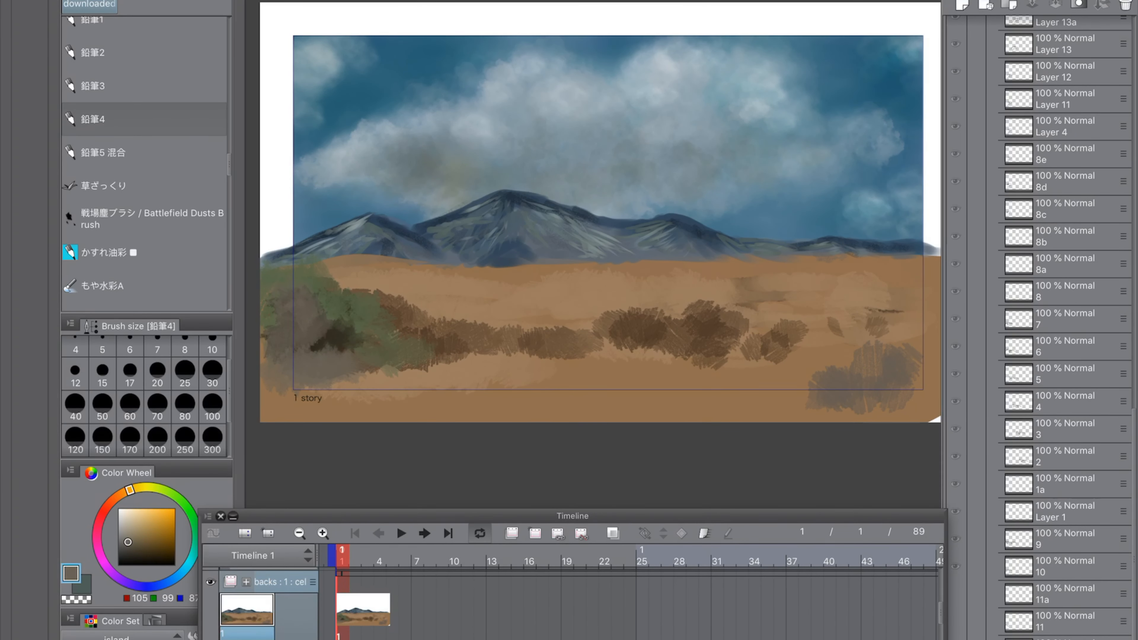
Step: Paint soft grey-brown foliage over the middle scrub band and green foliage across the right side of the desert
drag(340, 278, 381, 314)
drag(395, 291, 455, 310)
drag(524, 319, 698, 291)
drag(827, 334, 891, 291)
drag(901, 327, 939, 278)
drag(820, 327, 867, 291)
drag(885, 341, 921, 319)
drag(768, 321, 822, 290)
click(136, 550)
drag(421, 296, 627, 300)
key(ctrl+z)
click(144, 86)
key(ctrl+z)
Step: Scatter dark and light specks across the desert ground with the Battlefield Dusts Brush
click(143, 219)
click(128, 538)
click(132, 522)
drag(354, 356, 569, 374)
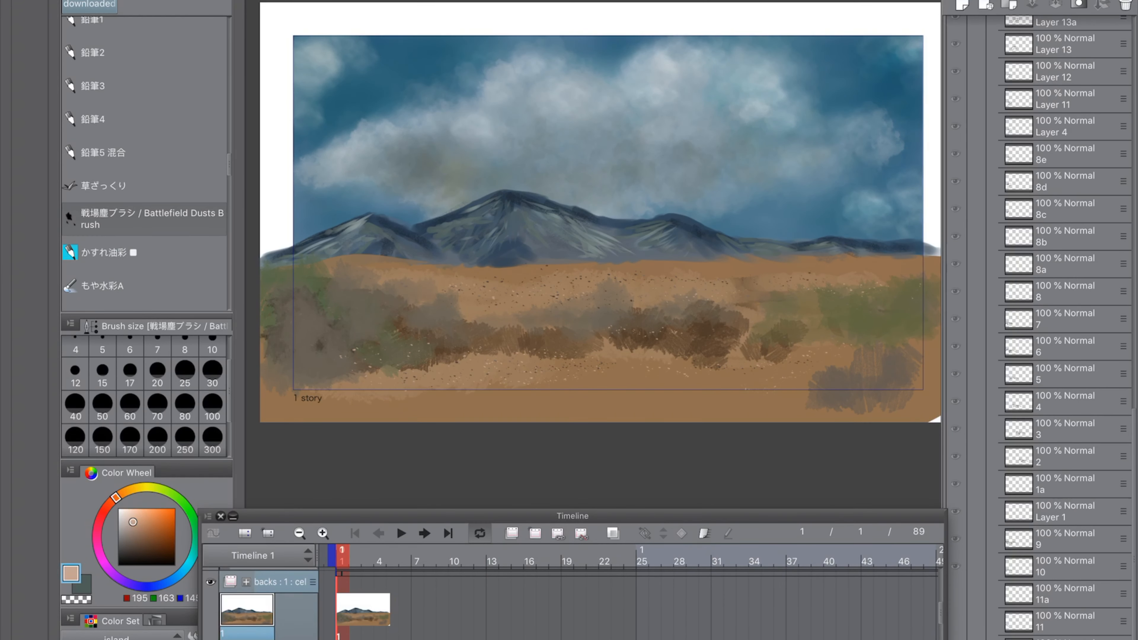
Step: Draw dark reddish-brown twigs in the lower left bush with the smoothly light round brush
click(107, 506)
click(150, 537)
click(144, 186)
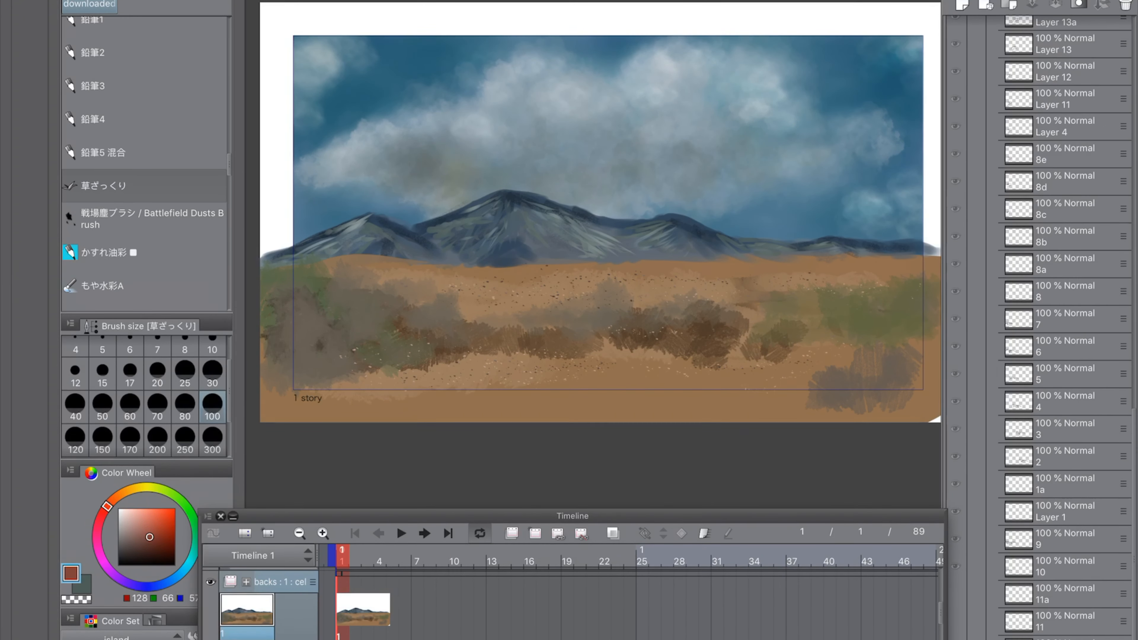
click(143, 285)
drag(229, 165, 225, 191)
click(144, 184)
drag(229, 192, 222, 28)
click(134, 67)
click(135, 167)
click(134, 200)
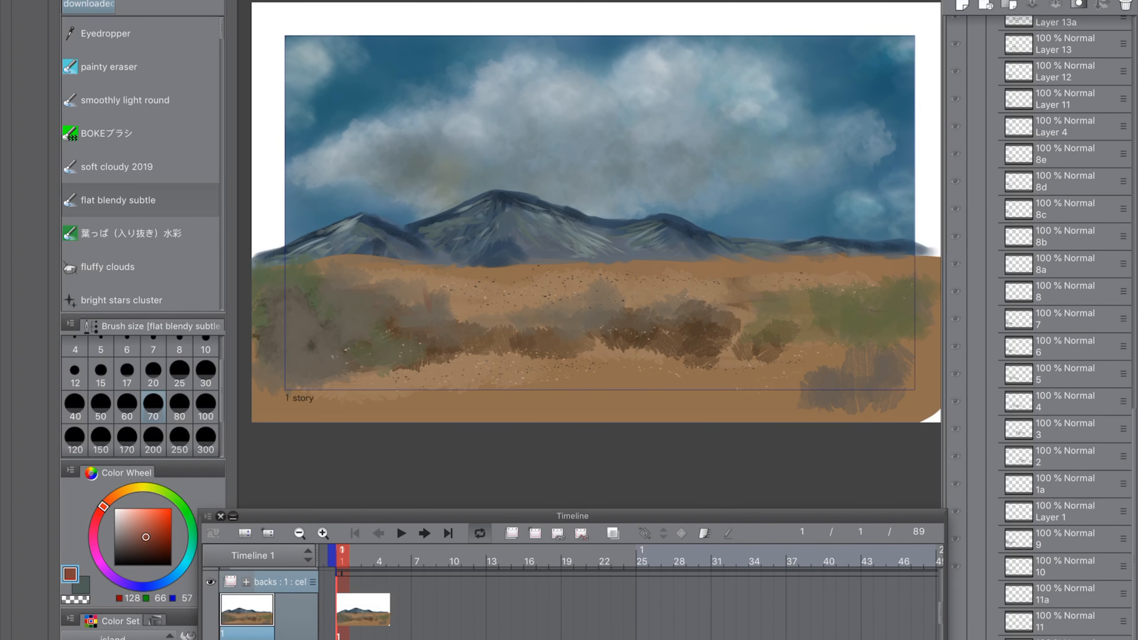
click(146, 540)
click(138, 548)
click(134, 100)
drag(308, 388, 300, 354)
drag(305, 387, 316, 354)
drag(299, 391, 275, 364)
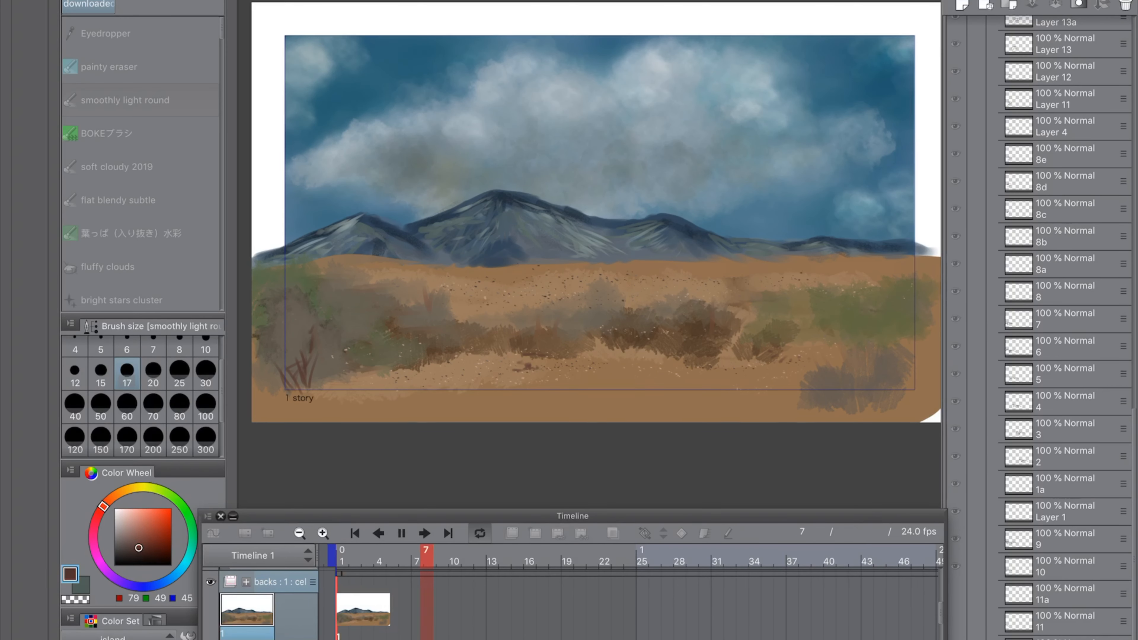
Step: Paint a dark purple-brown shadow over the lower left bush with the cookie oil brush
key(p)
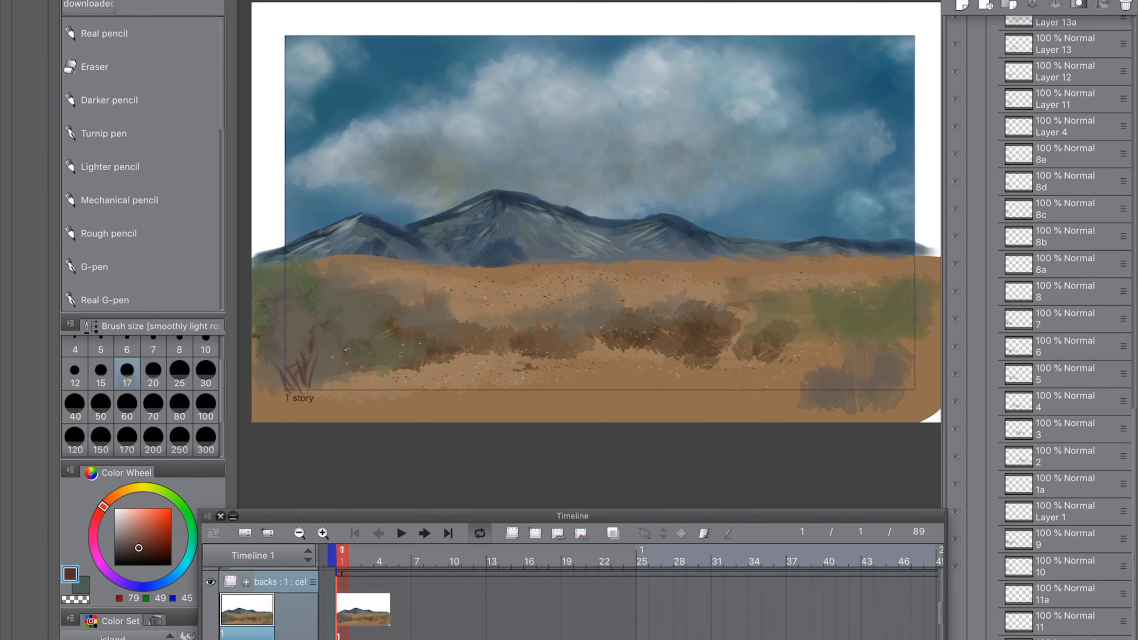
click(89, 4)
click(134, 167)
click(135, 1)
drag(222, 72, 222, 172)
click(135, 137)
mouse_move(303, 389)
mouse_down()
mouse_move(280, 365)
mouse_move(312, 319)
mouse_up()
Step: Add muted grey-brown cookie oil strokes at size 70 beside the right scrub and across the upper desert ground
click(125, 547)
click(153, 407)
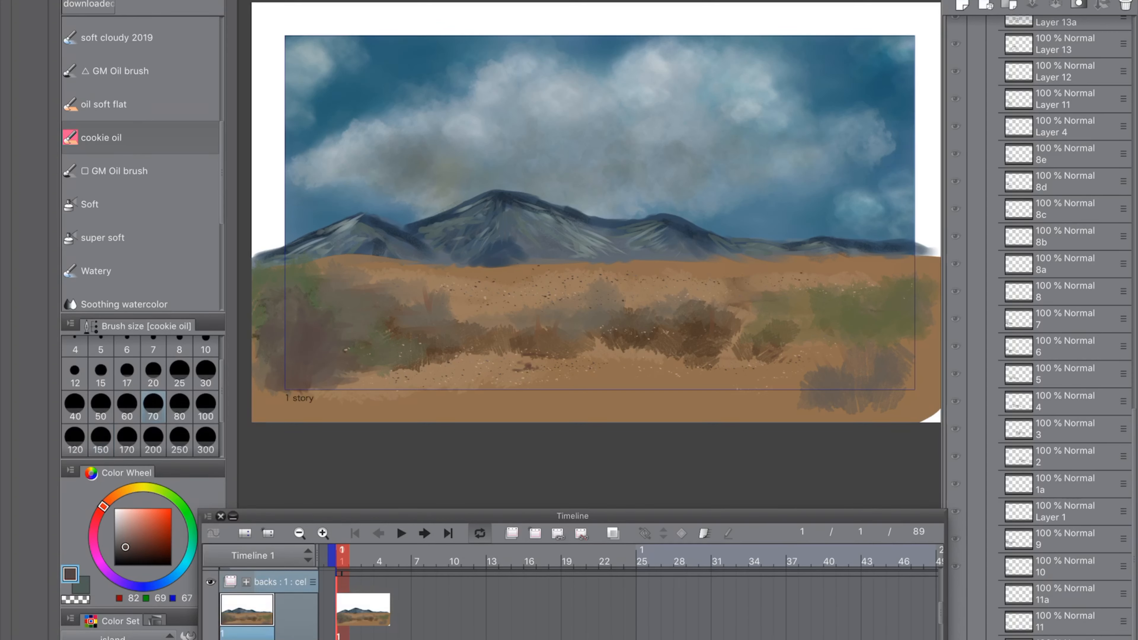
drag(799, 352, 849, 356)
drag(804, 345, 858, 336)
drag(622, 297, 649, 296)
drag(478, 283, 515, 279)
drag(435, 285, 474, 284)
Step: Paint thin dark brown strokes along the horizon from the left edge to the far right at brush size 25
click(110, 499)
click(138, 554)
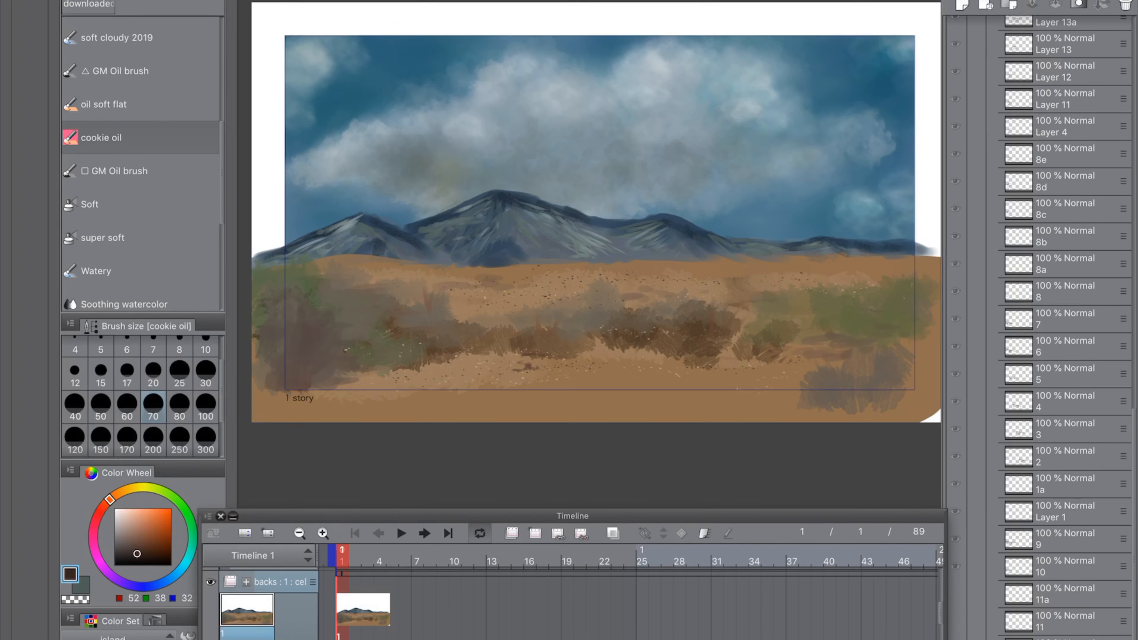
click(153, 374)
drag(292, 264, 605, 262)
click(180, 373)
drag(590, 262, 832, 254)
mouse_move(802, 254)
mouse_down()
mouse_move(926, 257)
mouse_move(900, 263)
mouse_up()
drag(810, 262, 928, 269)
Step: Layer more dark brown strokes along the base of the mountains on the left half of the desert
drag(404, 224, 437, 394)
drag(608, 354, 755, 277)
drag(515, 403, 582, 211)
drag(489, 256, 715, 145)
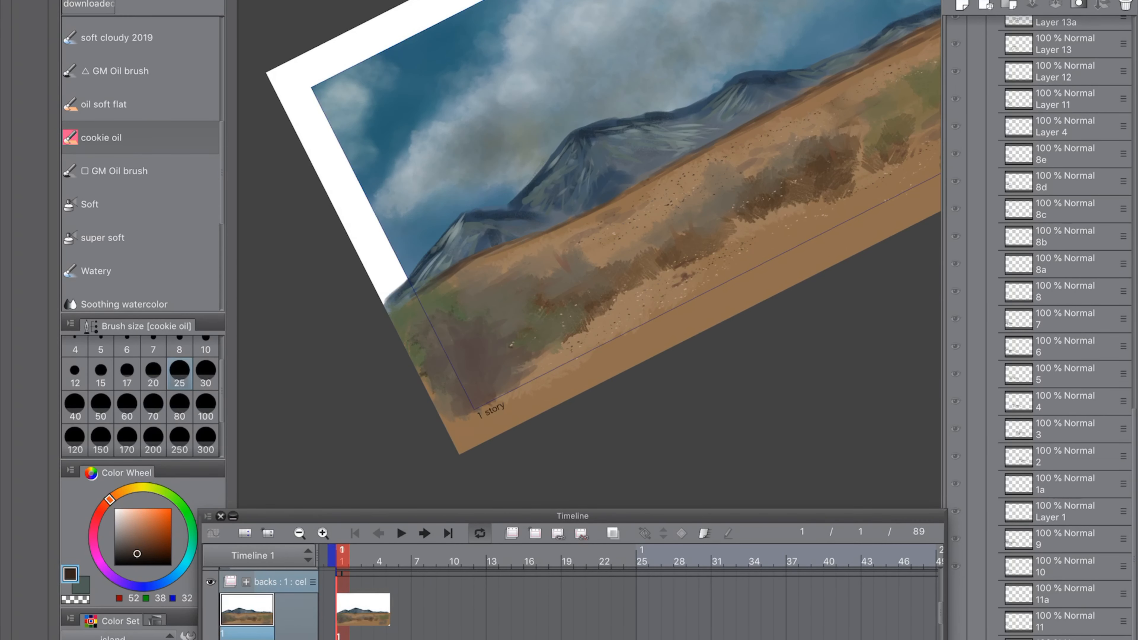
drag(386, 317, 493, 252)
drag(403, 308, 548, 236)
drag(499, 262, 622, 200)
drag(569, 232, 660, 182)
drag(403, 317, 484, 273)
drag(458, 296, 559, 238)
drag(672, 180, 471, 304)
drag(525, 269, 700, 181)
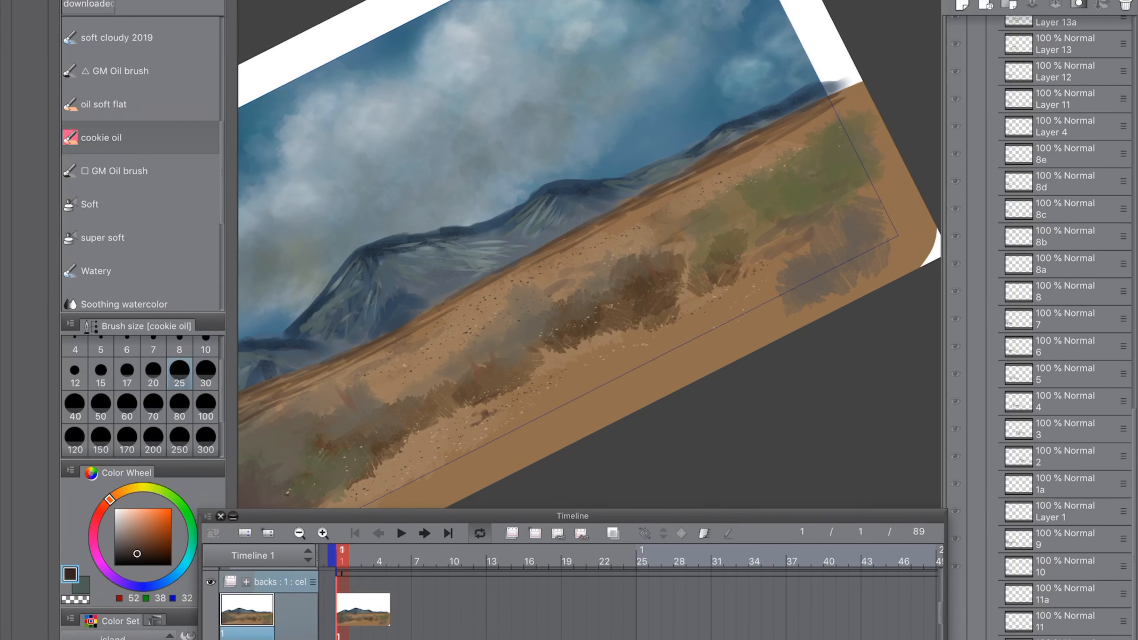
Step: Paint light tan highlight streaks across the ground just below the dark horizon strokes
click(128, 489)
click(131, 518)
drag(347, 370, 559, 250)
drag(564, 246, 584, 235)
drag(620, 219, 722, 168)
drag(722, 163, 772, 134)
drag(448, 381, 677, 219)
drag(447, 252, 499, 227)
drag(382, 299, 440, 271)
drag(524, 221, 542, 213)
drag(502, 245, 525, 233)
drag(628, 224, 513, 330)
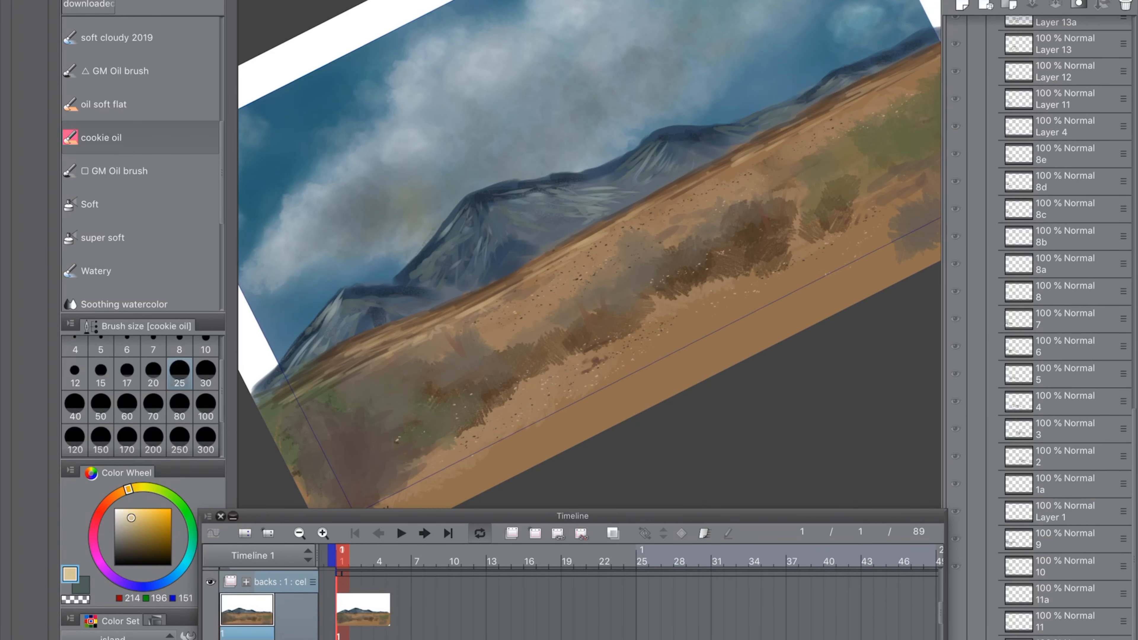
drag(673, 215, 520, 283)
drag(599, 252, 619, 242)
drag(529, 278, 646, 227)
Step: Play back the animation with the finished horizon strokes and return to the first frame
key(ctrl+0)
click(402, 533)
click(401, 534)
click(354, 533)
click(246, 1)
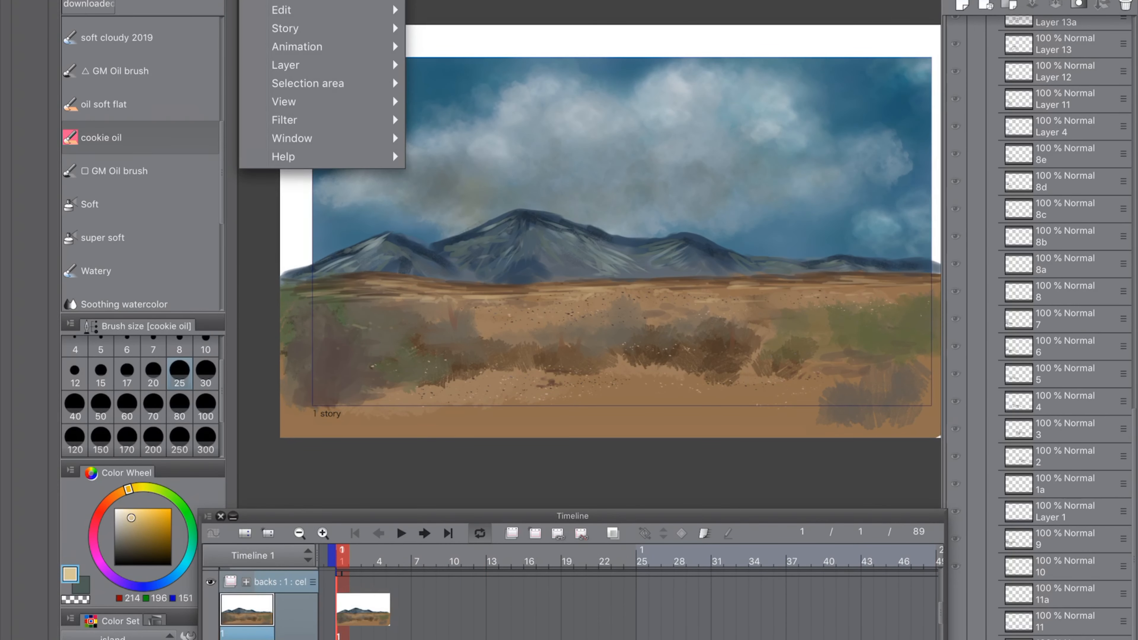
click(282, 1)
click(447, 93)
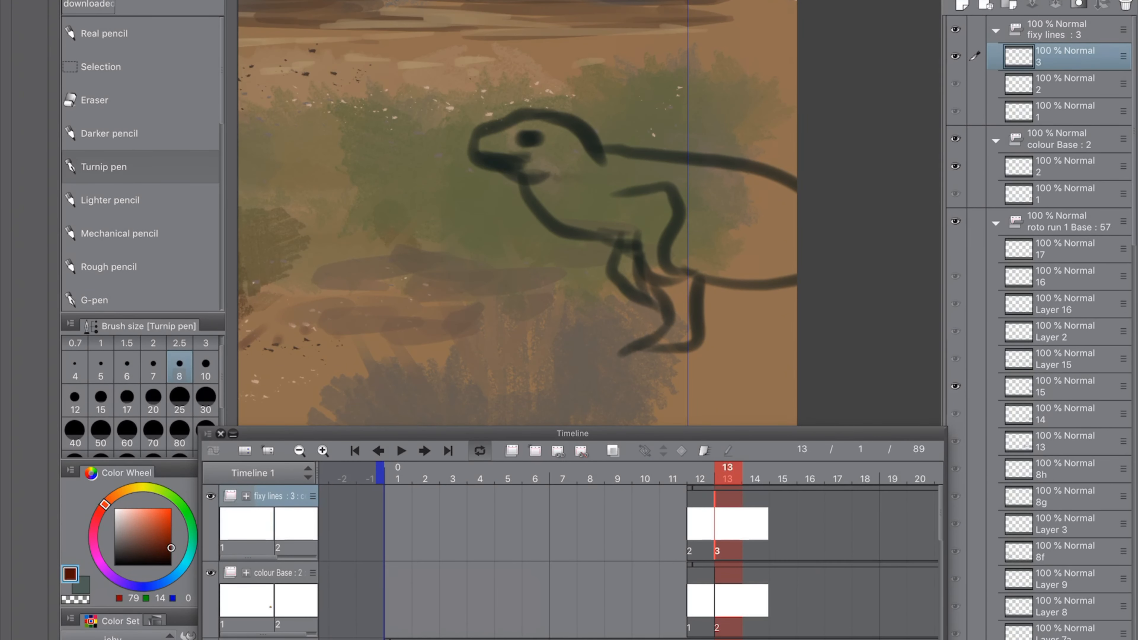
Step: Enable onion skin and outline the creature's head, mouth, back and throat in dark red on frame 13
click(613, 451)
mouse_move(468, 148)
mouse_down()
mouse_move(494, 123)
mouse_move(572, 123)
mouse_up()
mouse_move(490, 122)
mouse_down()
mouse_move(518, 104)
mouse_move(660, 165)
mouse_move(740, 159)
mouse_up()
drag(468, 147, 537, 154)
mouse_move(471, 155)
mouse_down()
mouse_move(563, 166)
mouse_move(625, 237)
mouse_move(662, 243)
mouse_up()
Step: Draw the creature's forelegs, claws, thigh line and hind foot in dark red over the rough sketch
drag(645, 195, 679, 263)
mouse_move(662, 243)
mouse_down()
mouse_move(649, 272)
mouse_move(693, 276)
mouse_up()
drag(649, 272, 685, 299)
drag(670, 277, 690, 290)
drag(659, 284, 673, 299)
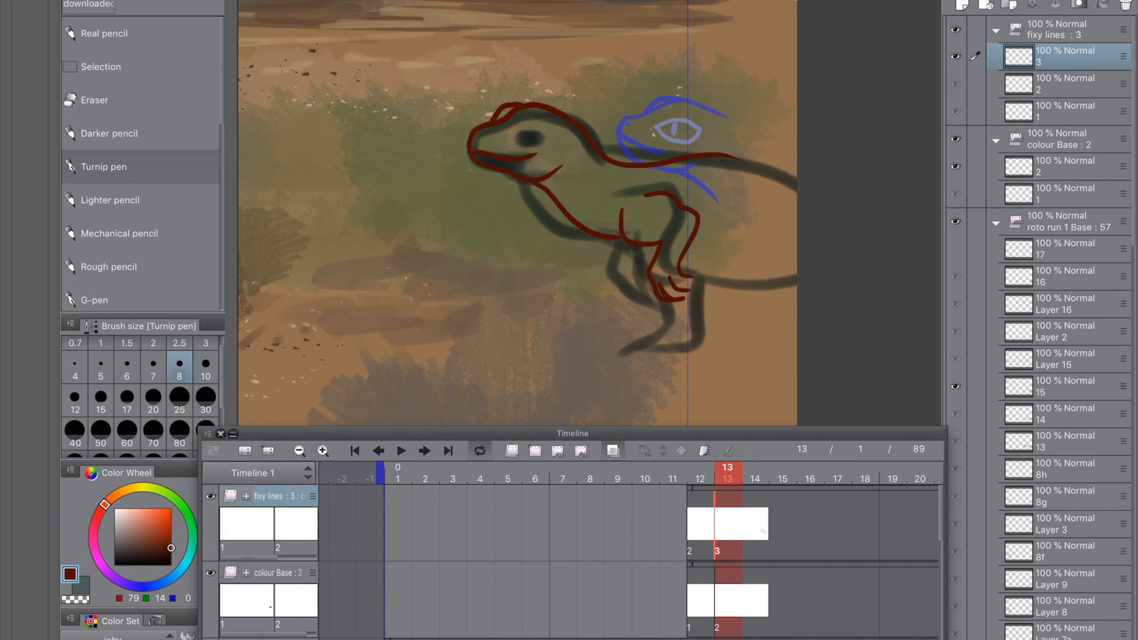
drag(729, 219, 693, 275)
mouse_move(686, 300)
mouse_down()
mouse_move(679, 355)
mouse_move(645, 351)
mouse_move(694, 353)
mouse_up()
key(ctrl+z)
drag(618, 239, 653, 294)
drag(627, 272, 652, 293)
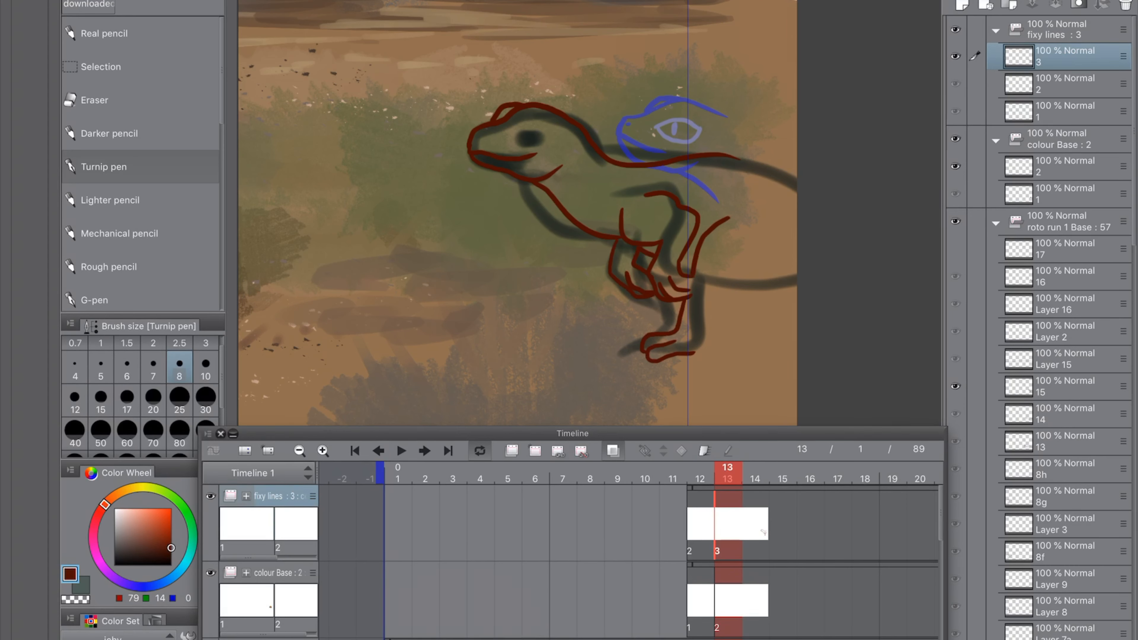
Step: Draw the creature's eye with a yellow-orange outline and an orange pupil, comparing it with the neighbouring frame
click(118, 493)
click(124, 489)
click(533, 133)
mouse_move(506, 133)
mouse_down()
mouse_move(546, 128)
mouse_move(522, 138)
mouse_up()
click(115, 495)
key(Left)
key(Right)
Step: Draw yellow-orange frill spikes sweeping back from behind the creature's head
alt+click(542, 131)
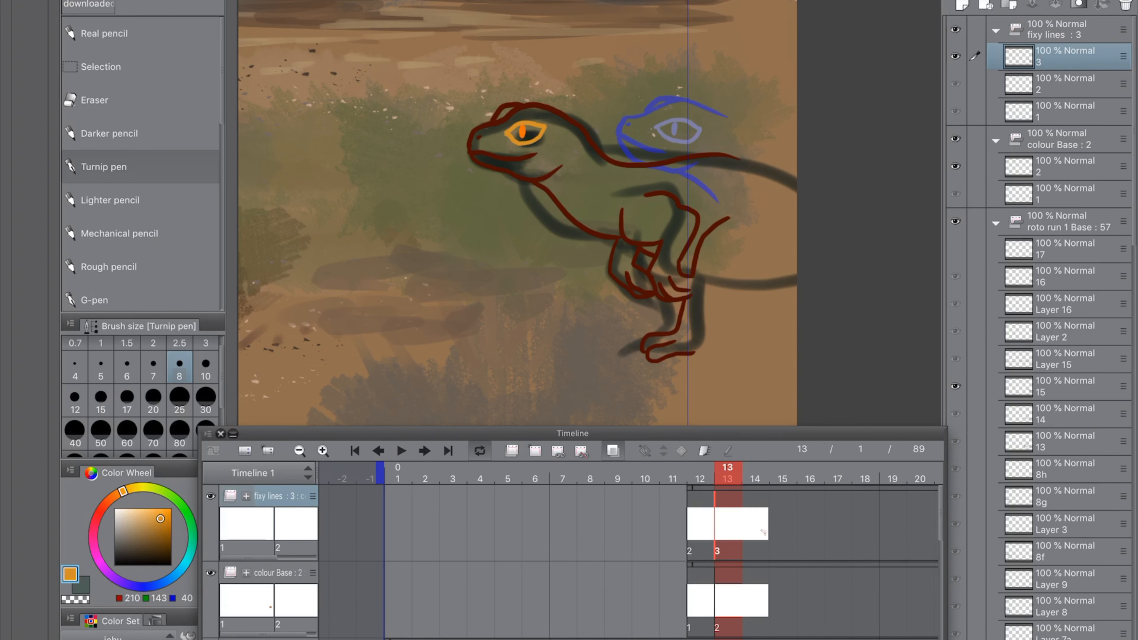
drag(561, 128, 659, 104)
mouse_move(659, 104)
mouse_down()
mouse_move(571, 130)
mouse_move(661, 142)
mouse_up()
drag(662, 142, 567, 131)
drag(567, 131, 619, 177)
Step: Fill the creature's body with brick red on colour Base cell 2 and erase the gap between the forelegs
click(1064, 166)
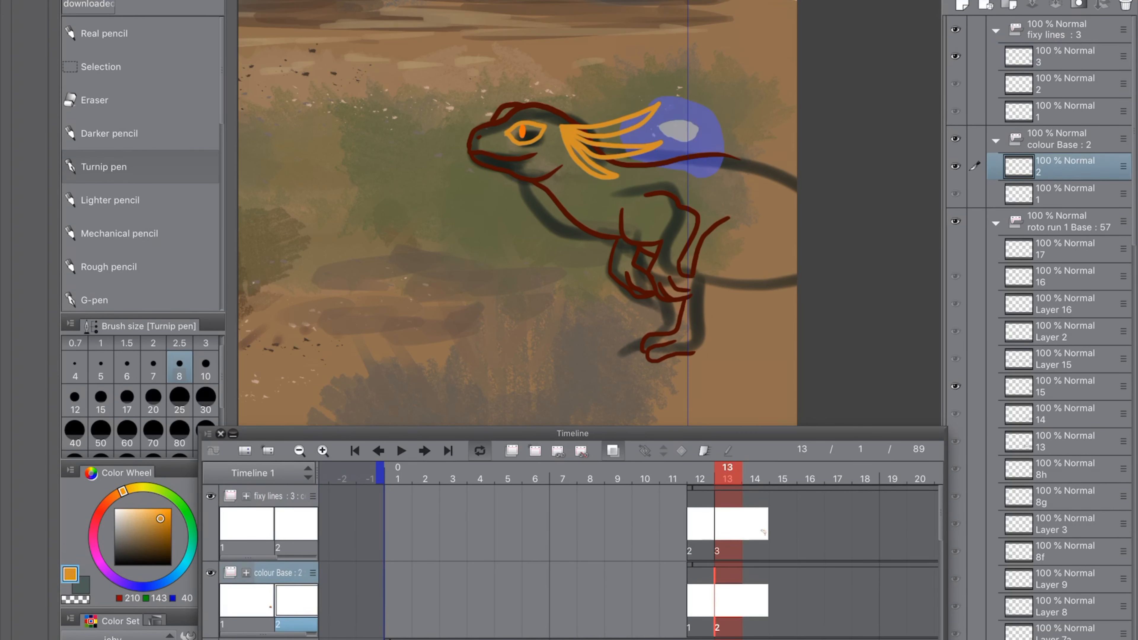
click(130, 638)
click(101, 67)
mouse_move(471, 153)
mouse_down()
mouse_move(594, 140)
mouse_move(657, 356)
mouse_move(655, 280)
mouse_move(545, 188)
mouse_move(471, 153)
mouse_up()
key(ctrl+d)
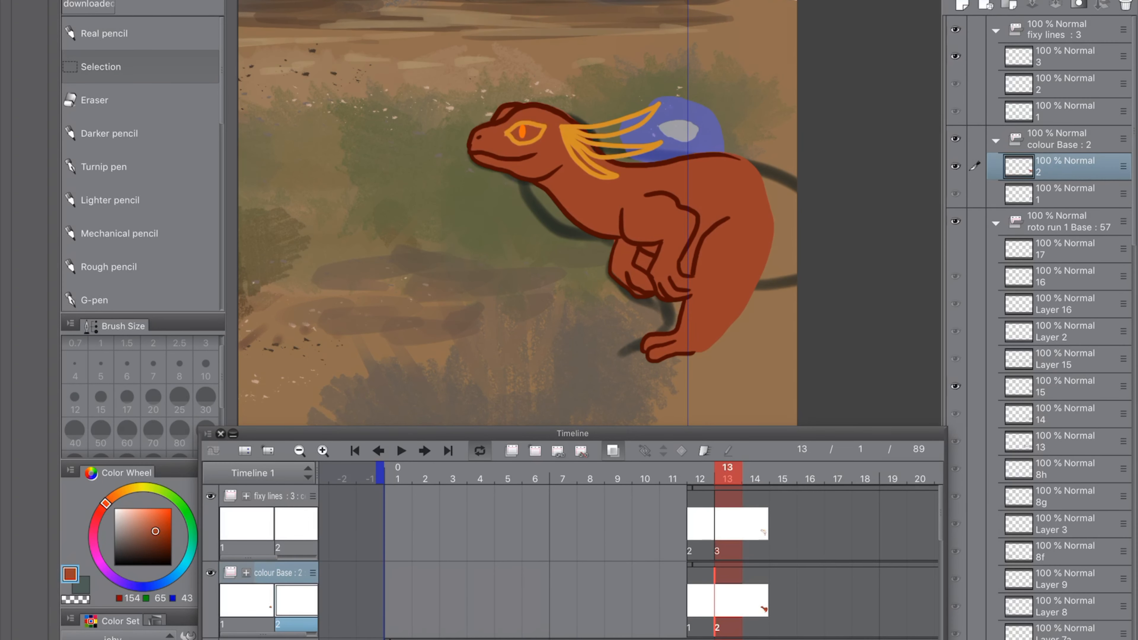
key(e)
click(100, 400)
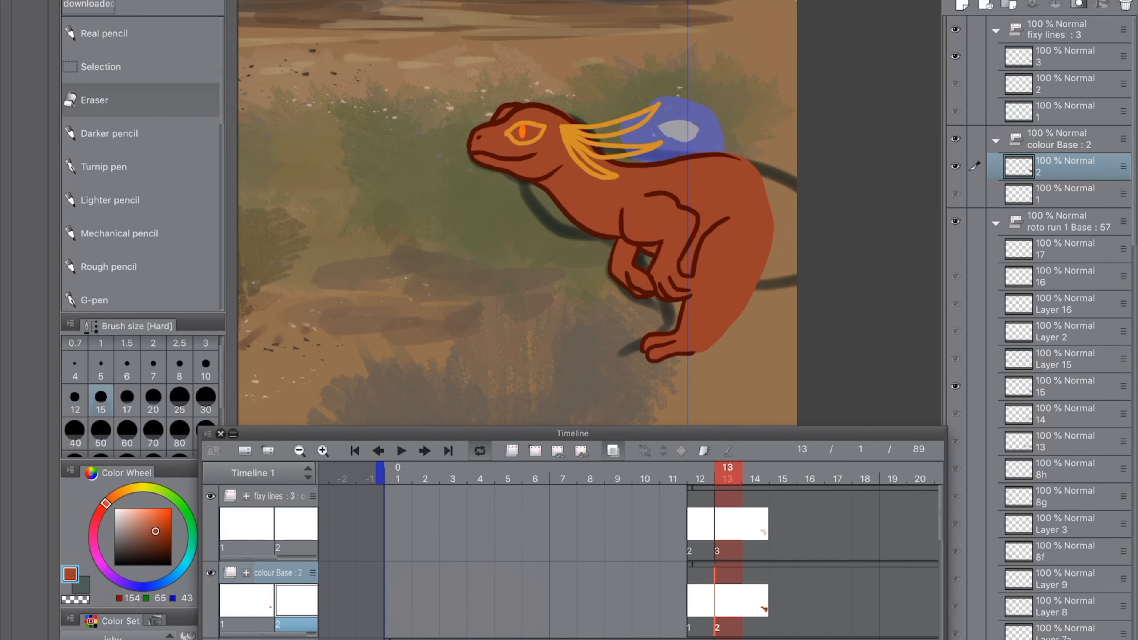
Step: Select the eye and frill spikes and fill them with bright yellow
click(100, 67)
drag(509, 133, 509, 136)
key(alt+Delete)
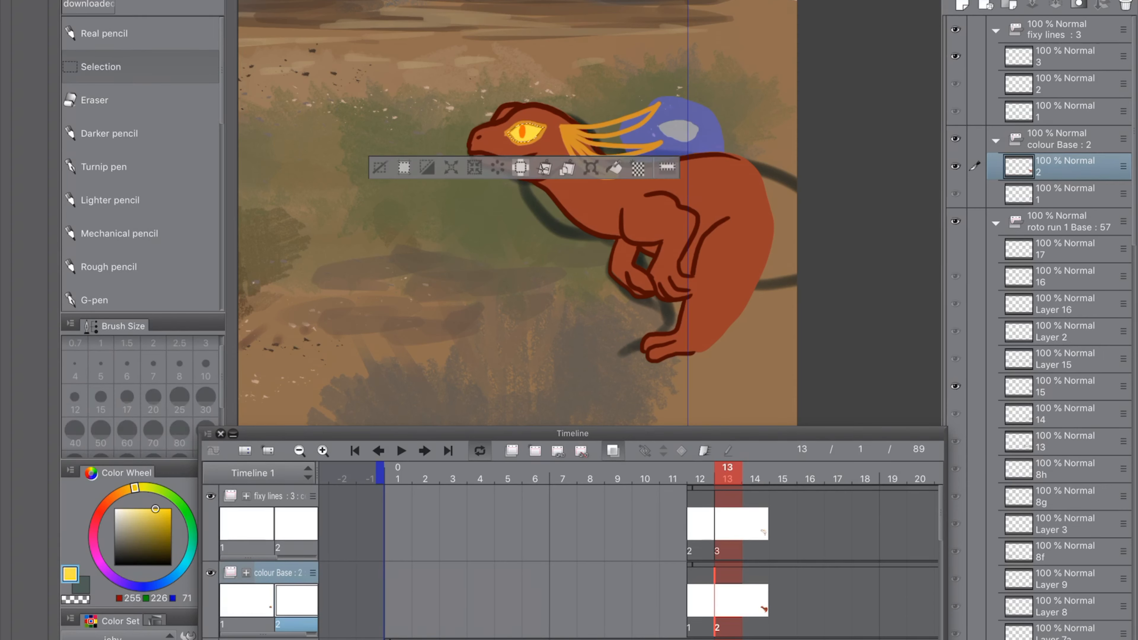
mouse_move(573, 132)
mouse_down()
mouse_move(599, 136)
mouse_move(570, 134)
mouse_move(601, 151)
mouse_up()
key(alt+BackSpace)
key(alt+BackSpace)
Step: Clean up the outlines around the frill spikes on fixy lines cell 3 with the eraser
click(1065, 57)
key(e)
key(super+d)
scroll(601, 152, up, 3)
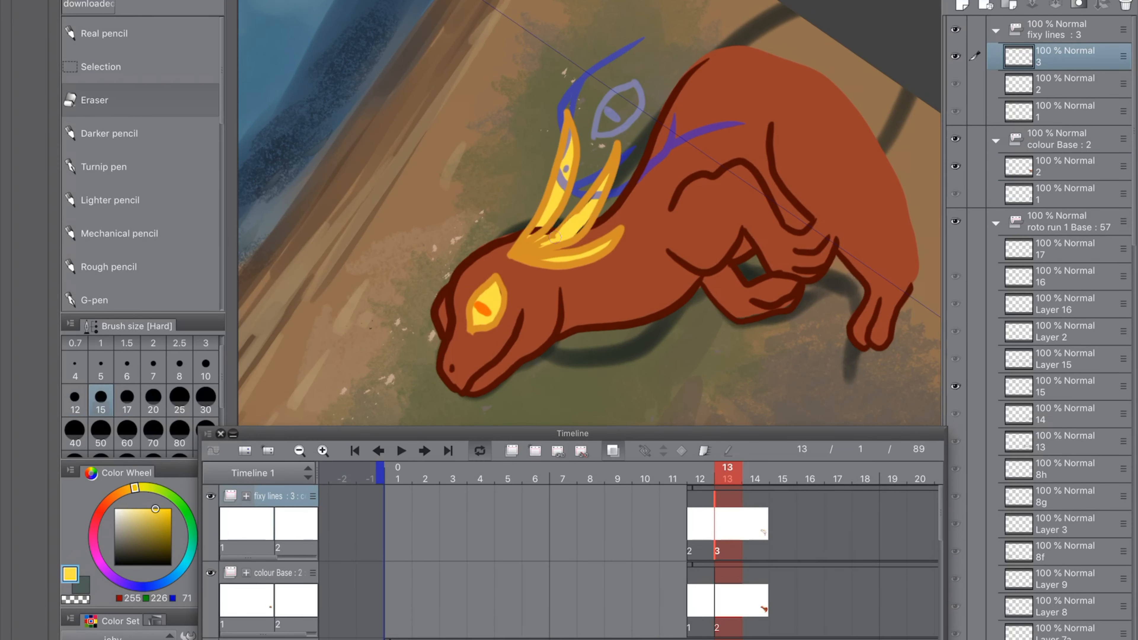
scroll(587, 222, down, 2)
drag(551, 240, 609, 227)
key(bracketleft)
key(bracketleft)
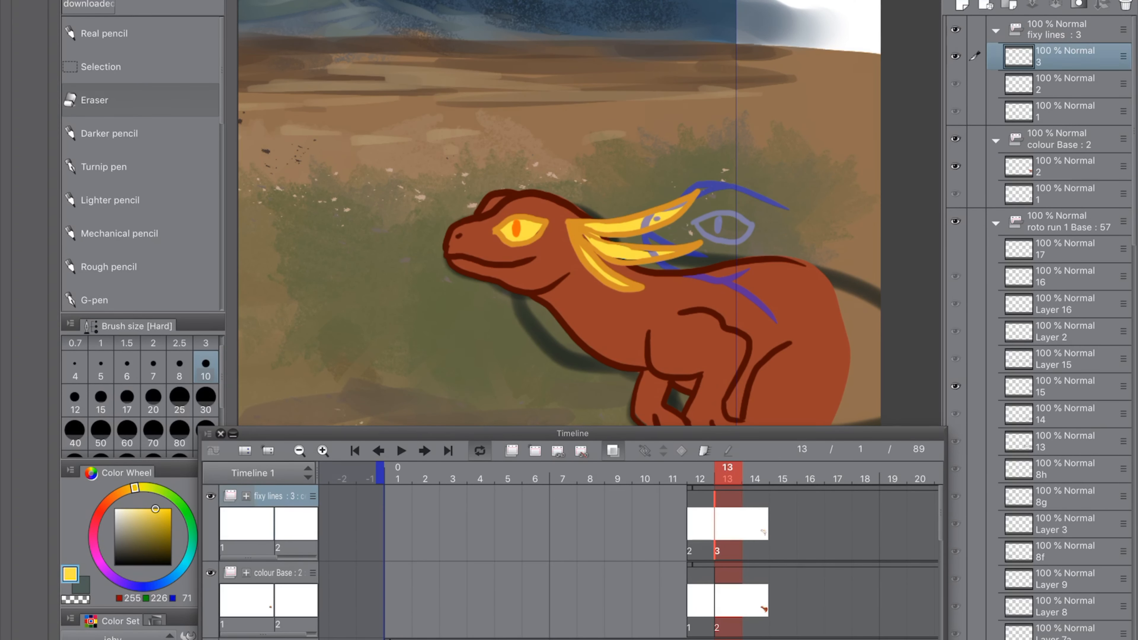
Step: Draw additional orange spikes above and between the existing frill spikes on fixy lines cell 3
alt+click(605, 221)
key(p)
alt+click(627, 226)
click(1064, 167)
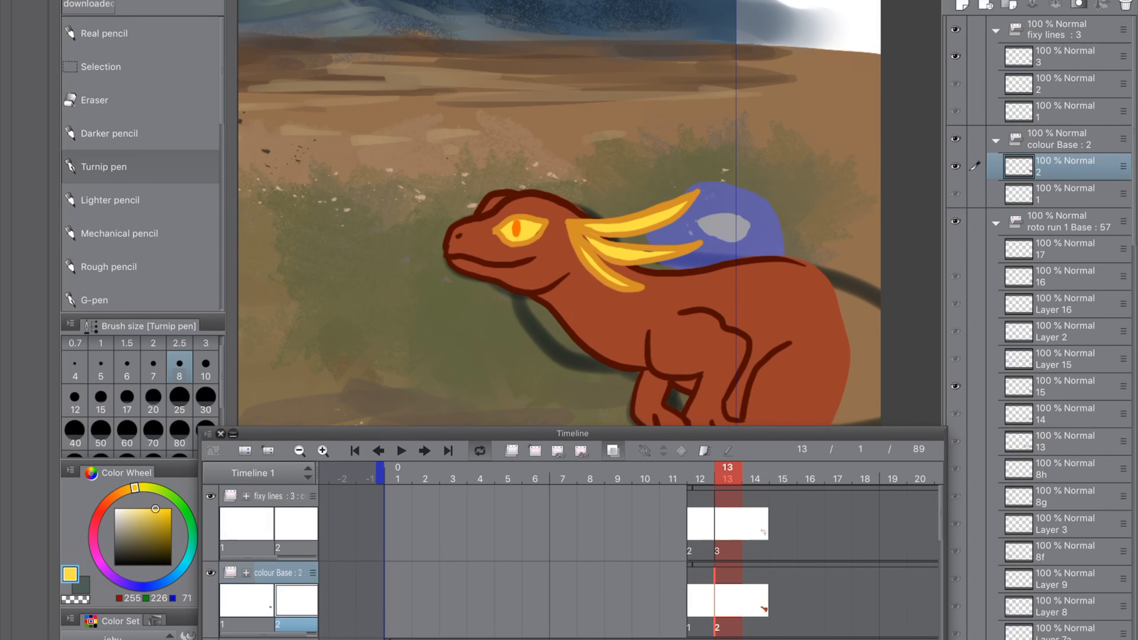
alt+click(605, 222)
click(1064, 56)
mouse_move(576, 206)
mouse_down()
mouse_move(657, 179)
mouse_move(624, 201)
mouse_up()
drag(608, 242, 687, 223)
alt+click(647, 234)
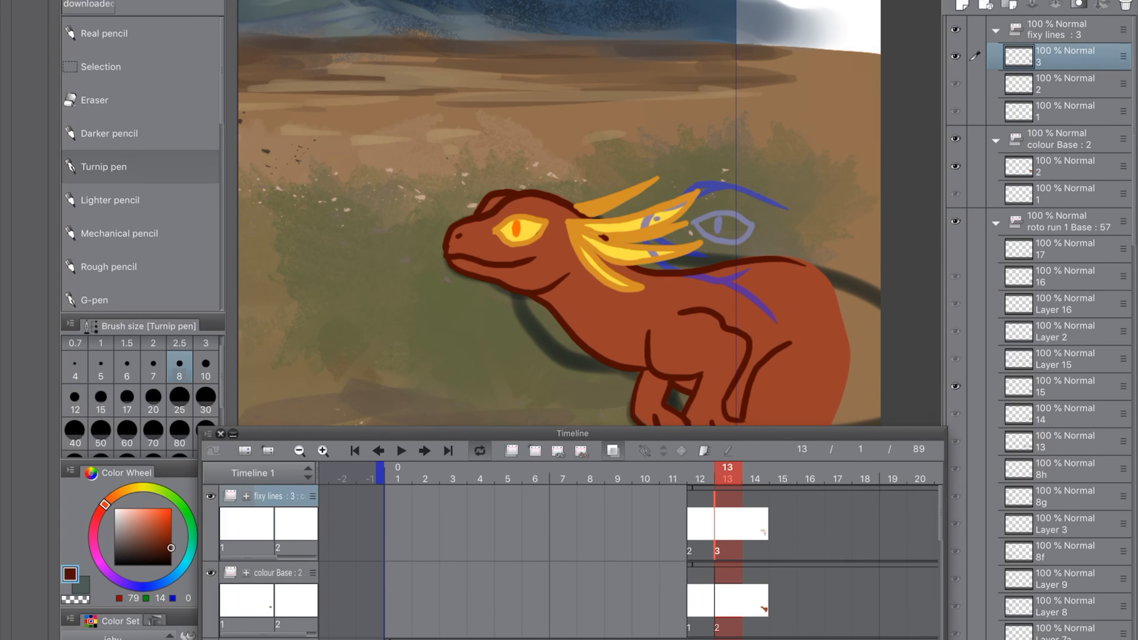
Step: Add new animation cells at frame 14 in the fixy lines and colour Base folders
scroll(781, 84, down, 3)
click(755, 477)
click(535, 451)
click(1064, 194)
click(535, 451)
click(1065, 57)
Step: Outline the head, neck and front of the body in dark red on fixy lines cell 4, following the rough sketch
drag(374, 214, 478, 182)
key(ctrl+z)
key(ctrl+z)
mouse_move(374, 214)
mouse_down()
mouse_move(453, 185)
mouse_move(551, 218)
mouse_up()
mouse_move(374, 215)
mouse_down()
mouse_move(424, 220)
mouse_move(461, 274)
mouse_up()
mouse_move(448, 230)
mouse_down()
mouse_move(431, 241)
mouse_move(538, 284)
mouse_up()
Step: Outline the stretched front leg and the near-side middle legs with their paws on fixy lines cell 4
mouse_move(524, 246)
mouse_down()
mouse_move(585, 262)
mouse_move(616, 316)
mouse_up()
mouse_move(513, 269)
mouse_down()
mouse_move(605, 330)
mouse_move(610, 316)
mouse_up()
mouse_move(449, 262)
mouse_down()
mouse_move(411, 296)
mouse_move(435, 290)
mouse_up()
drag(411, 295, 373, 346)
drag(439, 292, 410, 331)
mouse_move(602, 239)
mouse_down()
mouse_move(623, 332)
mouse_move(596, 364)
mouse_up()
drag(596, 341, 569, 354)
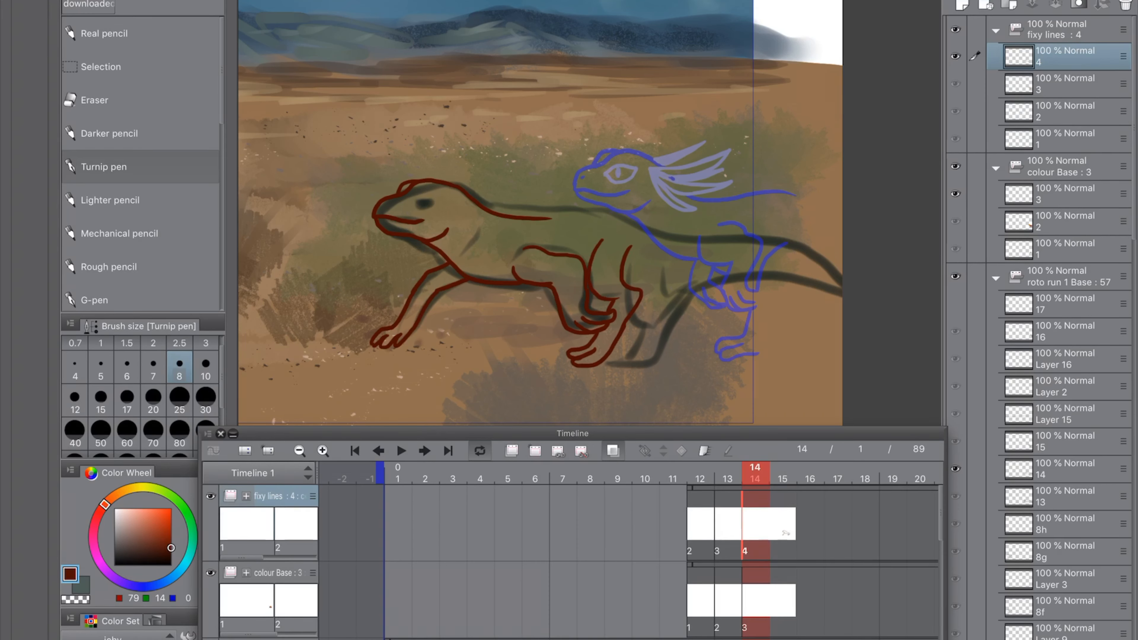
Step: Draw the back line, the near rear leg with its paw, and both edges of the tail on fixy lines cell 4
mouse_move(531, 218)
mouse_down()
mouse_move(622, 216)
mouse_move(674, 237)
mouse_up()
drag(656, 247, 734, 294)
mouse_move(706, 284)
mouse_down()
mouse_move(732, 293)
mouse_move(723, 336)
mouse_up()
drag(726, 315, 735, 335)
drag(734, 294, 737, 337)
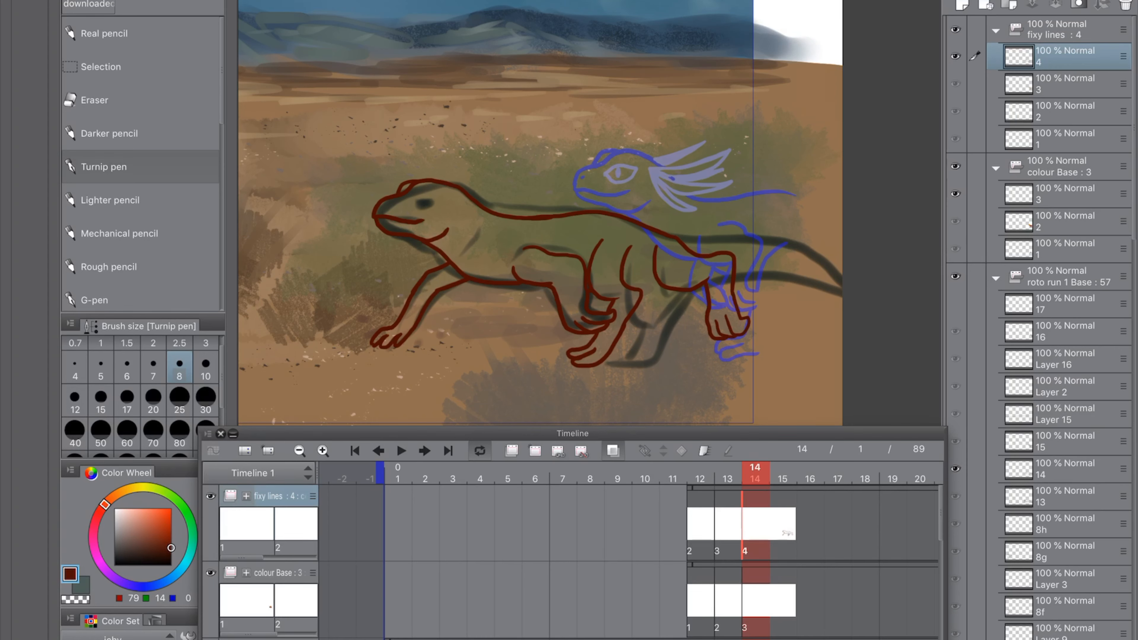
drag(625, 220, 842, 210)
drag(735, 257, 842, 242)
Step: Draw the far-side legs and paws beneath the belly on fixy lines cell 4
mouse_move(543, 287)
mouse_down()
mouse_move(508, 326)
mouse_move(533, 302)
mouse_up()
key(ctrl+z)
key(ctrl+z)
drag(533, 306, 555, 301)
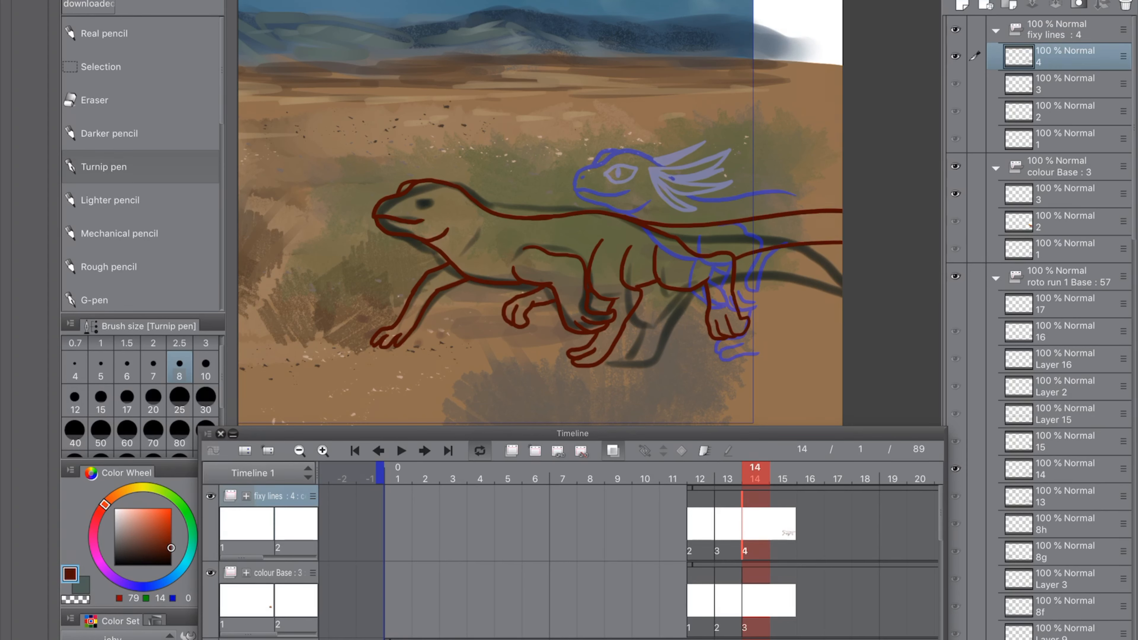
drag(653, 286, 637, 349)
mouse_move(629, 355)
mouse_down()
mouse_move(696, 296)
mouse_move(640, 343)
mouse_up()
key(ctrl+z)
key(ctrl+z)
drag(641, 344, 693, 292)
Step: Draw the eye and frill spikes in orange and dot the nostril in dark red on fixy lines cell 4
click(160, 519)
drag(408, 204, 544, 175)
click(170, 509)
click(160, 518)
mouse_move(459, 199)
mouse_down()
mouse_move(548, 194)
mouse_move(527, 218)
mouse_up()
drag(453, 185, 509, 167)
key(e)
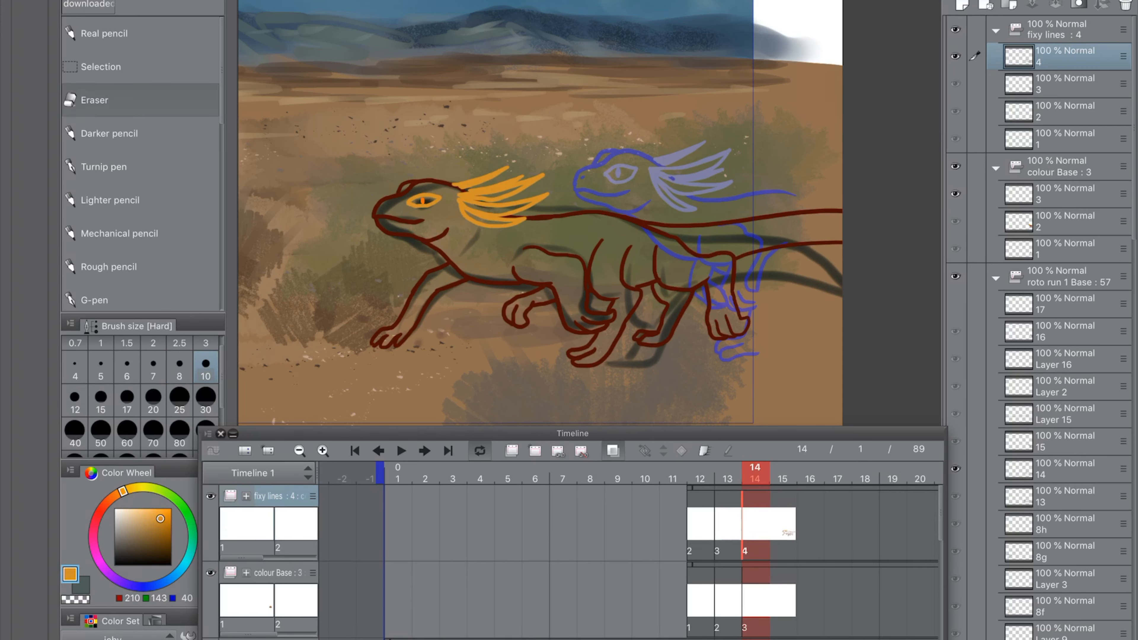
key(p)
click(384, 206)
Step: Select the creature's silhouette and fill it with brick red on colour Base cell 3
click(1064, 194)
key(m)
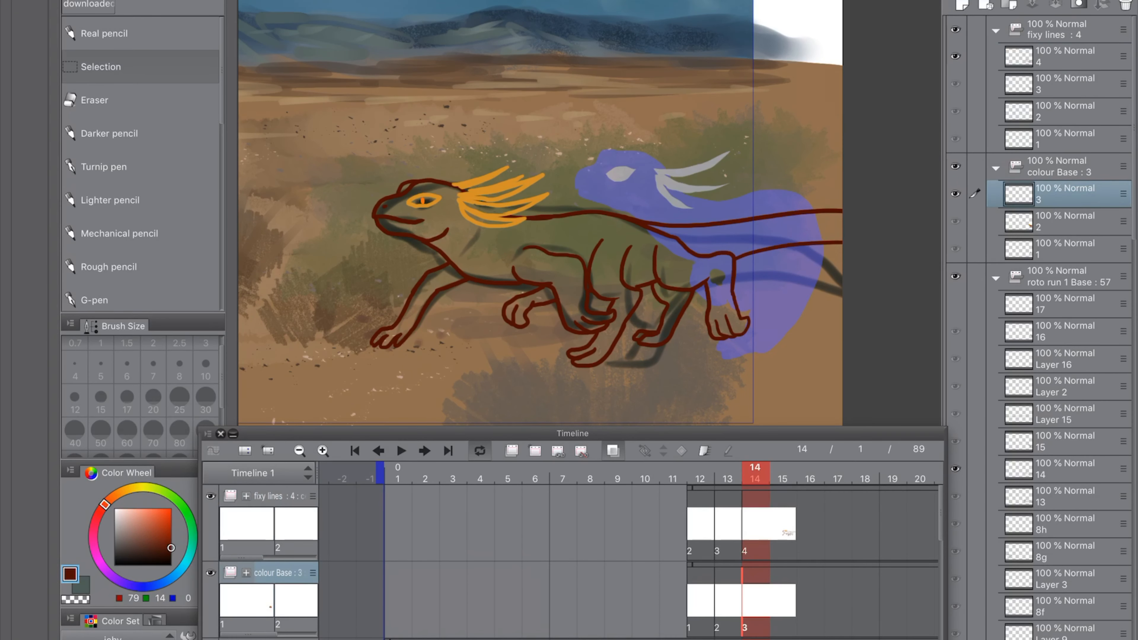
mouse_move(374, 217)
mouse_down()
mouse_move(402, 184)
mouse_move(767, 246)
mouse_move(715, 334)
mouse_move(644, 327)
mouse_move(587, 361)
mouse_move(530, 309)
mouse_move(430, 287)
mouse_move(375, 219)
mouse_up()
key(alt+Delete)
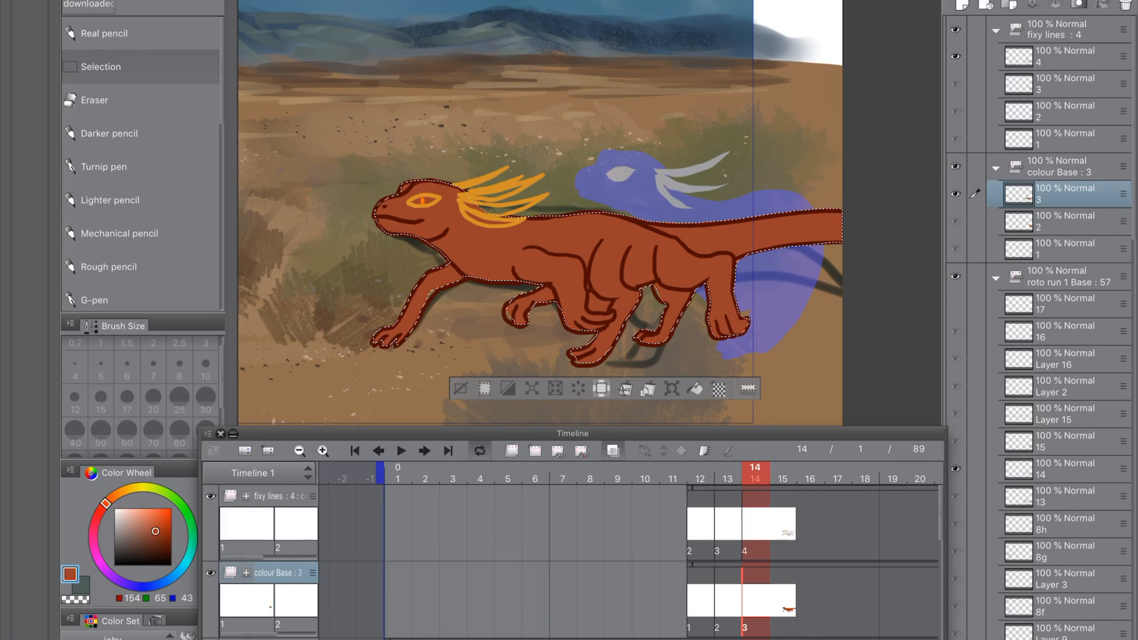
key(ctrl+d)
key(p)
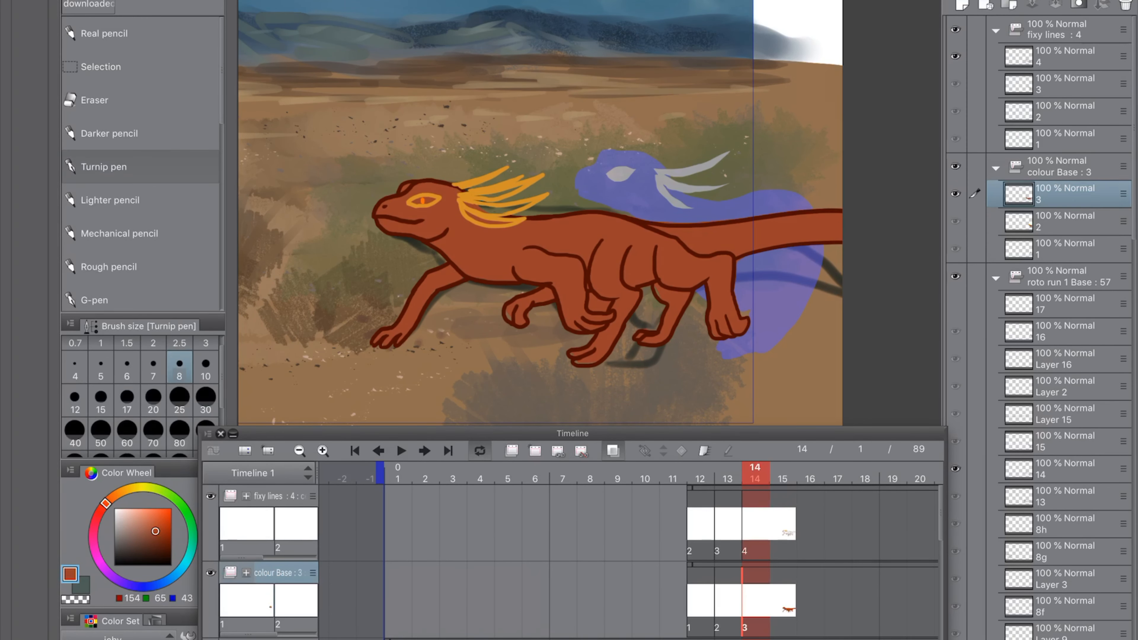
key(e)
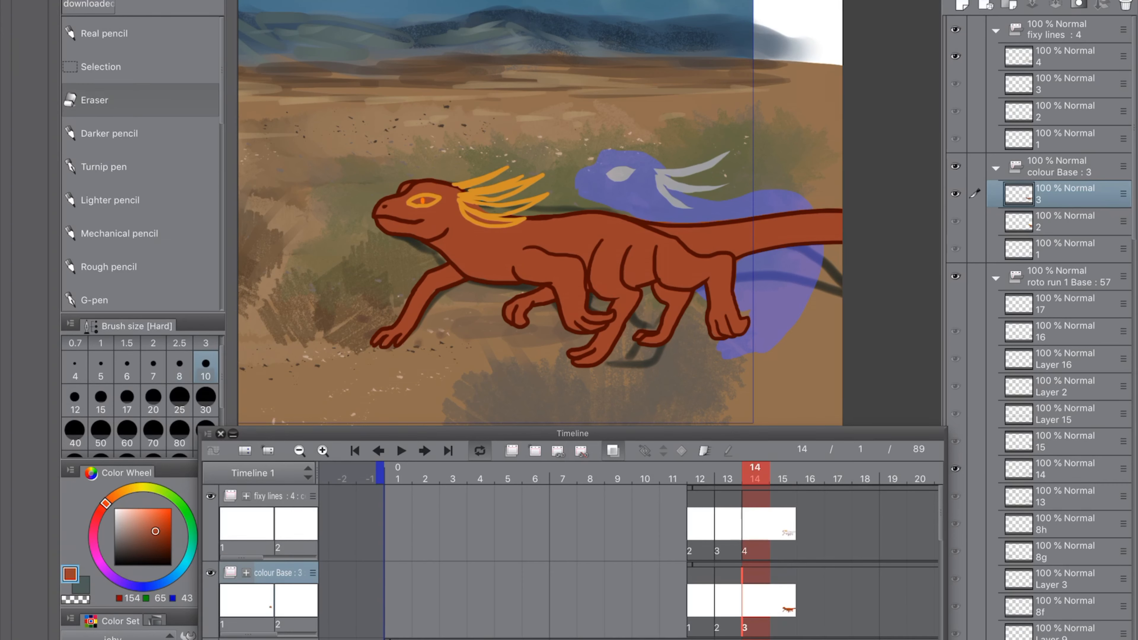
Step: Paint the frill spikes and eye bright yellow on colour Base cell 3
key(p)
drag(507, 201, 467, 214)
drag(412, 200, 435, 200)
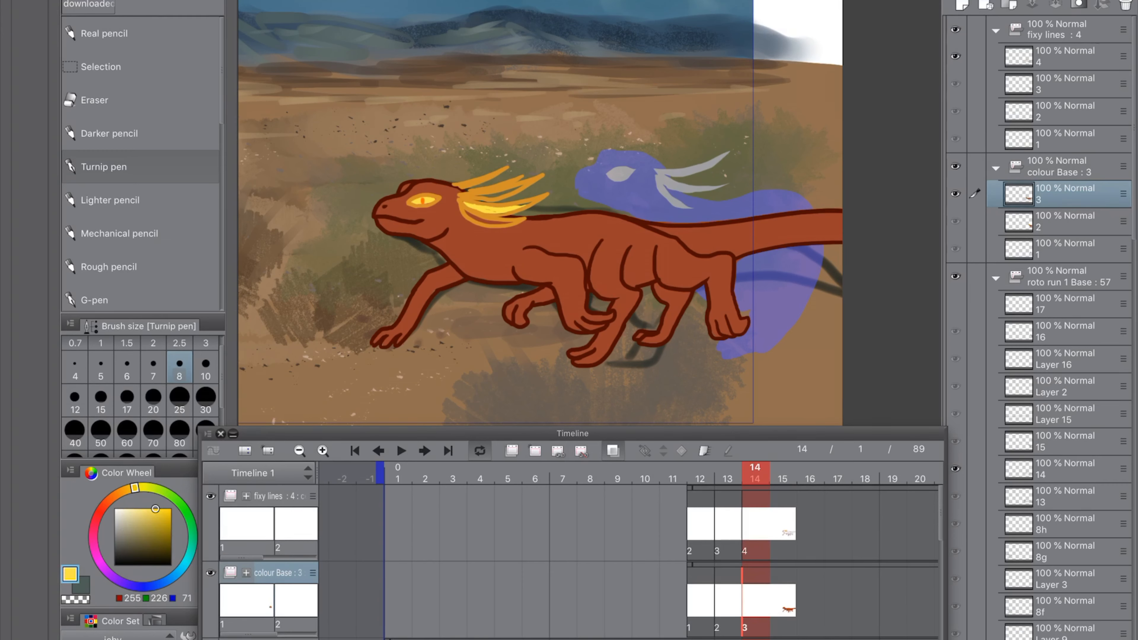
scroll(590, 213, down, 3)
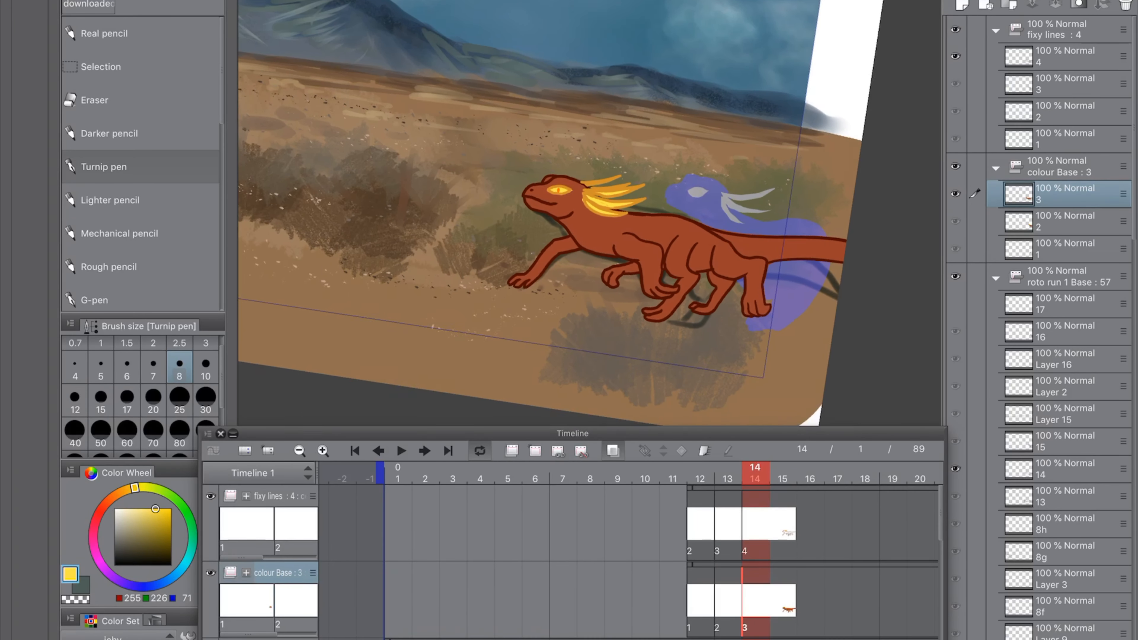
Step: Add new animation cells at frame 15 in fixy lines and colour Base, with onion skin enabled
click(728, 524)
click(755, 524)
click(613, 451)
click(728, 523)
click(755, 524)
click(783, 524)
click(535, 451)
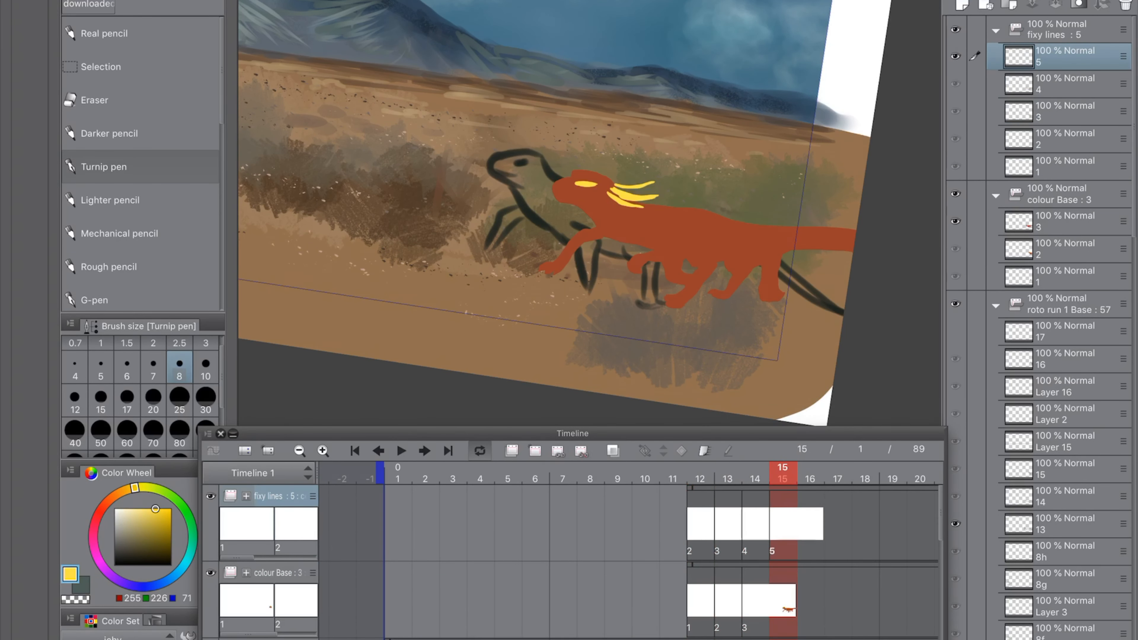
click(782, 600)
click(535, 451)
click(613, 451)
click(755, 524)
key(ctrl+at)
click(783, 524)
Step: Outline the head, neck, chest and front paw in dark red on fixy lines cell 5
mouse_move(493, 172)
mouse_down()
mouse_move(546, 157)
mouse_move(597, 187)
mouse_move(665, 197)
mouse_up()
drag(522, 193, 605, 244)
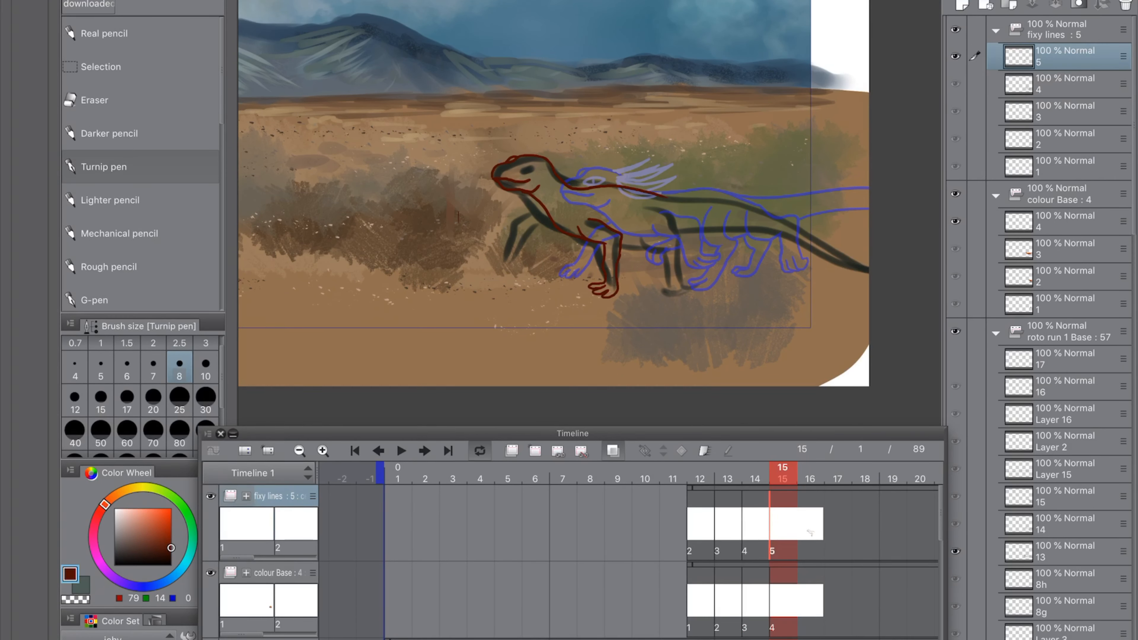
drag(489, 269, 515, 275)
Step: Draw the middle and rear legs with their paws on fixy lines cell 5
drag(633, 216, 638, 245)
mouse_move(650, 207)
mouse_down()
mouse_move(678, 242)
mouse_move(652, 288)
mouse_up()
drag(678, 242, 658, 301)
drag(652, 274, 673, 300)
drag(661, 233, 703, 243)
mouse_move(703, 243)
mouse_down()
mouse_move(672, 286)
mouse_move(705, 296)
mouse_up()
drag(708, 224, 704, 292)
drag(702, 201, 708, 224)
Step: Draw the back and tail outline on fixy lines cell 5, erasing and redrawing the stray tail line
drag(647, 190, 869, 187)
key(ctrl+z)
key(e)
key(])
key(])
drag(640, 192, 870, 190)
key(p)
drag(709, 226, 870, 196)
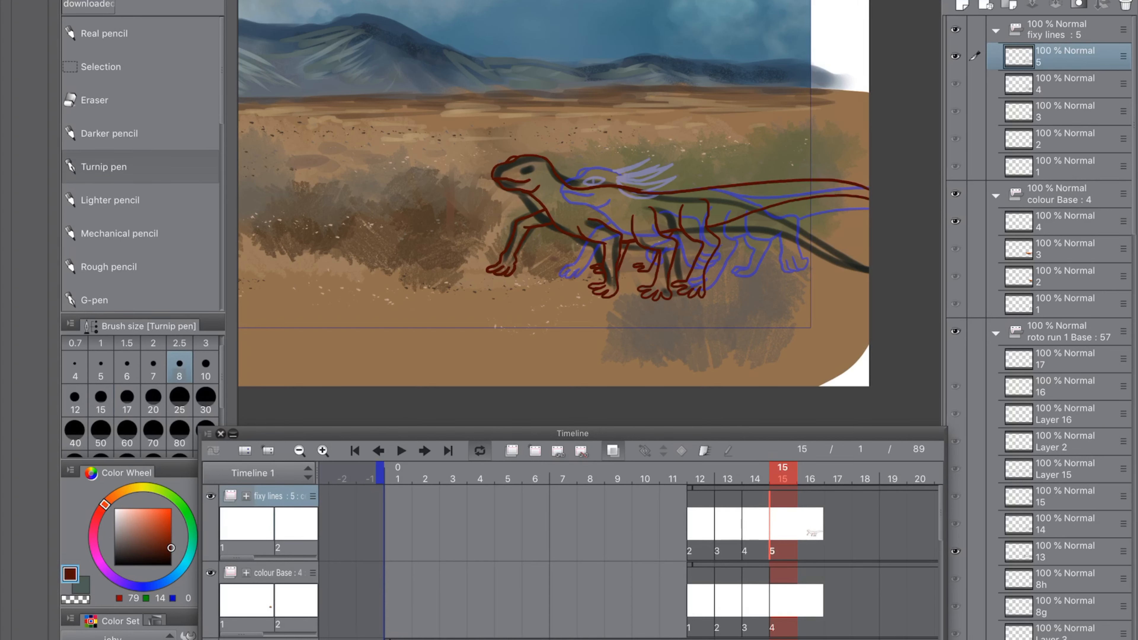
Step: Draw the eye and frill spikes in orange and bright yellow for frame 15
click(160, 518)
mouse_move(515, 169)
mouse_down()
mouse_move(597, 157)
mouse_move(604, 172)
mouse_up()
click(168, 511)
alt+click(515, 168)
mouse_move(546, 169)
mouse_down()
mouse_move(590, 189)
mouse_move(582, 145)
mouse_move(566, 142)
mouse_move(617, 139)
mouse_move(623, 156)
mouse_up()
scroll(488, 239, up, 2)
alt+click(549, 134)
click(155, 509)
drag(569, 159, 605, 175)
drag(564, 136, 595, 127)
alt+click(563, 152)
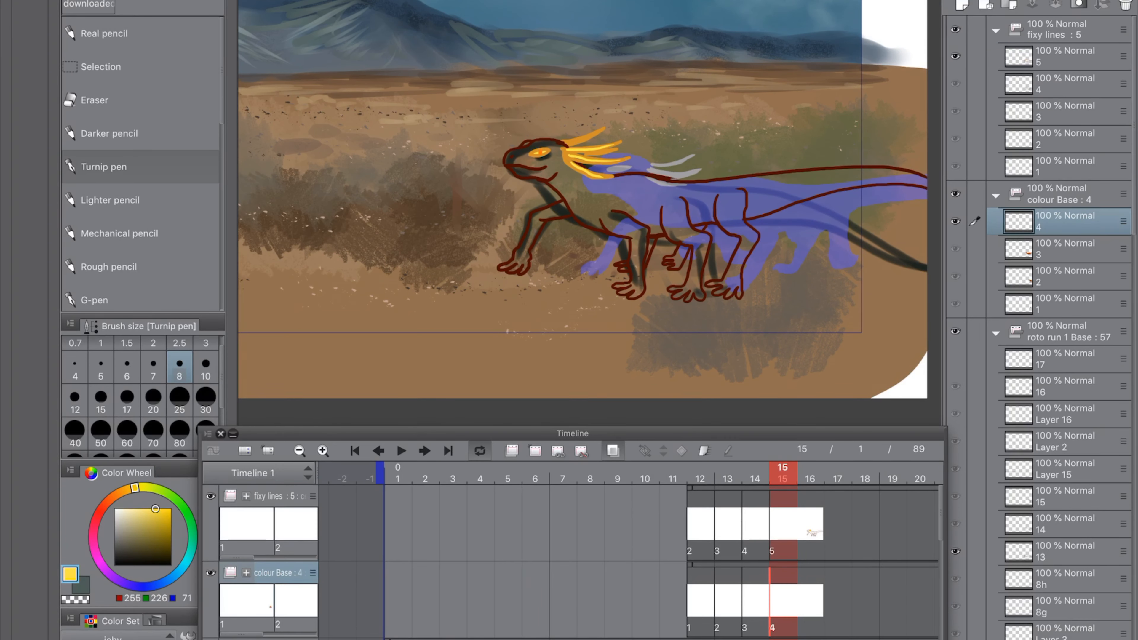
Step: Select the head, body and tail and fill them with brick red on colour Base cell 4
click(101, 67)
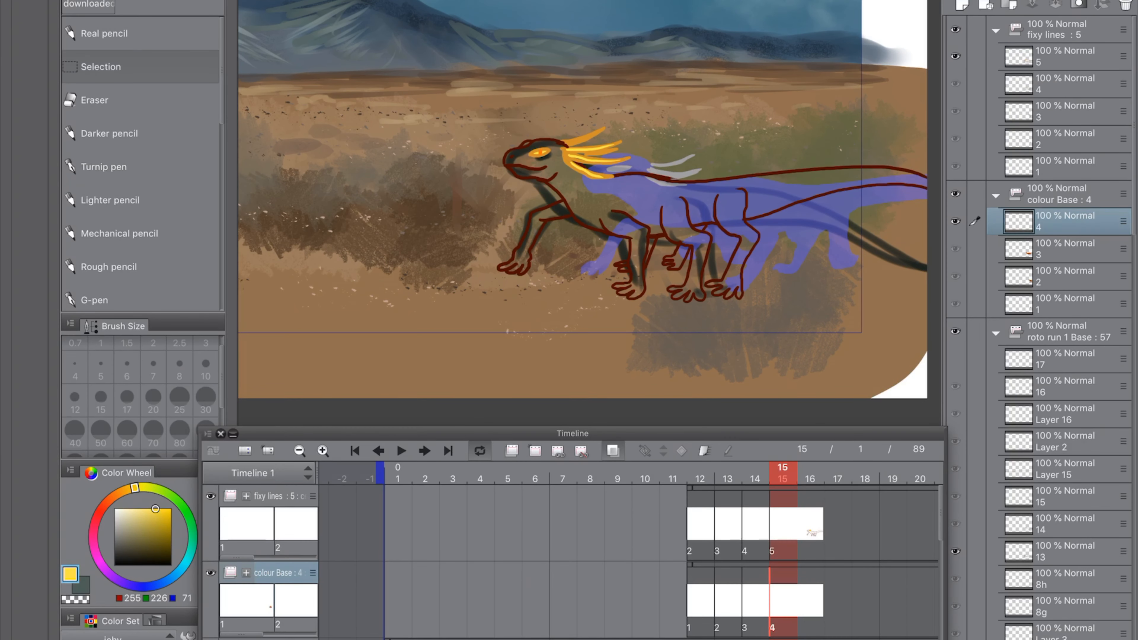
click(156, 531)
drag(504, 164, 540, 138)
scroll(590, 200, up, 2)
mouse_move(462, 109)
mouse_down()
mouse_move(533, 81)
mouse_move(832, 117)
mouse_move(772, 166)
mouse_move(523, 158)
mouse_move(447, 108)
mouse_up()
key(alt+Delete)
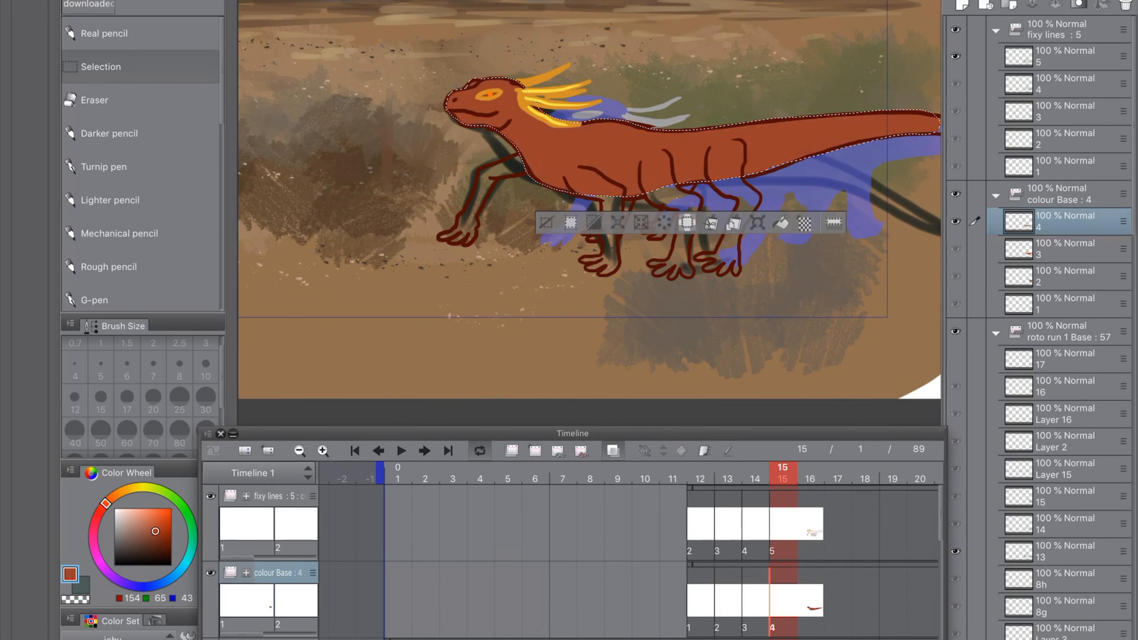
key(ctrl+d)
Step: Add the Auto select tool to the custom tool list above Selection
click(95, 100)
click(103, 167)
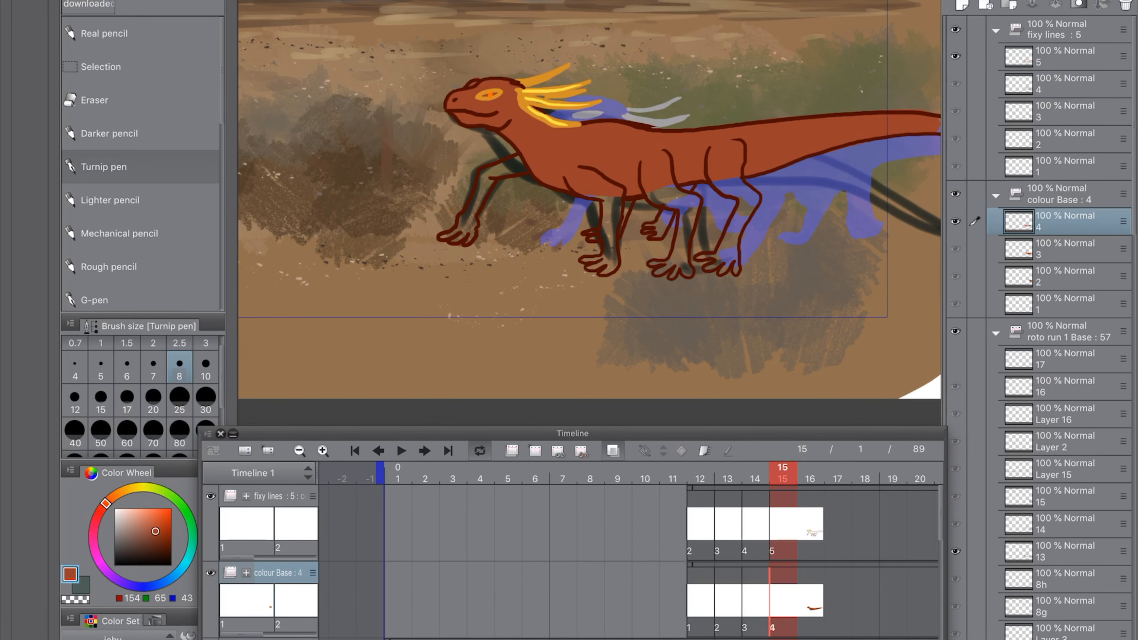
click(100, 66)
drag(51, 27, 152, 51)
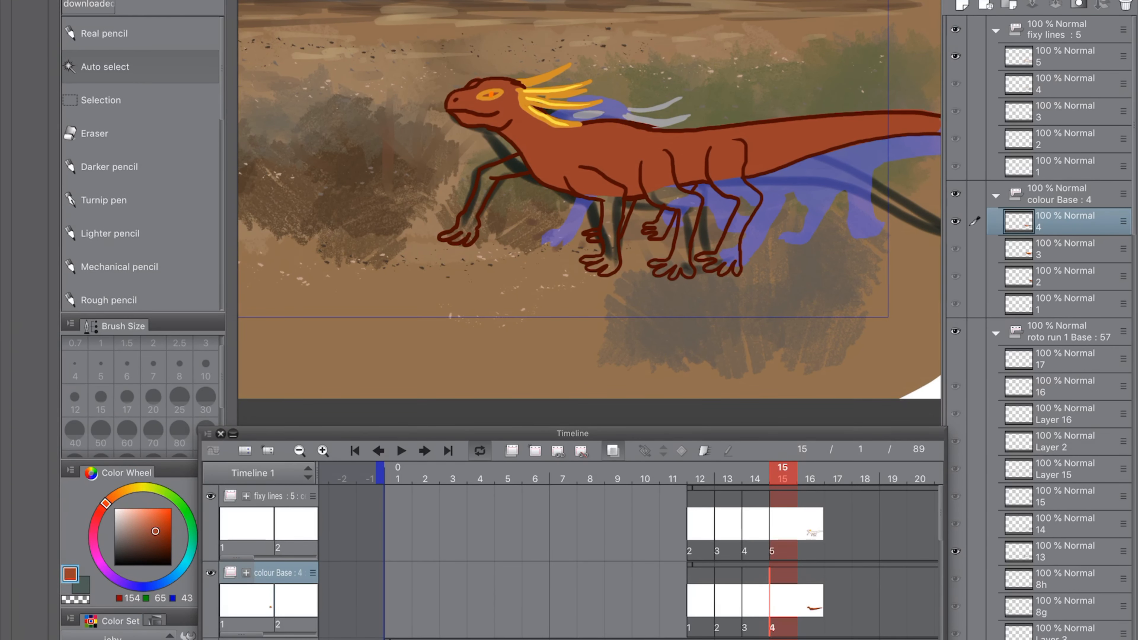
Step: Auto-select the front leg's interior on fixy lines cell 5 and fill it with brick red on colour Base cell 4
click(1066, 57)
click(503, 169)
click(1065, 221)
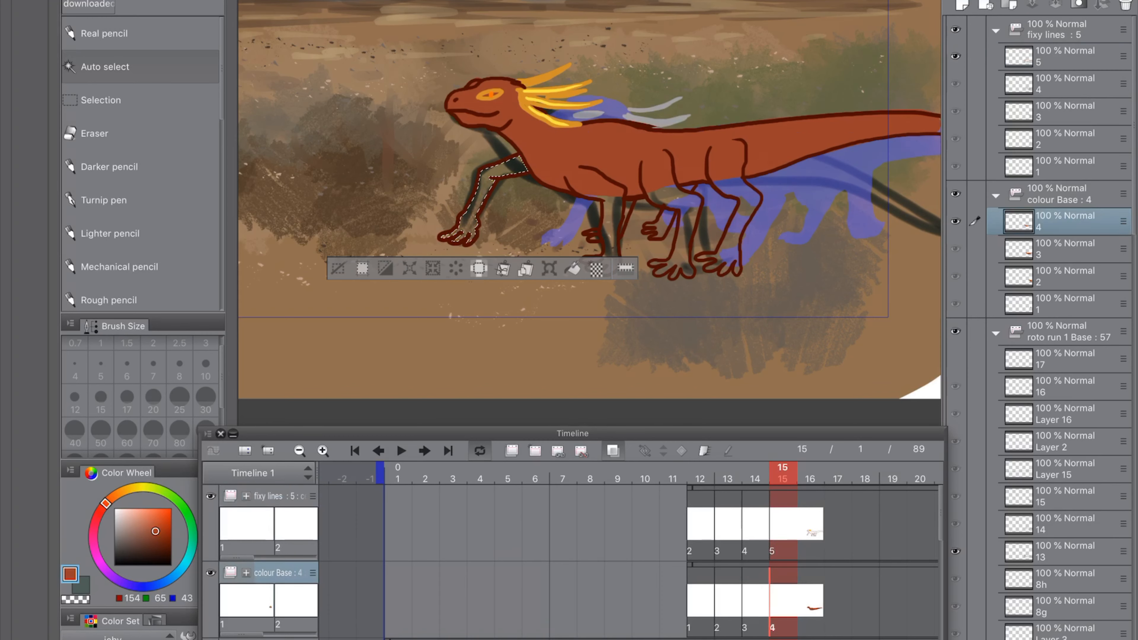
key(alt+Delete)
click(1066, 56)
key(ctrl+d)
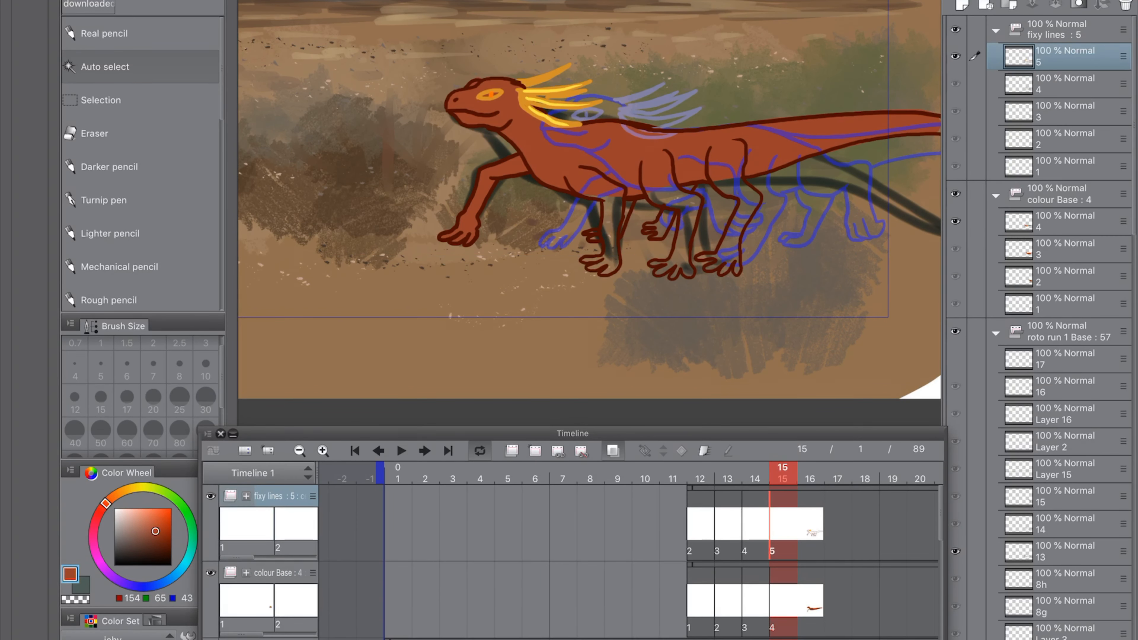
Step: Auto-select the interior of the near-side legs and fill it with brick red on colour Base cell 4
click(731, 251)
click(1066, 222)
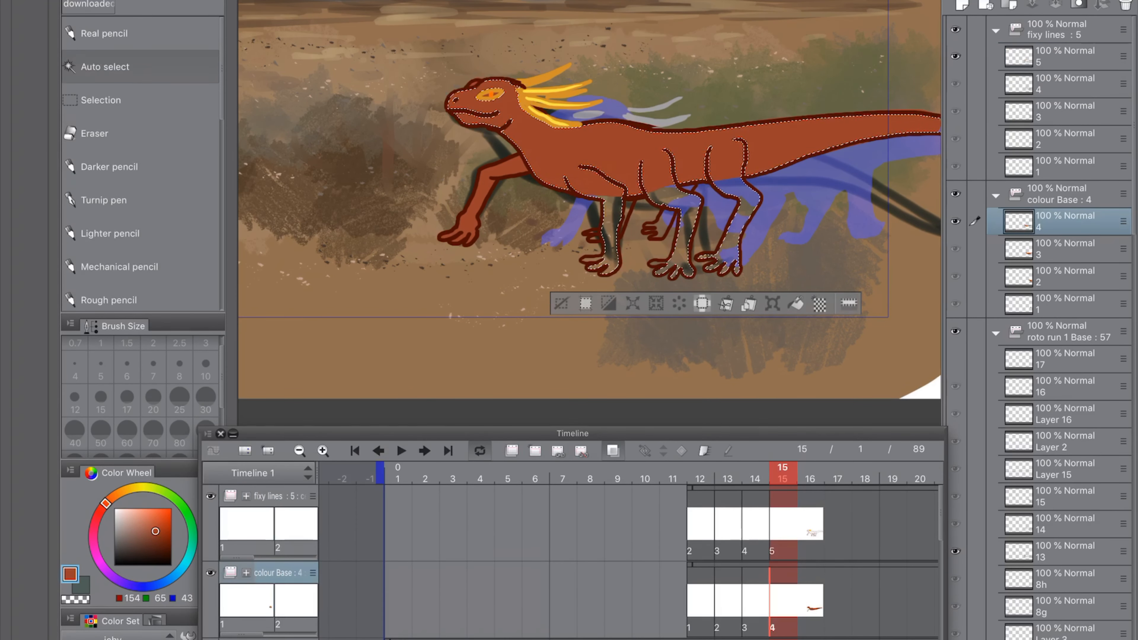
key(alt+Delete)
key(ctrl+d)
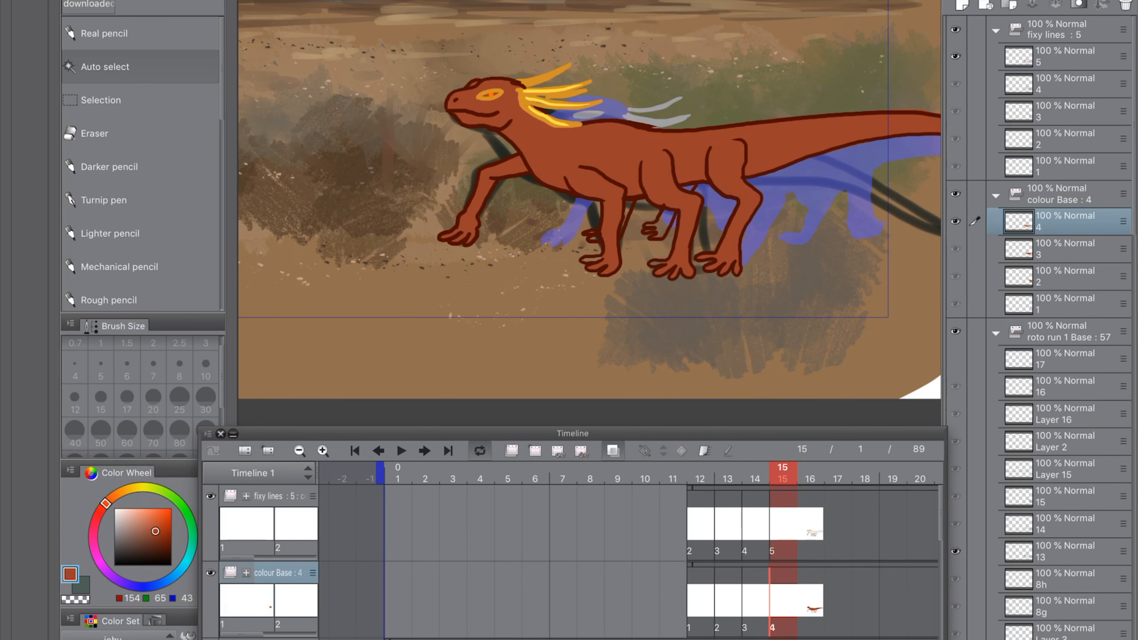
Step: Paint the unfilled far-side legs brick red with the Turnip pen on colour Base cell 4
scroll(717, 225, up, 4)
click(1066, 57)
key(e)
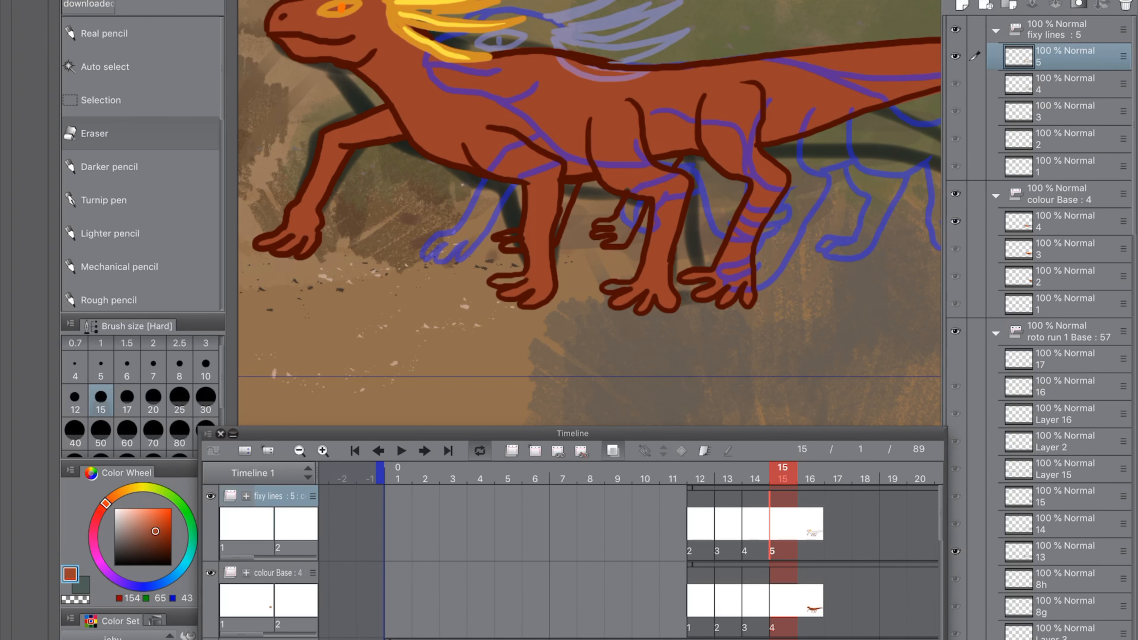
key(p)
click(1066, 221)
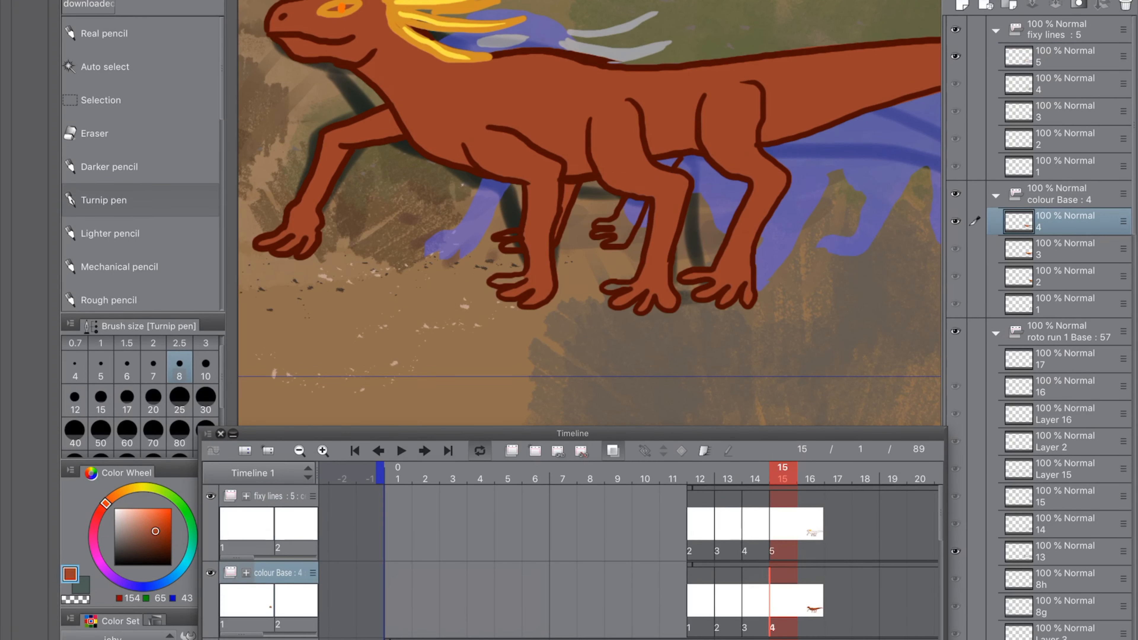
drag(635, 205, 615, 241)
scroll(767, 181, down, 2)
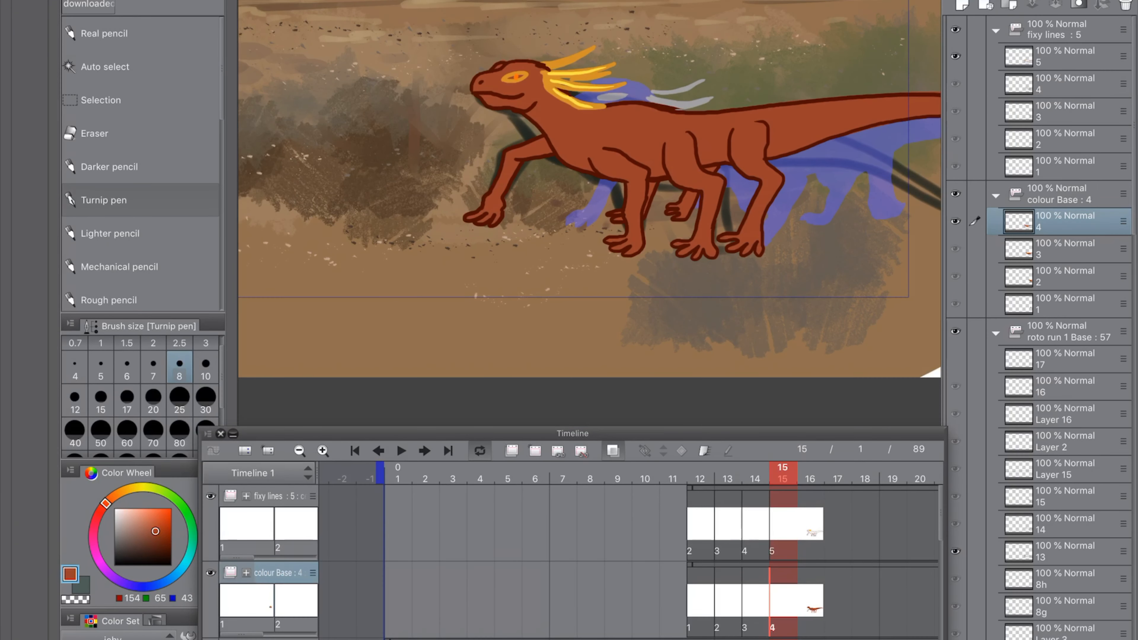
Step: Add new animation cells at frame 16 in the fixy lines and colour Base folders
click(810, 524)
click(535, 451)
click(809, 599)
click(535, 450)
click(810, 523)
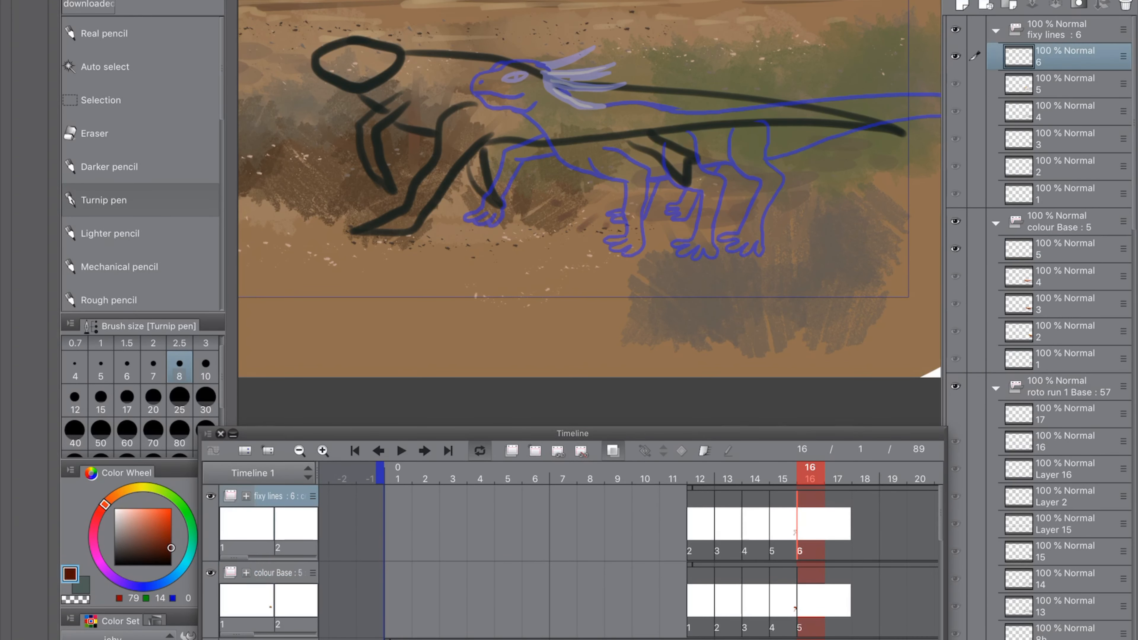
Step: Outline the head in dark red on fixy lines cell 6, then select and transform it to adjust its placement
scroll(589, 213, down, 2)
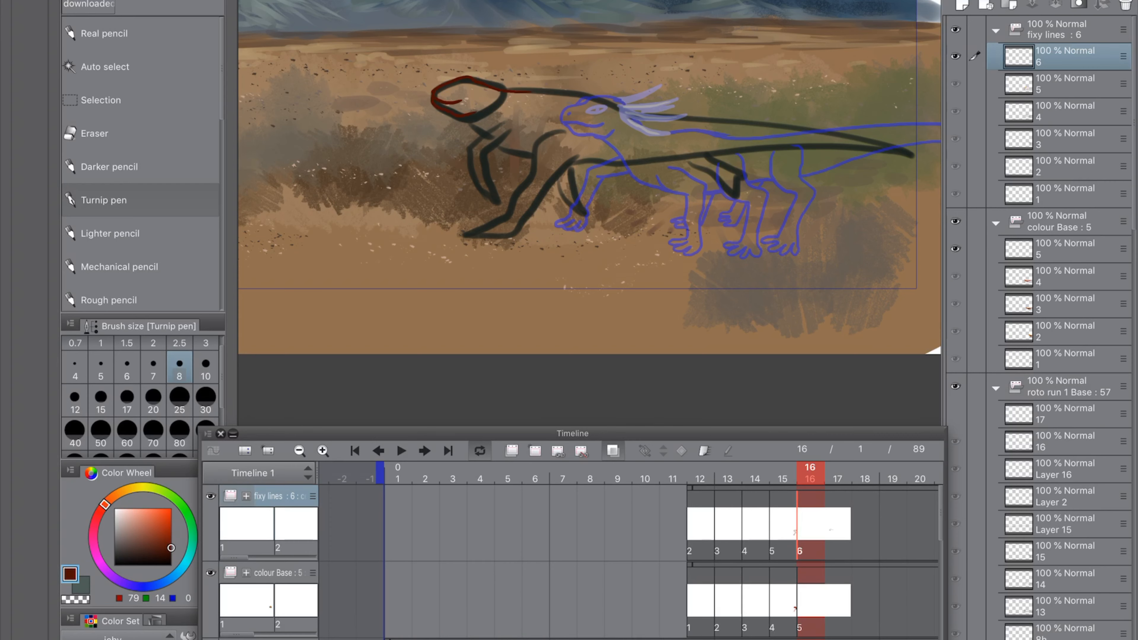
drag(471, 117, 487, 130)
key(m)
drag(413, 57, 521, 138)
key(ctrl+t)
mouse_move(468, 99)
mouse_down()
mouse_move(456, 95)
mouse_move(939, 162)
mouse_up()
key(Return)
key(ctrl+d)
Step: Draw the tucked front legs and the first near-side middle leg with its paw on fixy lines cell 6
key(p)
drag(461, 143, 461, 164)
drag(473, 140, 514, 125)
drag(476, 141, 474, 157)
mouse_move(490, 118)
mouse_down()
mouse_move(501, 107)
mouse_move(515, 204)
mouse_up()
drag(502, 204, 474, 220)
drag(525, 189, 480, 222)
Step: Draw the rear leg with its paw and the underside of the belly and tail on fixy lines cell 6
mouse_move(574, 123)
mouse_down()
mouse_move(537, 162)
mouse_move(592, 177)
mouse_up()
mouse_move(625, 121)
mouse_down()
mouse_move(629, 143)
mouse_move(599, 198)
mouse_move(561, 215)
mouse_up()
drag(563, 216, 569, 228)
drag(605, 192, 560, 235)
drag(538, 157, 938, 165)
drag(672, 202, 509, 175)
Step: Erase the upper back and tail line on fixy lines cell 6 and redraw it
key(e)
drag(660, 111, 744, 119)
key(bracketright)
mouse_move(677, 94)
mouse_down()
mouse_move(793, 135)
mouse_move(839, 133)
mouse_up()
key(p)
drag(636, 111, 771, 126)
scroll(590, 170, left, 5)
scroll(589, 170, left, 1)
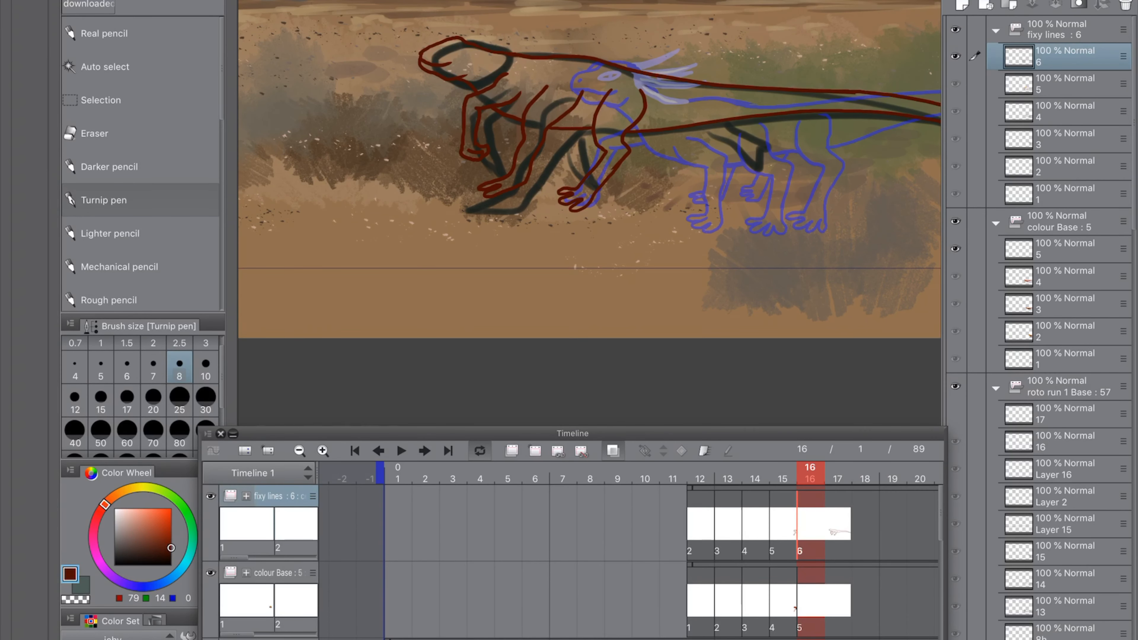
Step: Draw the back contour of the rear leg on fixy lines cell 6
drag(657, 135, 606, 183)
drag(510, 144, 515, 151)
scroll(589, 171, down, 5)
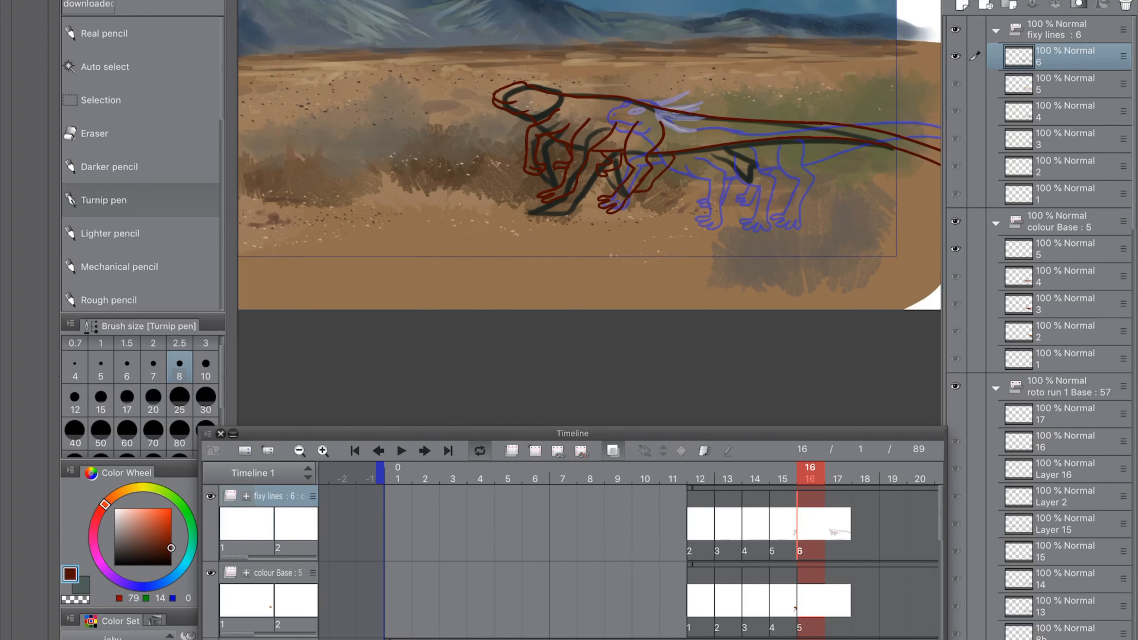
Step: Select the head on fixy lines cell 6 and transform it to sit further forward of the guide circle
scroll(589, 171, up, 5)
key(m)
drag(510, 18, 513, 16)
key(super+t)
mouse_move(499, 75)
mouse_down()
mouse_move(483, 75)
mouse_move(504, 94)
mouse_move(524, 72)
mouse_move(562, 71)
mouse_up()
key(Return)
key(super+d)
key(p)
key(e)
key(p)
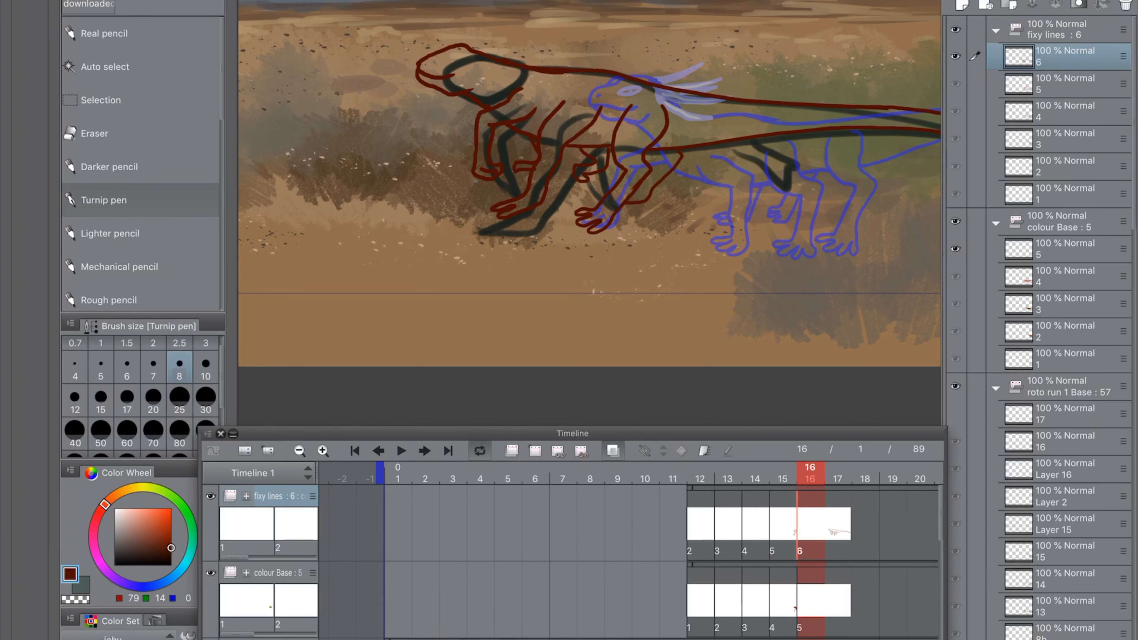
Step: Draw the eye and head crest in orange on fixy lines cell 6 and save the file
click(426, 66)
click(123, 491)
click(160, 519)
drag(438, 62, 458, 58)
mouse_move(468, 54)
mouse_down()
mouse_move(539, 20)
mouse_move(536, 52)
mouse_up()
mouse_move(466, 58)
mouse_down()
mouse_move(510, 87)
mouse_move(515, 21)
mouse_up()
key(ctrl+s)
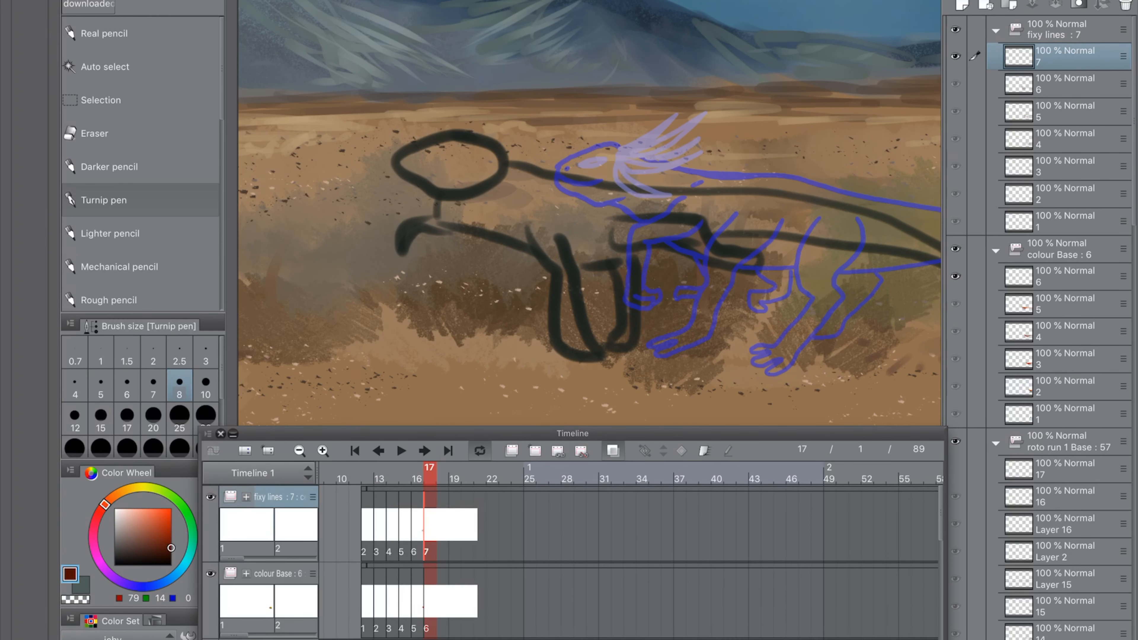
Step: Outline the open-mouthed head in dark red on fixy lines cell 7
mouse_move(450, 164)
mouse_down()
mouse_move(515, 167)
mouse_move(556, 144)
mouse_up()
drag(485, 145, 507, 134)
drag(459, 167, 541, 194)
Step: Select the head on fixy lines cell 7 and transform it to place it forward of the guide circle
key(m)
drag(521, 108, 539, 96)
key(ctrl+t)
mouse_move(513, 162)
mouse_down()
mouse_move(459, 151)
mouse_move(583, 169)
mouse_up()
key(Return)
key(ctrl+t)
key(Return)
key(ctrl+d)
Step: Draw the throat and chest, the raised front leg and the near standing leg on fixy lines cell 7
key(p)
mouse_move(485, 173)
mouse_down()
mouse_move(507, 201)
mouse_move(586, 248)
mouse_up()
drag(589, 224, 619, 309)
drag(615, 219, 644, 271)
drag(506, 204, 513, 225)
mouse_move(505, 221)
mouse_down()
mouse_move(461, 259)
mouse_move(537, 236)
mouse_up()
Step: Draw the backward-stretched leg with its paw, the belly line and the far standing leg on fixy lines cell 7
drag(660, 225, 751, 245)
mouse_move(680, 219)
mouse_down()
mouse_move(779, 249)
mouse_move(816, 275)
mouse_up()
drag(779, 249, 829, 254)
drag(645, 269, 713, 250)
drag(672, 269, 662, 344)
Step: Erase the excess line behind the head on fixy lines cell 7 and draw the back line from neck to hip
scroll(589, 213, down, 1)
key(e)
drag(400, 123, 479, 160)
click(179, 417)
key(p)
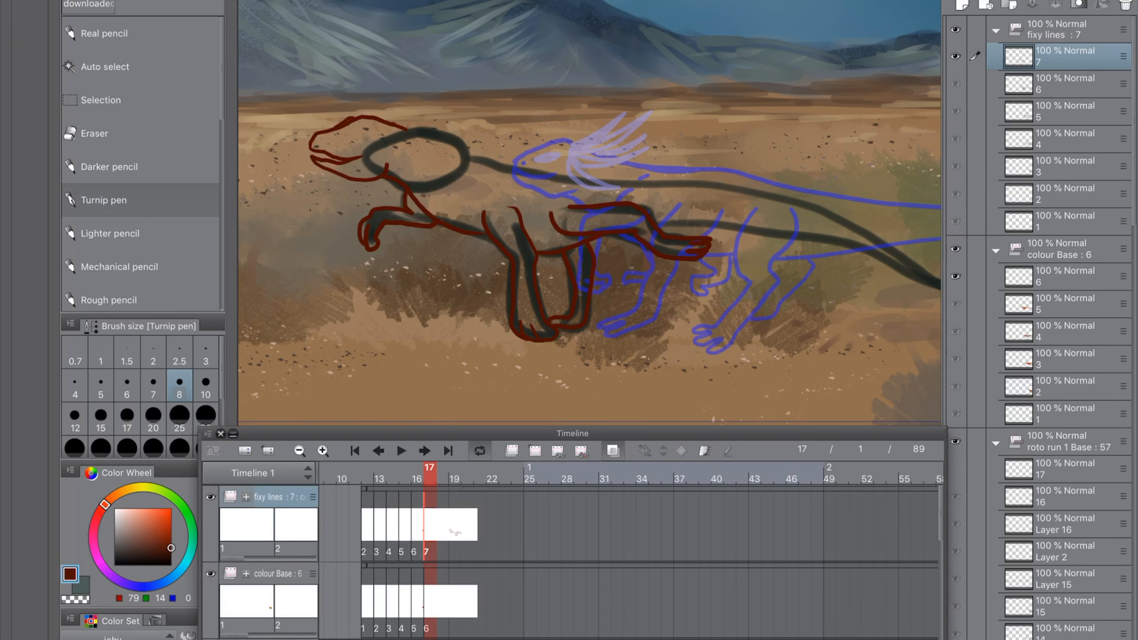
mouse_move(406, 129)
mouse_down()
mouse_move(685, 185)
mouse_move(676, 234)
mouse_up()
Step: Draw the near hind leg on fixy lines cell 7, erasing and redrawing its lower part down to the paw
mouse_move(689, 197)
mouse_down()
mouse_move(722, 228)
mouse_move(721, 271)
mouse_up()
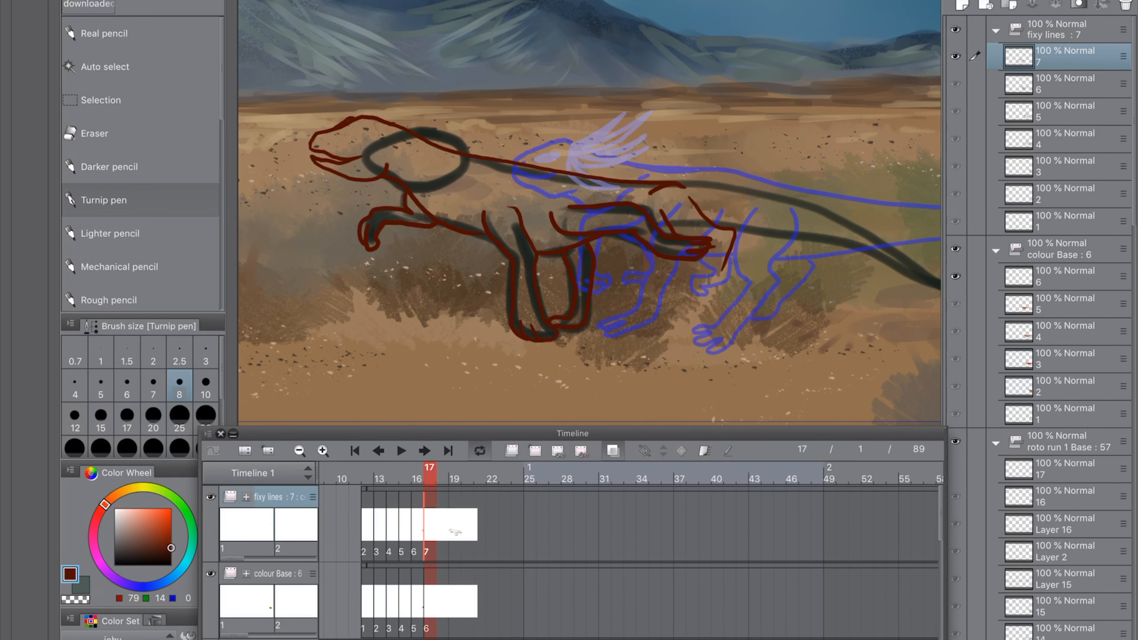
key(e)
drag(734, 229, 723, 273)
key(p)
drag(722, 224, 744, 316)
mouse_move(726, 248)
mouse_down()
mouse_move(706, 334)
mouse_move(749, 343)
mouse_up()
drag(746, 309, 749, 331)
Step: Draw the upper and lower tail lines and the far hind leg on fixy lines cell 7, redoing one unsatisfactory stroke
drag(654, 182, 773, 172)
scroll(589, 213, down, 2)
scroll(589, 213, down, 1)
drag(678, 202, 697, 199)
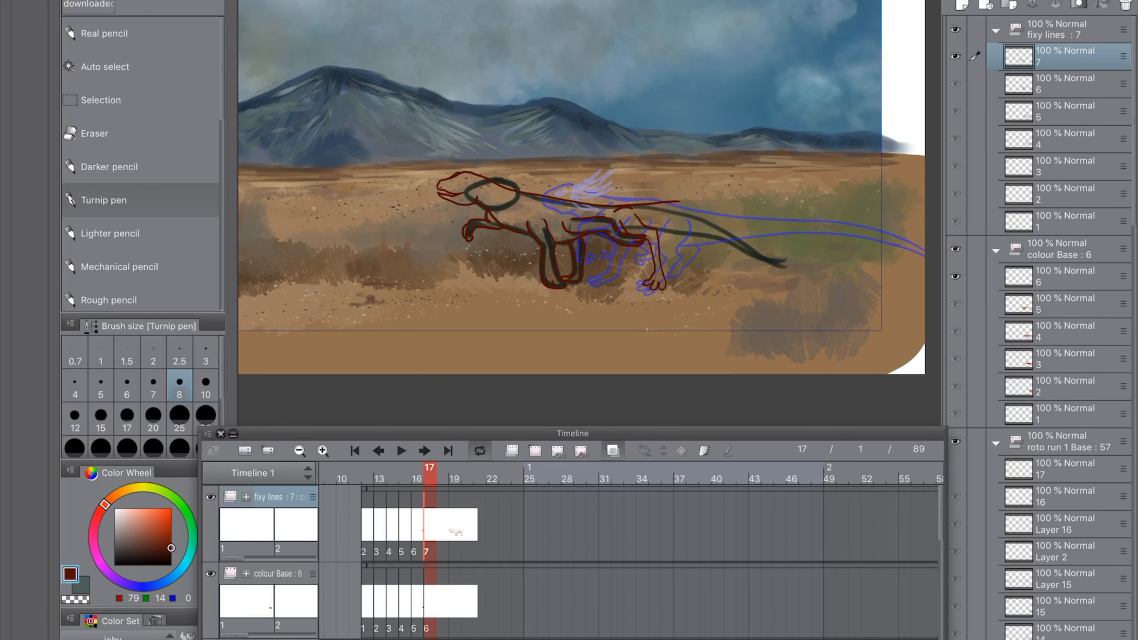
scroll(589, 213, up, 2)
drag(602, 168, 862, 139)
scroll(589, 213, down, 2)
key(ctrl+z)
mouse_move(631, 196)
mouse_down()
mouse_move(766, 205)
mouse_move(882, 236)
mouse_up()
mouse_move(643, 220)
mouse_down()
mouse_move(772, 219)
mouse_move(883, 241)
mouse_move(651, 236)
mouse_up()
scroll(545, 249, up, 3)
scroll(713, 245, down, 2)
scroll(639, 224, up, 2)
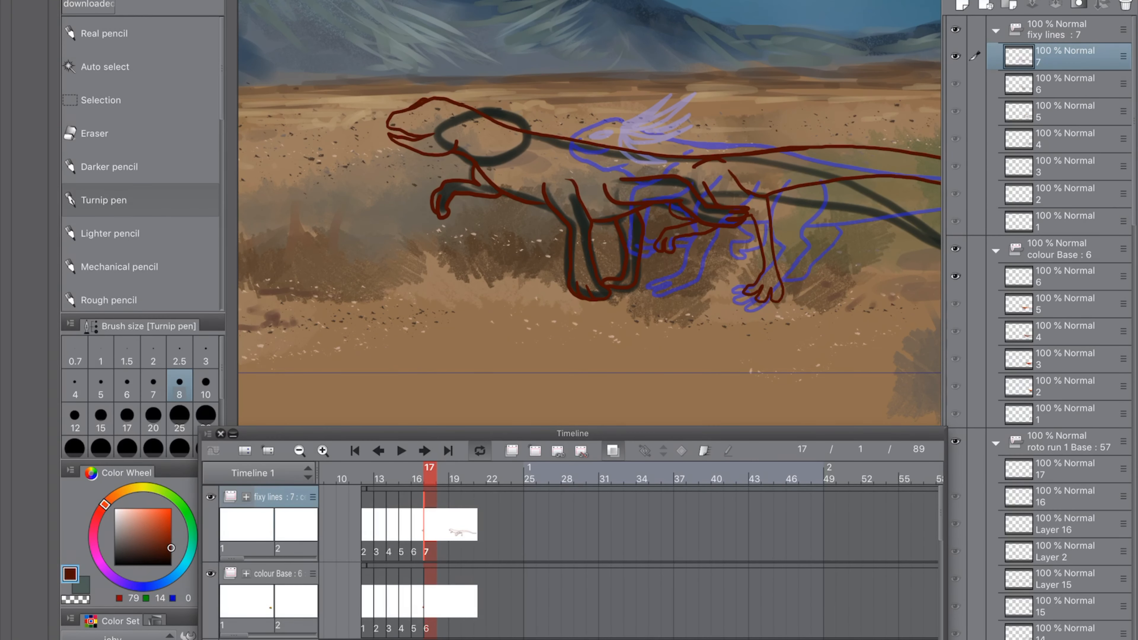
Step: Paint the inside of the mouth in red on fixy lines cell 7
click(100, 512)
click(165, 518)
mouse_move(389, 133)
mouse_down()
mouse_move(419, 137)
mouse_move(427, 120)
mouse_move(541, 92)
mouse_up()
Step: Draw the eye and the feathered head crest in orange on fixy lines cell 7
click(122, 492)
click(161, 519)
click(115, 496)
click(122, 492)
mouse_move(461, 114)
mouse_down()
mouse_move(536, 120)
mouse_move(527, 134)
mouse_up()
mouse_move(456, 104)
mouse_down()
mouse_move(505, 85)
mouse_move(521, 119)
mouse_move(537, 93)
mouse_move(529, 125)
mouse_up()
Step: Add yellow (RGB 255, 226, 71) highlights to the crest and eye on fixy lines cell 7
scroll(589, 213, down, 2)
scroll(589, 214, right, 2)
scroll(589, 214, up, 3)
click(135, 488)
click(155, 509)
drag(489, 116, 532, 127)
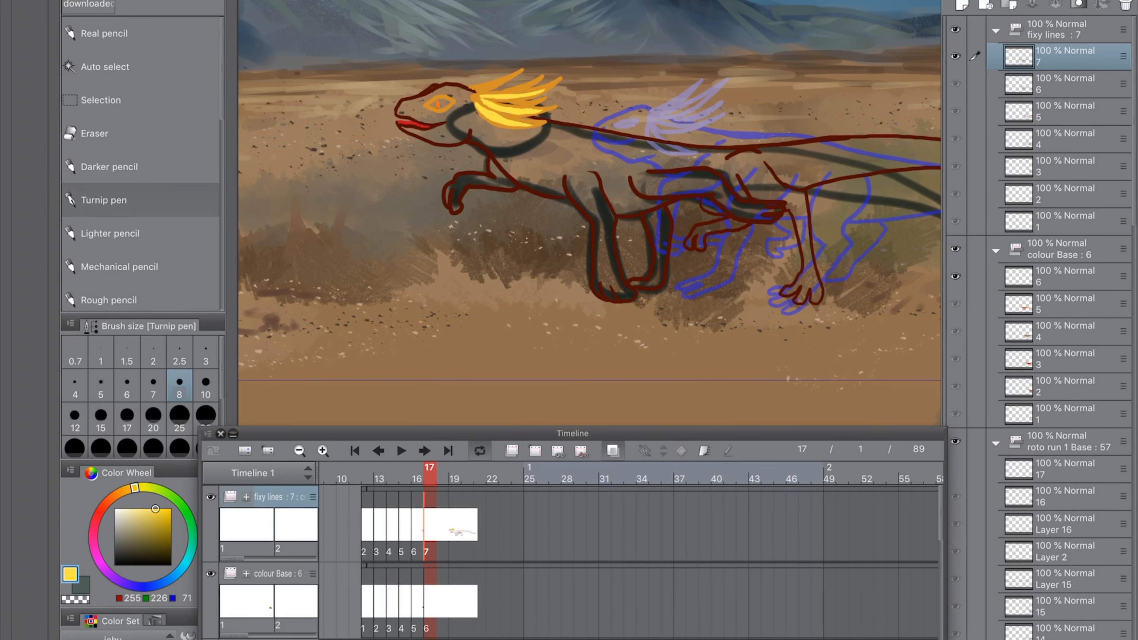
drag(431, 105, 446, 102)
Step: Auto-select the body from fixy lines cell 7 and fill it with red-brown (RGB 154, 65, 43) on colour Base cell 6
click(1064, 277)
click(1064, 56)
click(105, 67)
click(663, 157)
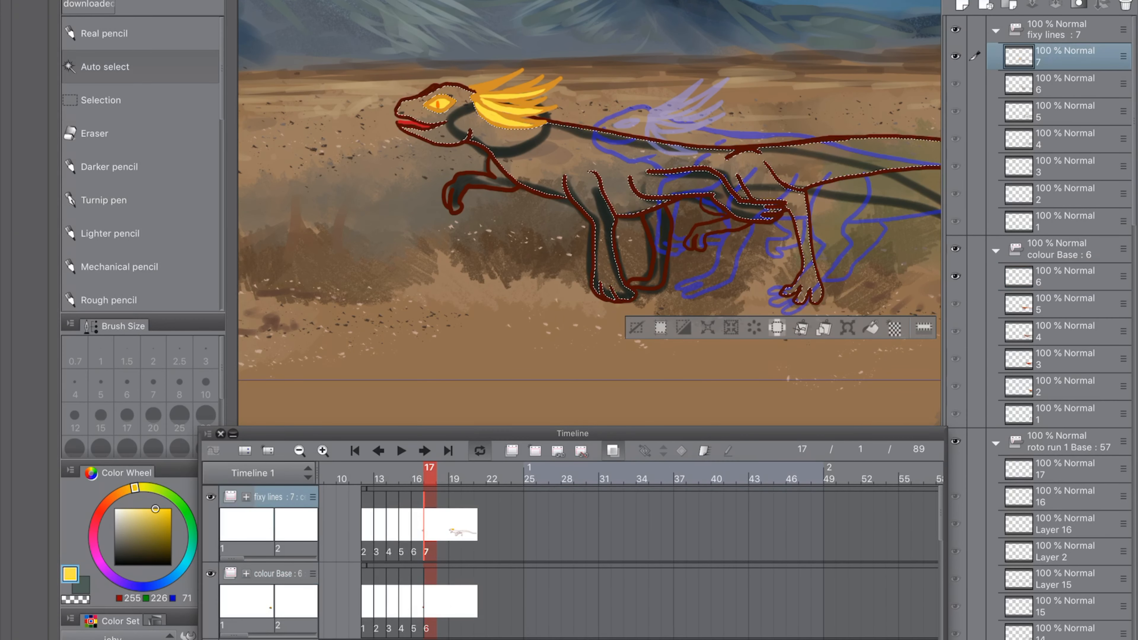
click(1065, 277)
click(105, 503)
click(156, 531)
key(alt+Delete)
key(ctrl+d)
Step: Auto-select the raised front leg and the far standing leg and fill them red-brown on colour Base cell 6
click(442, 524)
click(482, 180)
click(443, 601)
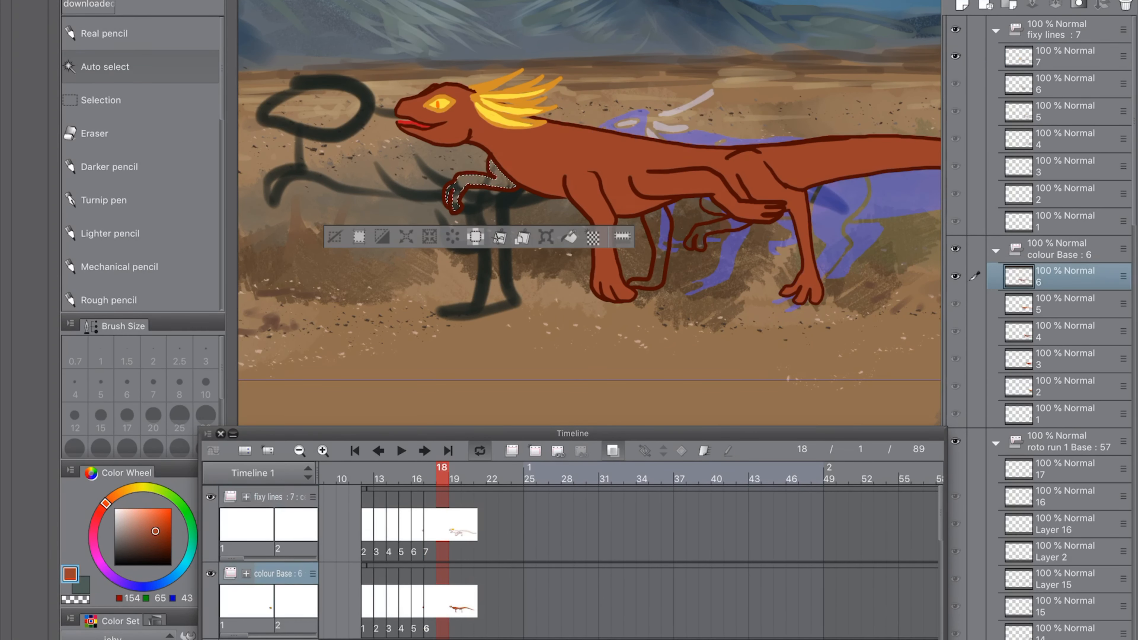
click(430, 525)
click(660, 242)
click(443, 601)
key(alt+Delete)
Step: Fill the remaining gap near the stretched paw and the far hind leg with red-brown on colour Base cell 6
click(443, 524)
click(711, 208)
click(430, 601)
key(alt+Delete)
click(430, 524)
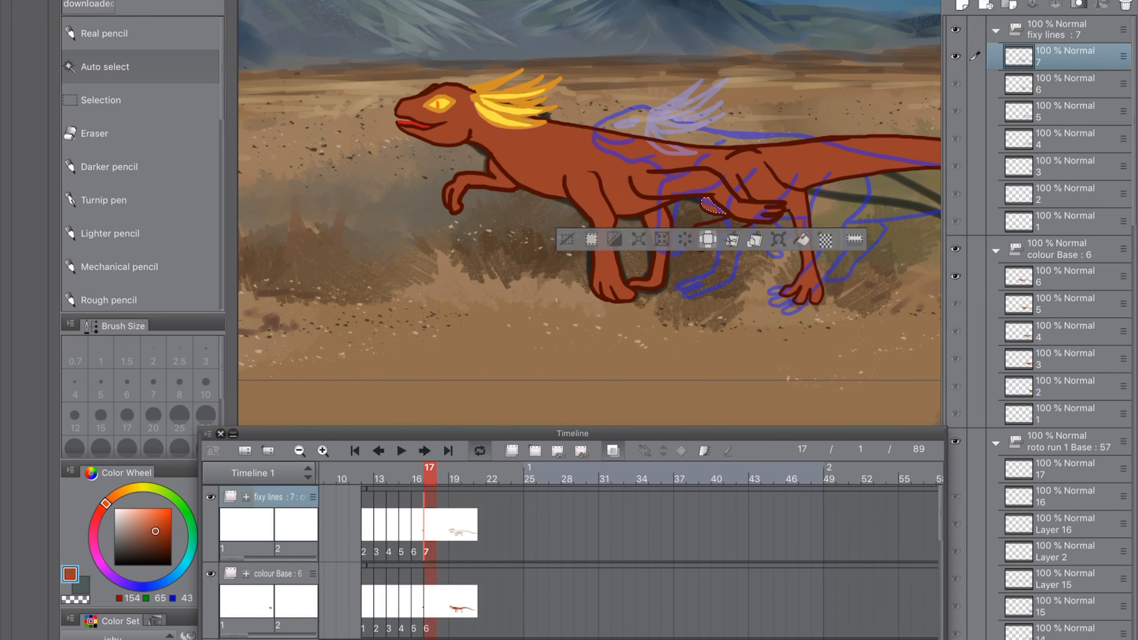
click(717, 226)
click(430, 601)
key(alt+Delete)
key(ctrl+d)
Step: Sample the dark red outline colour and touch up the lines on fixy lines cell 7 with the Turnip pen
scroll(717, 224, up, 1)
click(430, 524)
alt+click(716, 222)
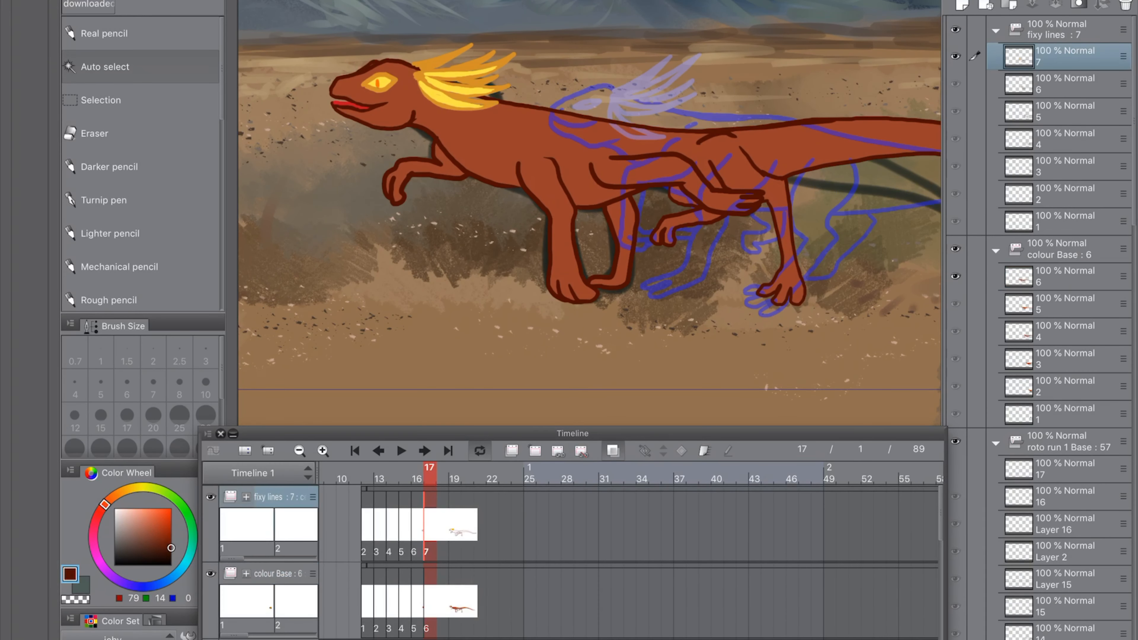
click(104, 201)
drag(533, 127, 524, 135)
scroll(663, 197, down, 3)
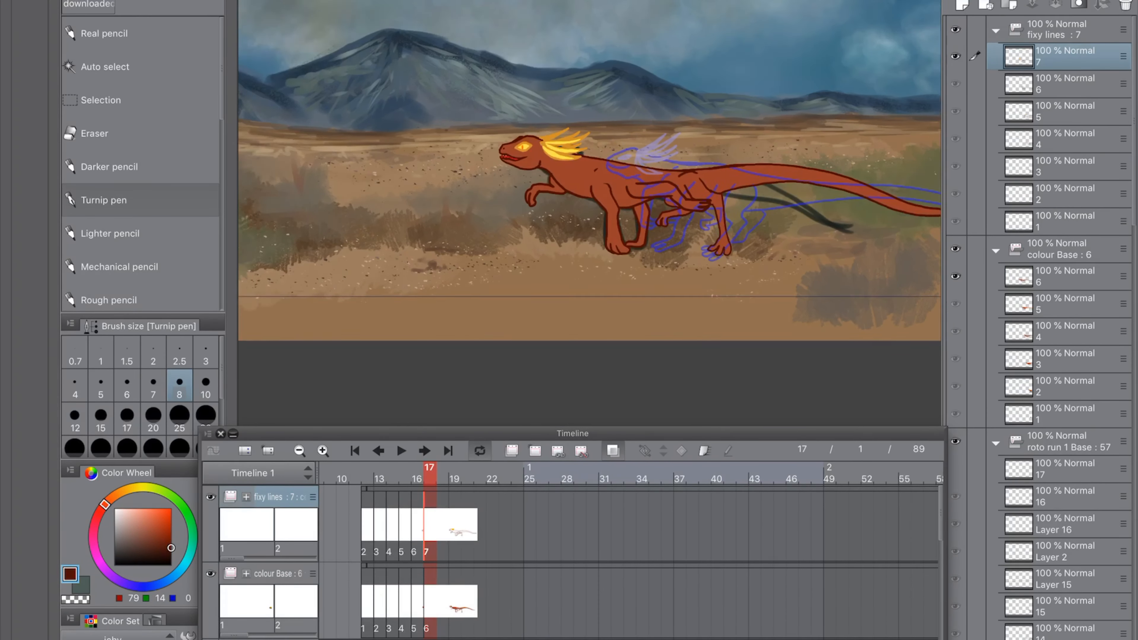
Step: Add new animation cels at frame 18 in both the fixy lines and colour Base folders
click(442, 525)
click(323, 451)
click(536, 451)
click(430, 601)
click(536, 451)
click(430, 525)
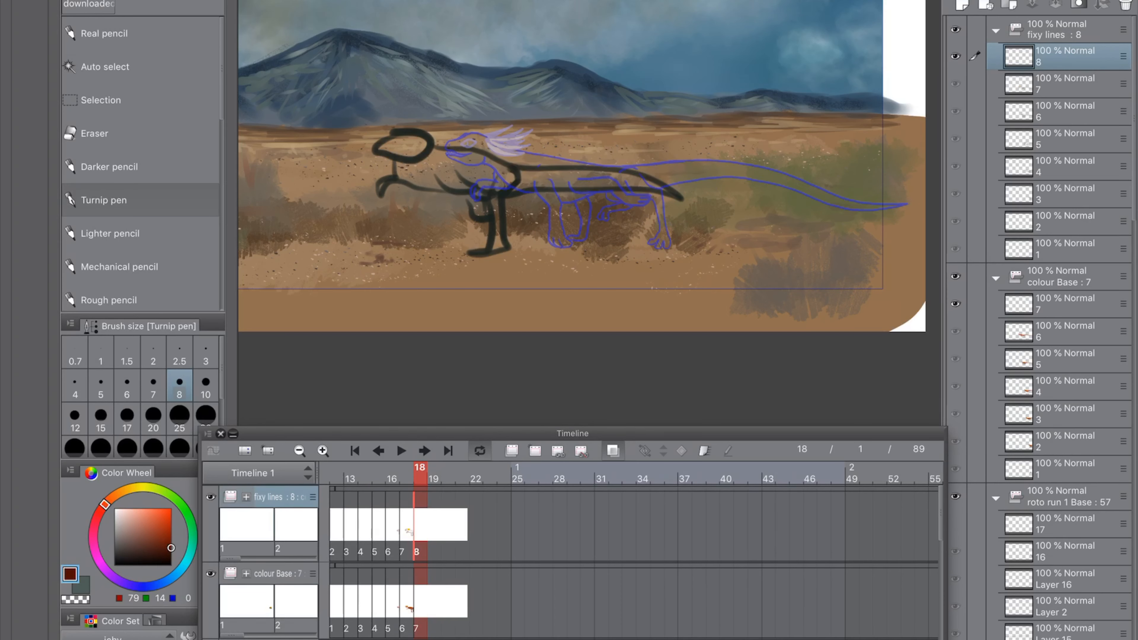
Step: Outline the head, throat, chest and front legs in dark red on fixy lines cell 8
scroll(417, 191, up, 3)
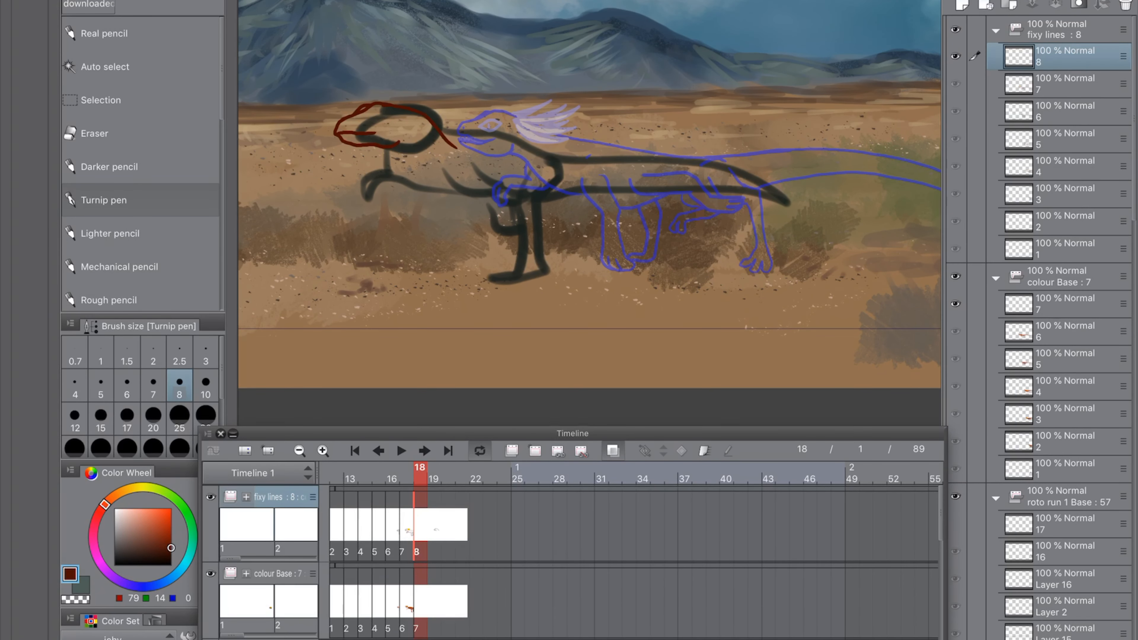
drag(392, 147, 456, 193)
mouse_move(370, 198)
mouse_down()
mouse_move(496, 203)
mouse_move(544, 274)
mouse_up()
drag(552, 166, 555, 179)
Step: Draw the back, rear leg and tail lines on fixy lines cell 8, redrawing one tail stroke
mouse_move(453, 144)
mouse_down()
mouse_move(543, 141)
mouse_move(575, 216)
mouse_move(624, 192)
mouse_up()
drag(593, 150, 621, 150)
scroll(589, 210, down, 2)
mouse_move(556, 183)
mouse_down()
mouse_move(909, 207)
mouse_move(859, 243)
mouse_up()
key(ctrl+z)
drag(553, 212, 871, 247)
Step: Draw the eye and crest in orange and add yellow (RGB 255, 226, 71) crest highlights on fixy lines cell 8
click(161, 518)
drag(340, 159, 429, 119)
click(167, 511)
click(347, 157)
key(ctrl+z)
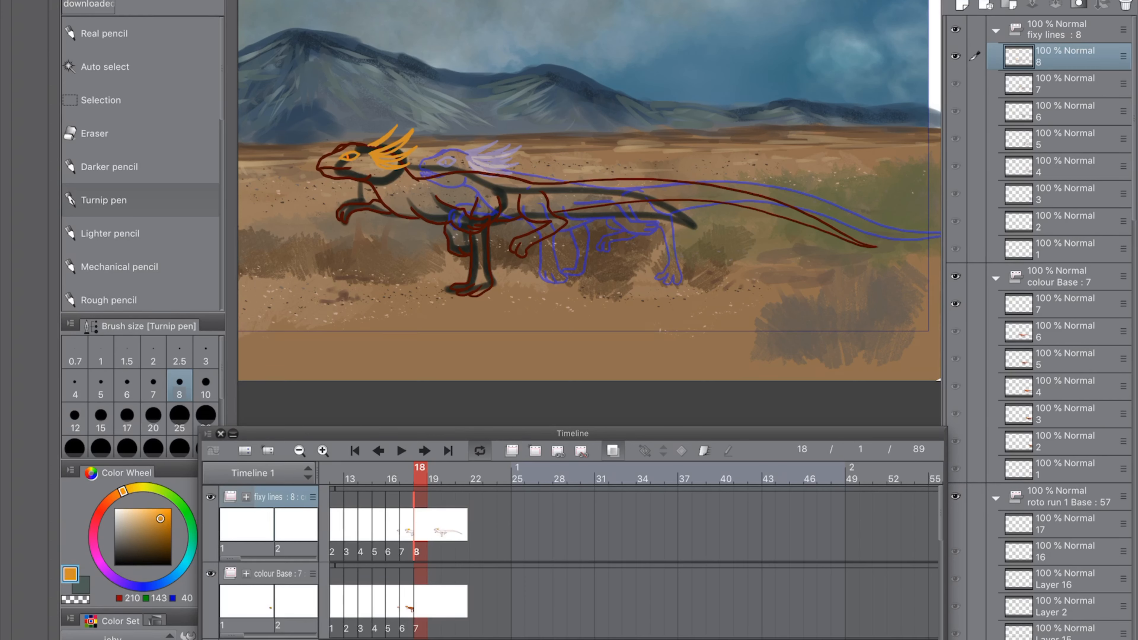
click(135, 488)
click(156, 509)
drag(376, 153, 407, 140)
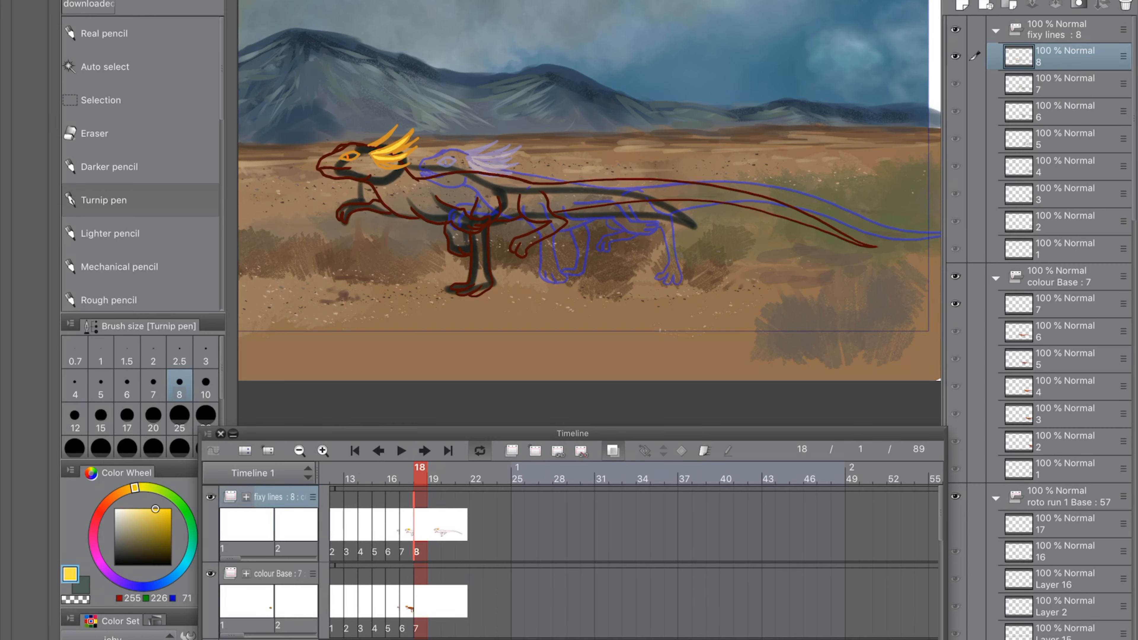
Step: Auto-select the body from fixy lines cell 8 and fill it with red-brown (RGB 154, 65, 43) on colour Base cell 7
click(105, 66)
click(600, 193)
click(1065, 304)
click(106, 503)
click(156, 531)
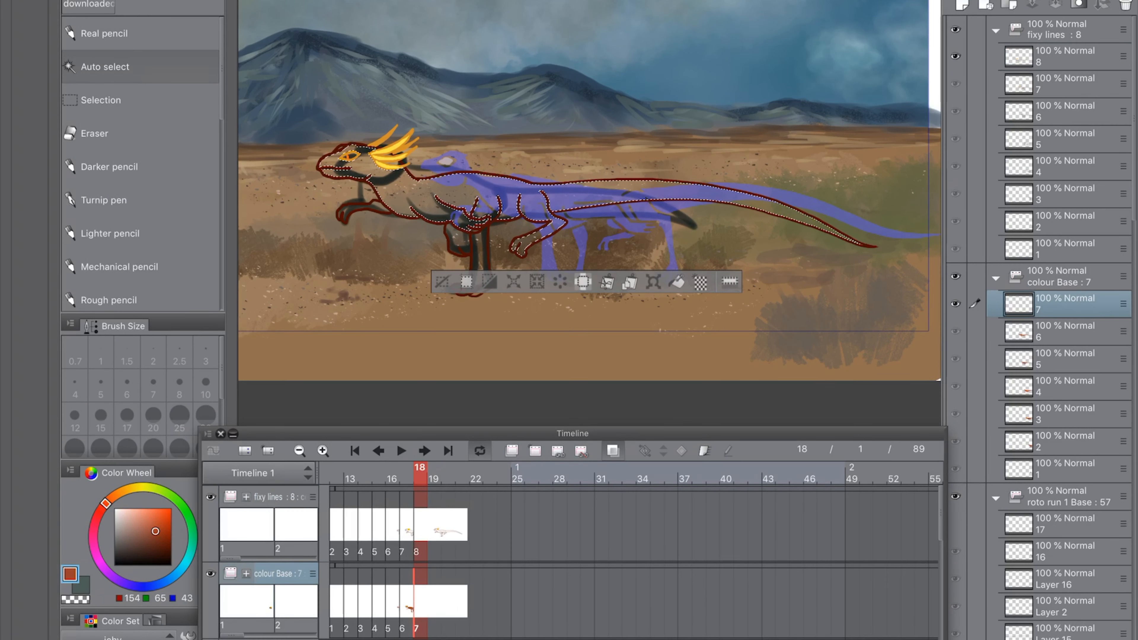
click(677, 281)
Step: Auto-select the raised front leg from the line art and fill it red-brown on colour Base cell 7
click(279, 497)
click(358, 208)
click(278, 574)
click(484, 248)
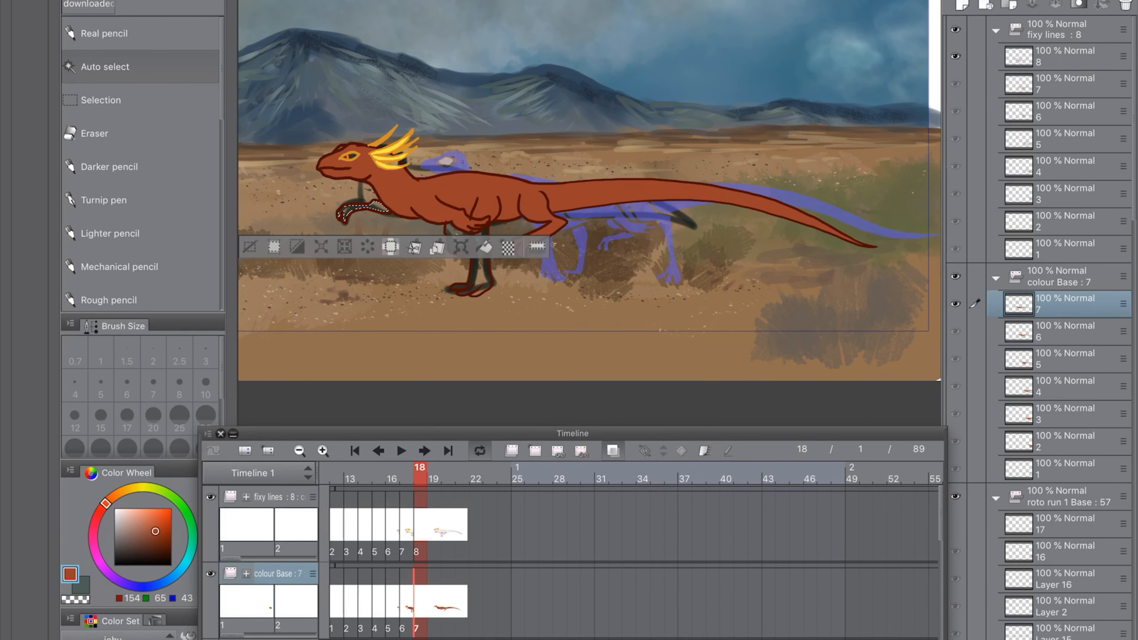
Step: Auto-select the standing leg and the tucked leg beside it and fill both red-brown on colour Base cell 7
click(278, 497)
click(479, 258)
click(279, 574)
click(559, 321)
click(278, 497)
click(458, 242)
click(278, 573)
click(545, 281)
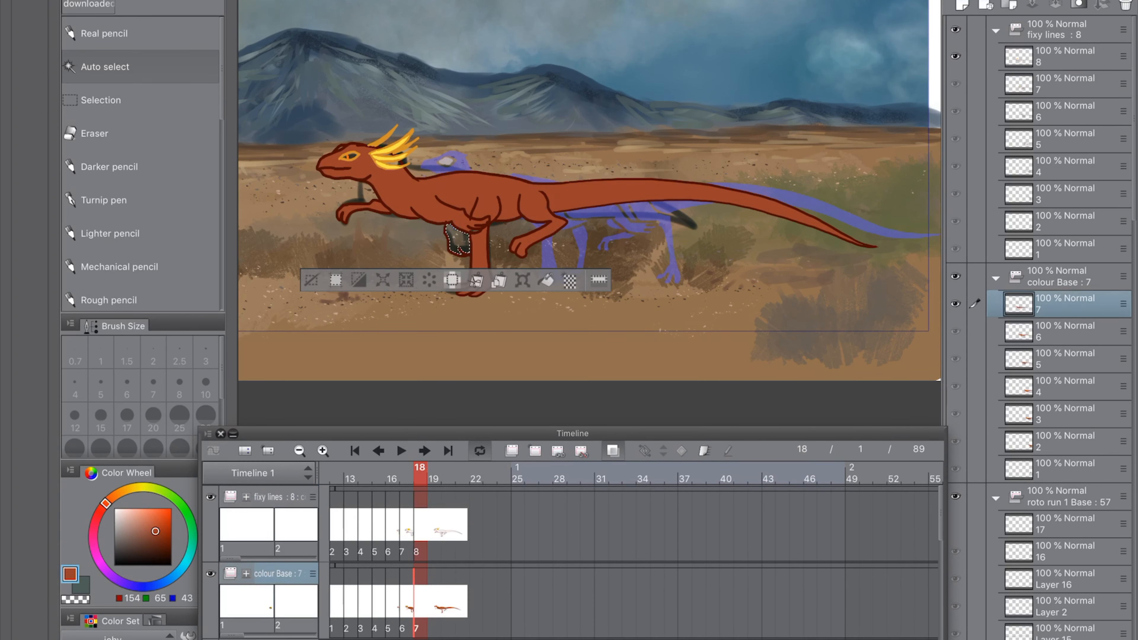
Step: Draw the thin far hind leg in dark red (RGB 79, 14, 0) with the Turnip pen on fixy lines cell 8
key(super+d)
click(278, 497)
click(103, 200)
alt+click(533, 183)
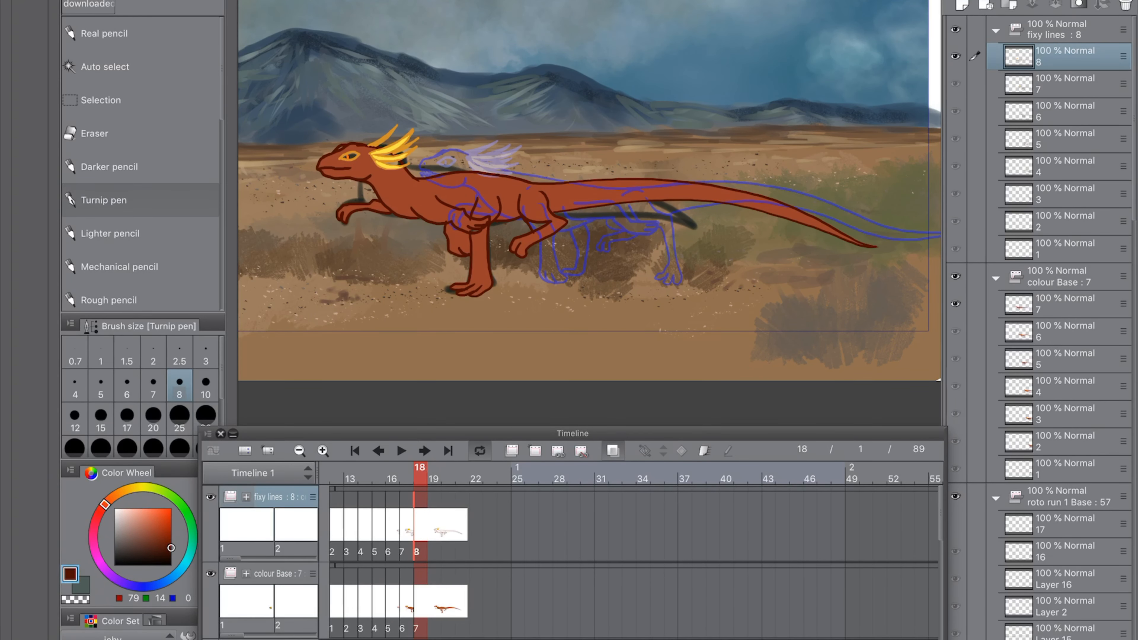
key(super+z)
drag(535, 275, 520, 279)
scroll(567, 310, up, 5)
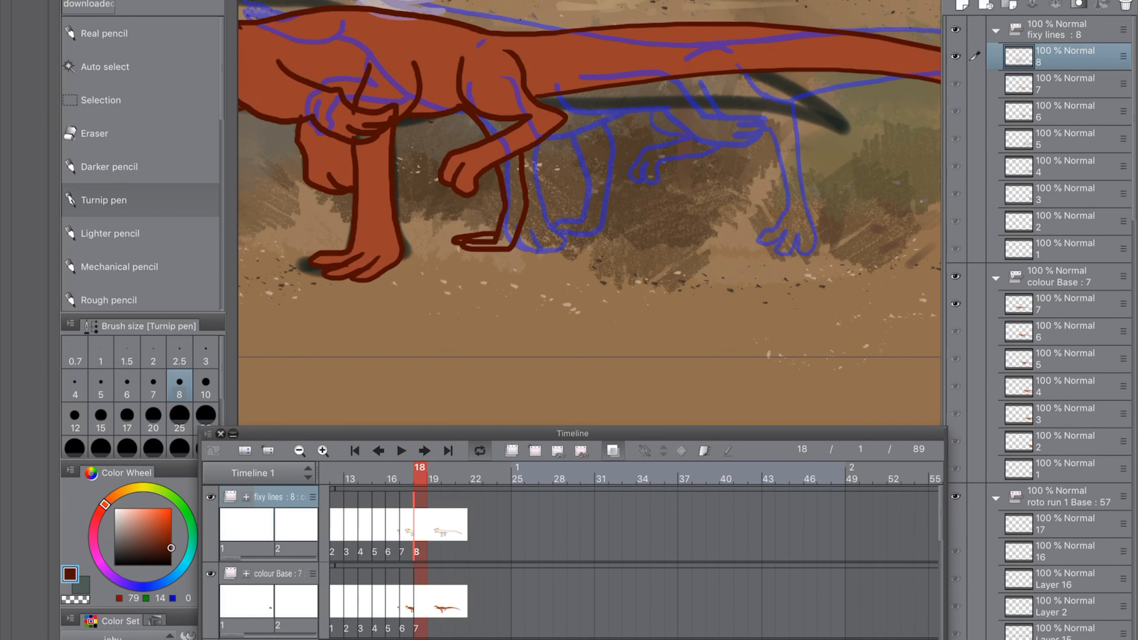
Step: Fill the far hind leg with red-brown (RGB 154, 65, 43) on colour Base cell 7 and tidy its outline with a size 8 eraser
click(278, 574)
alt+click(493, 85)
drag(489, 121, 499, 129)
click(278, 497)
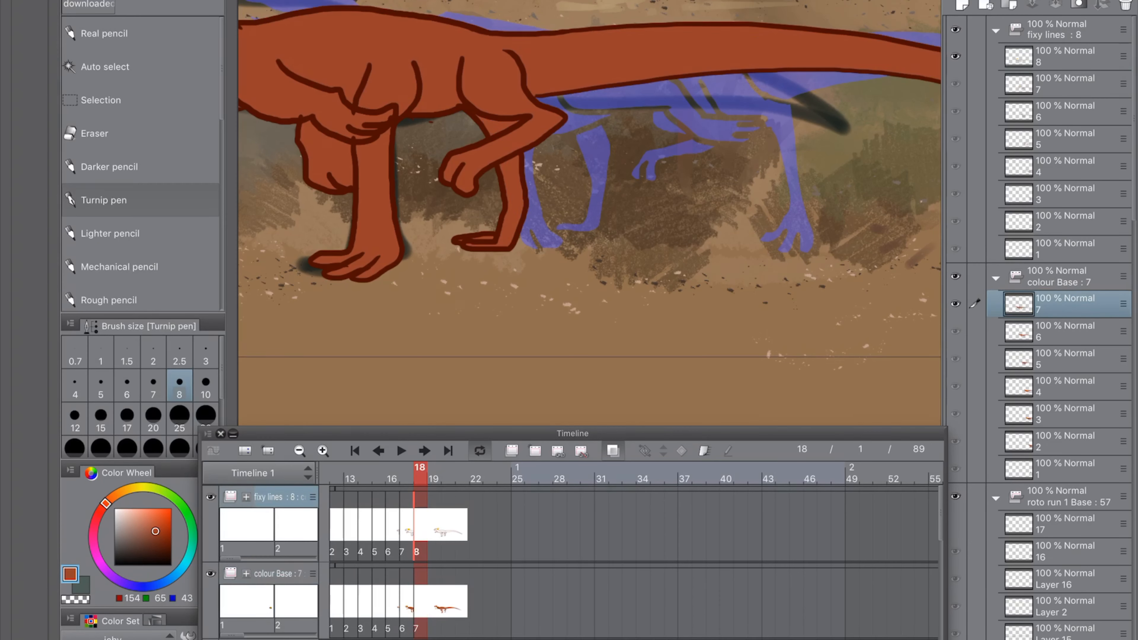
click(95, 133)
click(180, 386)
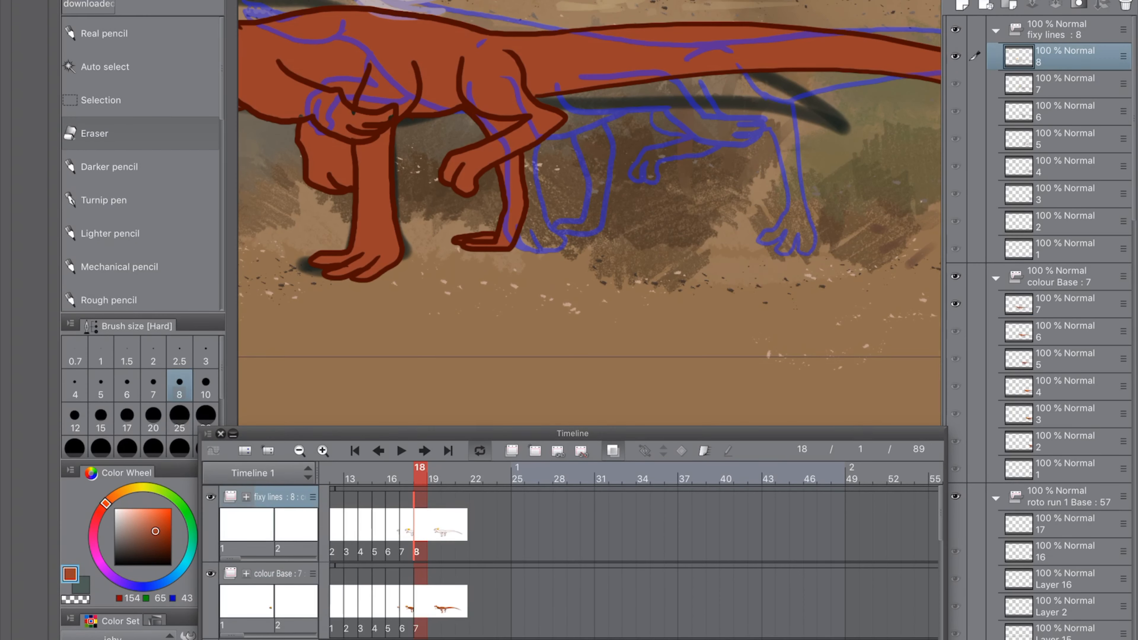
ctrl+click(358, 115)
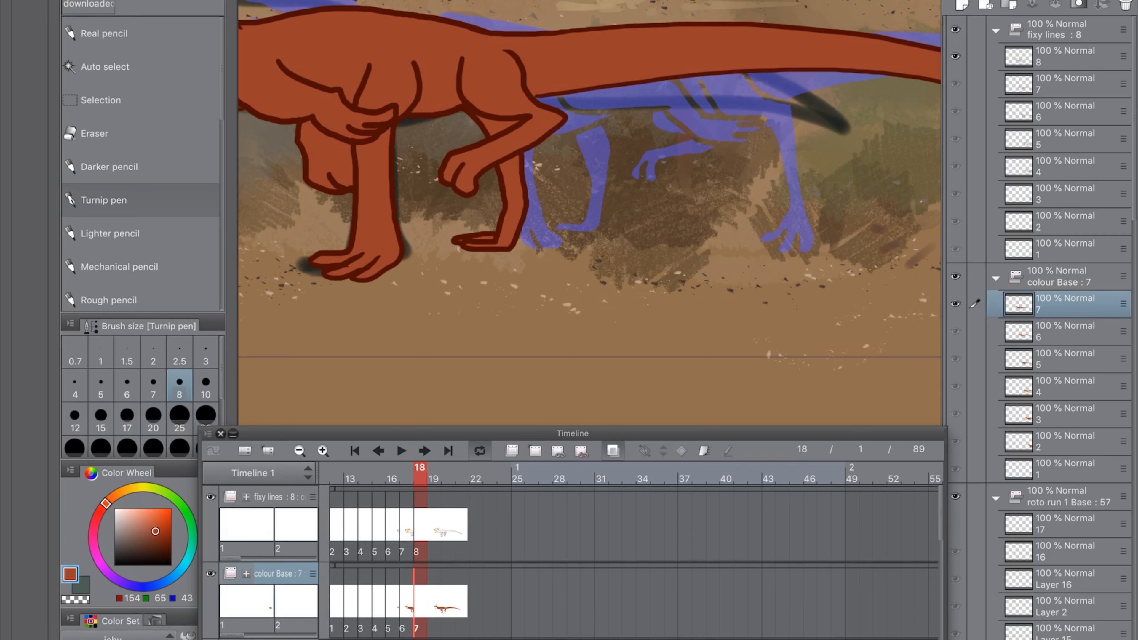
Step: Paint the creature's eye yellow (RGB 255, 226, 71) on colour Base cell 7
scroll(589, 213, down, 3)
alt+click(430, 15)
drag(370, 17, 390, 16)
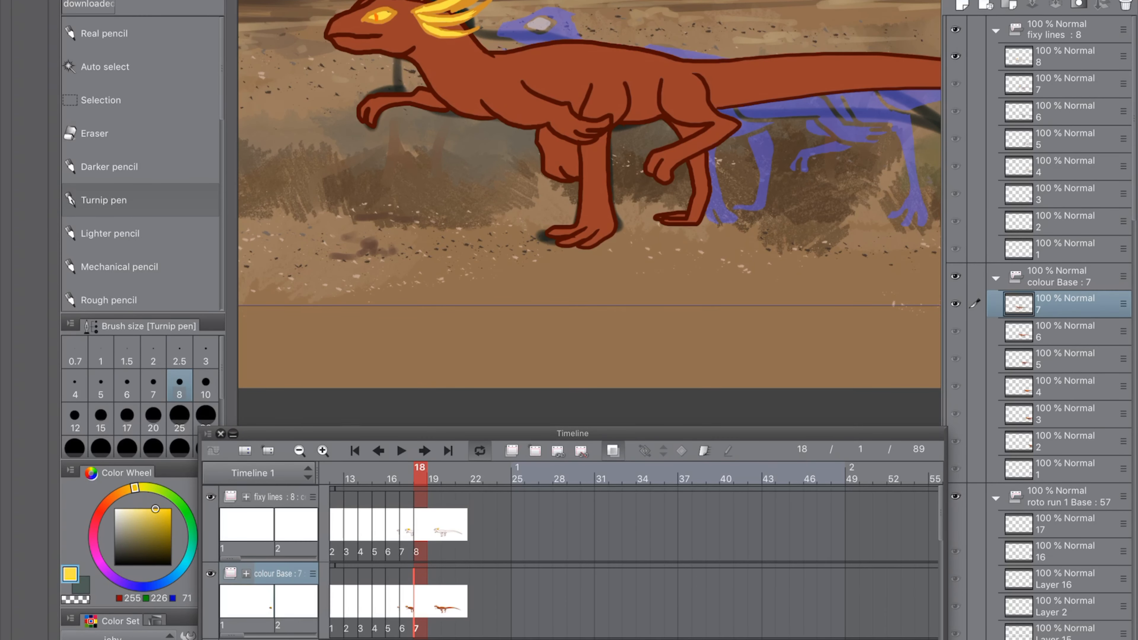
scroll(590, 194, down, 4)
Step: Save the animation file, overwriting the original with the restored canvas
click(245, 0)
click(277, 1)
click(448, 76)
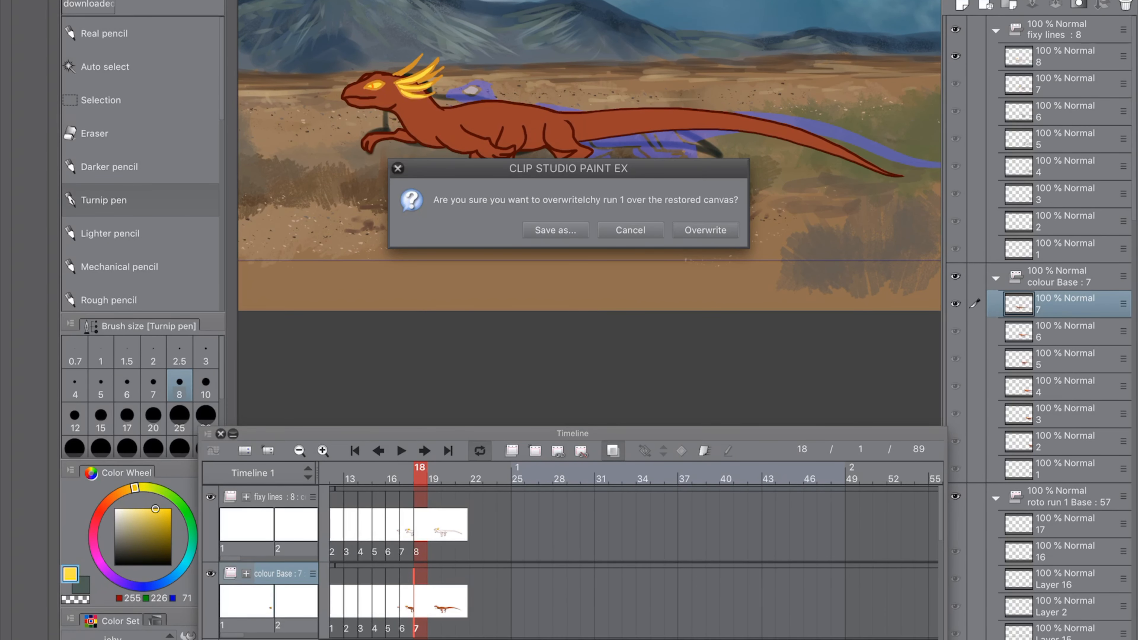
click(706, 230)
click(244, 1)
click(277, 1)
click(491, 277)
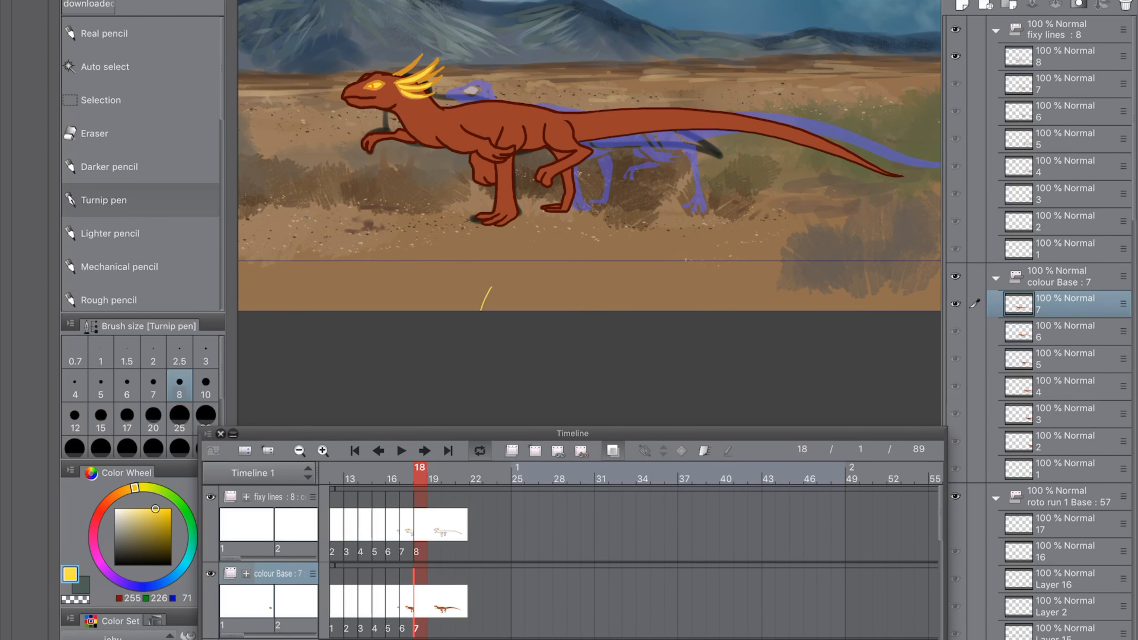
Step: Erase and redraw the dark red outline of the tucked front leg on fixy lines cell 8
scroll(493, 128, up, 3)
key(e)
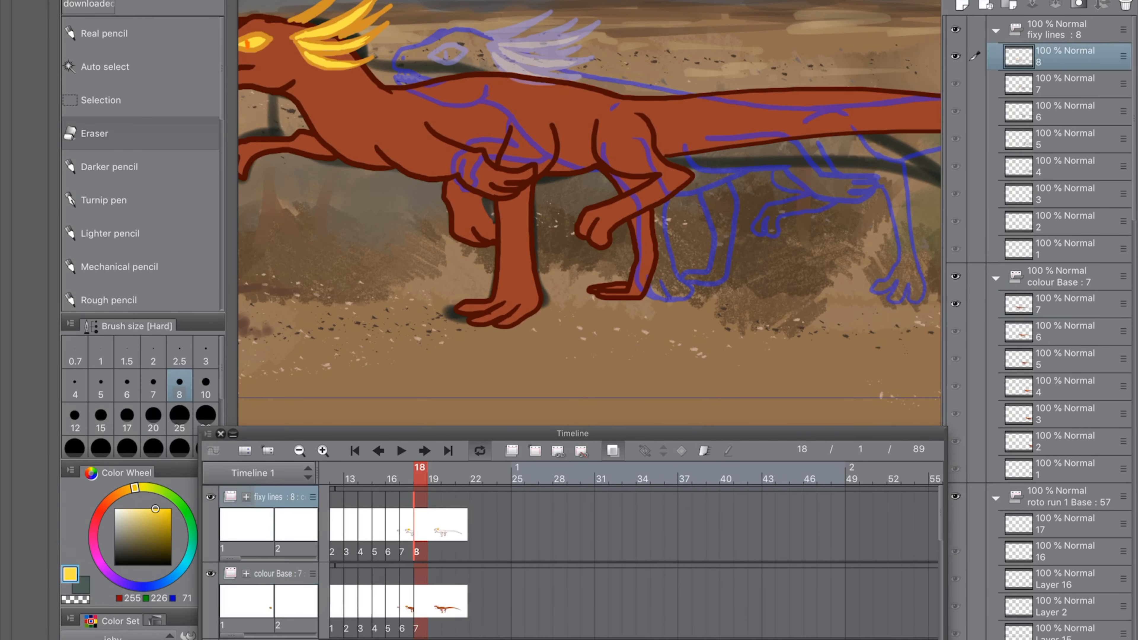
ctrl+shift+click(482, 195)
alt+click(481, 195)
click(104, 200)
drag(484, 199, 494, 223)
scroll(694, 202, down, 3)
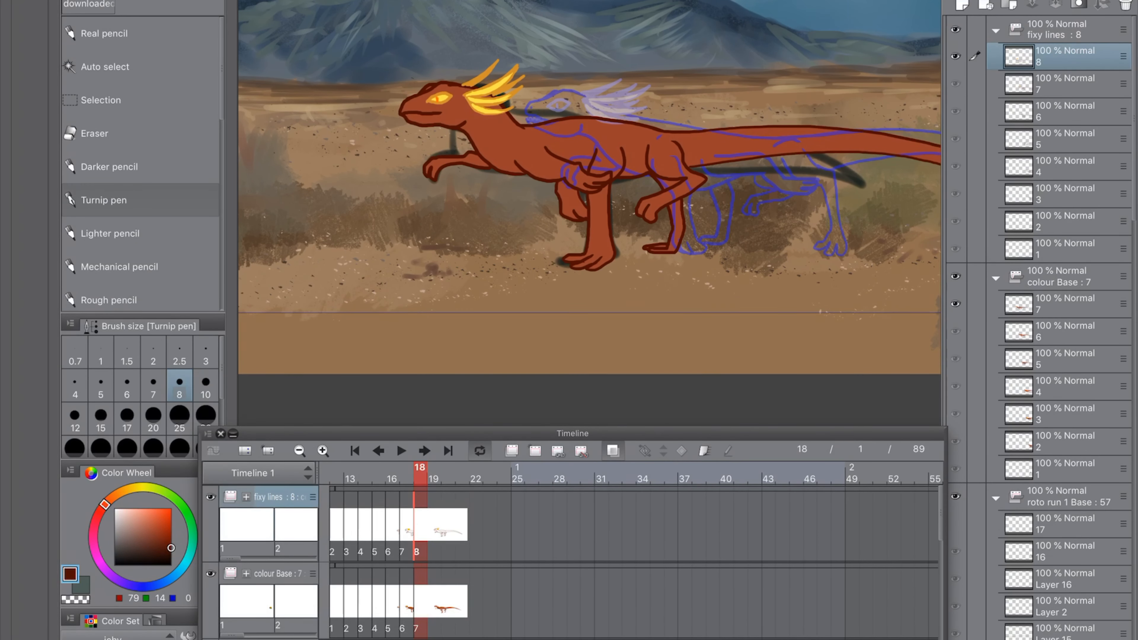
Step: Add new empty cels at frame 19 to the fixy lines and colour Base animation folders
click(433, 473)
click(535, 451)
click(279, 573)
click(535, 451)
click(433, 524)
scroll(583, 201, down, 3)
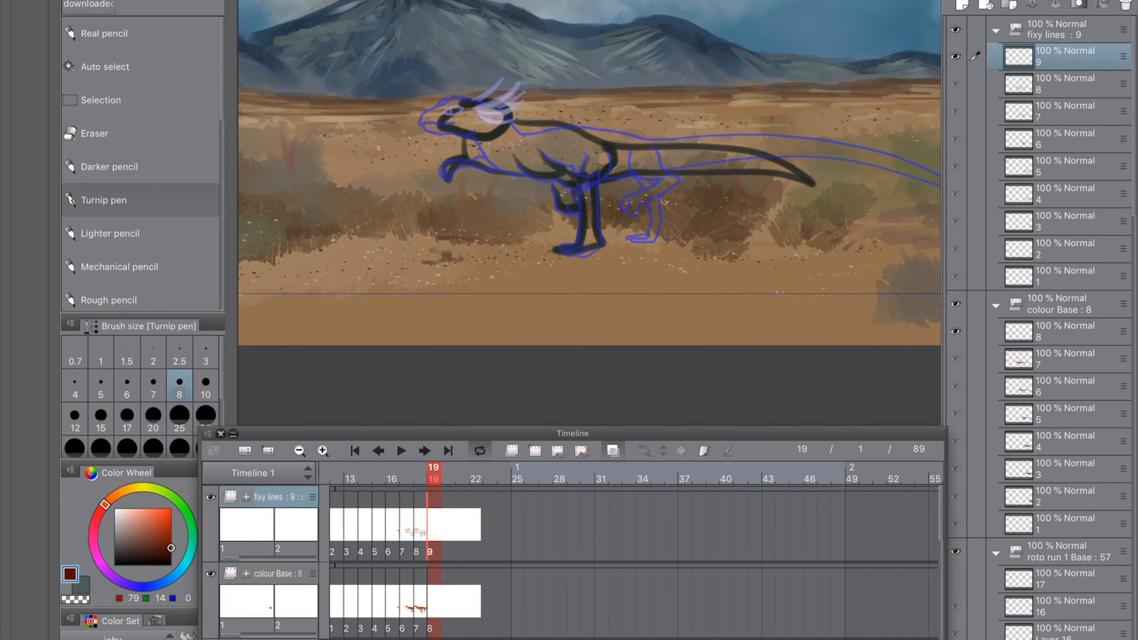
Step: Enlarge the timeline, check the roto run frames, and move the new fixy lines and colour Base cels from frame 19 to frame 20
drag(573, 434, 573, 366)
click(419, 609)
click(406, 609)
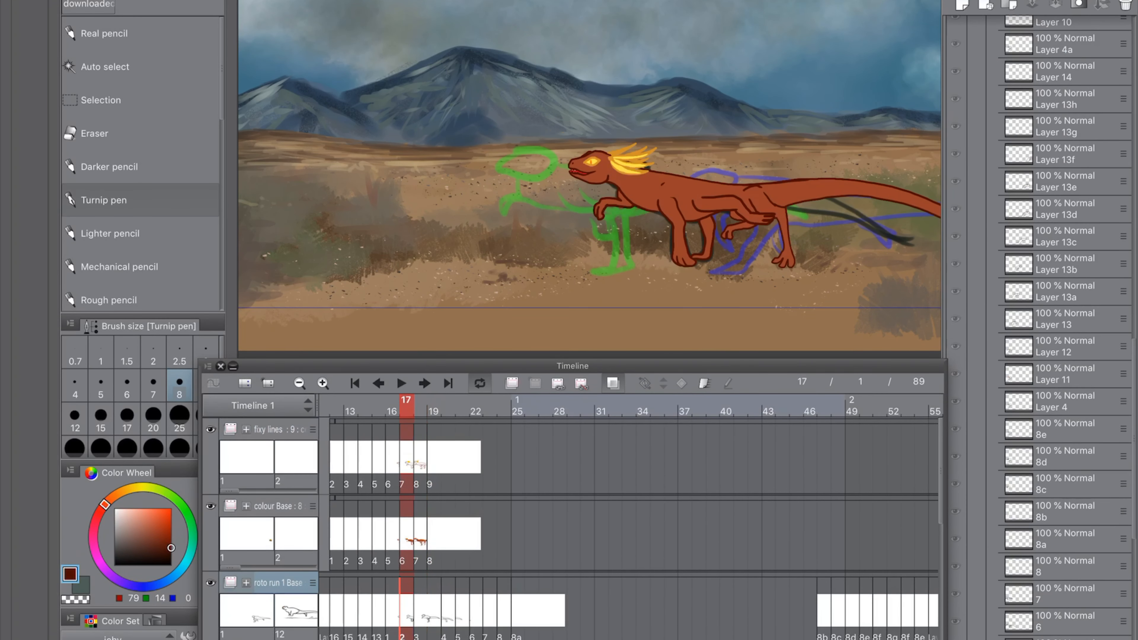
click(419, 609)
click(434, 533)
drag(434, 484, 447, 484)
drag(434, 561, 447, 560)
click(447, 610)
click(447, 458)
scroll(417, 269, up, 3)
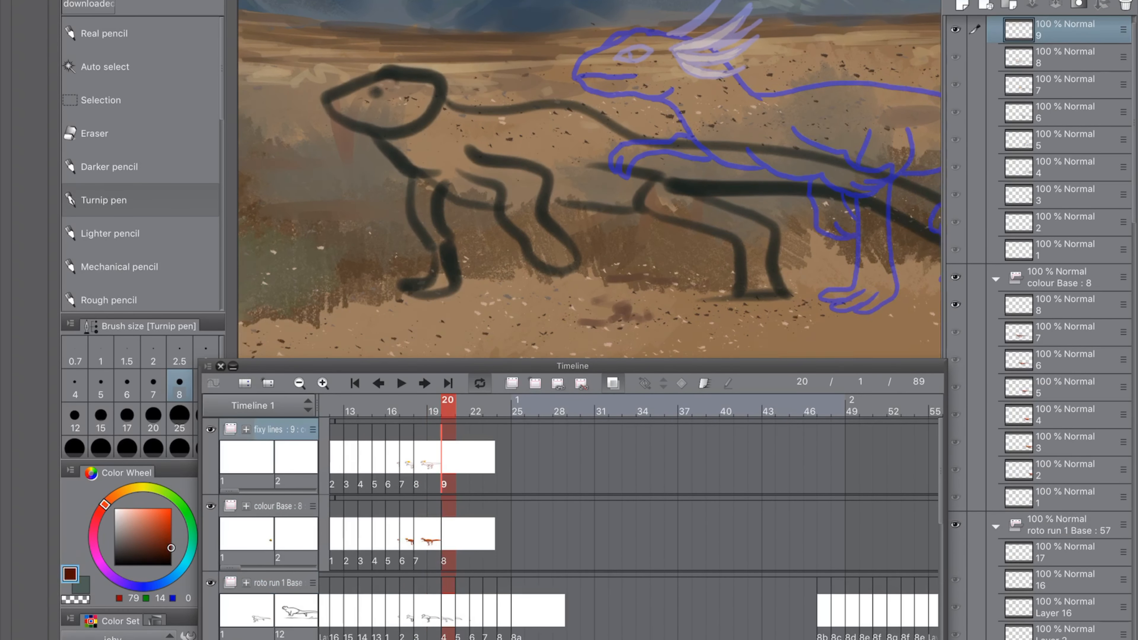
Step: Draw the head outline in dark red on fixy lines cell 9, then select it and shift it forward with a transform
drag(312, 101, 373, 101)
mouse_move(313, 102)
mouse_down()
mouse_move(372, 101)
mouse_move(399, 126)
mouse_move(422, 111)
mouse_up()
drag(399, 60, 513, 116)
key(m)
drag(384, 29, 385, 29)
key(ctrl+t)
drag(431, 96, 391, 90)
key(Return)
key(ctrl+d)
Step: Draw the throat, chest and both front legs in dark red on fixy lines cell 9
key(p)
drag(353, 123, 498, 193)
mouse_move(467, 170)
mouse_down()
mouse_move(508, 193)
mouse_move(548, 260)
mouse_up()
drag(564, 236, 572, 254)
drag(508, 155, 564, 236)
mouse_move(414, 176)
mouse_down()
mouse_move(441, 251)
mouse_move(415, 286)
mouse_up()
drag(450, 194, 415, 291)
Step: Draw the back line and the hind legs with their clawed feet in dark red on fixy lines cell 9
scroll(540, 148, down, 2)
drag(554, 150, 605, 200)
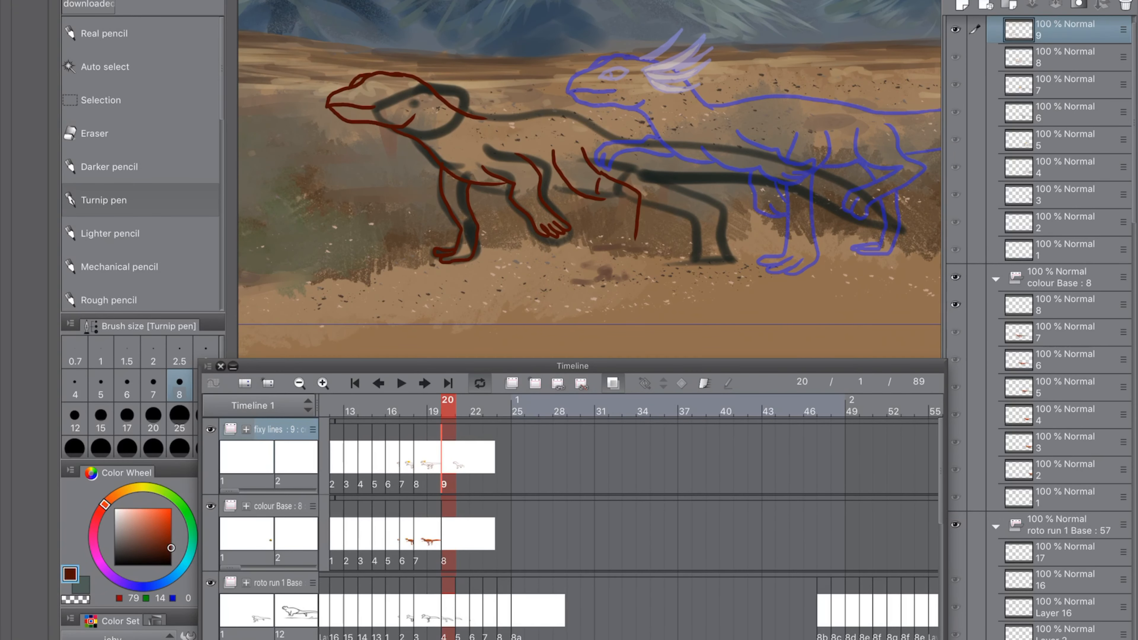
key(e)
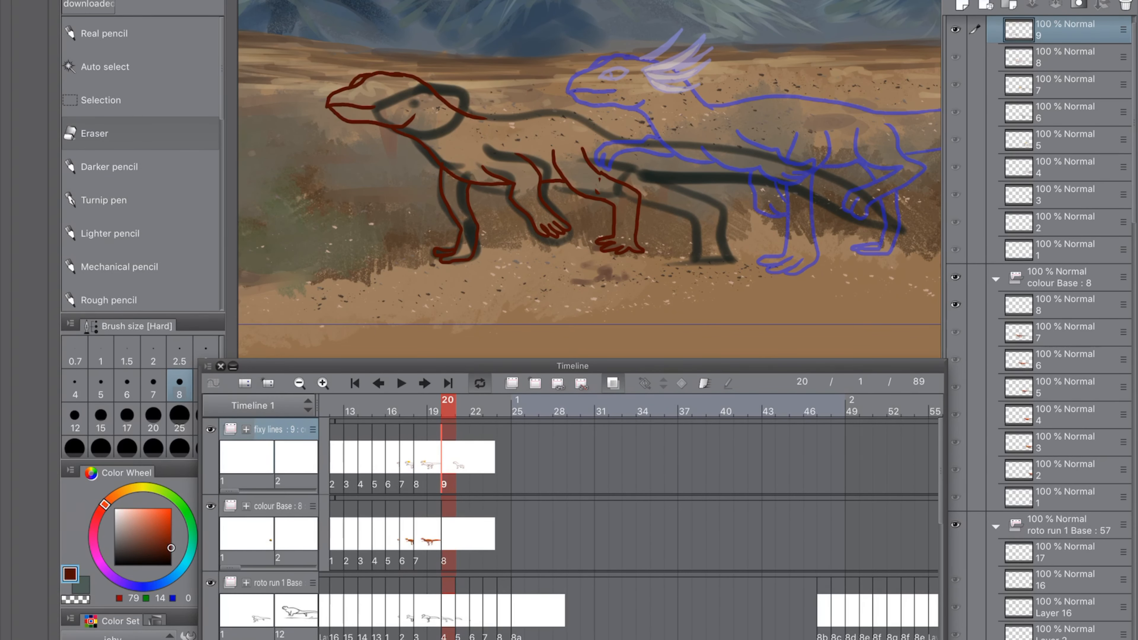
key(p)
drag(486, 116, 648, 147)
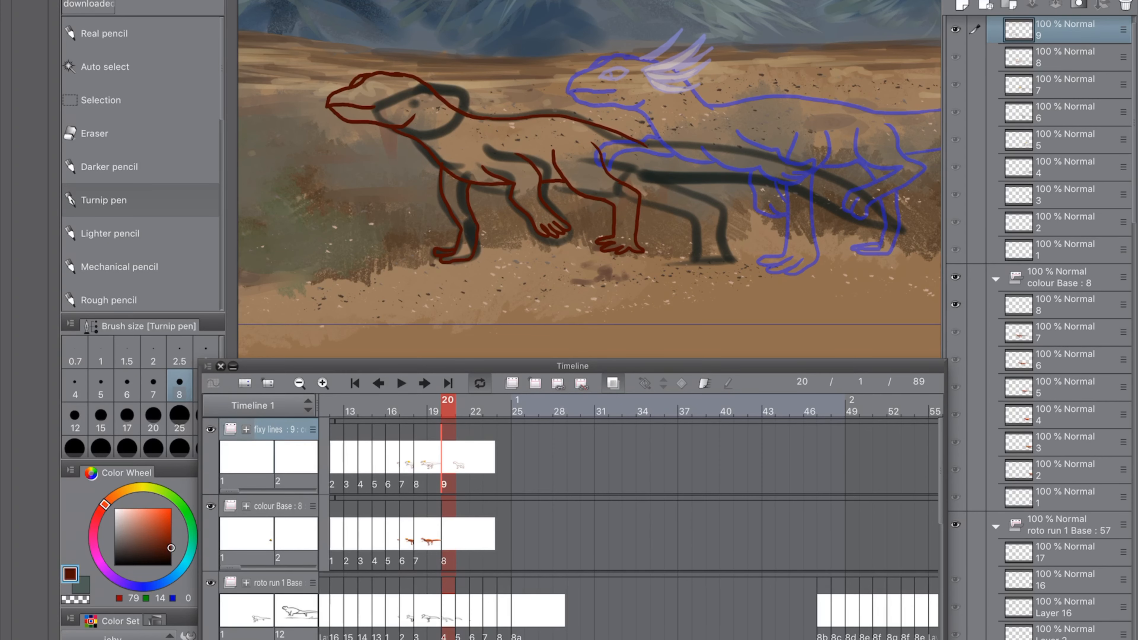
drag(549, 204, 589, 198)
scroll(589, 179, right, 3)
drag(551, 148, 560, 176)
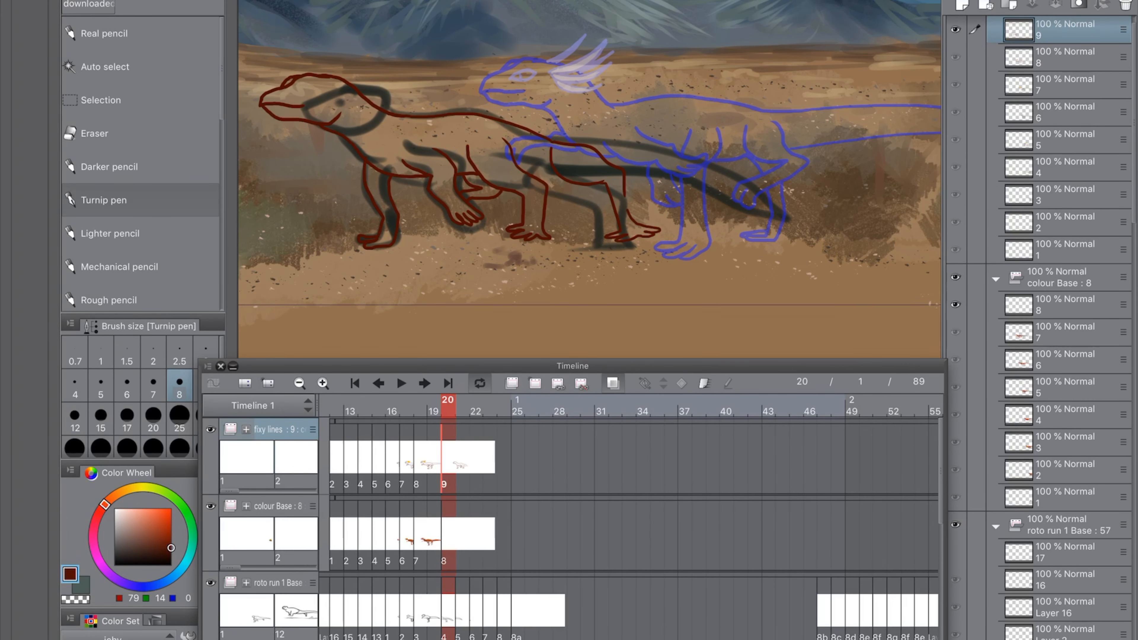
Step: Draw the long tapering tail in dark red on fixy lines cell 9
scroll(590, 179, down, 5)
drag(484, 174, 782, 118)
key(e)
key(p)
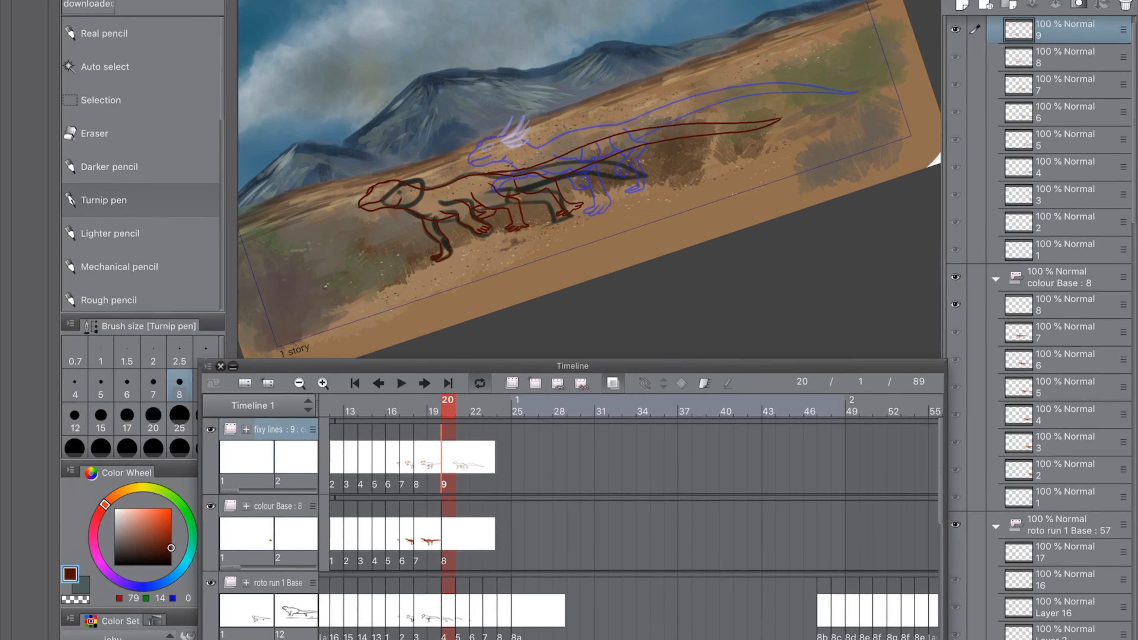
scroll(590, 197, up, 5)
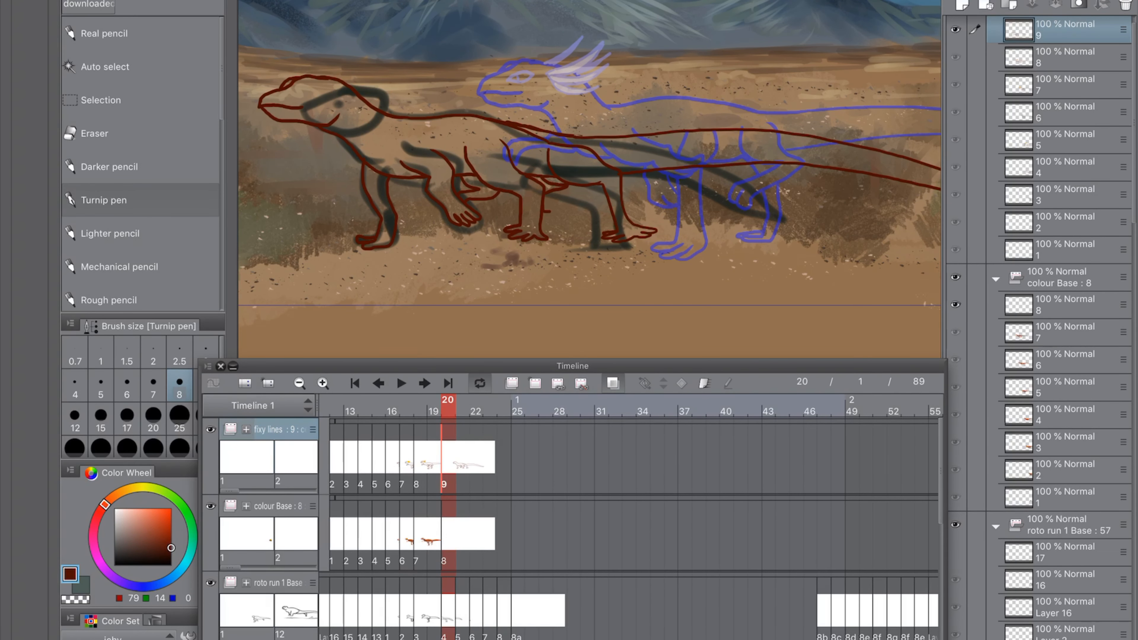
Step: Draw the eye and head crest in orange (RGB 210, 143, 40) on fixy lines cell 9
click(130, 638)
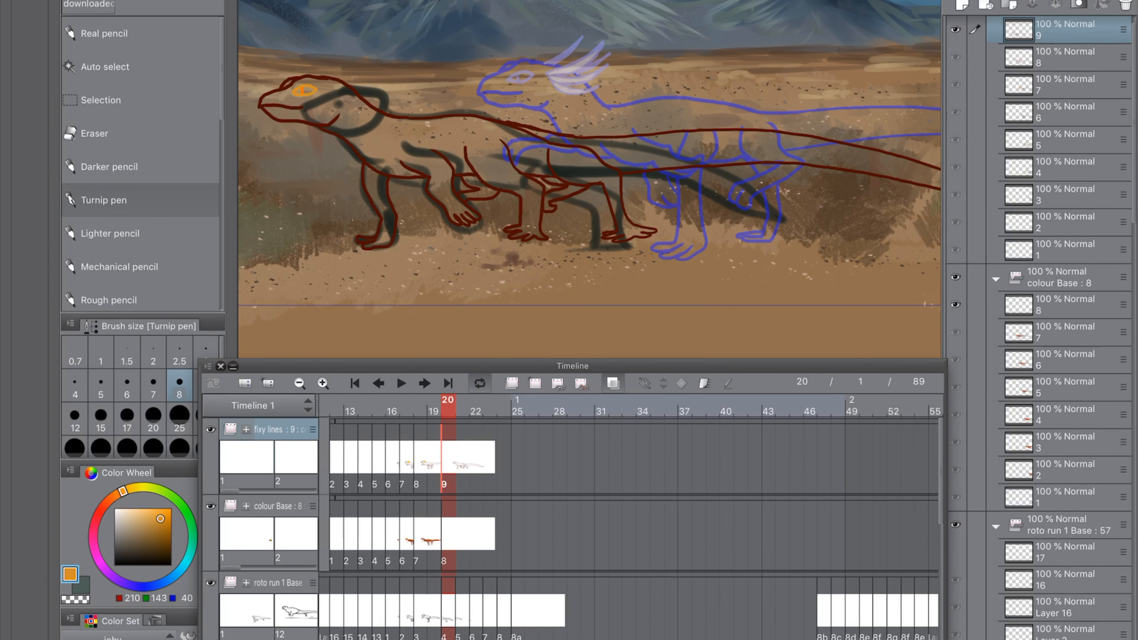
drag(340, 88, 420, 98)
drag(341, 91, 400, 117)
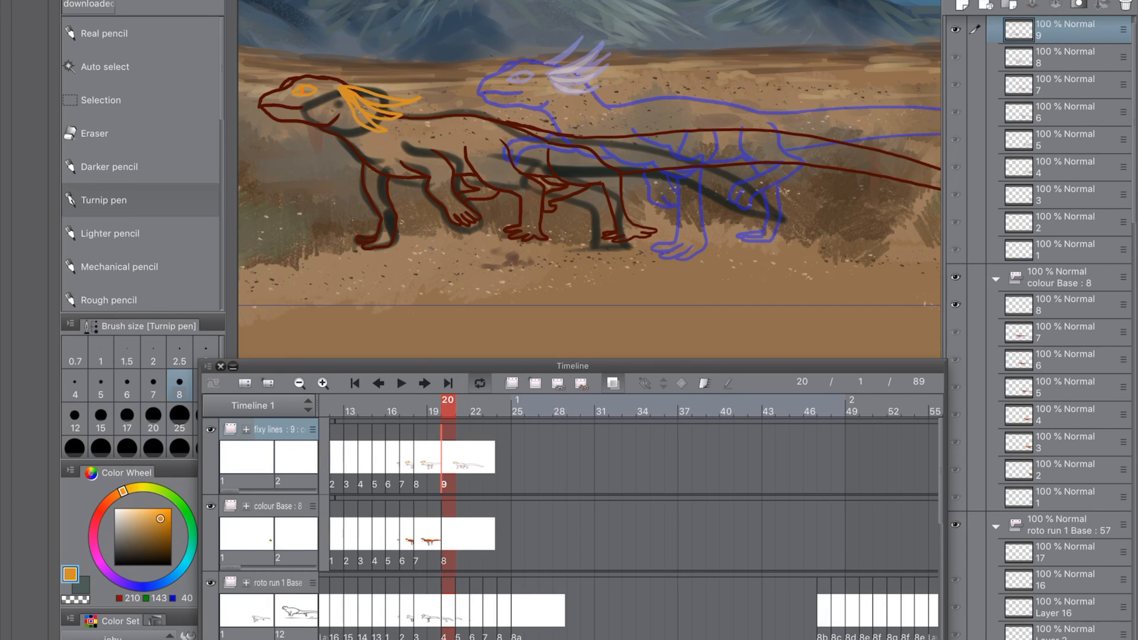
Step: Auto-select the body from fixy lines cell 9 and fill it with red-brown (RGB 154, 65, 43) on colour Base cell 8
click(130, 639)
click(1064, 305)
click(1065, 29)
click(105, 67)
click(448, 139)
click(1064, 305)
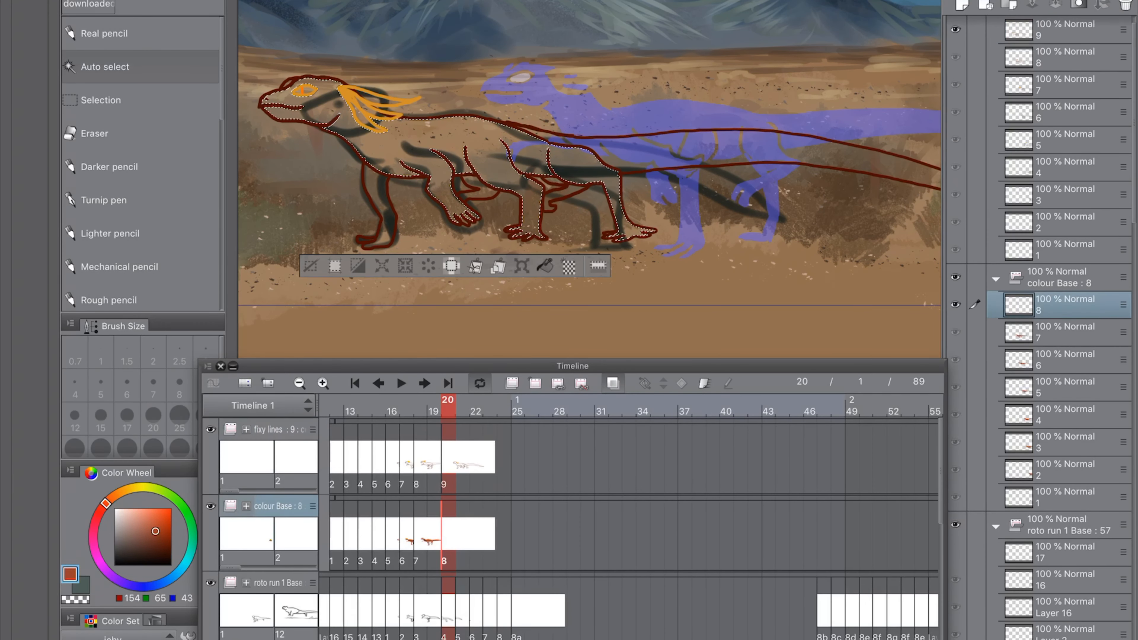
click(545, 266)
Step: Auto-select the tail and the remaining far leg areas and fill them red-brown on colour Base cell 8
click(784, 148)
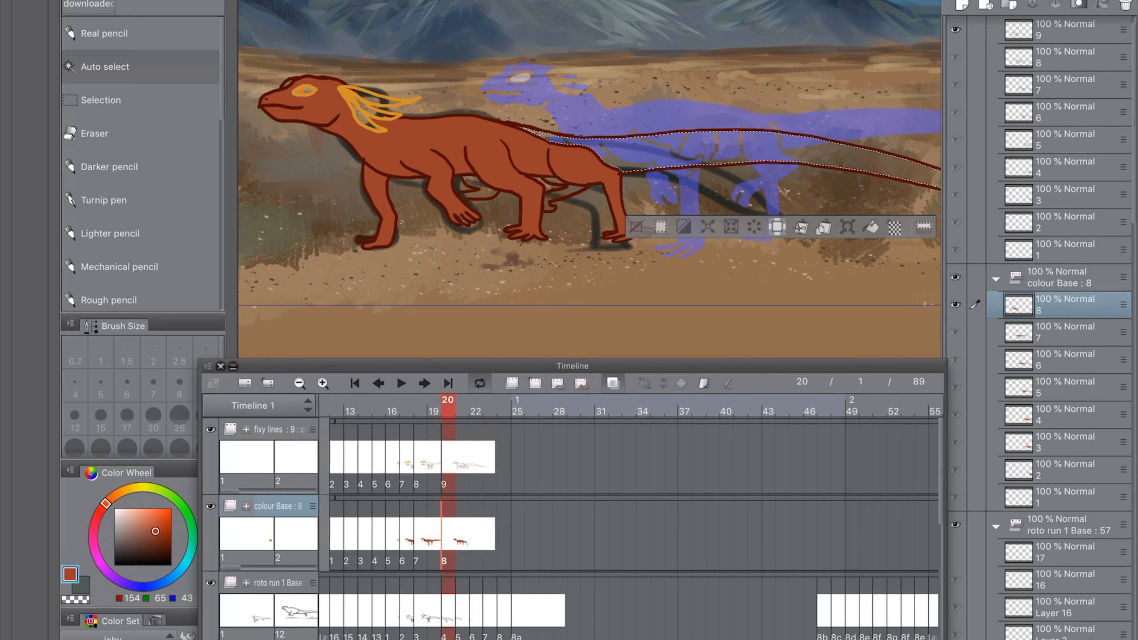
click(871, 228)
click(477, 180)
click(656, 233)
click(560, 198)
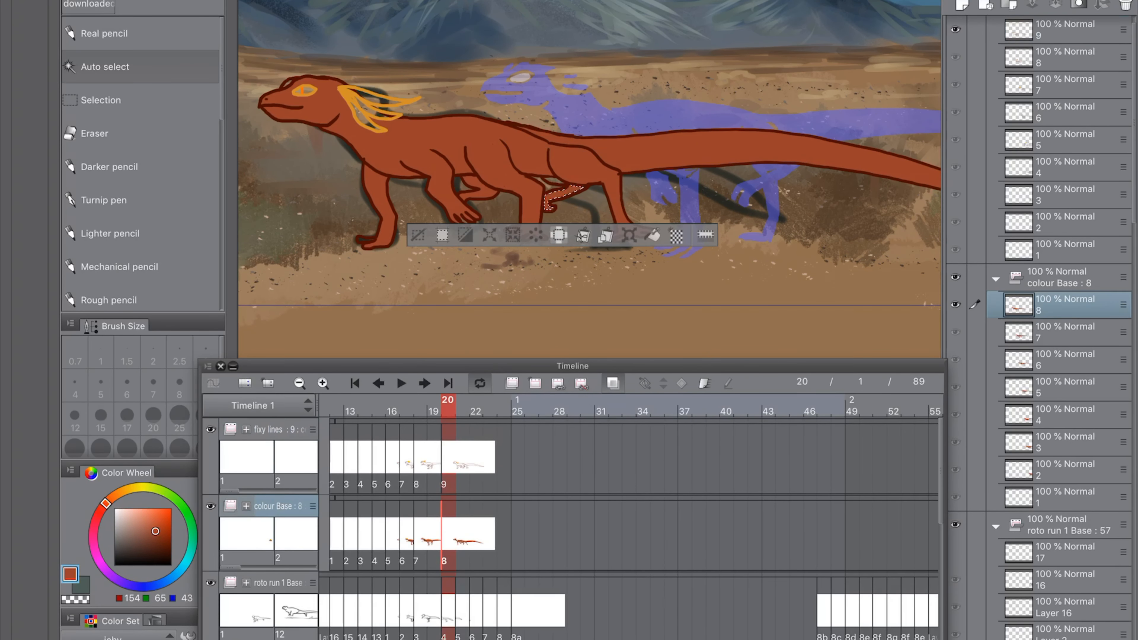
key(ctrl+d)
Step: Paint the eye and crest yellow (RGB 255, 226, 71) on colour Base cell 8 and touch up the adjoining line art
click(104, 200)
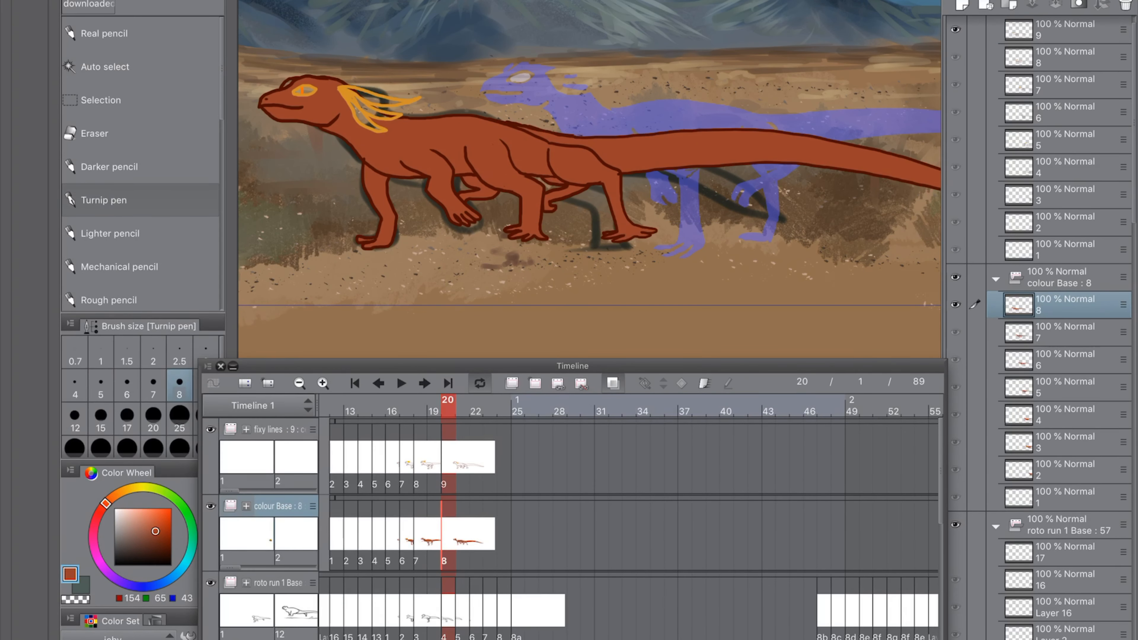
click(112, 639)
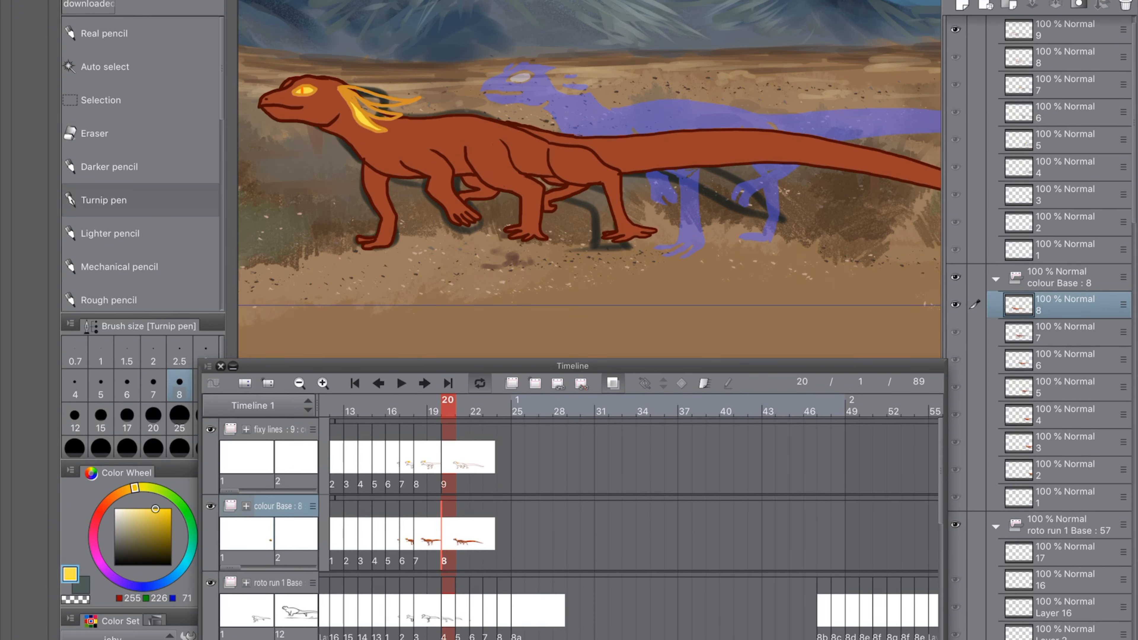
drag(305, 90, 337, 256)
click(1065, 30)
mouse_move(408, 193)
mouse_down()
mouse_move(372, 215)
mouse_move(397, 217)
mouse_move(371, 218)
mouse_up()
click(94, 134)
click(1065, 305)
click(104, 200)
drag(337, 256, 372, 103)
Step: Add new empty cels at frame 21 to the fixy lines and colour Base folders
click(462, 611)
click(462, 458)
click(535, 383)
click(463, 534)
click(535, 383)
click(463, 457)
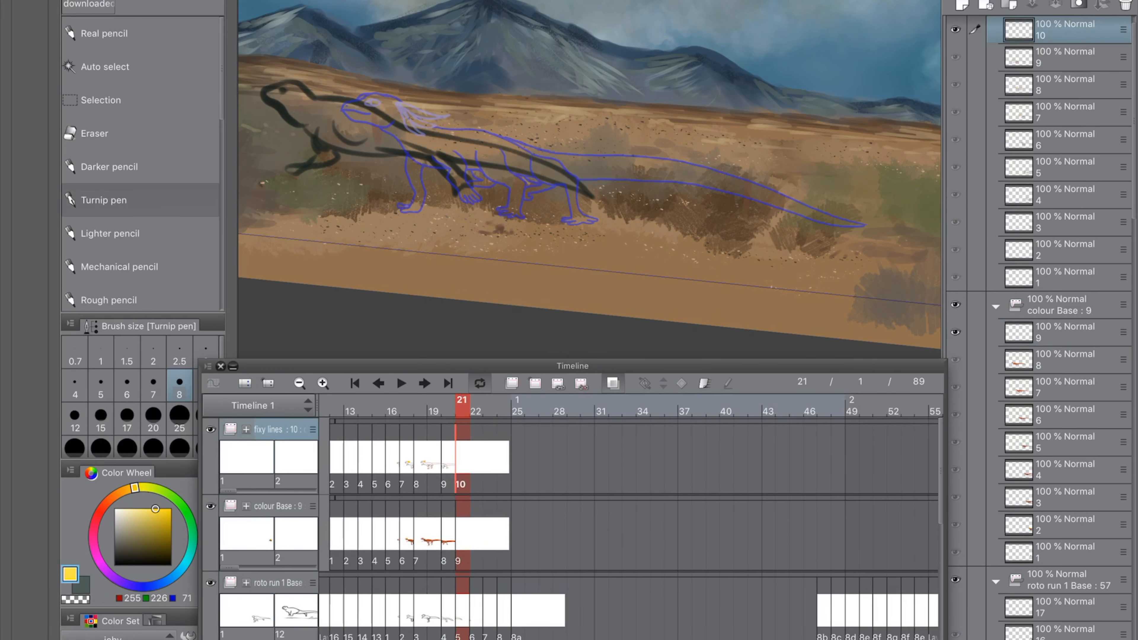
Step: Draw the head, neck, chest and front legs in dark red (RGB 79, 14, 0) on fixy lines cell 10
click(105, 505)
click(171, 548)
scroll(590, 179, up, 3)
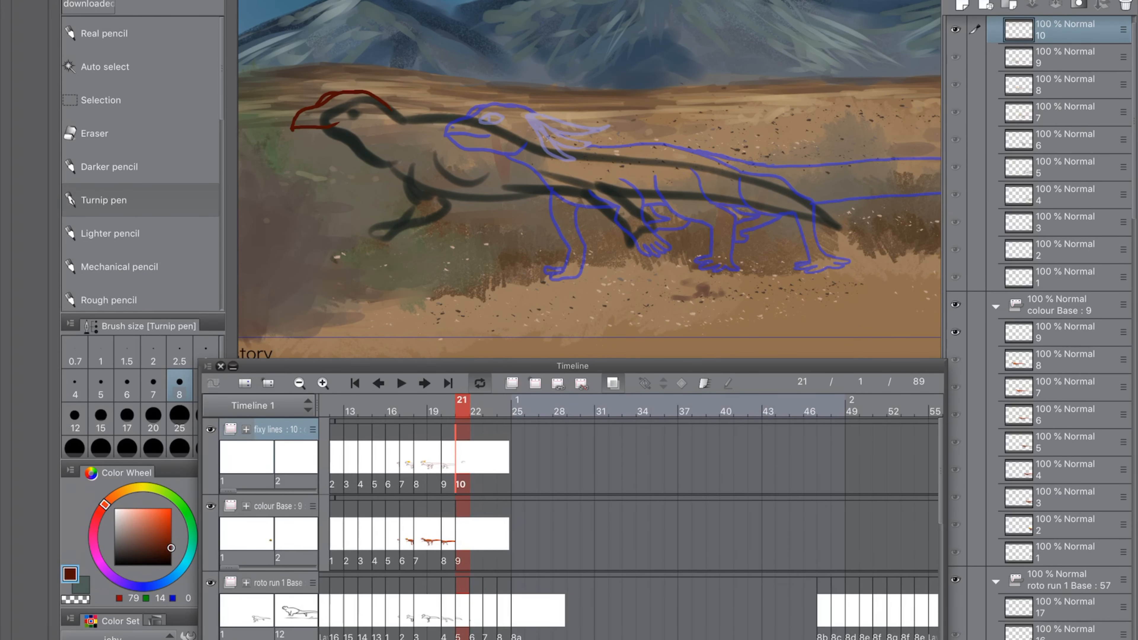
drag(293, 130, 340, 142)
scroll(590, 179, down, 2)
mouse_move(369, 125)
mouse_down()
mouse_move(354, 140)
mouse_move(422, 157)
mouse_up()
drag(395, 102, 410, 109)
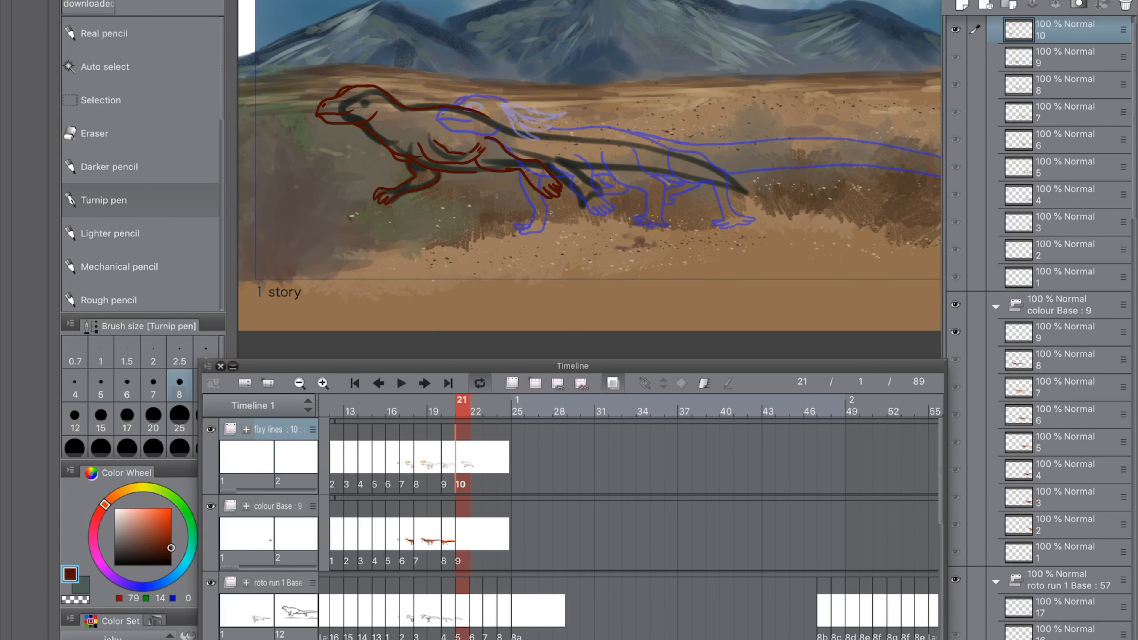
Step: Erase stray lines around the trailing front leg and draw the belly and stretched hind leg on fixy lines cell 10
scroll(590, 180, up, 2)
key(e)
key(p)
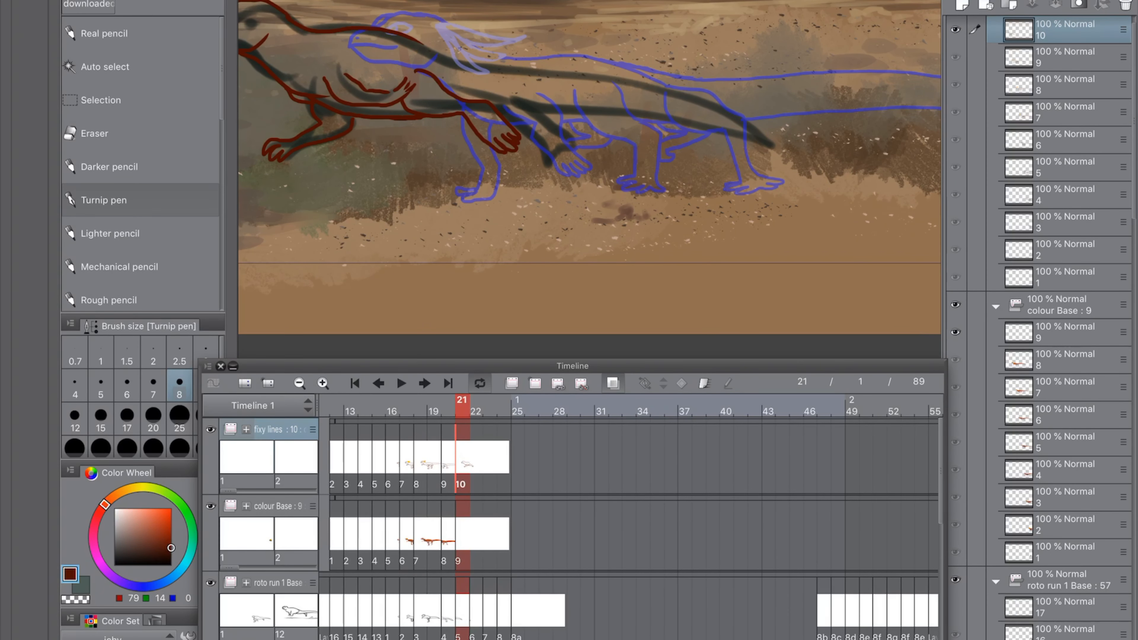
key(e)
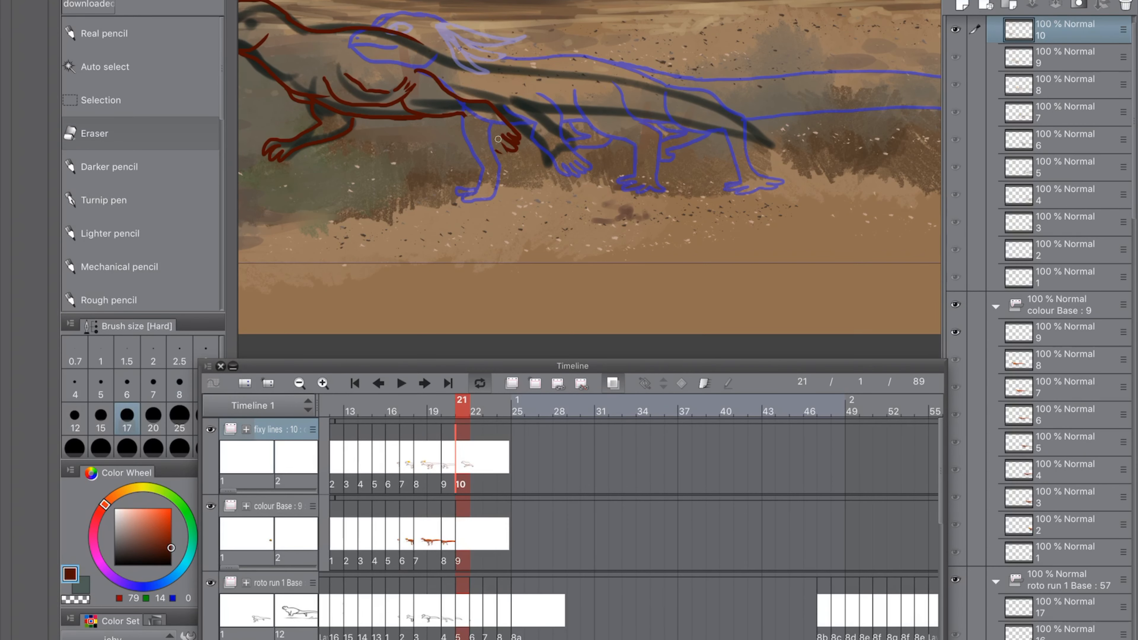
key(p)
mouse_move(466, 115)
mouse_down()
mouse_move(507, 150)
mouse_move(567, 124)
mouse_up()
scroll(590, 179, down, 1)
drag(490, 86, 619, 67)
Step: Draw the upper and lower edges of the long tail in dark red on fixy lines cell 10
scroll(590, 179, down, 2)
drag(438, 144, 771, 108)
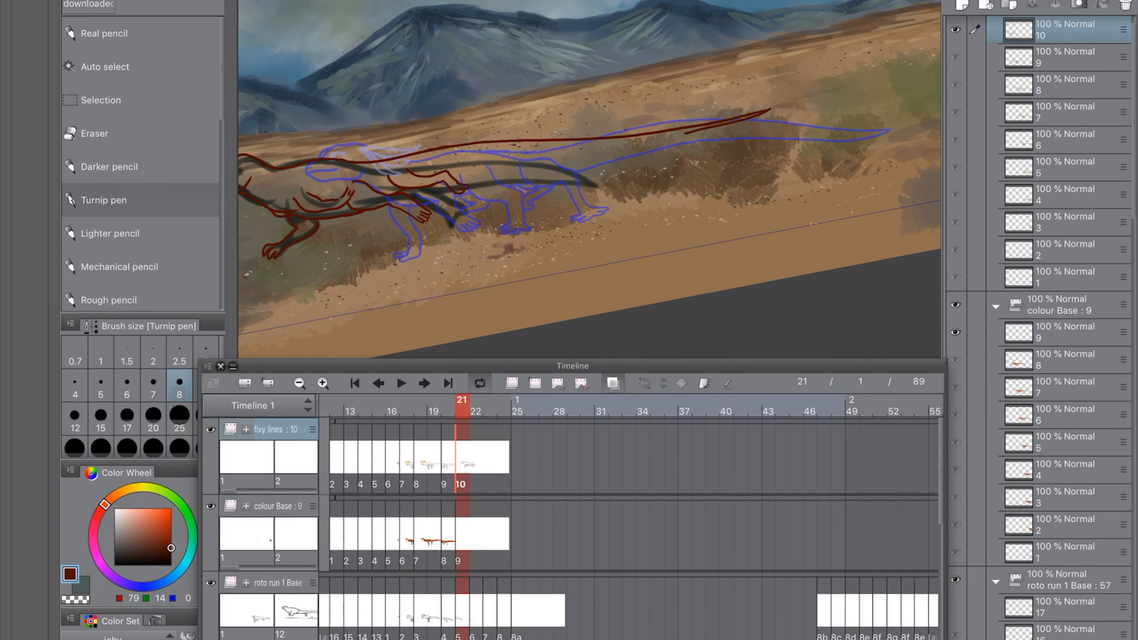
drag(434, 173, 723, 124)
scroll(590, 179, up, 3)
Step: Draw the eye and crest in orange (RGB 210, 143, 40) on fixy lines cell 10 and activate colour Base cell 9
scroll(590, 179, down, 1)
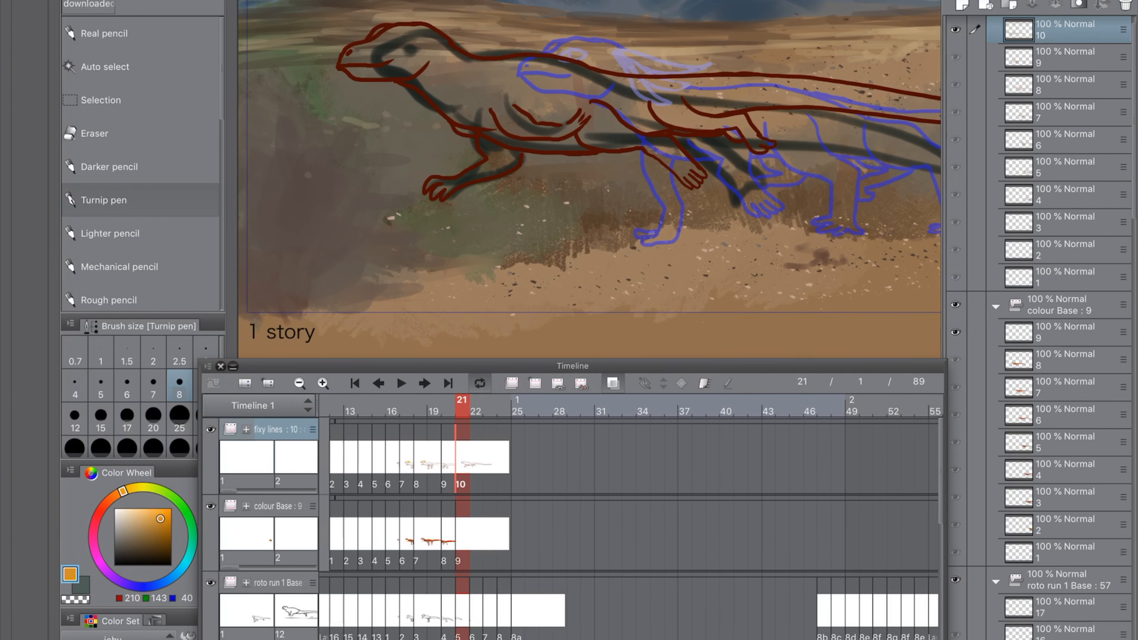
mouse_move(419, 26)
mouse_down()
mouse_move(514, 26)
mouse_move(499, 43)
mouse_up()
drag(418, 31, 488, 58)
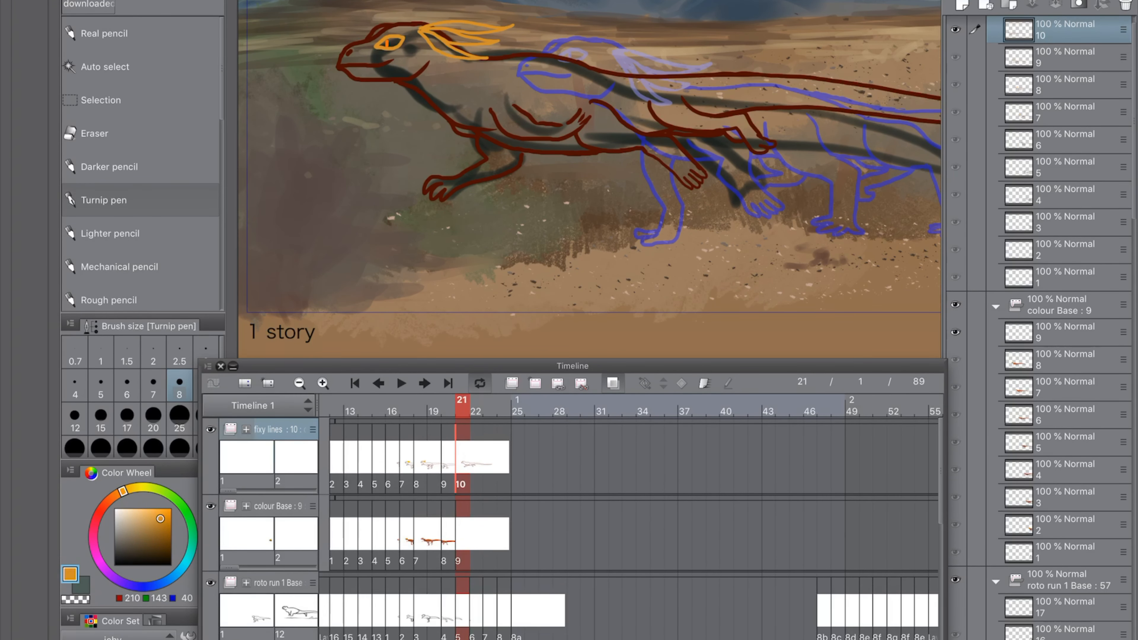
key(e)
click(1065, 333)
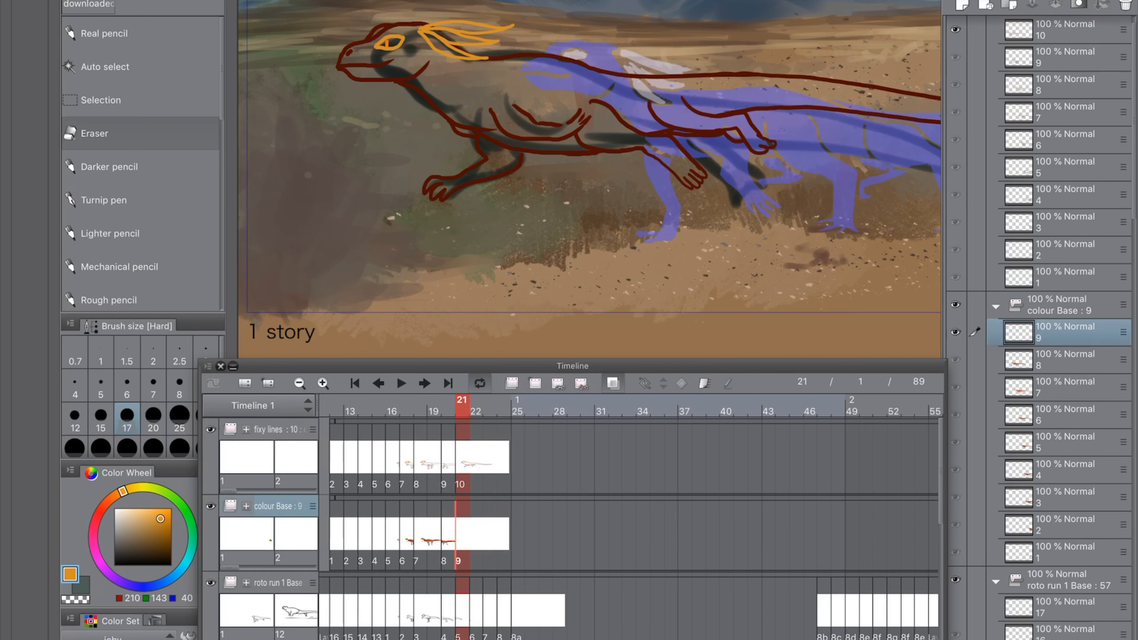
Step: Fill the head, body and tail with red-brown (RGB 154, 65, 43) on colour Base cell 9, using the outlines of fixy lines cell 10
click(1065, 30)
key(w)
click(556, 85)
click(1064, 332)
key(alt+BackSpace)
Step: Fill the remaining belly gap and front leg areas with the same red-brown on colour Base cell 9 and clear the selection
click(1065, 29)
click(533, 145)
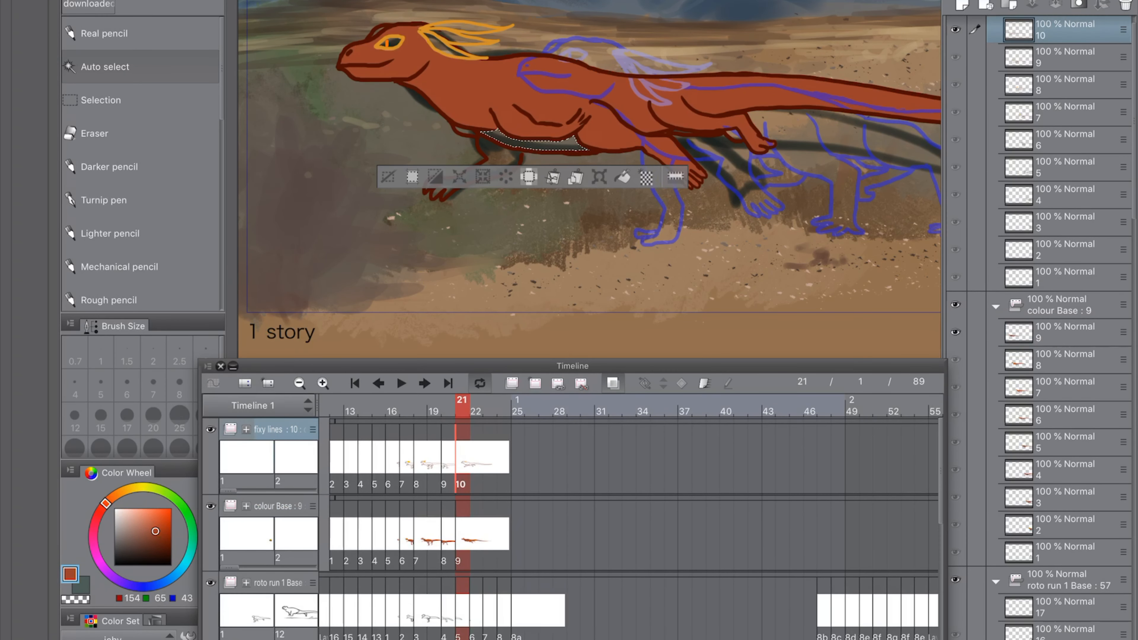
click(1064, 333)
click(1064, 30)
click(467, 132)
click(1065, 332)
click(1065, 29)
click(501, 161)
click(1064, 332)
key(ctrl+d)
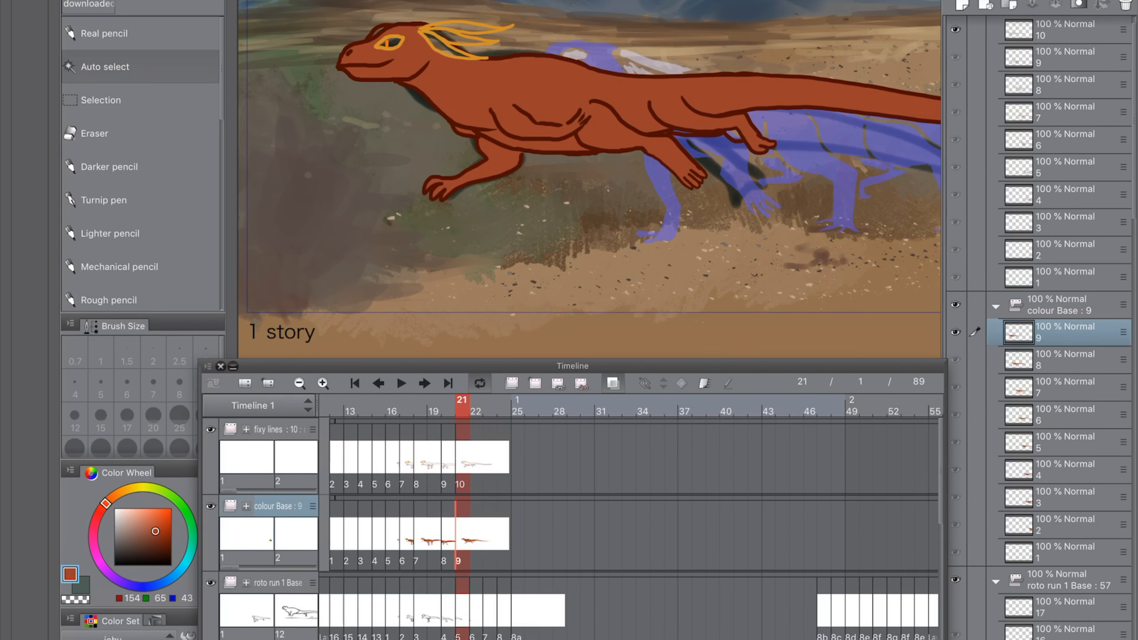
Step: Paint the crest and eye yellow (RGB 255, 226, 71) on colour Base cell 9
key(p)
click(128, 639)
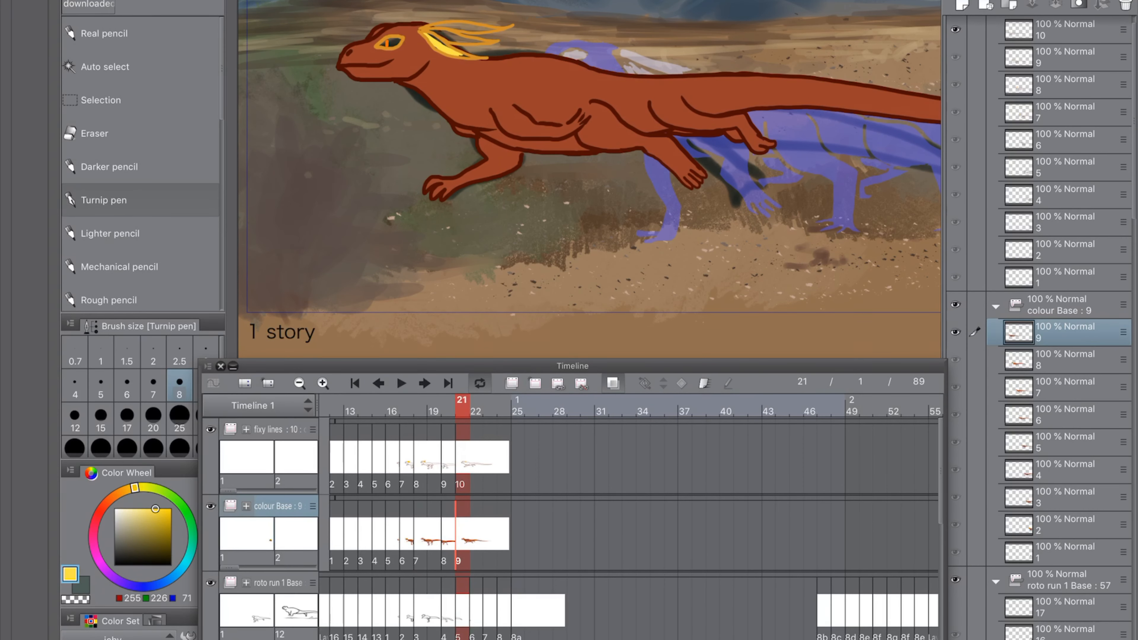
click(1064, 30)
key(e)
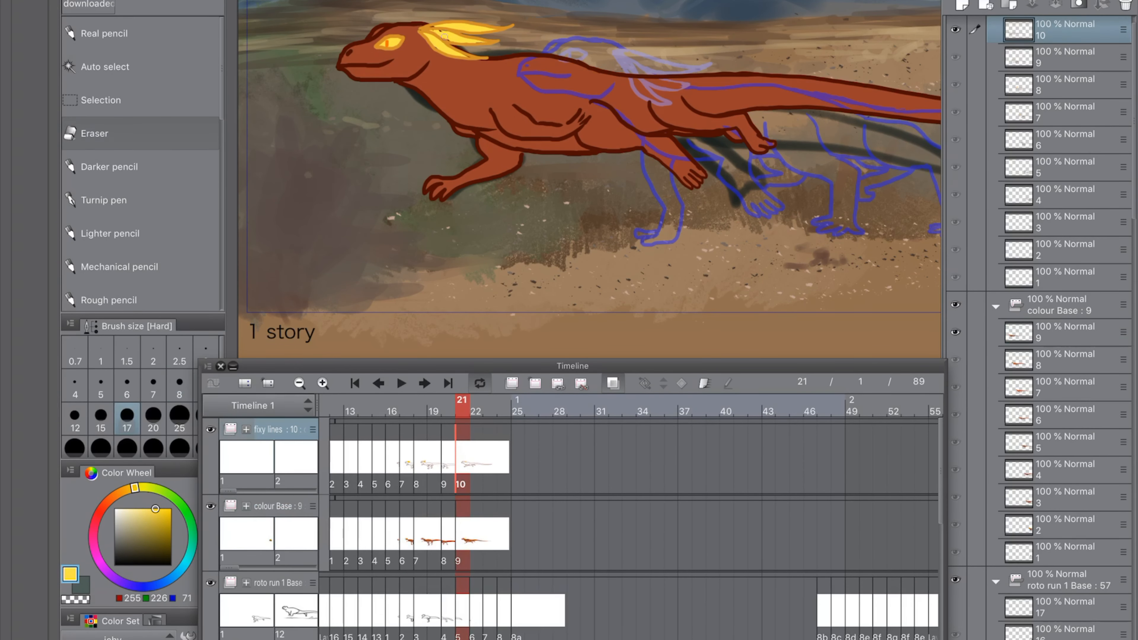
click(1065, 332)
Step: Add new cells at frame 22: fixy lines cell 11 and colour Base cell 10
scroll(588, 179, down, 3)
click(476, 610)
click(476, 456)
click(535, 383)
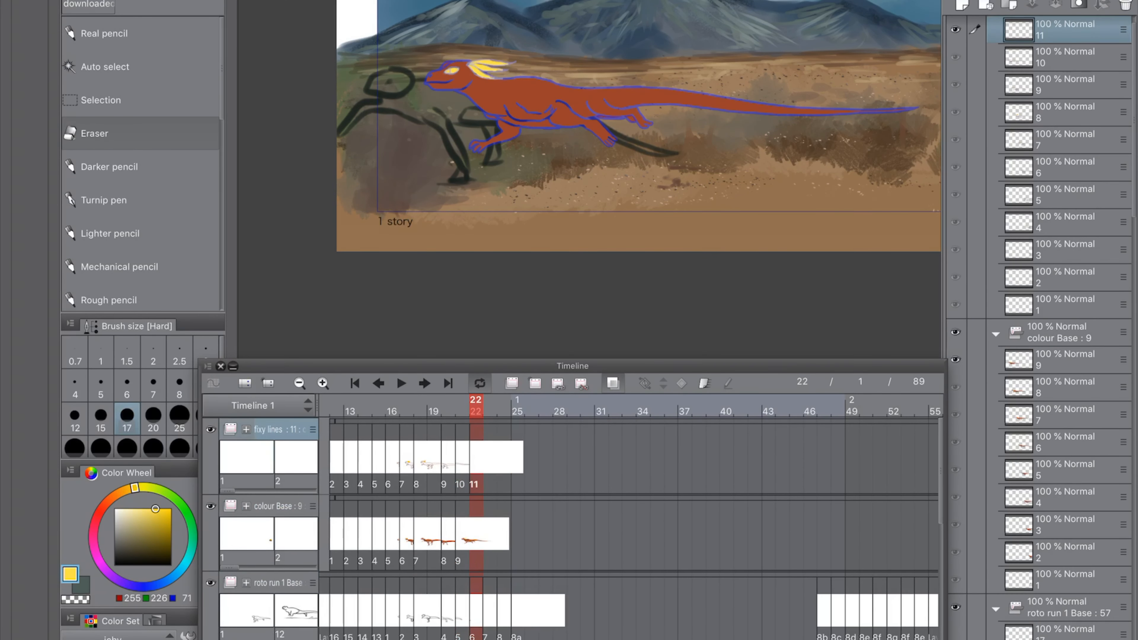
click(476, 534)
click(535, 383)
click(476, 457)
Step: Draw the head outline in dark red (RGB 79, 14, 0) on fixy lines cell 11 and reposition it over the rough sketch
click(128, 638)
key(p)
mouse_move(350, 84)
mouse_down()
mouse_move(376, 65)
mouse_move(422, 98)
mouse_up()
drag(388, 96, 397, 112)
key(m)
drag(339, 33, 473, 141)
key(ctrl+t)
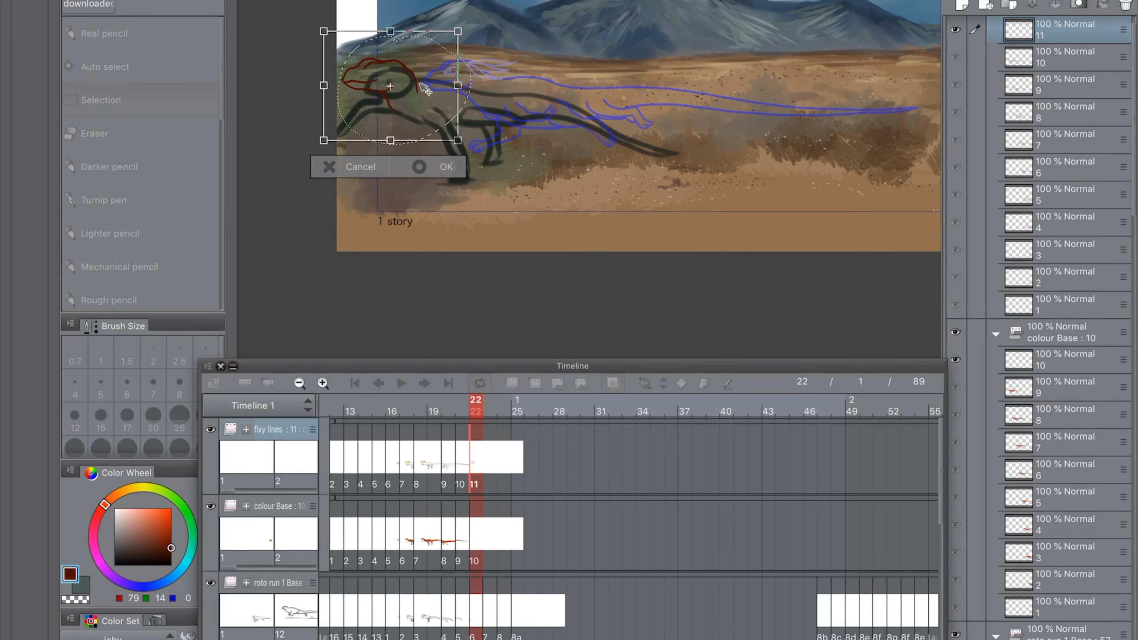
mouse_move(396, 83)
mouse_down()
mouse_move(363, 68)
mouse_move(379, 114)
mouse_move(421, 120)
mouse_up()
key(Return)
key(ctrl+d)
click(128, 200)
mouse_move(388, 73)
mouse_down()
mouse_move(663, 111)
mouse_move(837, 154)
mouse_up()
drag(529, 108, 775, 145)
key(ctrl+z)
key(ctrl+z)
Step: Draw the belly and leg outlines in dark red over the rough sketch on fixy lines cell 11
drag(411, 115, 438, 130)
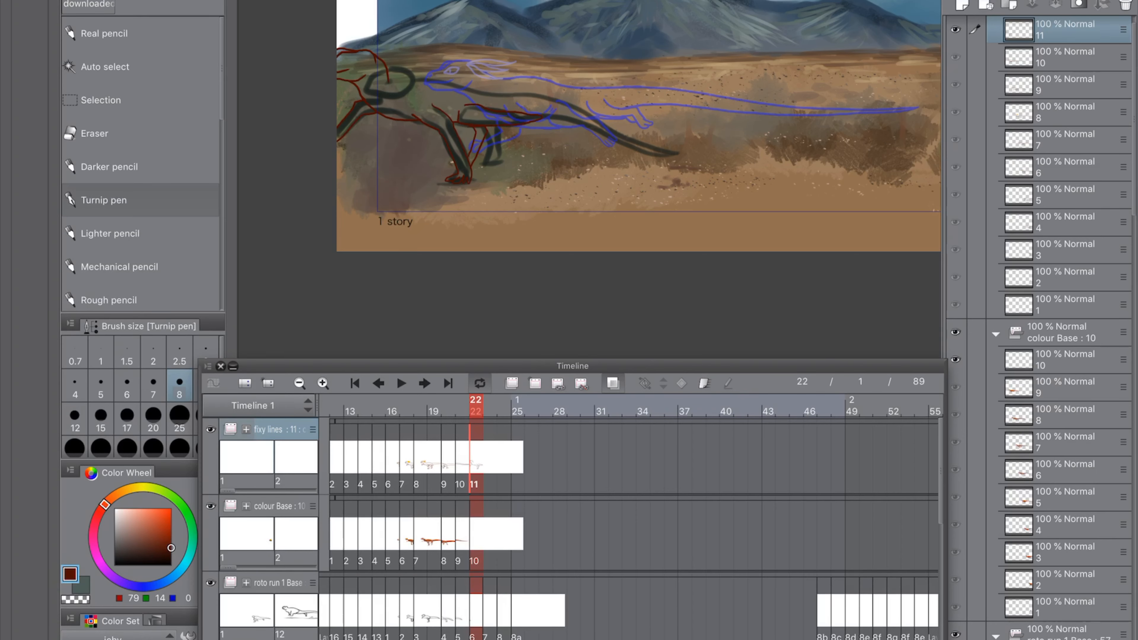
drag(520, 98, 531, 113)
drag(389, 81, 554, 94)
scroll(648, 130, up, 4)
mouse_move(421, 118)
mouse_down()
mouse_move(449, 109)
mouse_move(431, 117)
mouse_move(353, 90)
mouse_up()
Step: Erase the stray lines where the legs overlap the belly on fixy lines cell 11, using a larger eraser
key(e)
key(p)
scroll(520, 181, down, 4)
key(e)
key(])
key(])
drag(489, 107, 441, 95)
key(p)
drag(345, 92, 753, 125)
drag(753, 125, 496, 120)
key(ctrl+z)
key(ctrl+z)
Step: Draw the long tail's upper and lower edges and the trailing hind leg in dark red on fixy lines cell 11
drag(345, 93, 778, 105)
drag(777, 105, 466, 123)
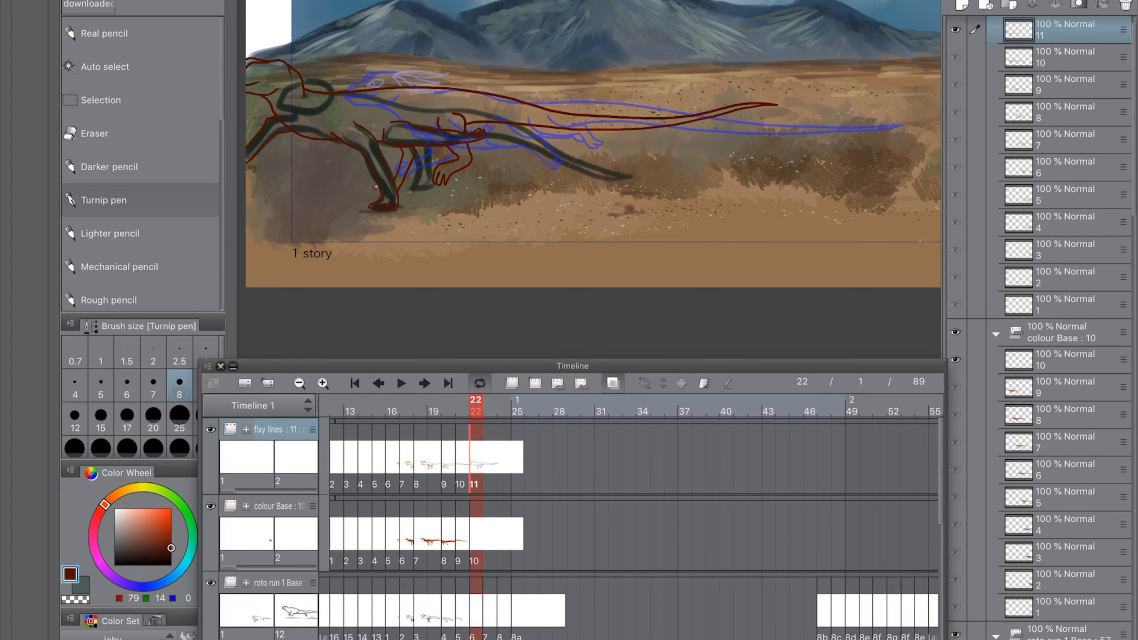
scroll(590, 154, up, 2)
drag(575, 67, 583, 78)
scroll(628, 202, down, 2)
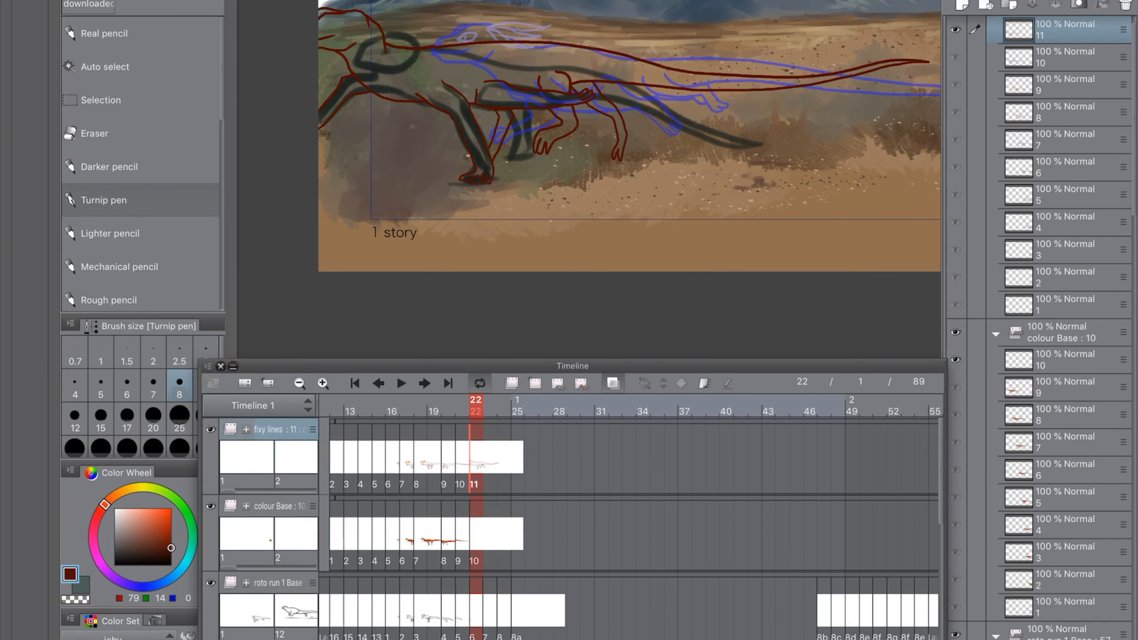
Step: Fill the body and tail with red-brown (RGB 154, 65, 43) on colour Base cell 10, using the outlines of fixy lines cell 11
scroll(627, 202, up, 2)
click(281, 2)
click(448, 94)
key(m)
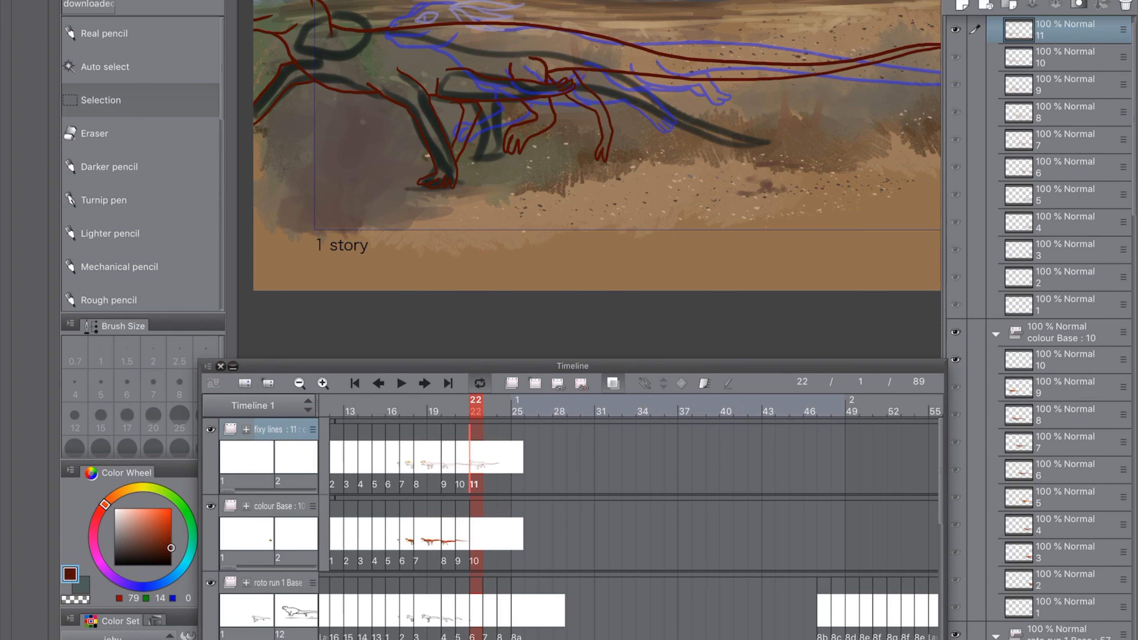
key(w)
click(394, 58)
click(1075, 359)
key(alt+BackSpace)
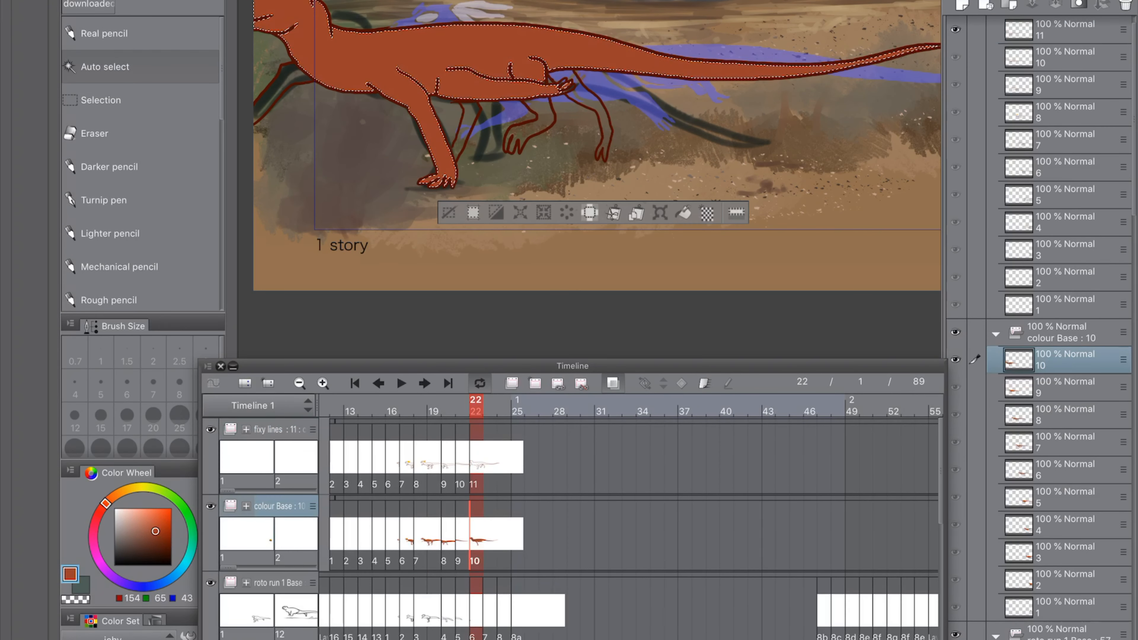
Step: Fill the remaining front and hind legs with red-brown on colour Base cell 10 and clear the selection
click(1075, 29)
click(277, 90)
click(543, 117)
click(1075, 360)
click(476, 457)
click(441, 130)
click(476, 533)
click(476, 457)
click(594, 103)
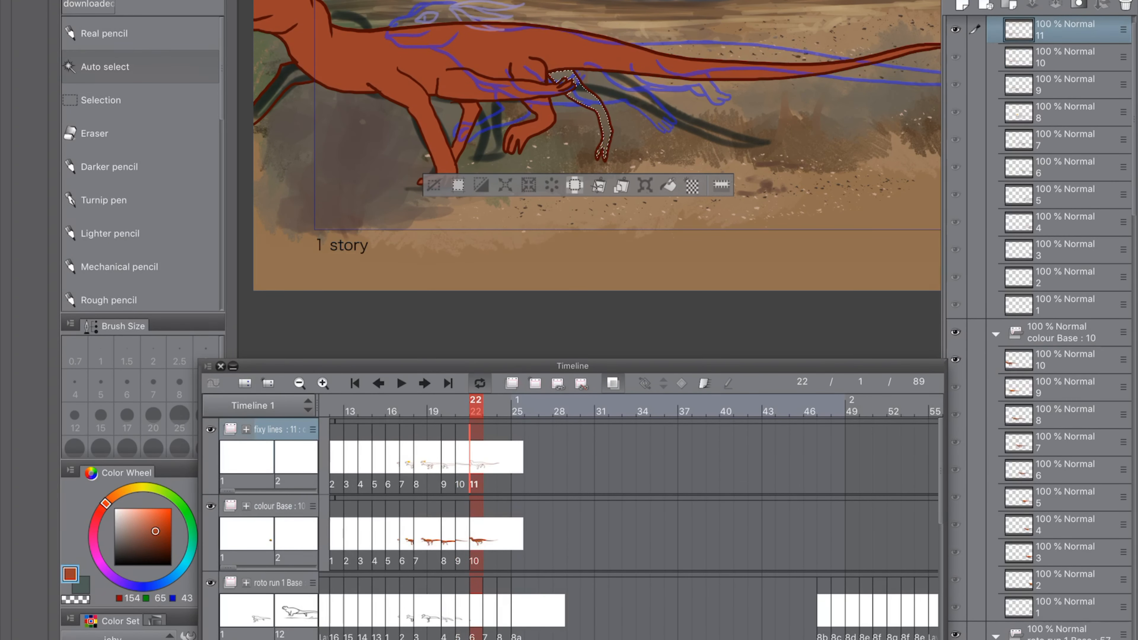
click(476, 534)
key(alt+BackSpace)
key(ctrl+d)
Step: Touch up the trailing hind foot's fill on colour Base cell 10 and pick the crest's orange (RGB 210, 143, 40)
key(p)
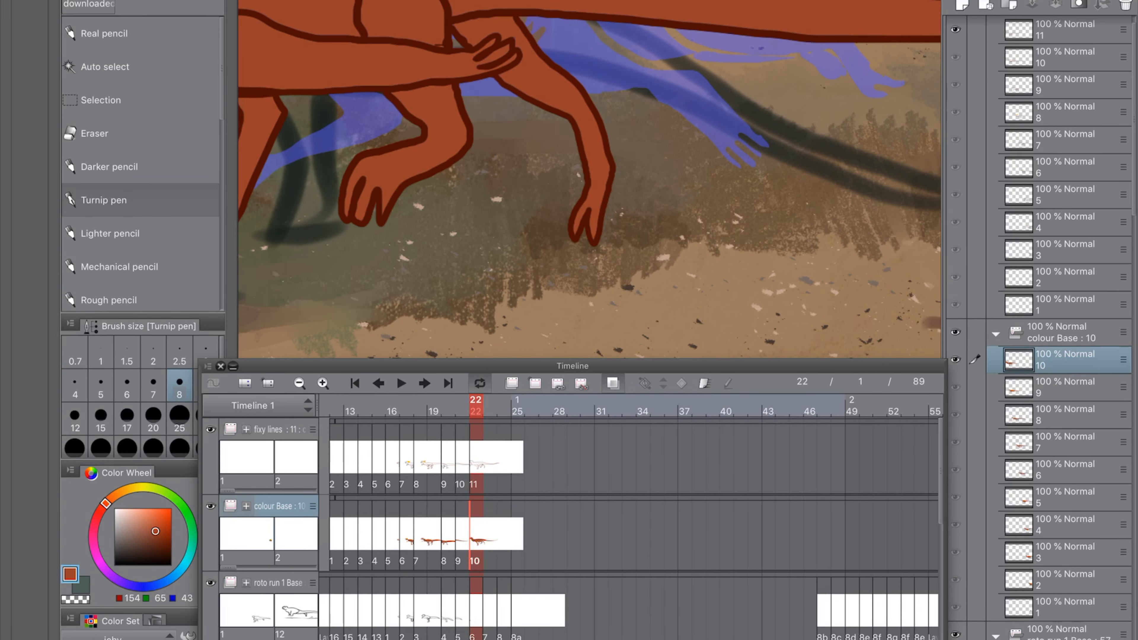
scroll(589, 180, down, 5)
scroll(590, 179, up, 2)
drag(583, 166, 590, 192)
alt+click(381, 10)
drag(320, 21, 374, 3)
drag(333, 24, 393, 8)
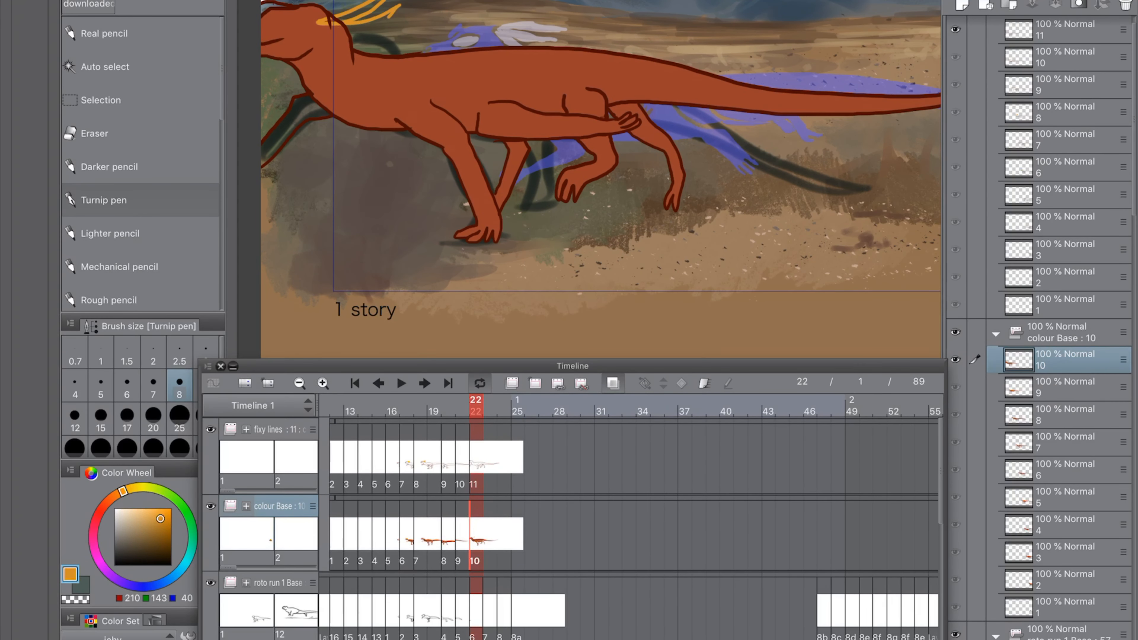
key(ctrl+z)
key(ctrl+z)
key(ctrl+z)
Step: Draw the crest in orange (RGB 210, 143, 40) on fixy lines cell 11 and colour it yellow (RGB 255, 226, 71)
click(476, 457)
mouse_move(317, 22)
mouse_down()
mouse_move(404, 2)
mouse_move(390, 19)
mouse_up()
key(ctrl+z)
key(ctrl+z)
mouse_move(308, 22)
mouse_down()
mouse_move(375, 33)
mouse_move(343, 37)
mouse_up()
click(135, 488)
click(156, 509)
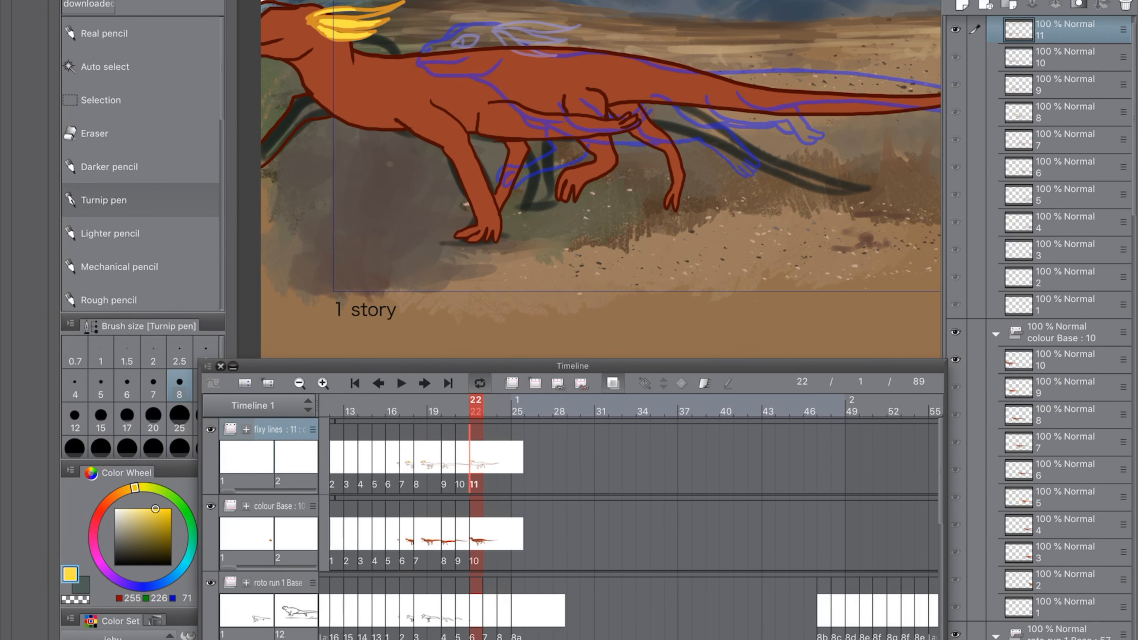
Step: Add new cells at frame 23: fixy lines cell 12 and colour Base cell 11
click(489, 458)
click(535, 383)
click(490, 534)
click(535, 383)
click(490, 457)
Step: Draw the tail's upper and lower edges in dark red (RGB 79, 14, 0) on fixy lines cell 12
click(104, 504)
click(171, 547)
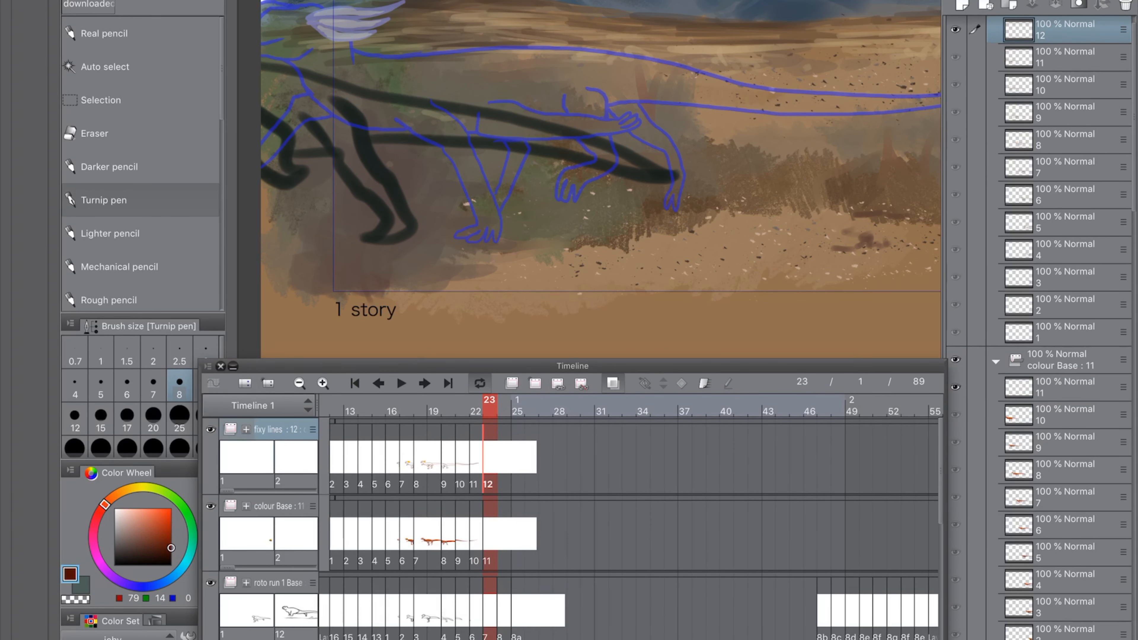
scroll(590, 179, down, 1)
scroll(649, 207, down, 2)
drag(648, 179, 587, 176)
drag(415, 92, 716, 133)
drag(716, 132, 416, 120)
Step: Fill the tail with red-brown (RGB 154, 65, 43) on colour Base cell 11 and clear the selection
click(156, 531)
click(105, 67)
click(501, 107)
click(490, 533)
key(alt+Delete)
key(super+d)
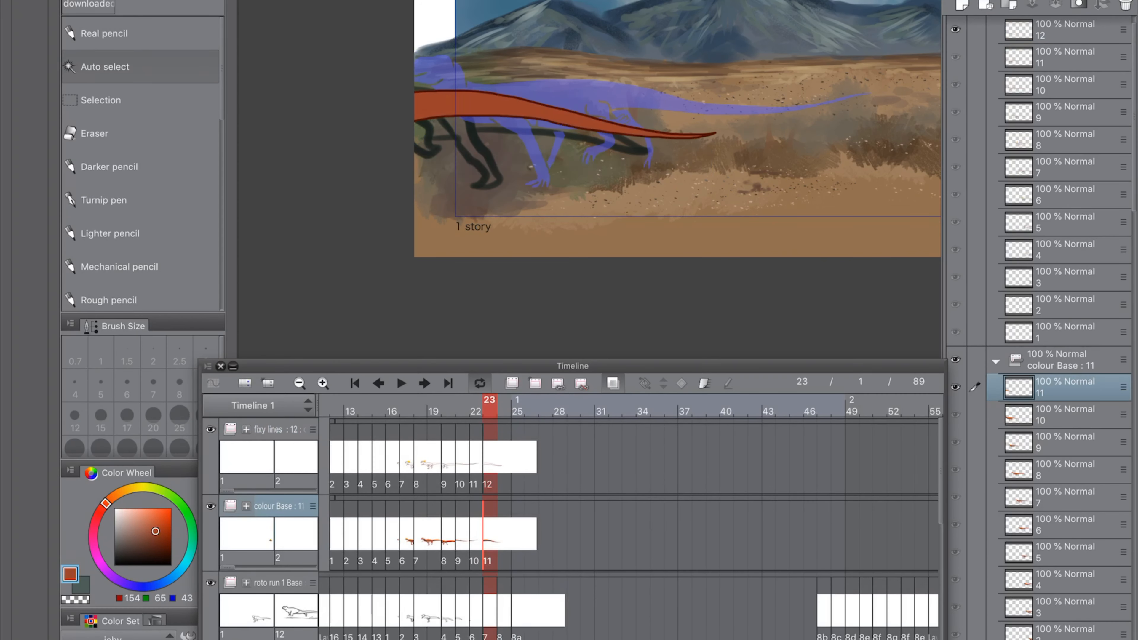
Step: Add new cells at frame 24: fixy lines cell 13 and colour Base cell 12
click(503, 457)
click(535, 383)
click(503, 533)
click(535, 383)
click(504, 457)
Step: Draw the tail tip in dark red (RGB 79, 14, 0) on fixy lines cell 13 and fill it red-brown (RGB 154, 65, 43) on colour Base cell 12
click(172, 548)
click(466, 107)
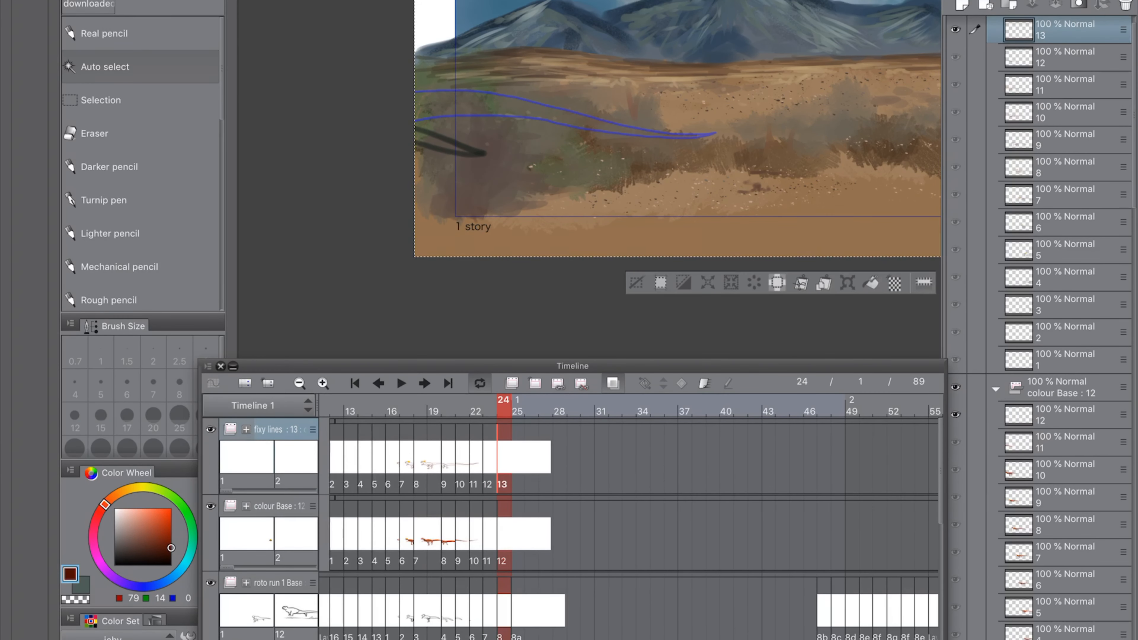
key(super+d)
click(104, 200)
click(105, 67)
click(431, 132)
click(503, 534)
click(156, 531)
key(alt+Delete)
key(super+d)
Step: Add new cells at frame 25: fixy lines cell 14 and colour Base cell 13
click(517, 457)
click(535, 383)
click(518, 533)
click(535, 383)
Step: Go back to the earlier frames and review the run animation through frame 24
drag(336, 457, 645, 443)
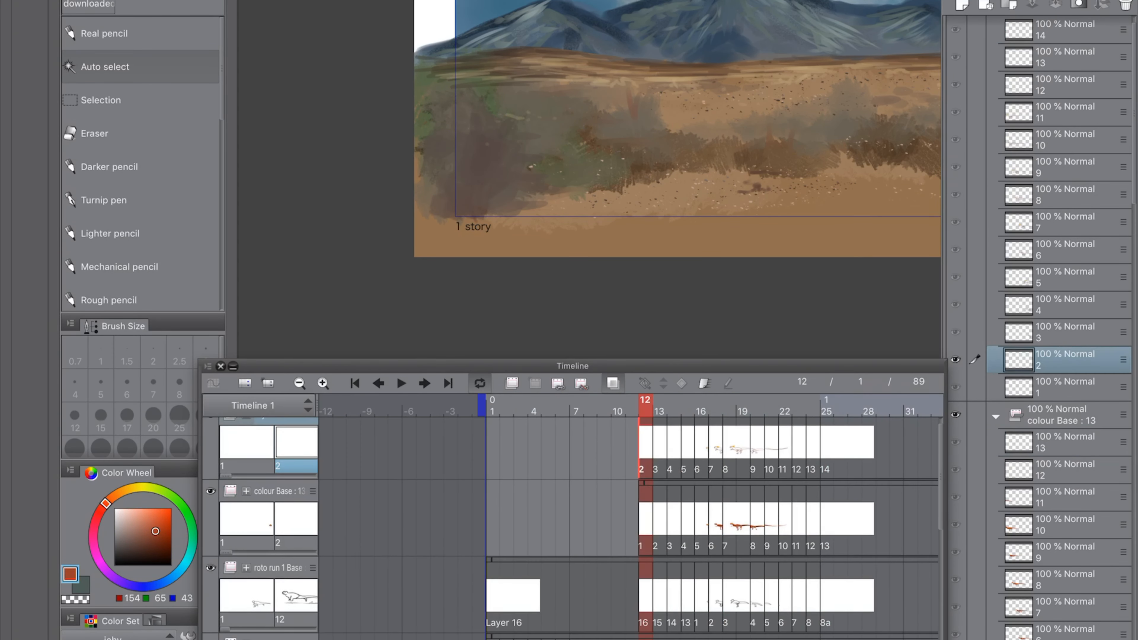
click(493, 406)
click(244, 1)
click(287, 2)
click(448, 63)
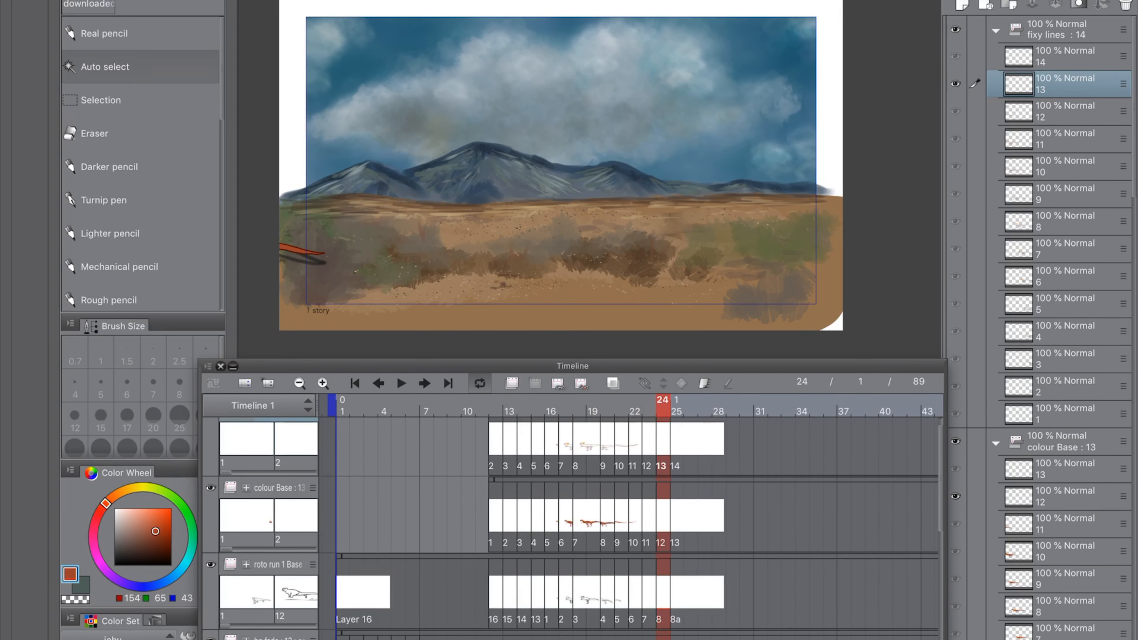
Step: Add fixy lines cell 15 and colour Base cell 14 at frame 47, and set the Turnip pen to dark red (RGB 79, 14, 0)
click(535, 383)
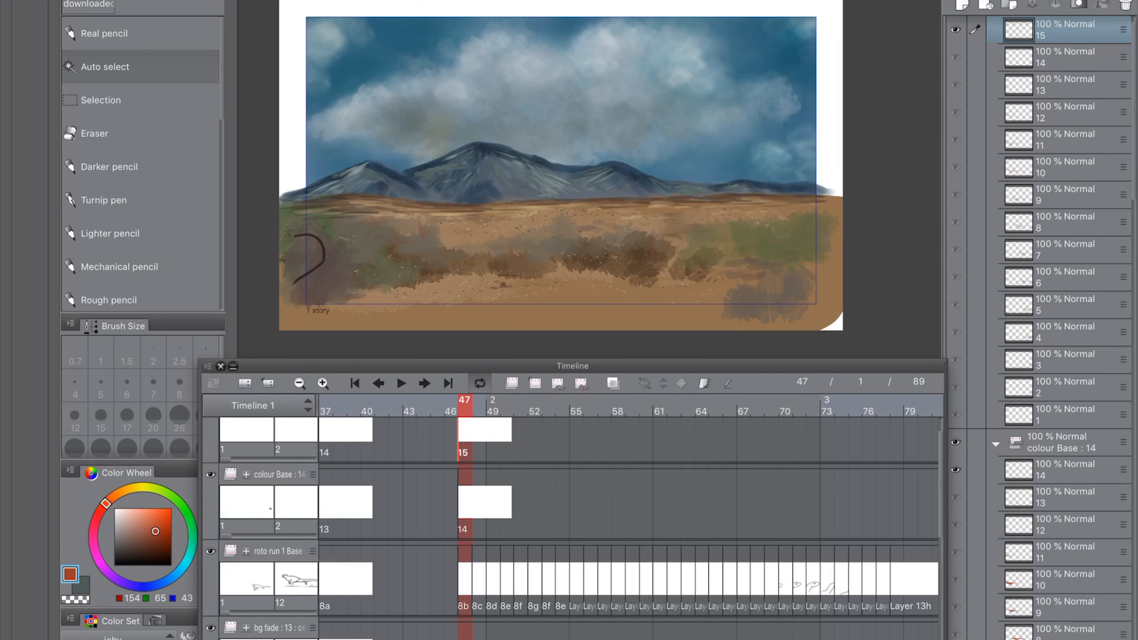
alt+click(323, 254)
click(323, 253)
key(ctrl+d)
click(103, 200)
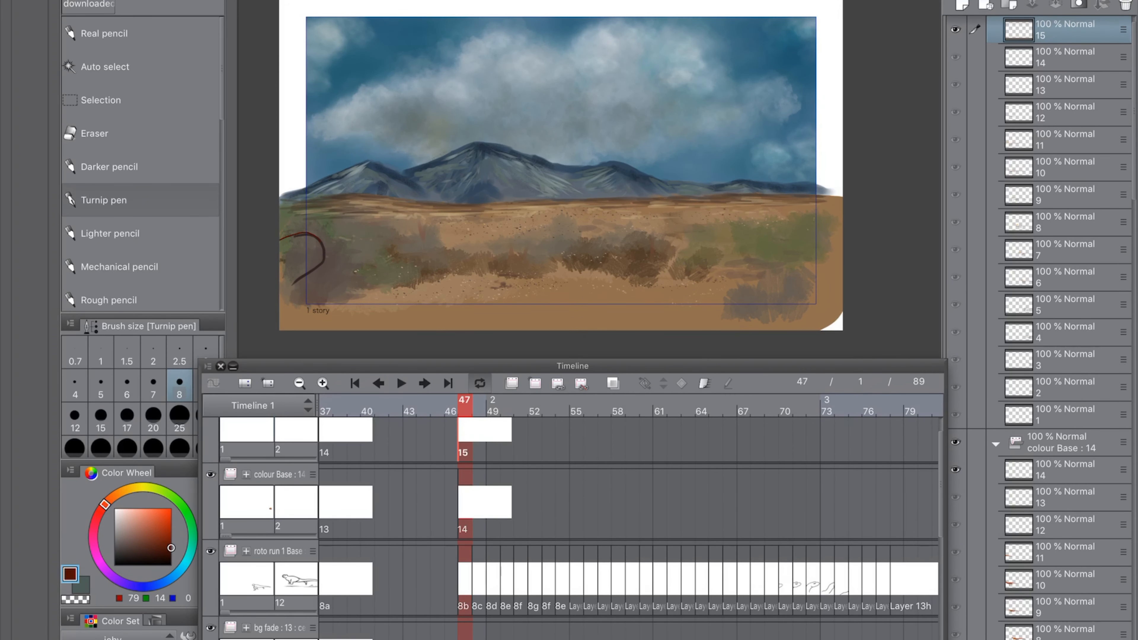
drag(324, 249, 305, 265)
key(ctrl+z)
key(ctrl+z)
Step: Draw the snout outline and mouth line in dark red with the Turnip pen at size 15 on fixy lines cell 15
scroll(323, 253, up, 3)
click(101, 417)
mouse_move(306, 153)
mouse_down()
mouse_move(364, 144)
mouse_move(373, 193)
mouse_up()
drag(380, 165, 306, 206)
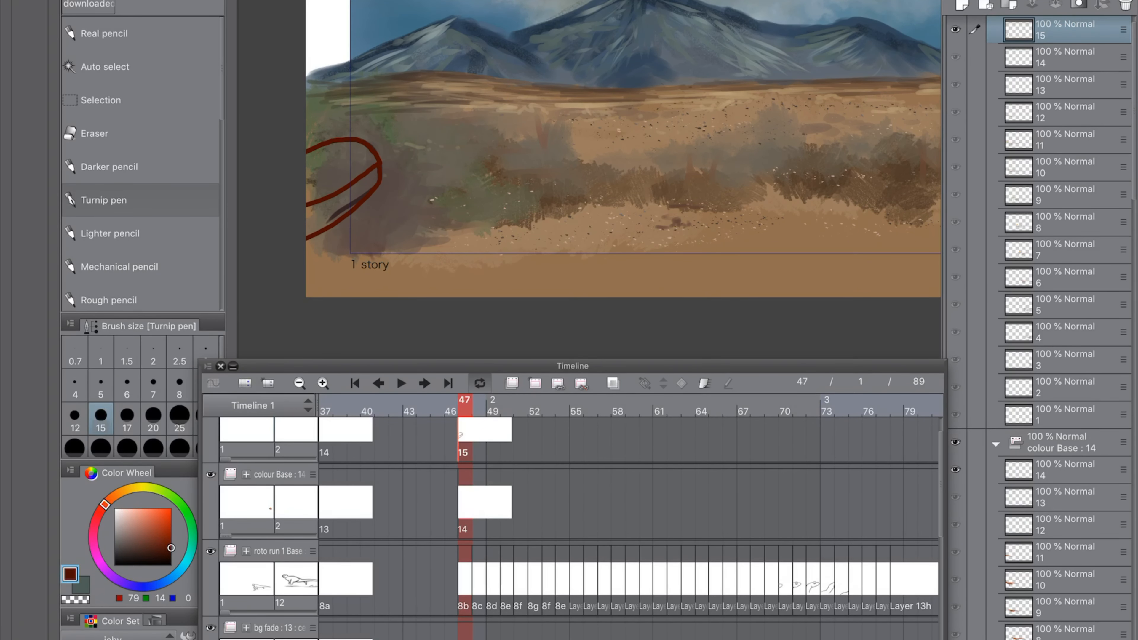
Step: Select the enclosed snout and lower jaw areas of line cell 15 and fill them on colour Base cell 14 at frame 47
click(105, 67)
click(333, 168)
click(1061, 469)
key(alt+BackSpace)
click(1062, 30)
click(320, 213)
click(1062, 470)
click(250, 260)
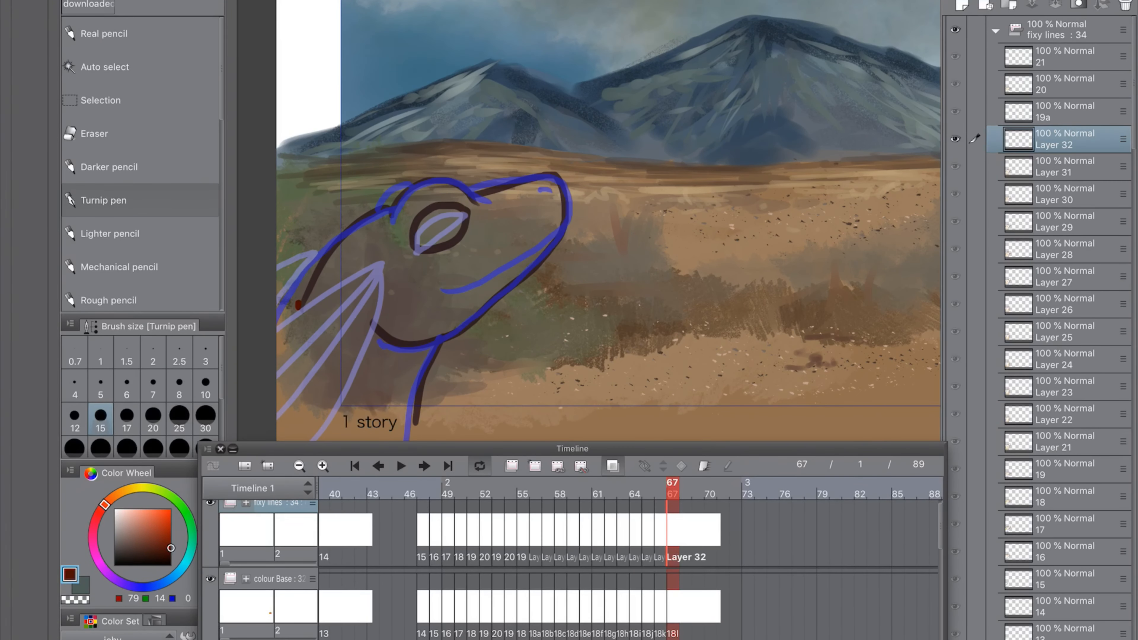
Step: Draw the head, mouth, jaw and neck outlines in dark red with the Turnip pen on fixy lines Layer 32 at frame 67, erasing the stray line
mouse_move(297, 308)
mouse_down()
mouse_move(471, 193)
mouse_move(381, 344)
mouse_up()
drag(441, 290, 556, 231)
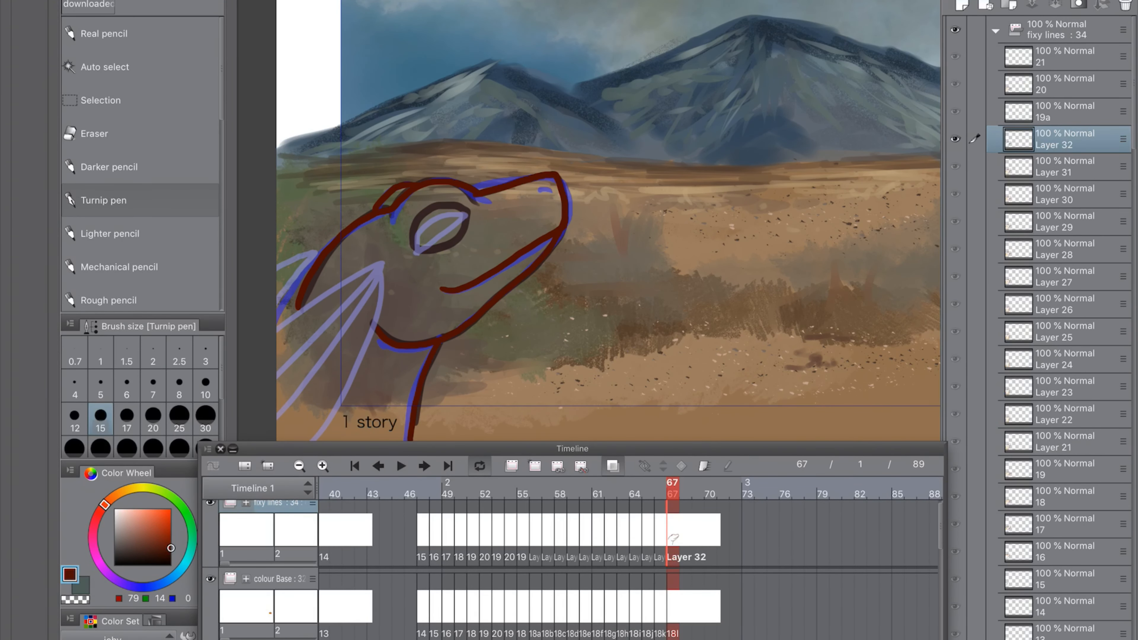
click(94, 133)
mouse_move(299, 307)
mouse_down()
mouse_move(331, 248)
mouse_move(278, 311)
mouse_up()
click(104, 200)
key(super+minus)
drag(457, 403, 453, 426)
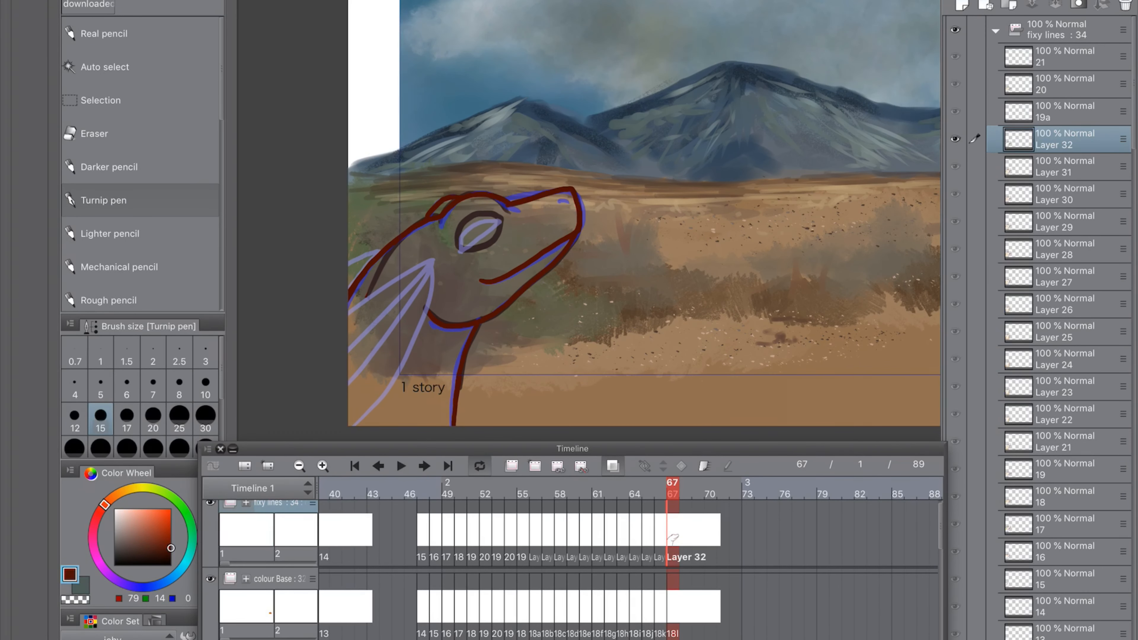
Step: Draw the eye outline and frill spines in orange and the nostril in dark red on fixy lines Layer 32
click(160, 519)
drag(478, 217, 460, 248)
alt+click(572, 190)
drag(559, 202, 566, 201)
alt+click(459, 235)
mouse_move(432, 261)
mouse_down()
mouse_move(349, 312)
mouse_move(349, 351)
mouse_up()
drag(430, 270, 349, 385)
drag(434, 262, 351, 425)
Step: Fill the head and neck with reddish brown (RGB 154, 65, 43) on the frame 67 colour Base cell and touch up the brow
click(104, 67)
click(461, 291)
click(672, 607)
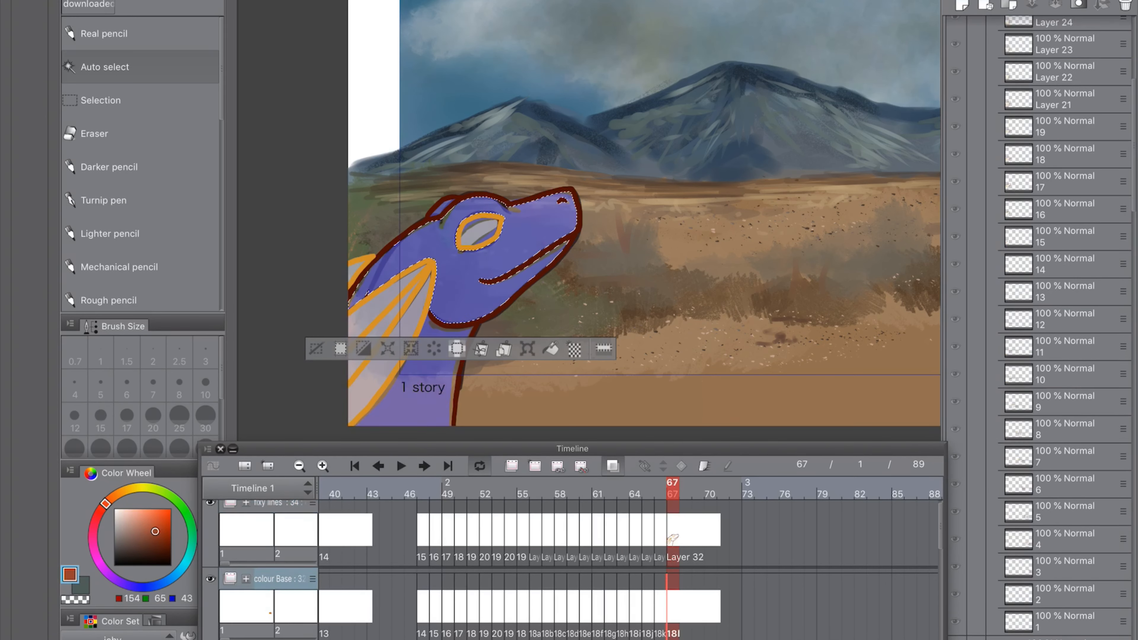
key(alt+BackSpace)
click(672, 531)
key(super+d)
click(437, 359)
click(672, 607)
key(alt+BackSpace)
key(super+d)
click(104, 200)
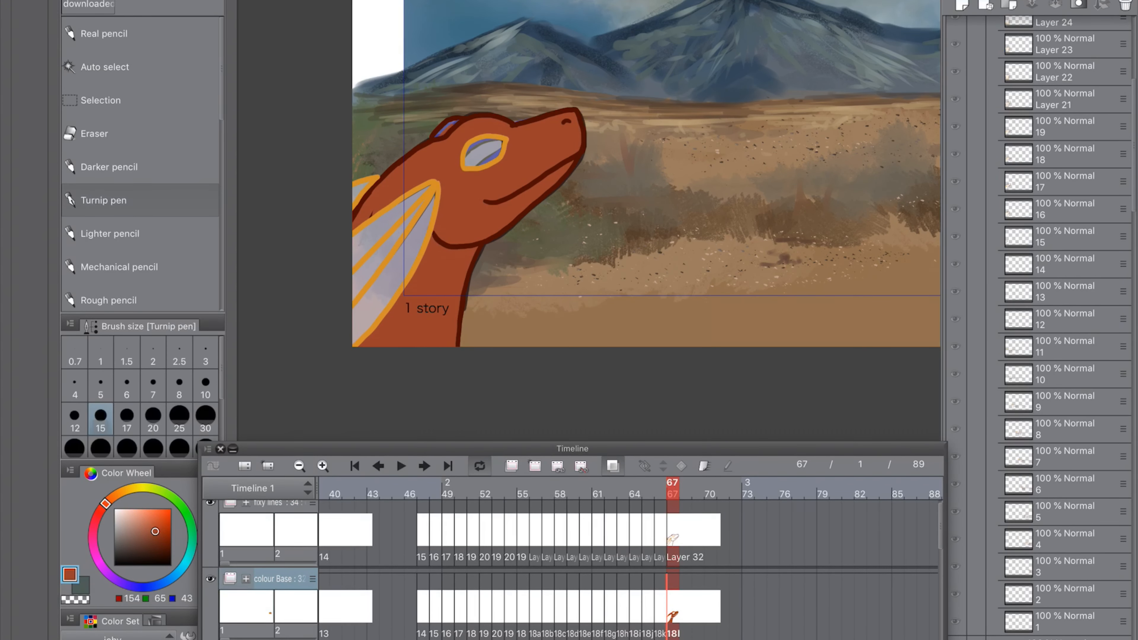
drag(455, 124, 439, 135)
Step: Select the inside of the eye and fill it with yellow (RGB 255, 226, 71) on the frame 67 colour Base cell
click(673, 530)
click(105, 67)
click(484, 153)
click(134, 488)
click(672, 607)
key(alt+BackSpace)
Step: Fill the frill sections with yellow and paint an orange pupil (RGB 252, 113, 11) on the frame 67 colour Base cell
click(672, 530)
click(380, 231)
click(673, 607)
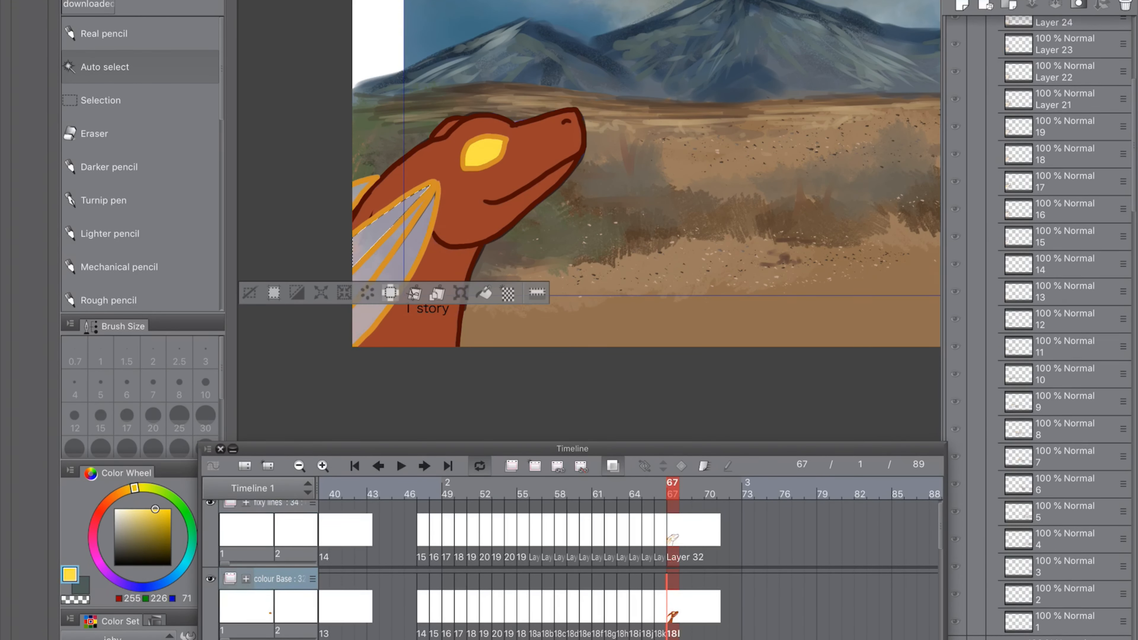
key(alt+BackSpace)
click(673, 530)
click(380, 258)
click(673, 607)
key(alt+BackSpace)
click(673, 531)
click(362, 192)
click(672, 607)
key(alt+BackSpace)
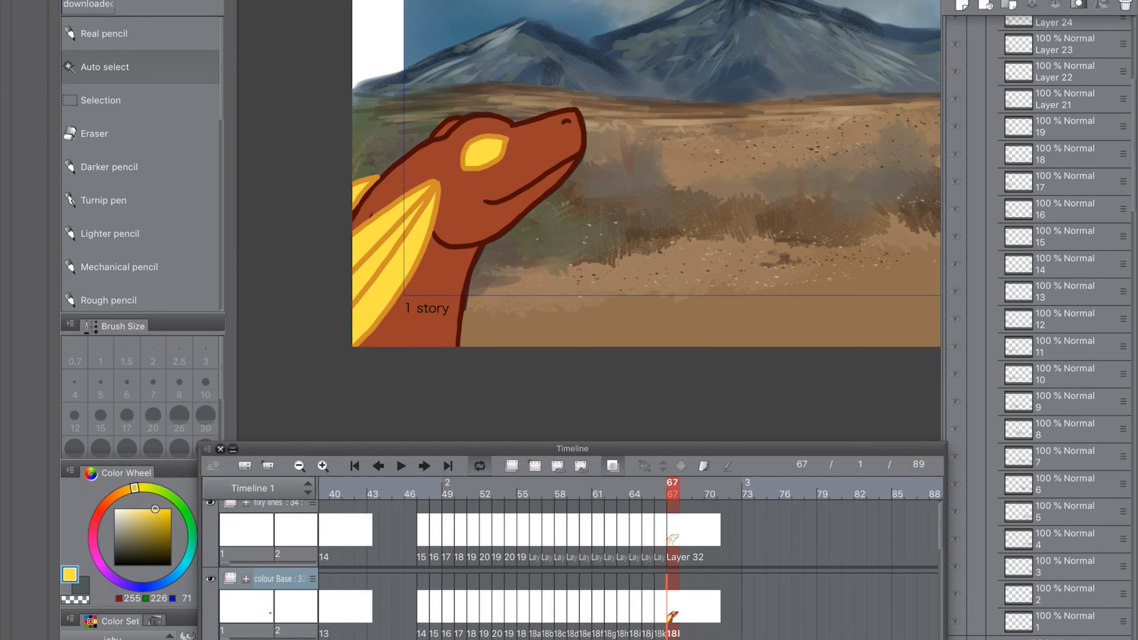
key(super+d)
click(103, 201)
drag(492, 140, 494, 156)
Step: Add new cells at frame 68: fixy lines Layer 33 and colour Base cell 18m
click(673, 531)
click(685, 531)
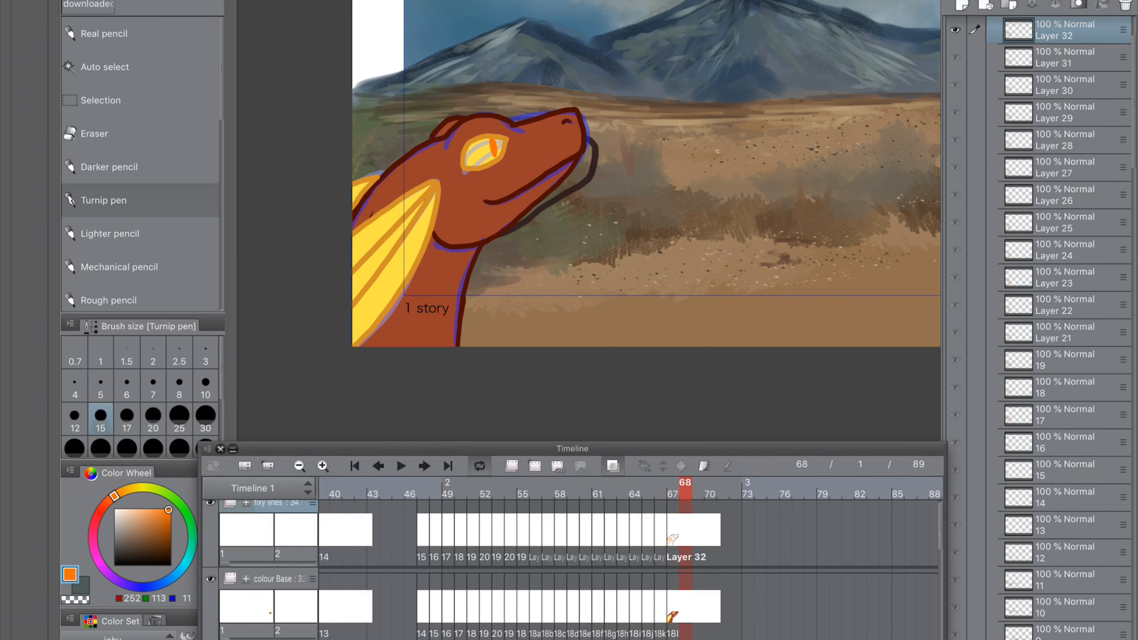
drag(572, 442, 573, 411)
click(685, 636)
scroll(573, 554, up, 1)
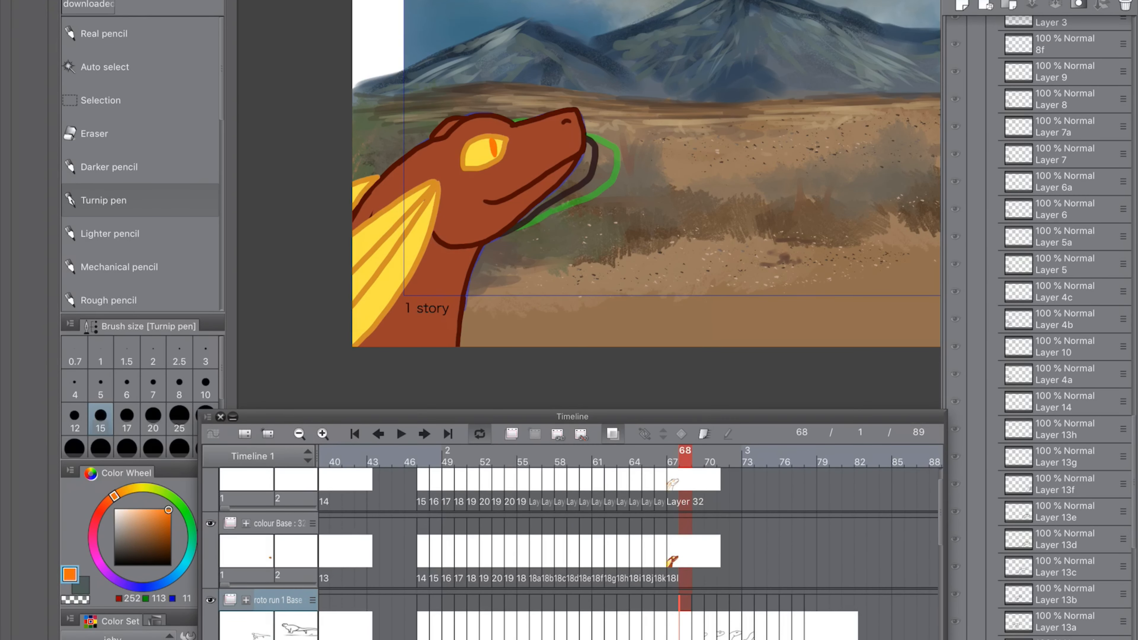
click(686, 531)
click(535, 434)
click(685, 502)
click(535, 434)
Step: Draw the head, nostril, mouth, jaw and neck outlines in dark red (RGB 79, 14, 0) over the rough on fixy lines Layer 33
click(103, 639)
drag(447, 140, 354, 210)
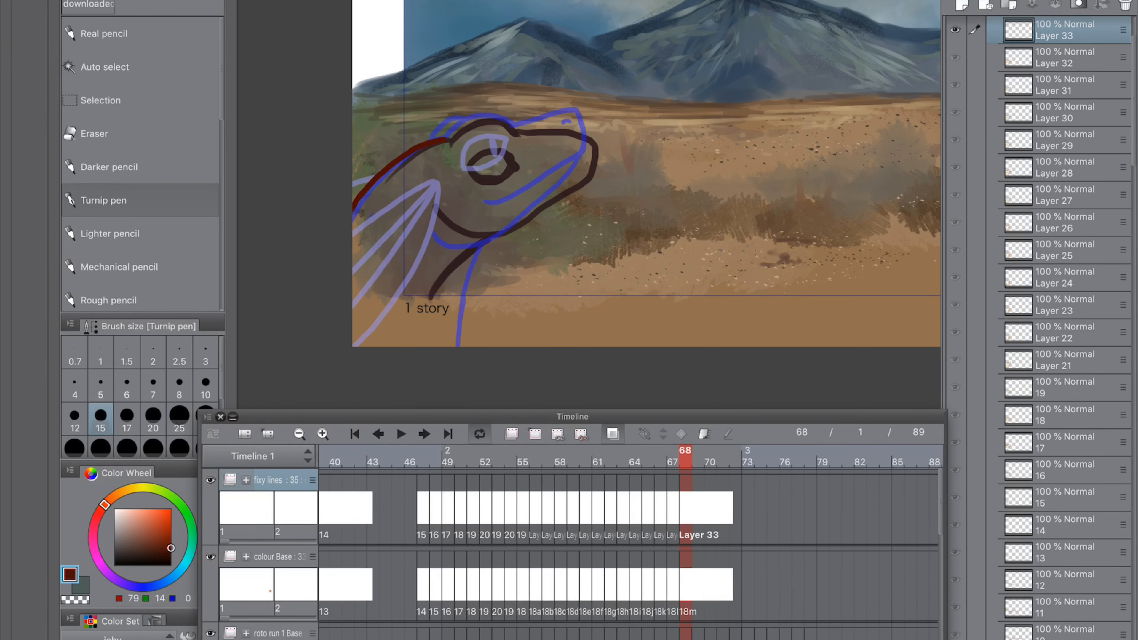
drag(525, 132, 486, 205)
drag(581, 149, 586, 153)
drag(590, 180, 440, 207)
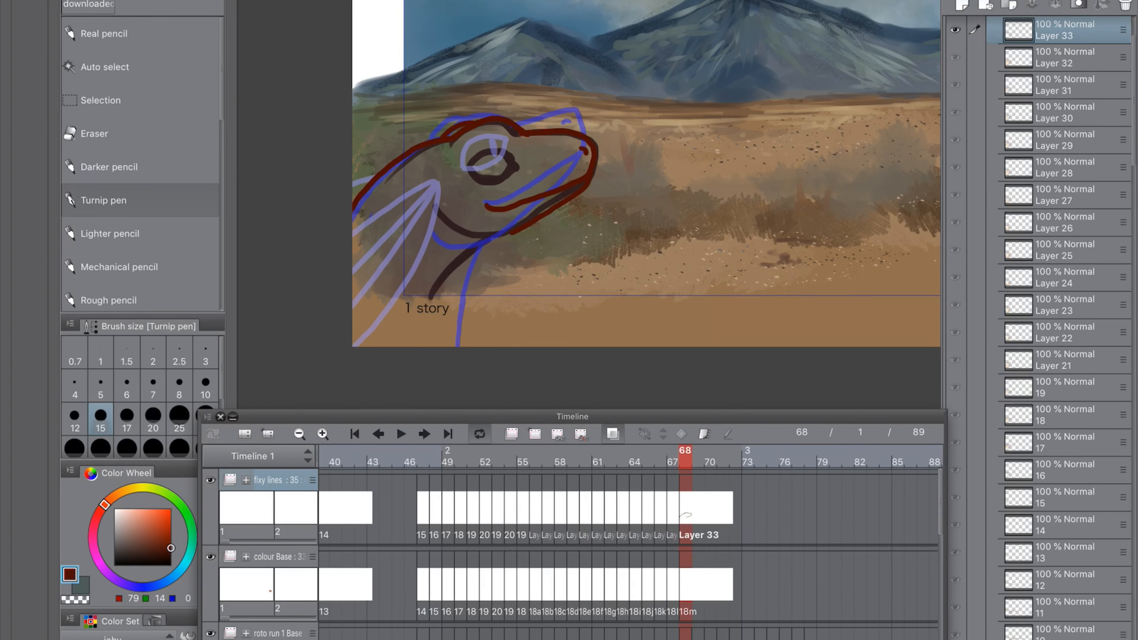
drag(486, 244, 414, 346)
Step: Draw the orange eye outline, pupil and frill spines (RGB 210, 143, 40) on fixy lines Layer 33
click(103, 639)
drag(469, 167, 515, 168)
click(103, 639)
drag(504, 160, 353, 229)
alt+click(493, 179)
drag(433, 186, 352, 264)
mouse_move(434, 189)
mouse_down()
mouse_move(353, 297)
mouse_move(354, 336)
mouse_up()
drag(379, 171, 354, 182)
Step: Fill the head and neck with reddish brown and the eye with yellow (RGB 255, 226, 71) on colour Base cell 18m
click(105, 67)
click(537, 171)
click(685, 585)
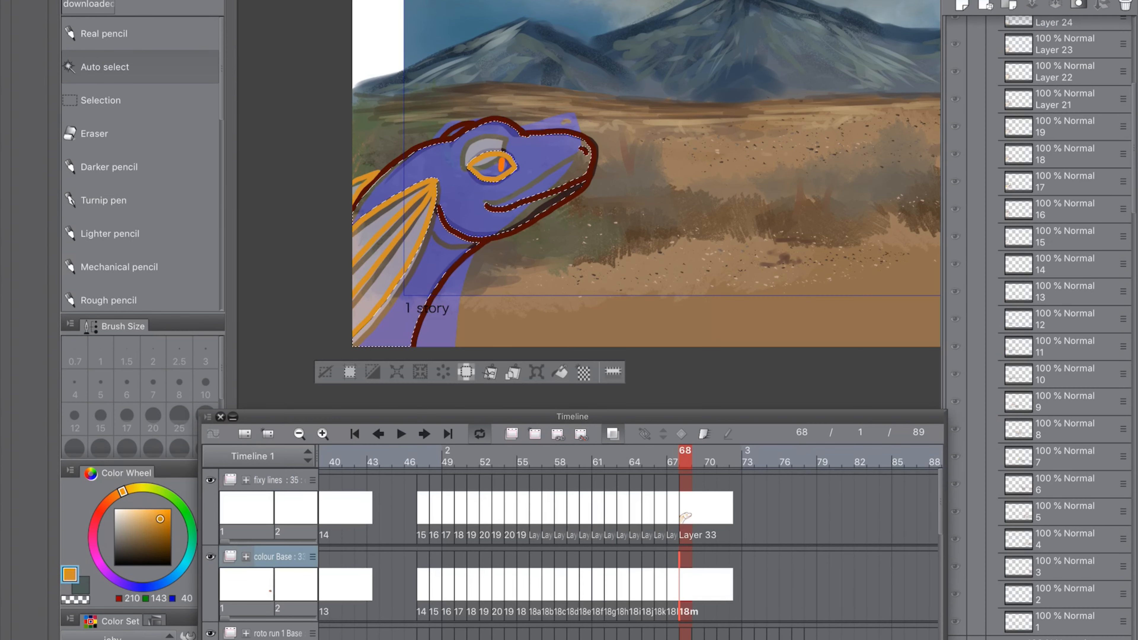
key(alt+BackSpace)
click(685, 508)
click(487, 166)
click(685, 584)
key(alt+BackSpace)
key(alt+BackSpace)
Step: Select the frill sections between the orange spines and fill them with yellow on colour Base cell 18m
click(685, 508)
click(371, 258)
click(686, 584)
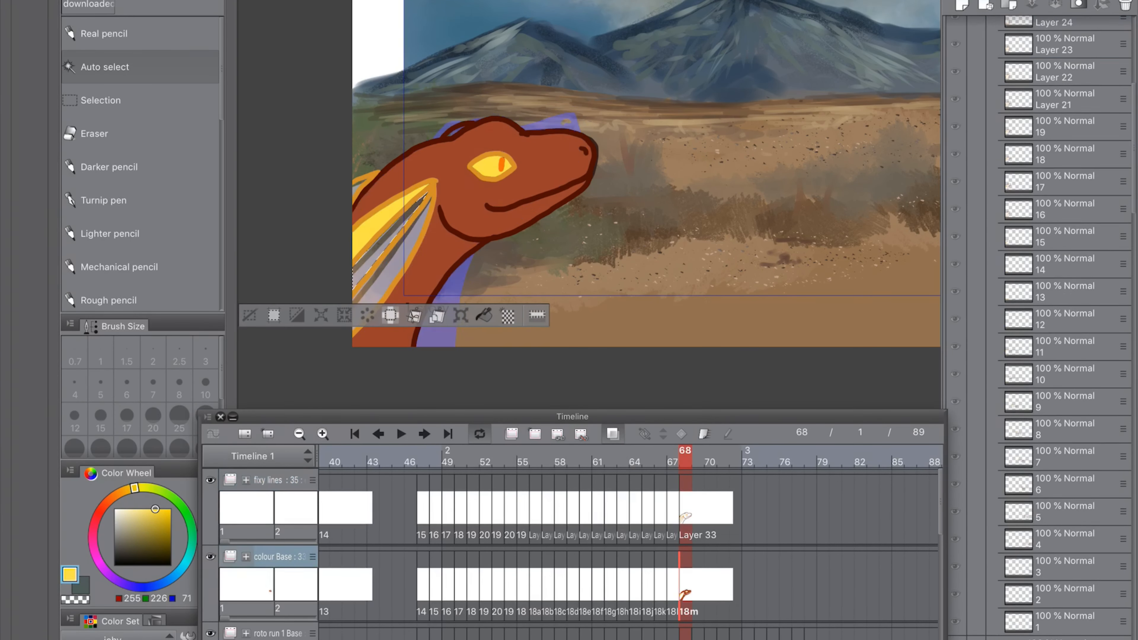
key(alt+BackSpace)
click(685, 508)
click(377, 287)
click(686, 584)
drag(650, 224, 525, 228)
Step: Add fixy lines Layer 34 and colour Base cell 18n at frame 69, and set the Turnip pen to dark red (RGB 79, 14, 0)
click(698, 508)
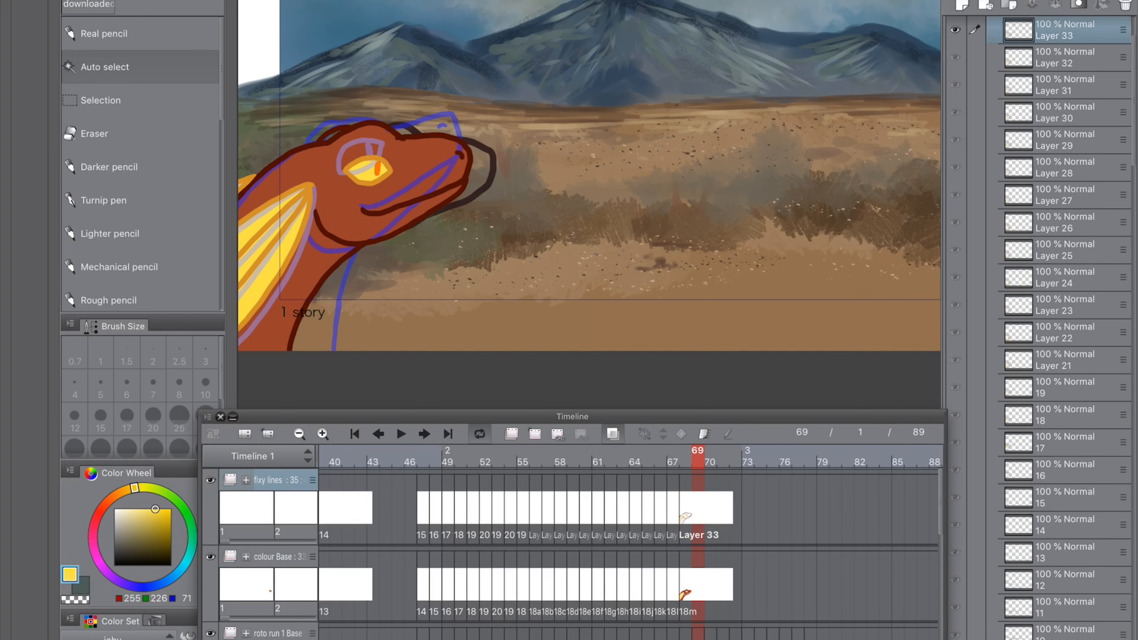
click(535, 434)
click(698, 585)
click(534, 434)
click(698, 508)
click(121, 639)
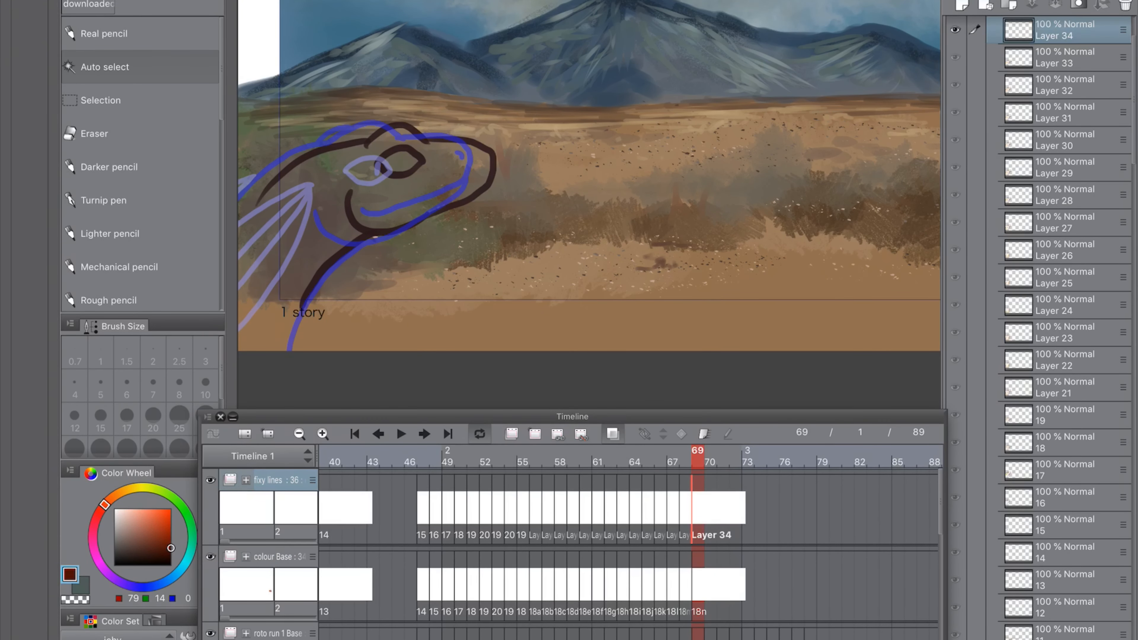
click(104, 200)
Step: Widen the sub tool and brush size palettes beside the canvas
click(245, 2)
click(309, 84)
click(458, 104)
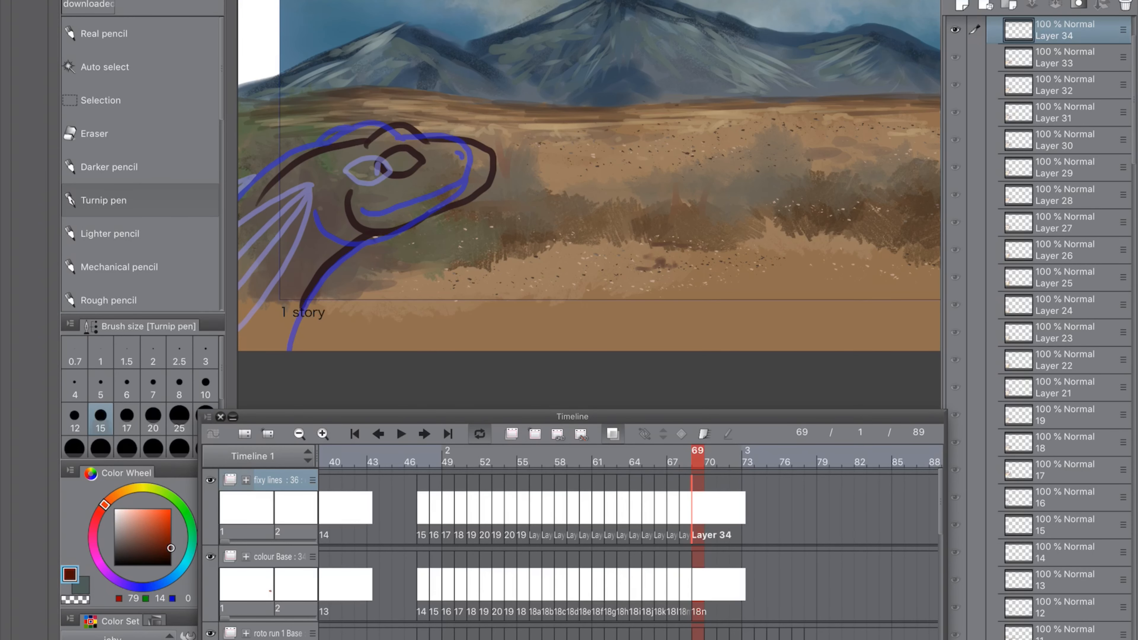
click(104, 67)
click(104, 200)
drag(231, 215, 307, 213)
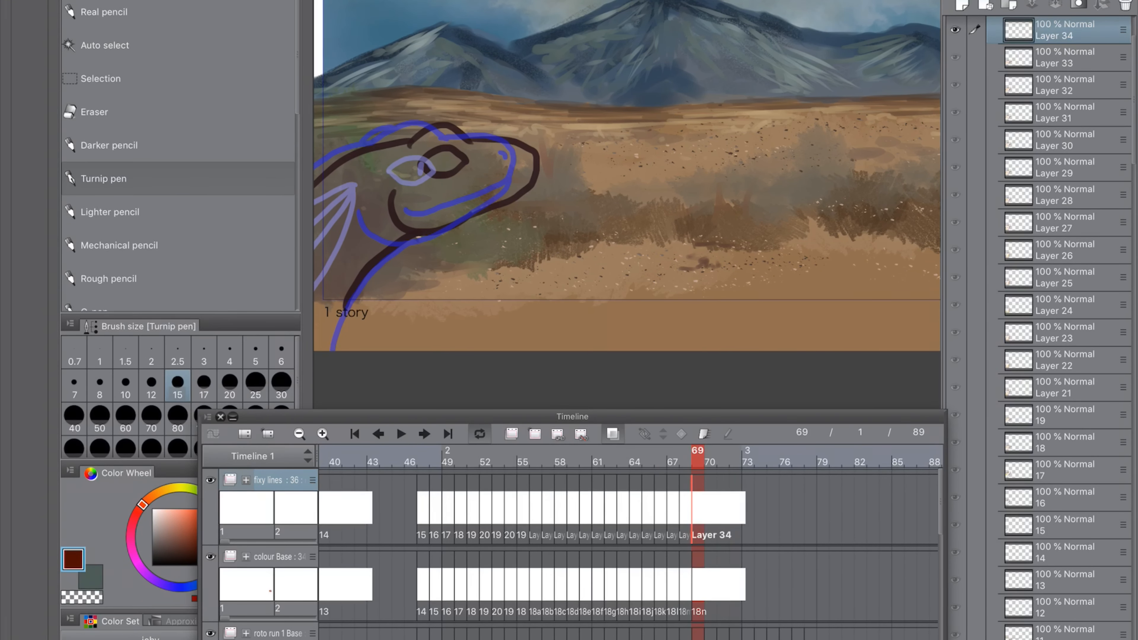
scroll(627, 205, up, 2)
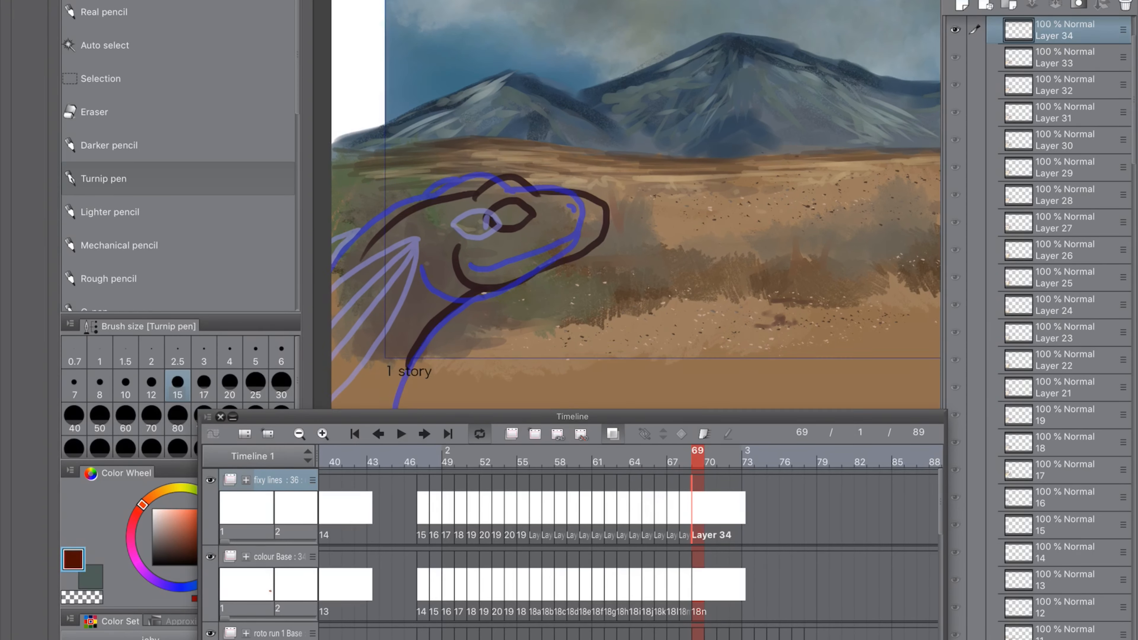
click(320, 2)
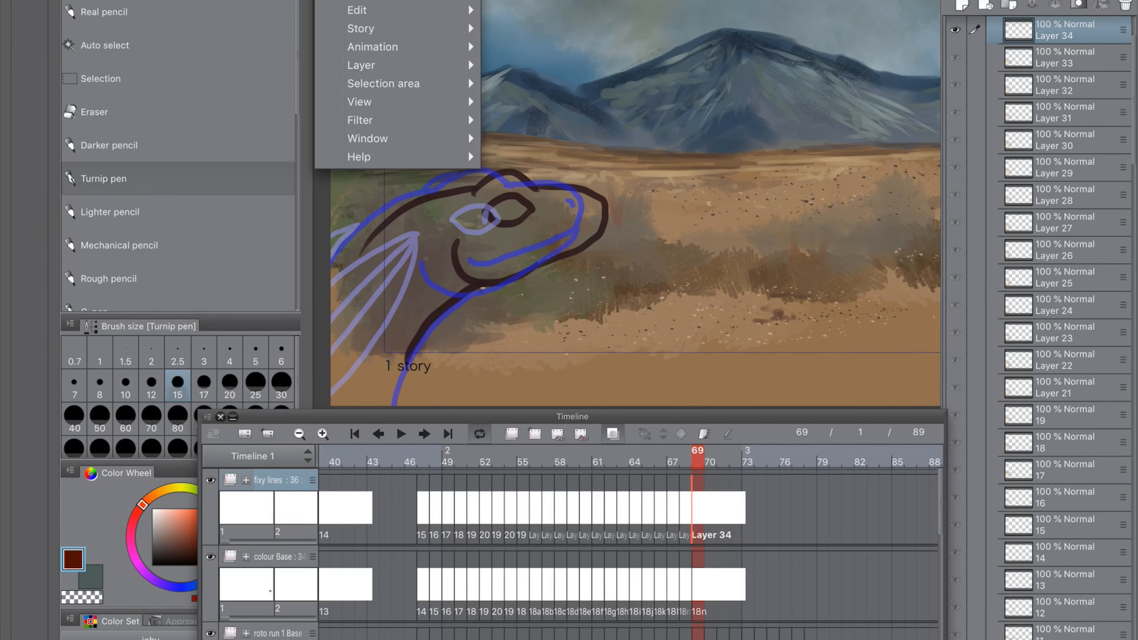
click(345, 1)
click(515, 47)
click(68, 1)
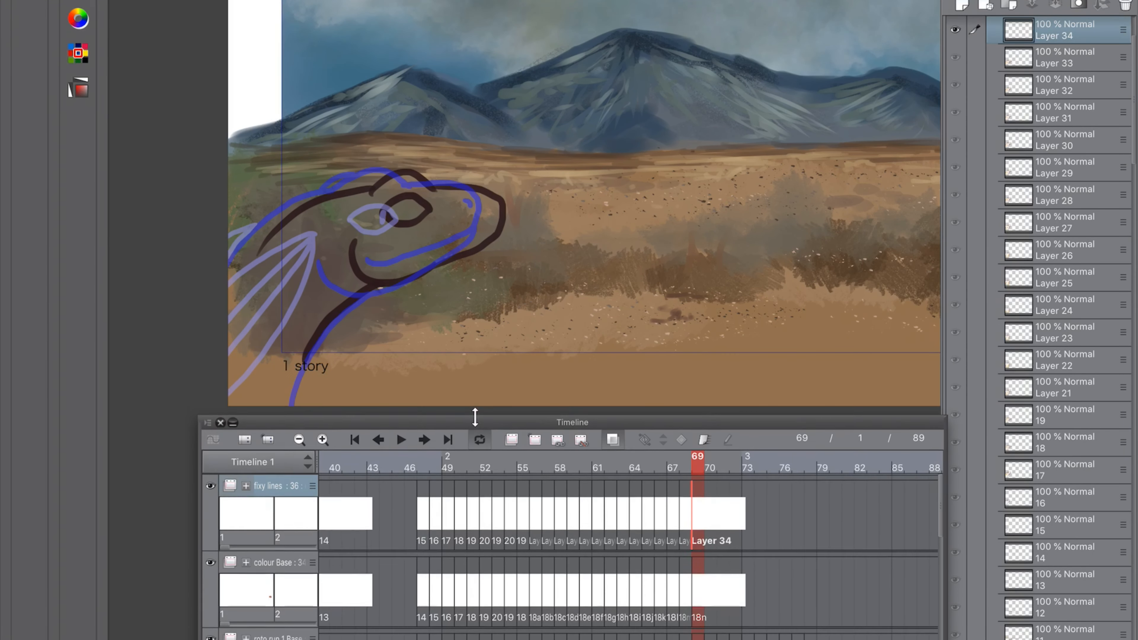
Step: Draw the head, mouth, nostril, jaw and neck outlines in dark red on fixy lines Layer 34, undoing a misplaced stroke
mouse_move(229, 267)
mouse_down()
mouse_move(332, 187)
mouse_move(404, 183)
mouse_up()
drag(375, 261, 475, 228)
drag(463, 200, 469, 205)
mouse_move(477, 225)
mouse_down()
mouse_move(391, 290)
mouse_move(320, 266)
mouse_up()
mouse_move(364, 302)
mouse_down()
mouse_move(292, 406)
mouse_move(268, 406)
mouse_up()
key(ctrl+z)
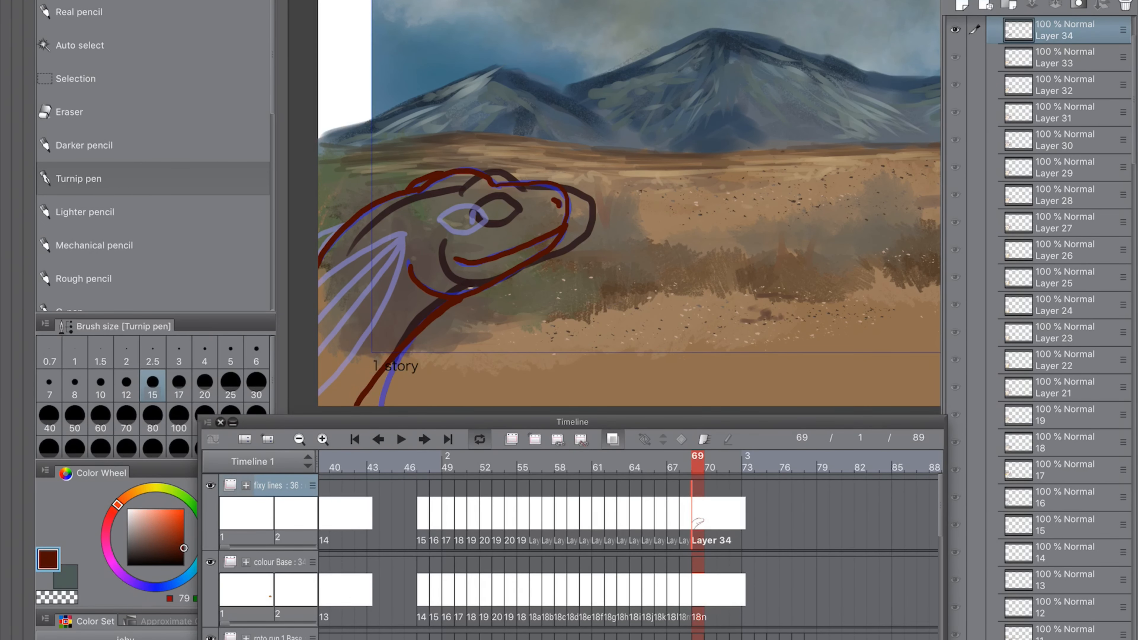
Step: Draw the eye outline, pupil and frill spines in orange on fixy lines Layer 34, redoing the first spine
mouse_move(437, 218)
mouse_down()
mouse_move(466, 204)
mouse_move(487, 221)
mouse_move(472, 221)
mouse_up()
drag(404, 233, 319, 271)
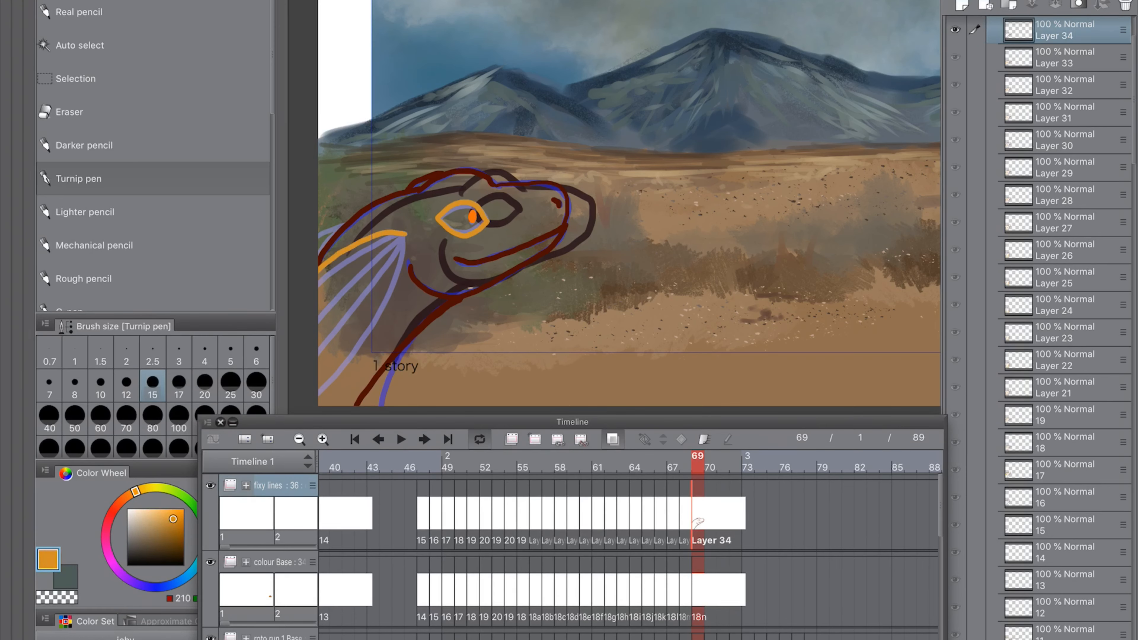
key(ctrl+z)
drag(402, 233, 319, 249)
drag(401, 236, 319, 274)
drag(400, 239, 319, 319)
drag(399, 244, 319, 363)
drag(349, 217, 319, 222)
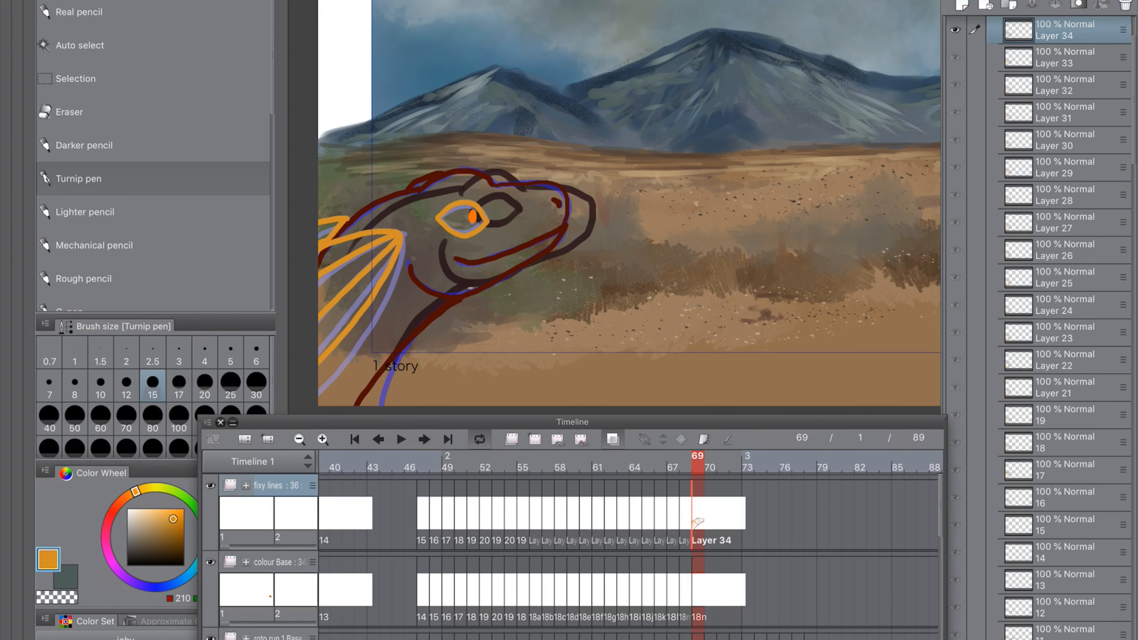
Step: Select the creature's line art on Layer 34 and shift it forward to line up with the frame's rough snout
click(75, 78)
scroll(627, 206, down, 2)
drag(513, 85, 511, 82)
click(500, 345)
drag(506, 197, 526, 196)
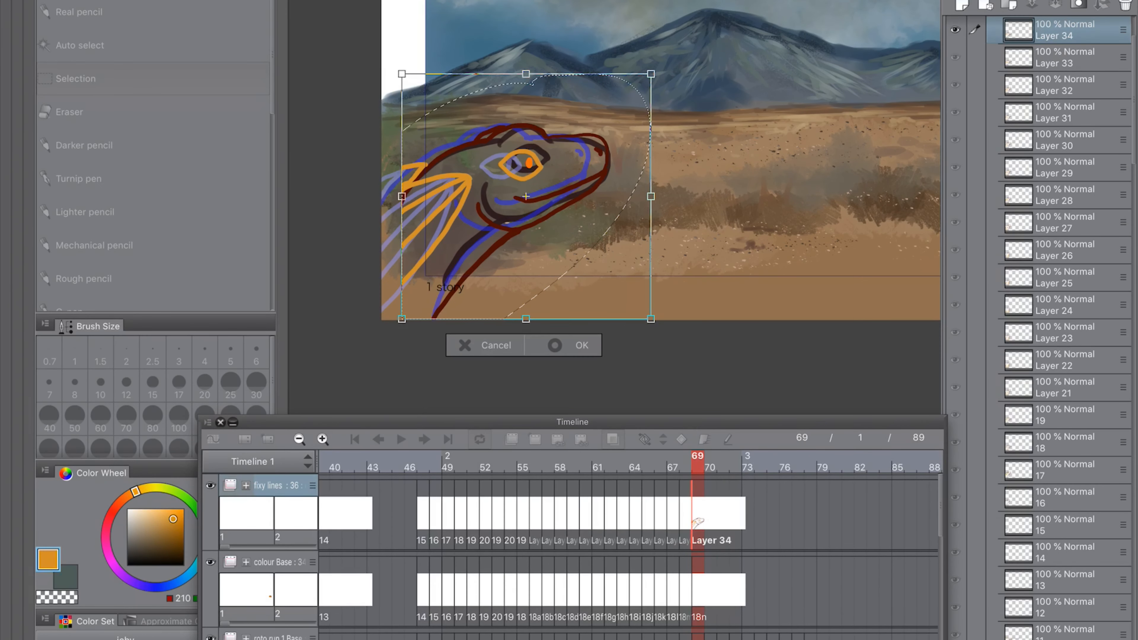
key(Return)
Step: Fill the head, snout and neck with reddish brown on colour Base cell 18n using freehand selections
click(697, 590)
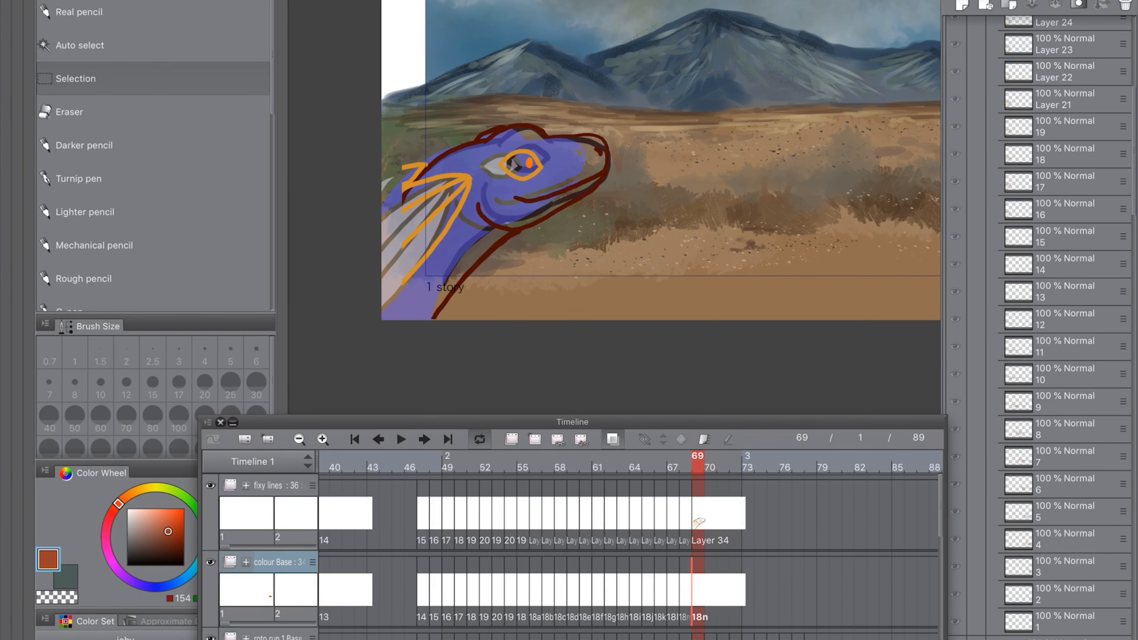
drag(406, 193, 545, 139)
key(alt+BackSpace)
key(super+d)
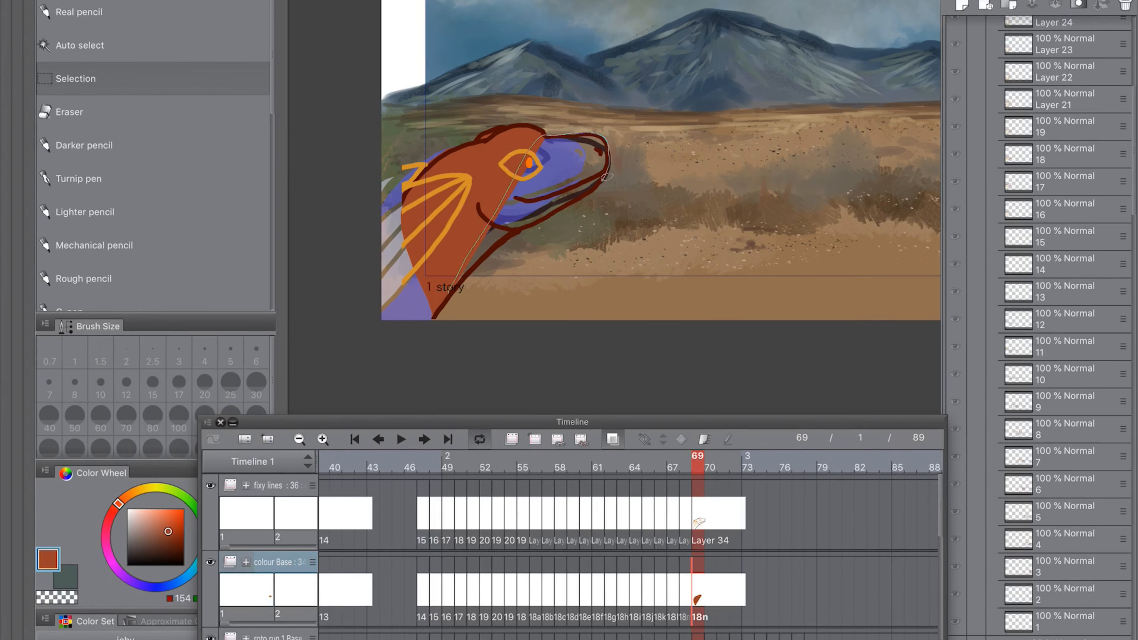
drag(607, 171, 452, 291)
key(alt+BackSpace)
key(super+d)
key(super+plus)
key(super+plus)
key(super+plus)
key(e)
click(698, 514)
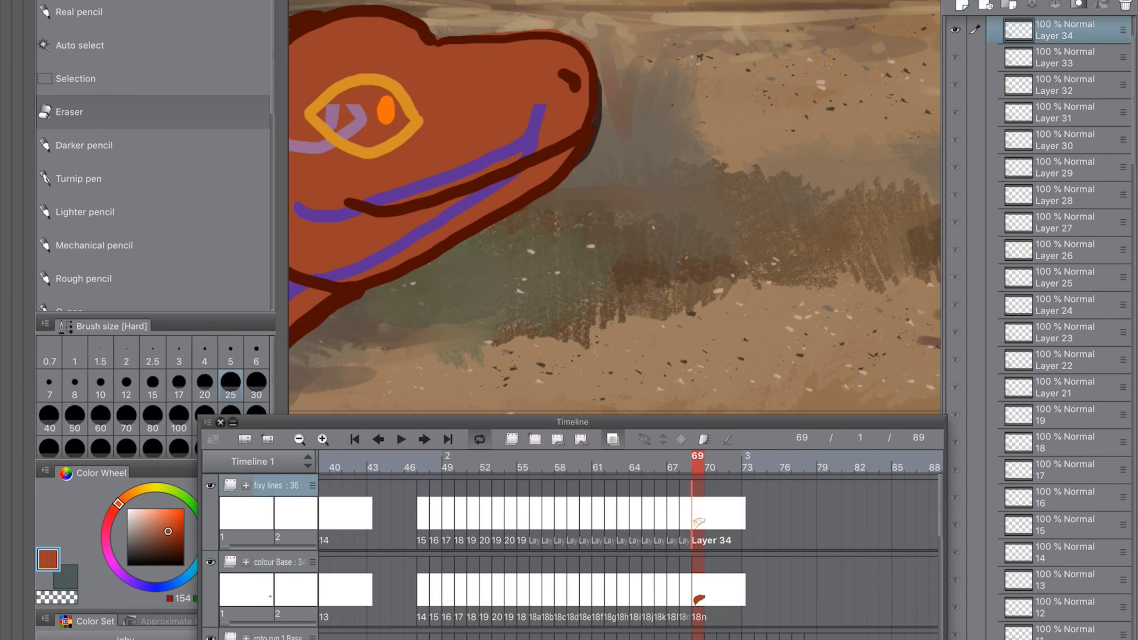
Step: Paint the eye and the frill sections yellow with the Turnip pen on colour Base cell 18n
click(698, 590)
key(super+minus)
key(super+minus)
key(p)
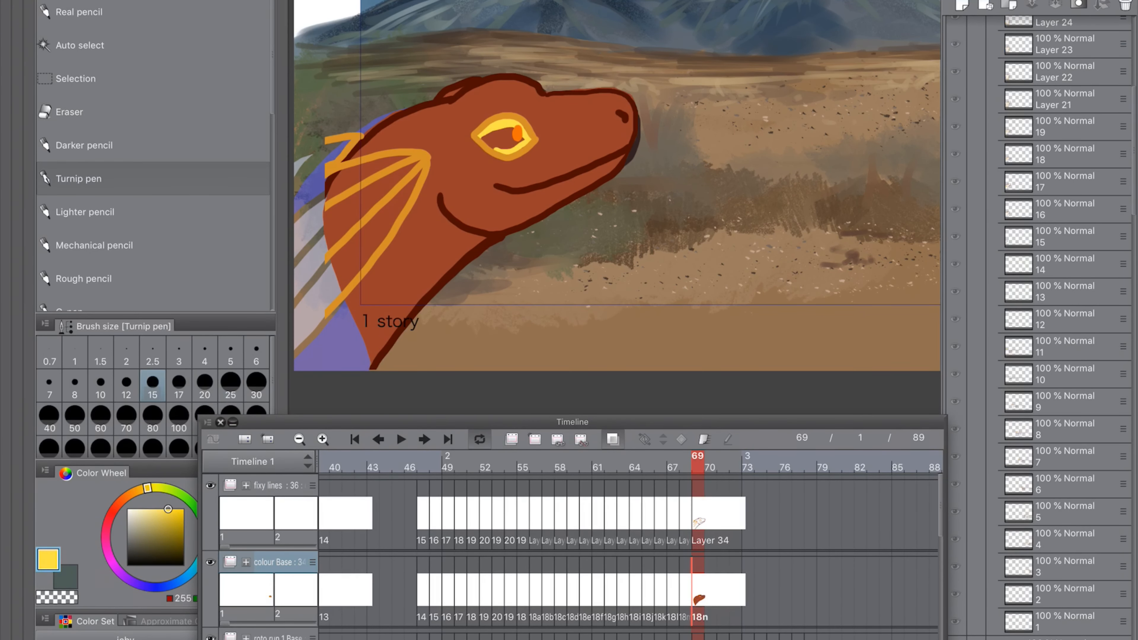
key(super+minus)
mouse_move(484, 165)
mouse_down()
mouse_move(428, 188)
mouse_move(456, 222)
mouse_up()
Step: Add new cells at frame 70: fixy lines Layer 35 and colour Base cell 18o
click(710, 513)
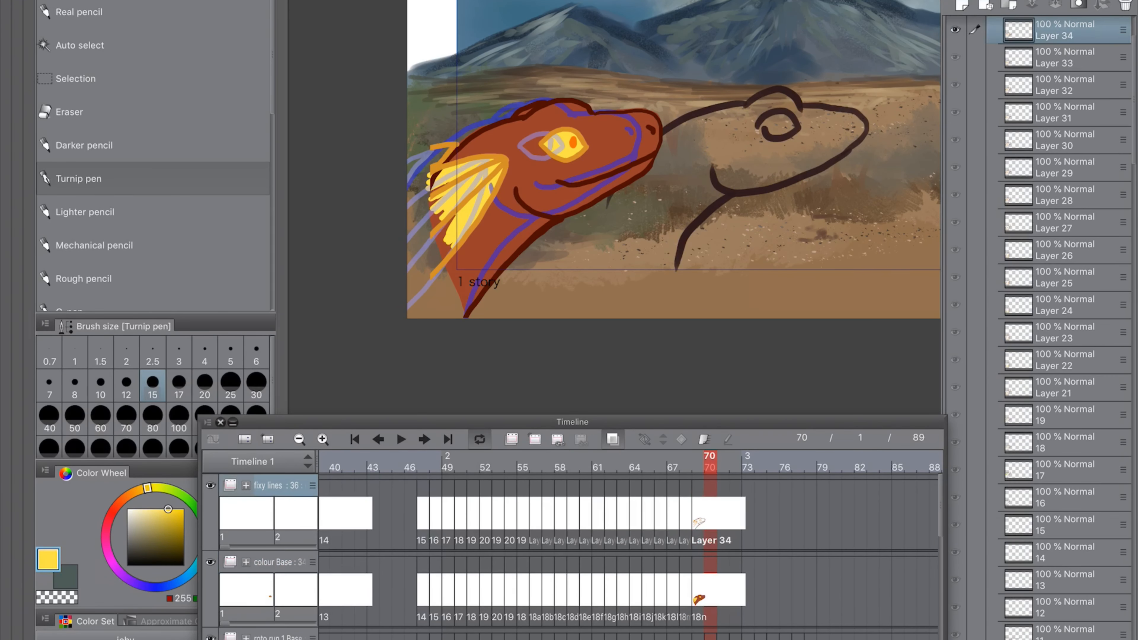
click(534, 440)
click(711, 590)
click(535, 439)
click(711, 514)
Step: Draw the head, jaw, mouth, nostril and neck outline in dark red over the rough sketch on Layer 35
drag(744, 105, 579, 191)
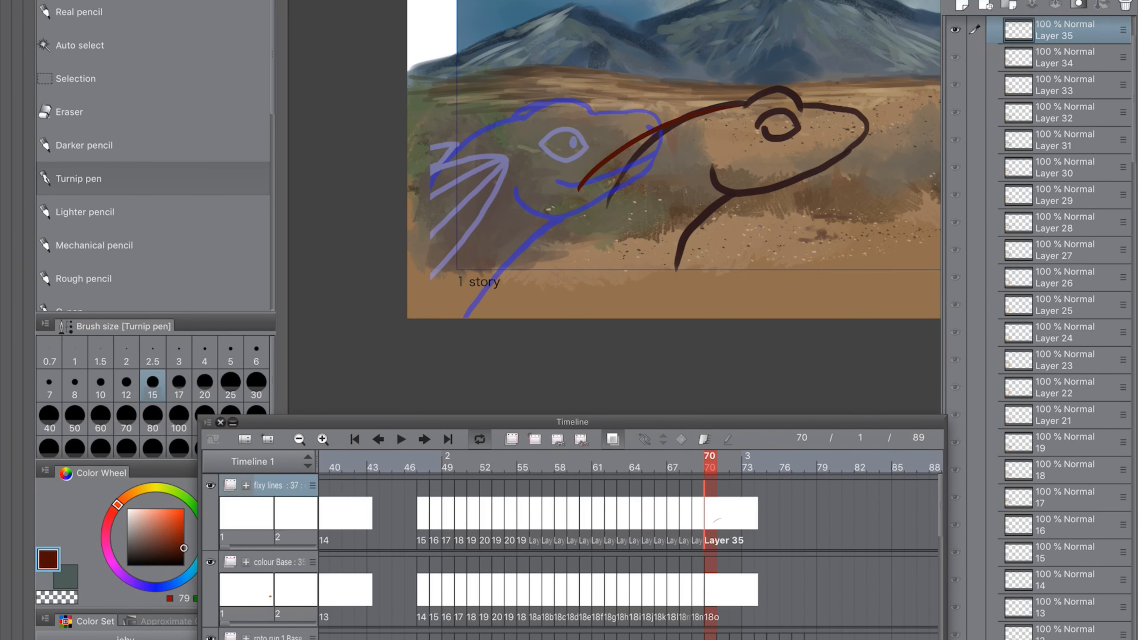
drag(802, 108, 764, 171)
mouse_move(764, 198)
mouse_down()
mouse_move(713, 182)
mouse_move(865, 135)
mouse_up()
key(ctrl+z)
click(857, 124)
drag(728, 201, 603, 300)
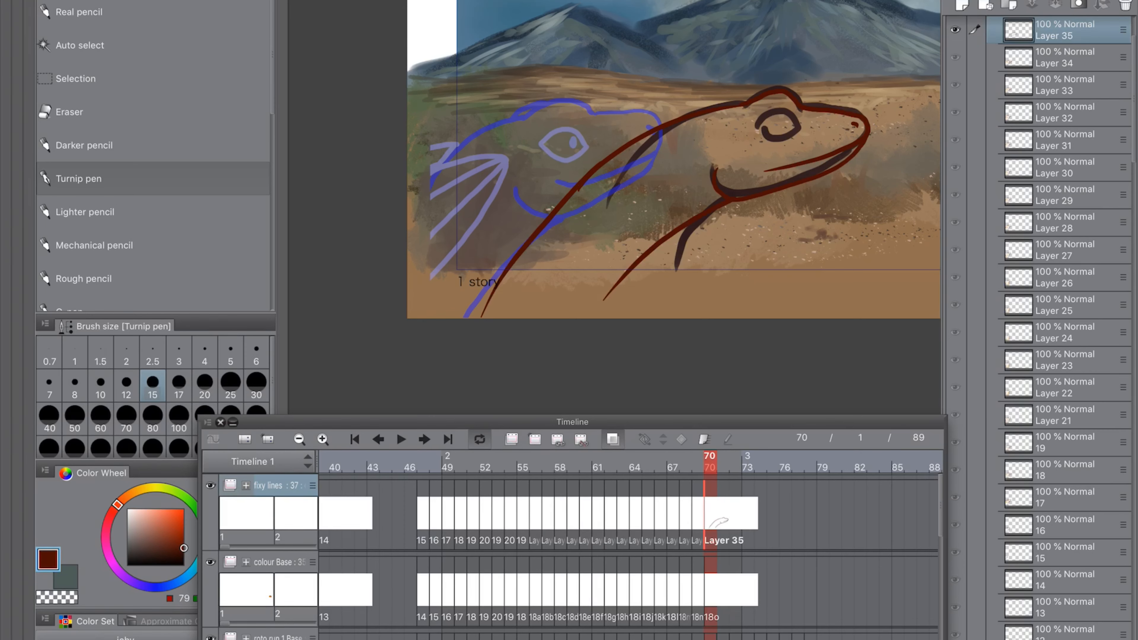
drag(592, 176, 416, 266)
Step: Draw the eye outline in orange with a brighter orange pupil on Layer 35
click(137, 491)
click(174, 520)
drag(756, 123, 800, 126)
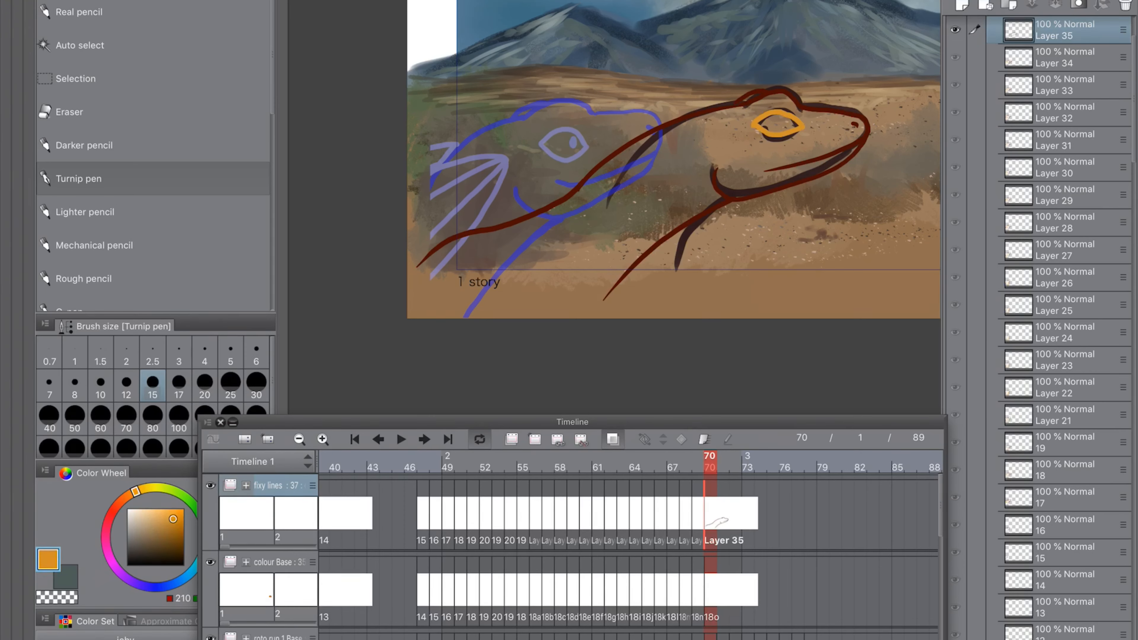
drag(730, 120, 517, 168)
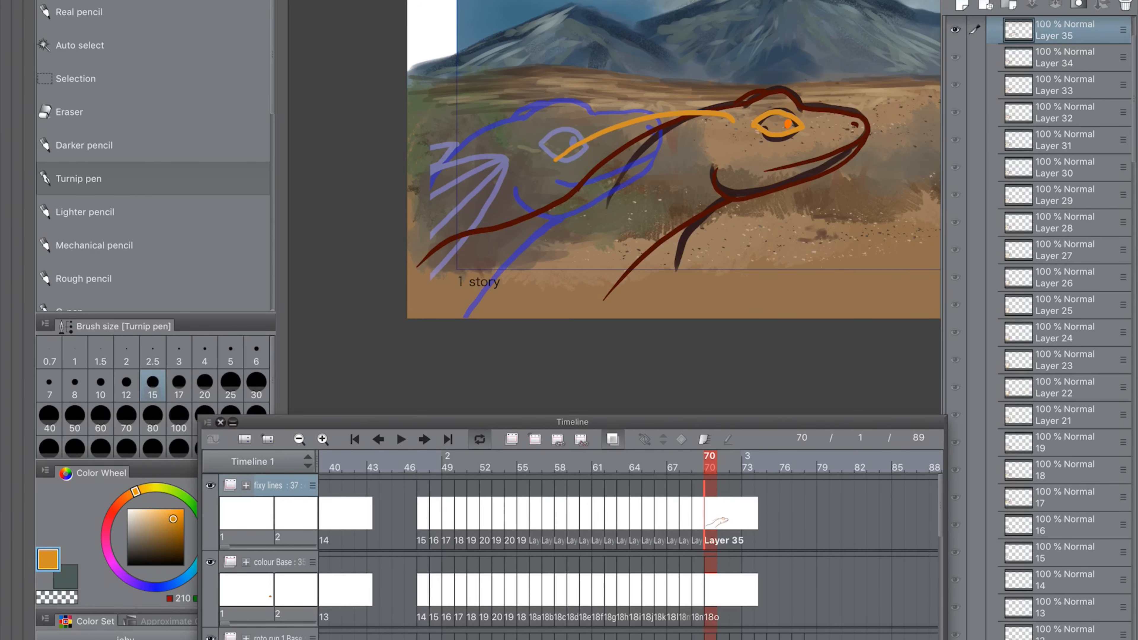
mouse_move(744, 113)
mouse_down()
mouse_move(540, 169)
mouse_move(555, 205)
mouse_up()
drag(730, 134, 591, 239)
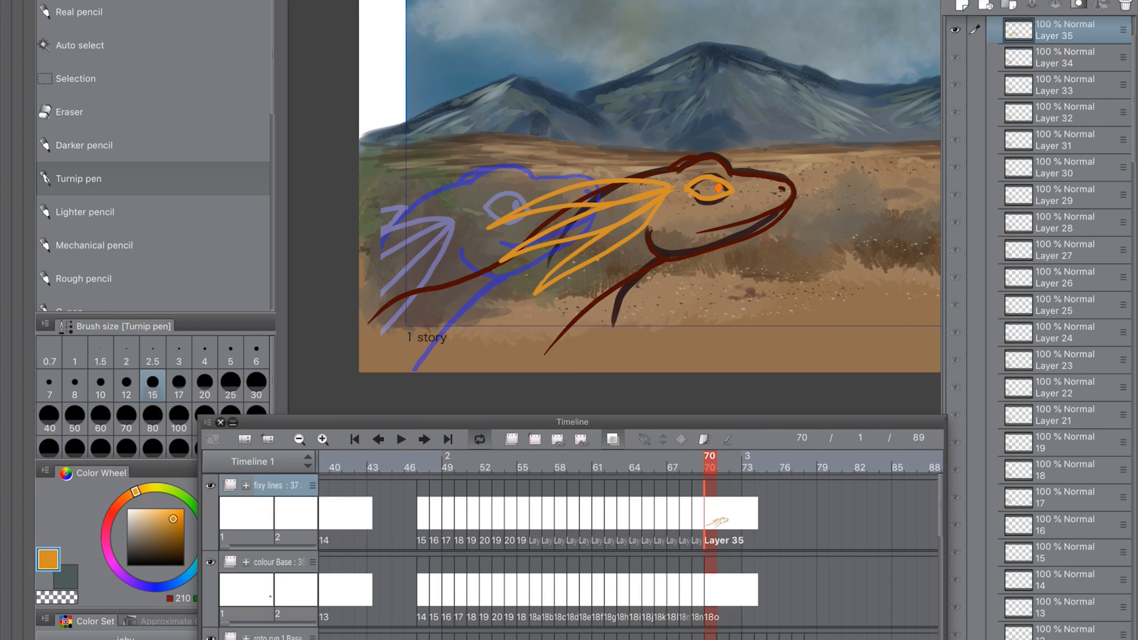
key(ctrl+z)
key(ctrl+z)
key(ctrl+z)
key(ctrl+z)
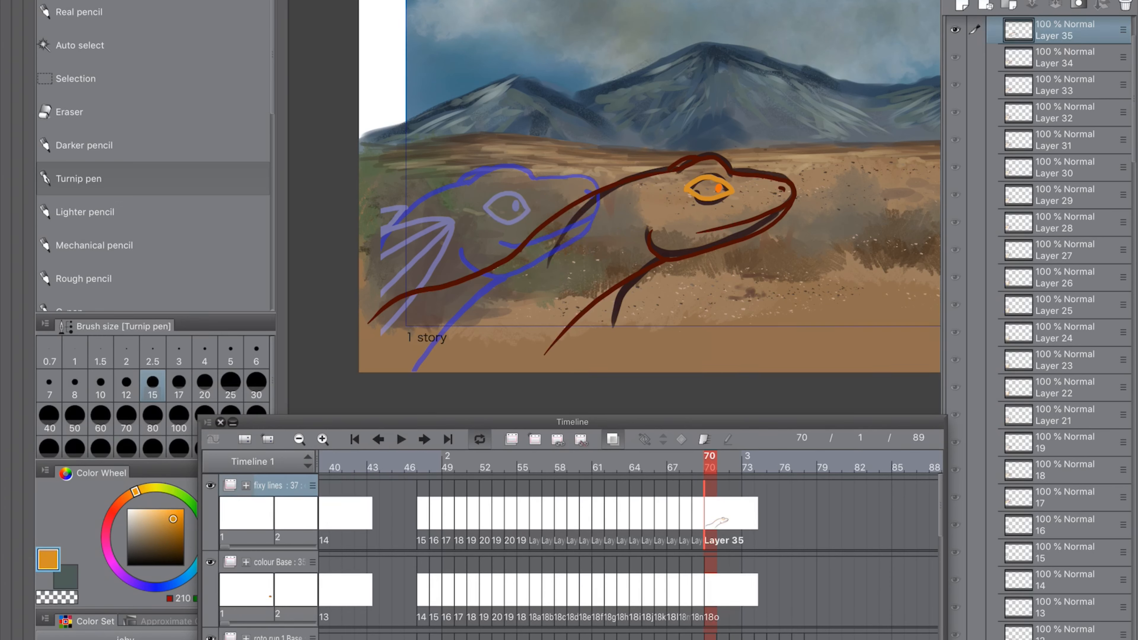
Step: Draw three curved orange frill locks sweeping back from behind the eye on Layer 35
drag(664, 180, 489, 160)
mouse_move(662, 183)
mouse_down()
mouse_move(478, 211)
mouse_move(475, 244)
mouse_up()
drag(645, 197, 484, 258)
key(e)
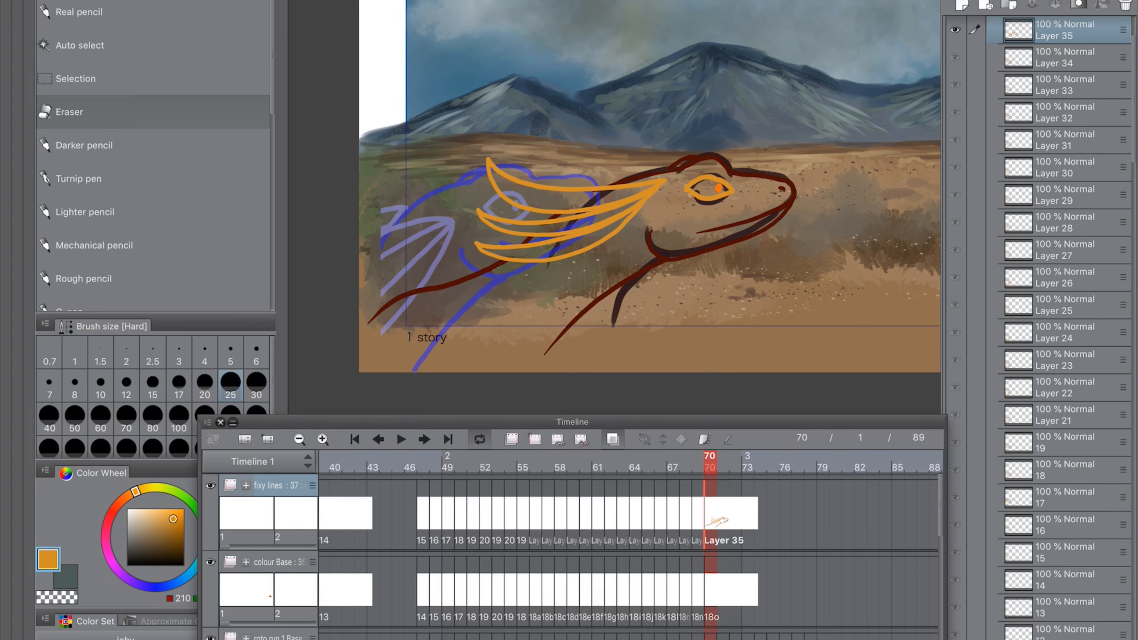
Step: Close the open base of the neck outline with a dark red curve on Layer 35
key(w)
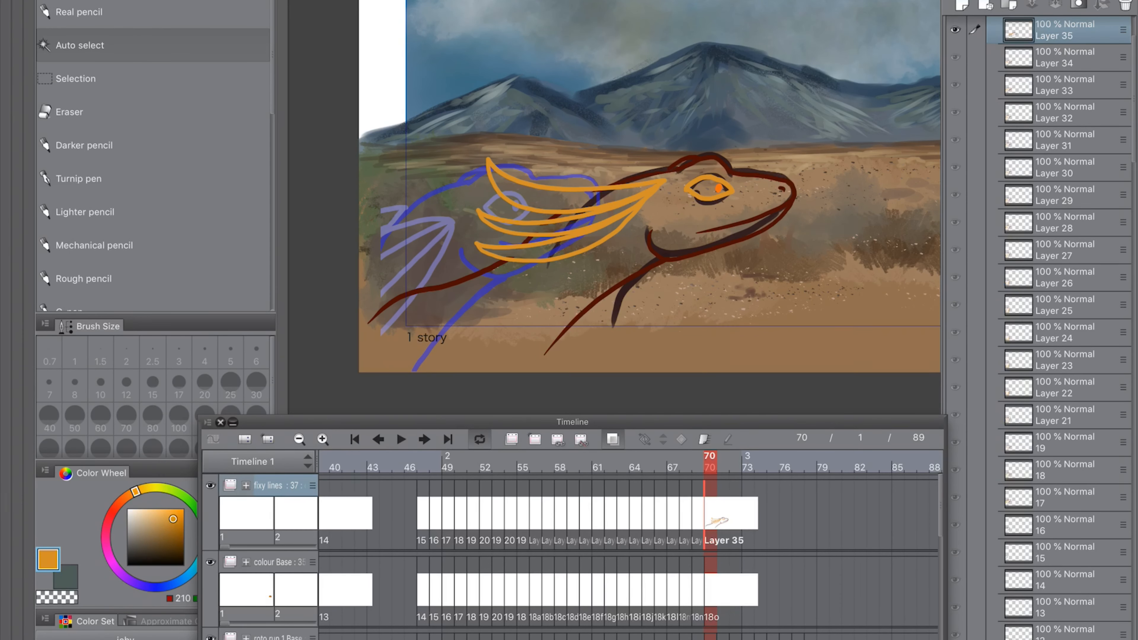
click(437, 292)
key(ctrl+d)
key(p)
drag(368, 322, 550, 352)
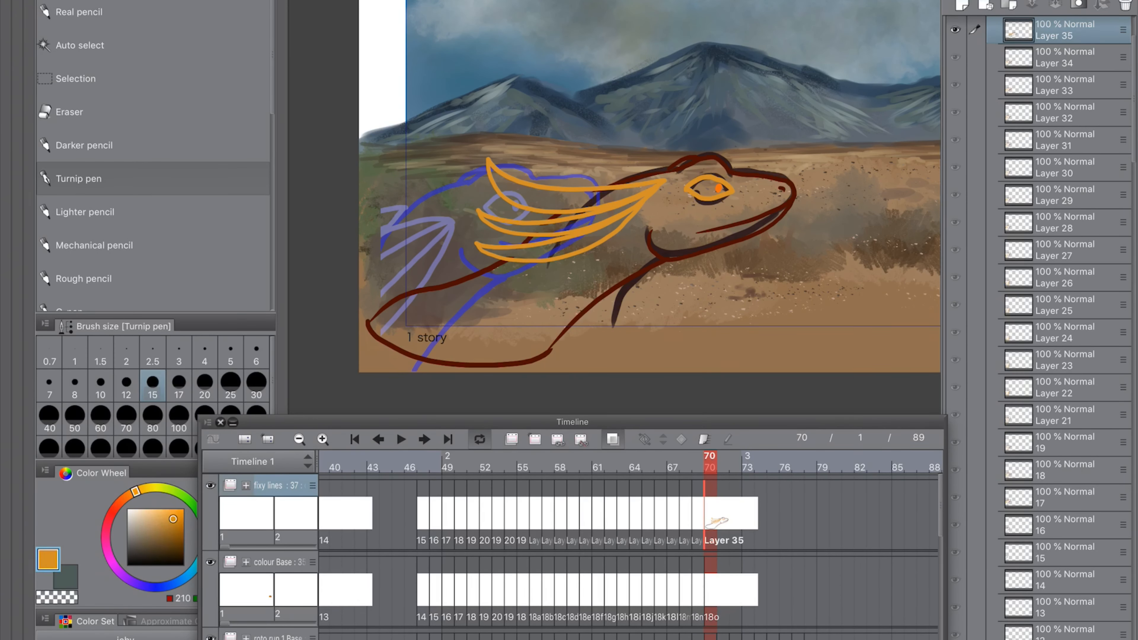
Step: Auto select the head and neck areas from Layer 35 and fill them with reddish brown on colour Base cell 18o
key(w)
click(516, 314)
click(710, 589)
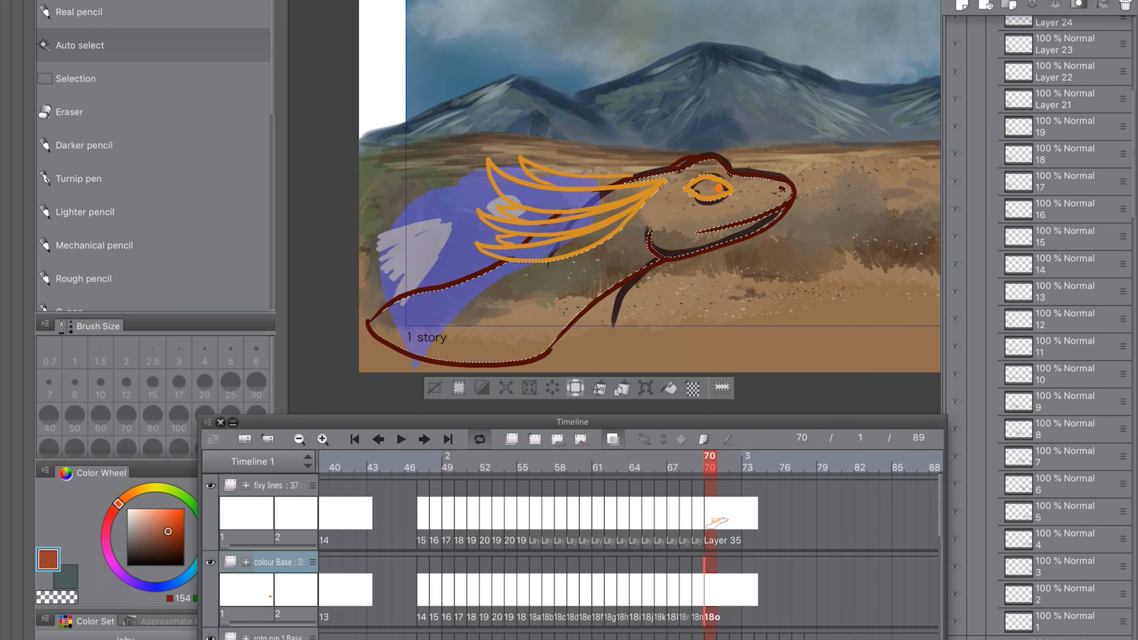
key(alt+BackSpace)
click(710, 513)
click(544, 239)
click(710, 589)
key(alt+BackSpace)
click(710, 513)
click(573, 215)
click(711, 589)
key(ctrl+d)
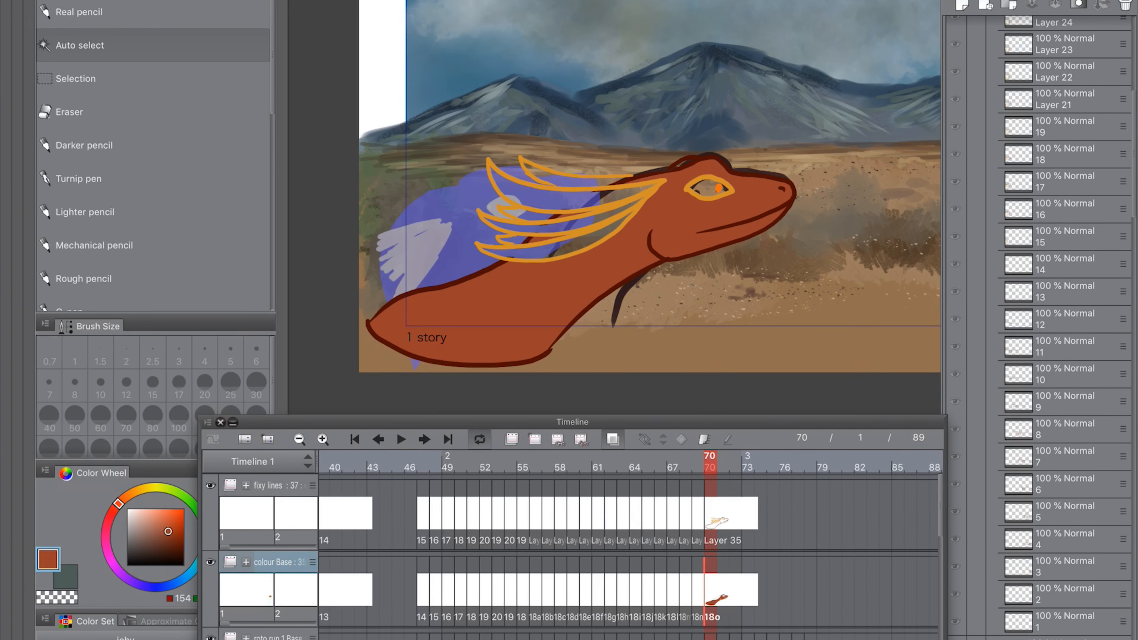
Step: Auto select the upper frill locks from Layer 35 and fill them with yellow on colour Base cell 18o
click(711, 513)
click(551, 199)
click(710, 589)
key(alt+BackSpace)
click(710, 514)
click(561, 179)
click(710, 590)
key(alt+BackSpace)
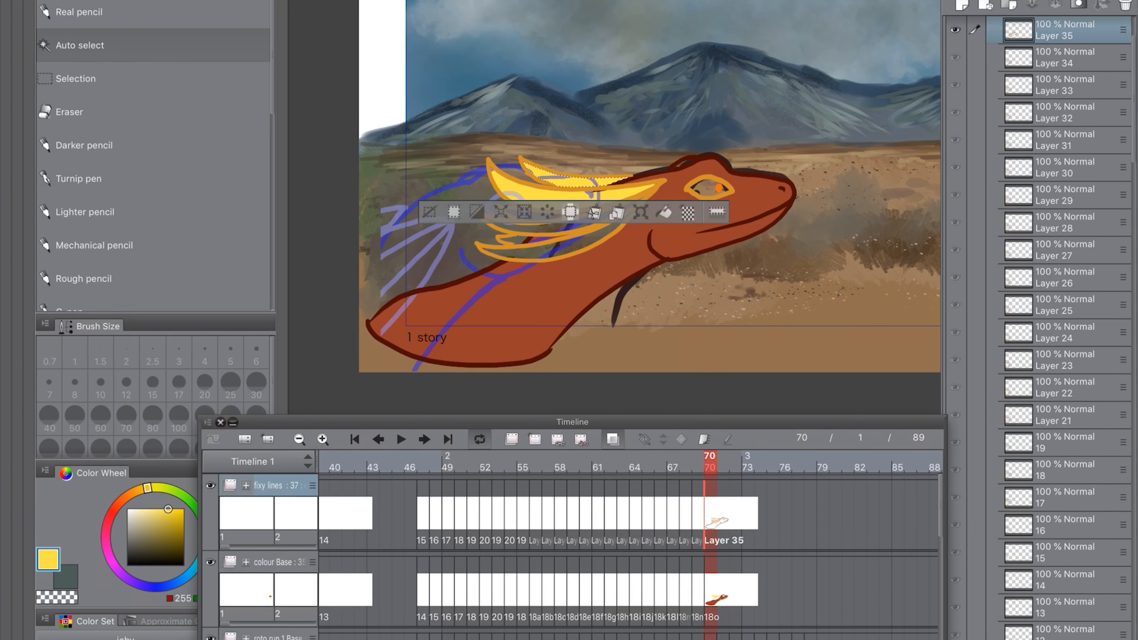
Step: Fill the remaining lower frill locks with yellow on colour Base cell 18o and clear the selection
click(556, 228)
key(alt+BackSpace)
click(555, 250)
key(alt+BackSpace)
click(508, 238)
key(alt+BackSpace)
click(515, 212)
key(alt+BackSpace)
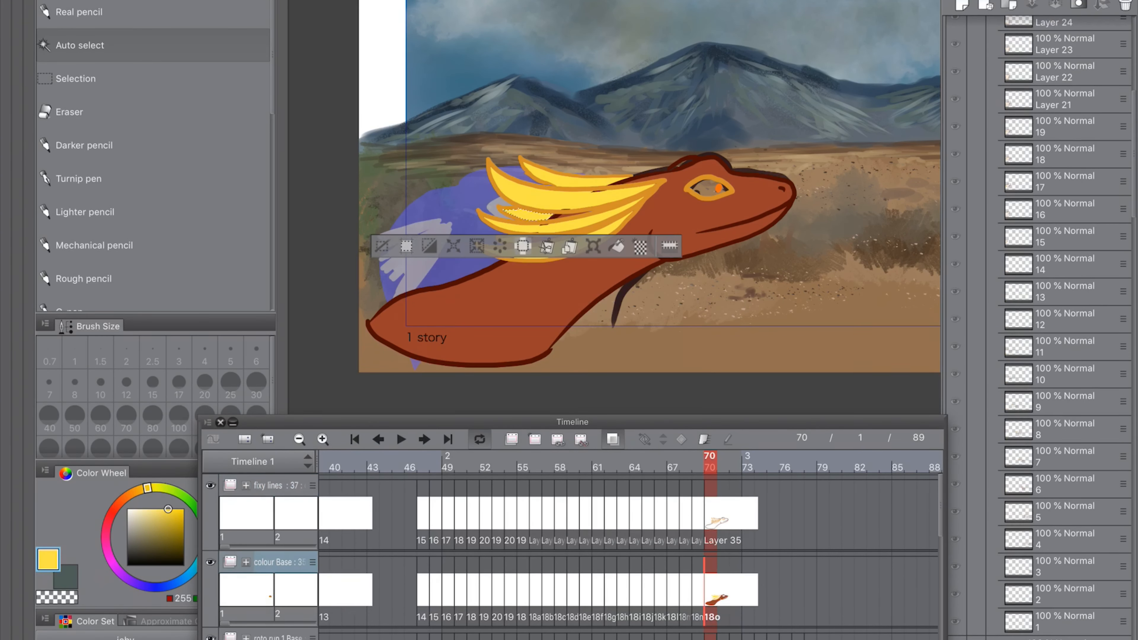
key(ctrl+d)
Step: Patch the unfilled gaps on cell 18o, using yellow at the frill tips and reddish brown on the brow ridge
click(710, 514)
scroll(554, 285, up, 5)
key(e)
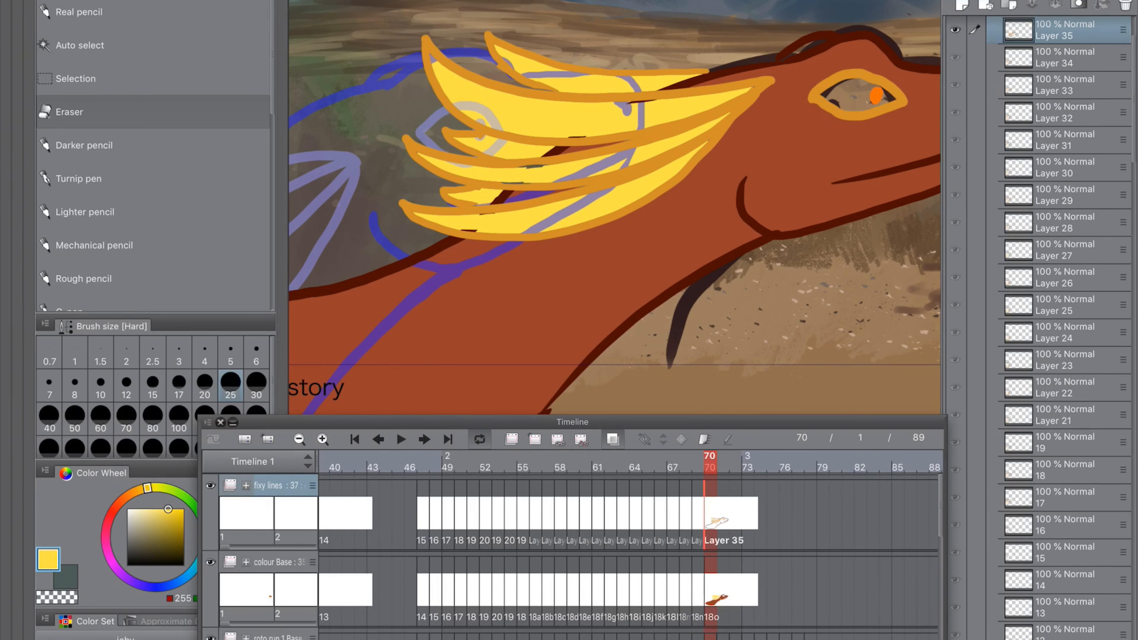
click(710, 590)
key(p)
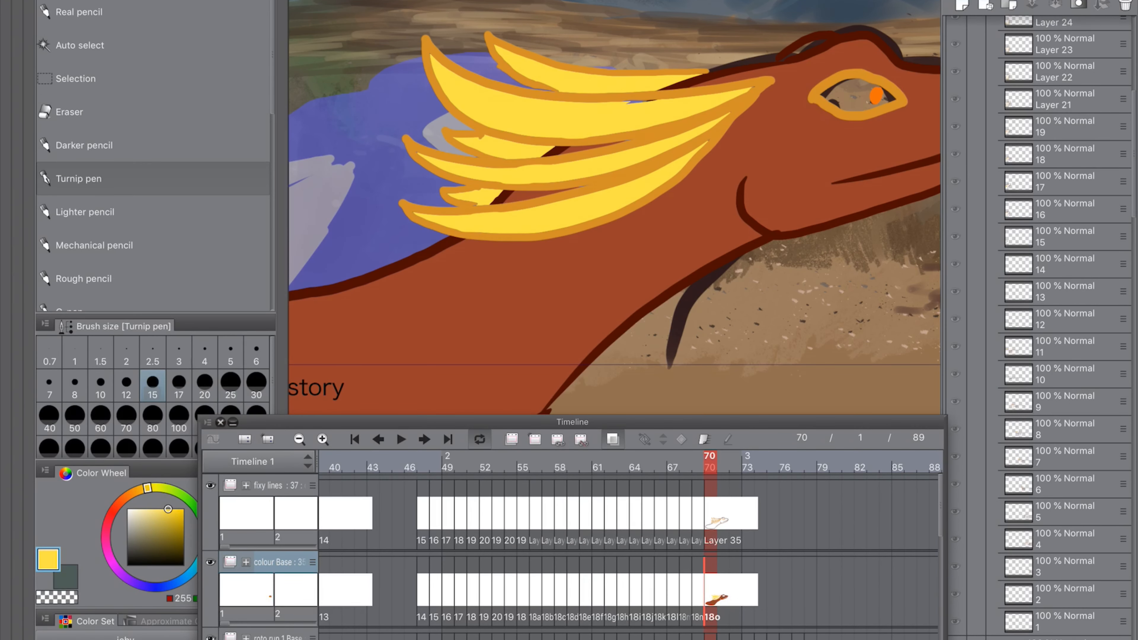
alt+click(495, 63)
drag(498, 65, 518, 82)
drag(460, 136, 482, 138)
drag(449, 195, 476, 205)
alt+click(802, 67)
drag(825, 42, 762, 62)
key(e)
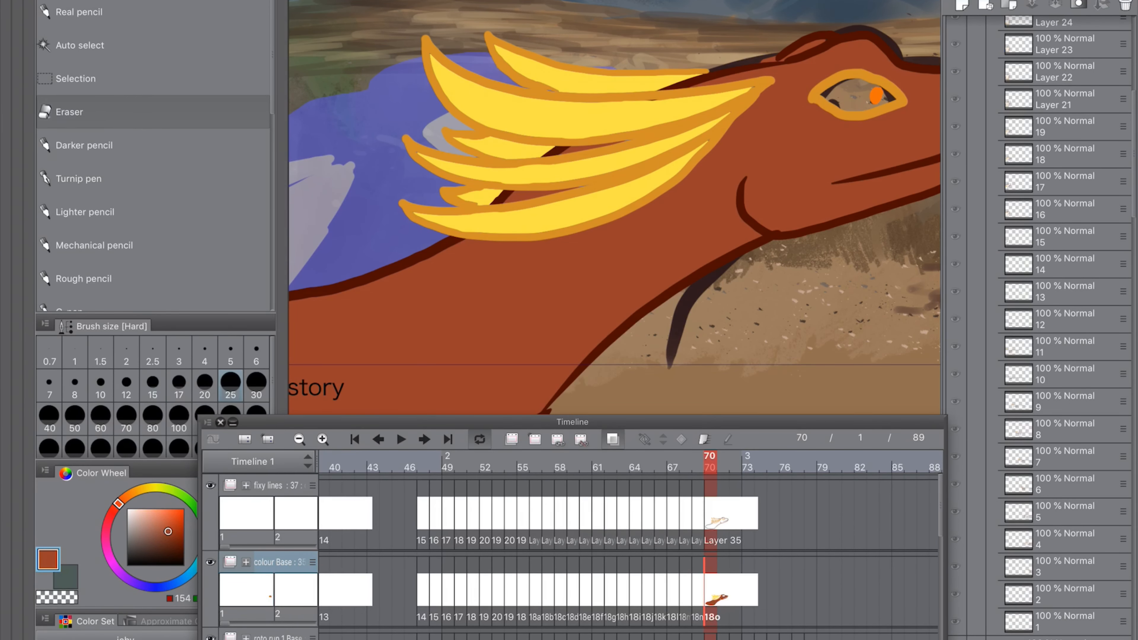
Step: Paint the inside of the eye yellow with the Turnip pen on colour Base cell 18o
alt+click(672, 112)
click(135, 179)
drag(826, 95, 887, 106)
scroll(762, 222, down, 2)
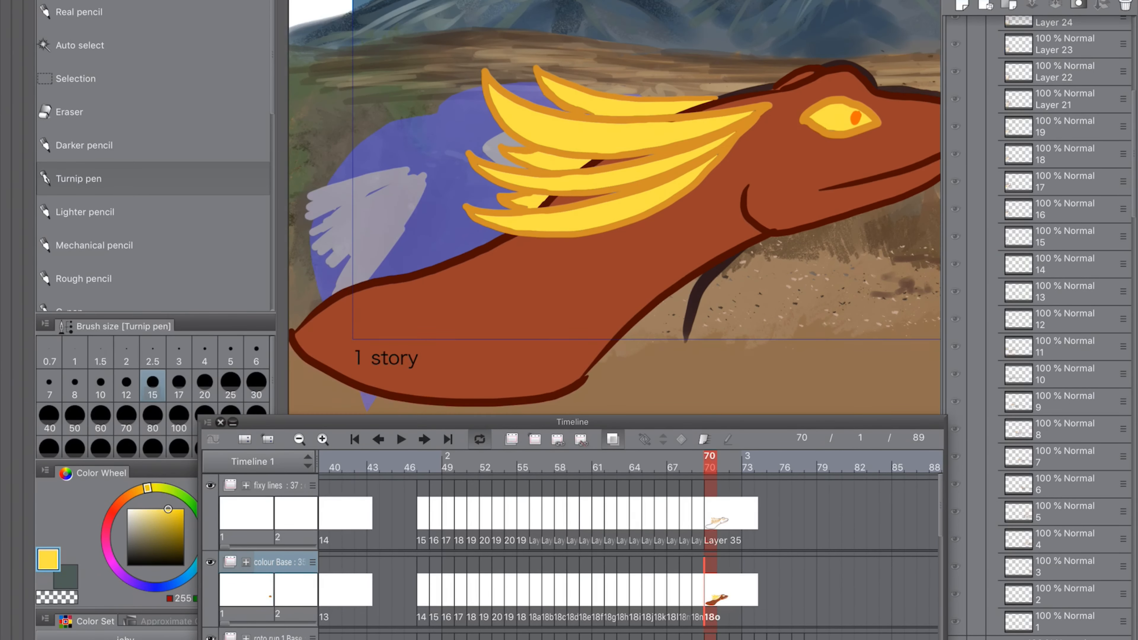
Step: Apply a slightly enlarged Movable blur to the line art on Layer 35, with direction 0, Front and back position and Box method
click(710, 513)
click(298, 1)
click(372, 120)
click(298, 1)
click(298, 2)
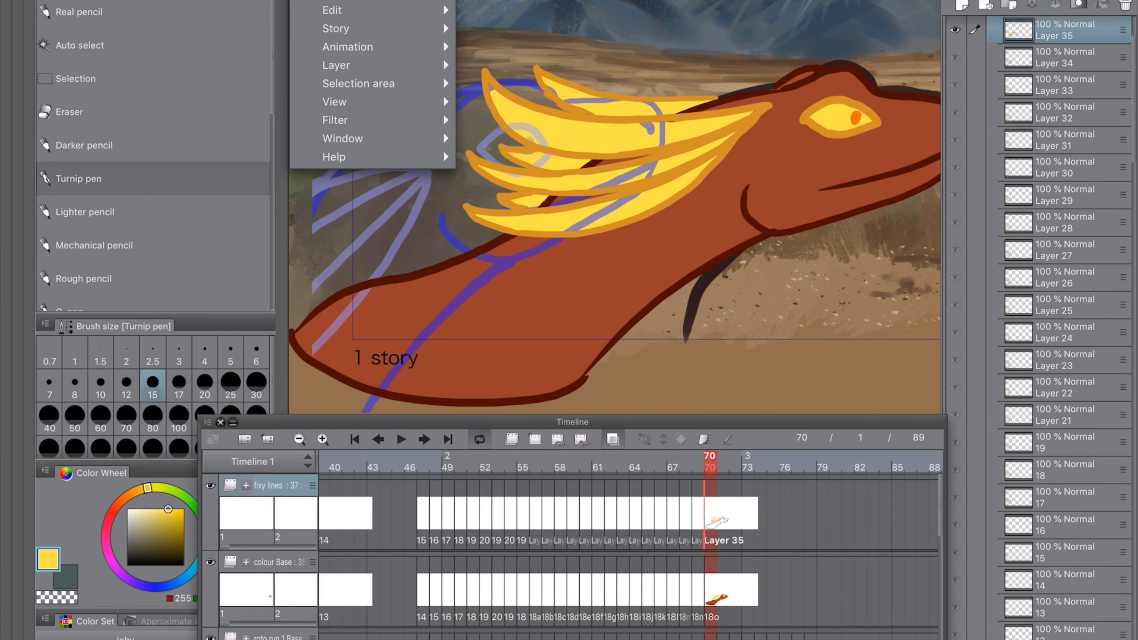
mouse_move(334, 120)
mouse_move(490, 119)
click(686, 178)
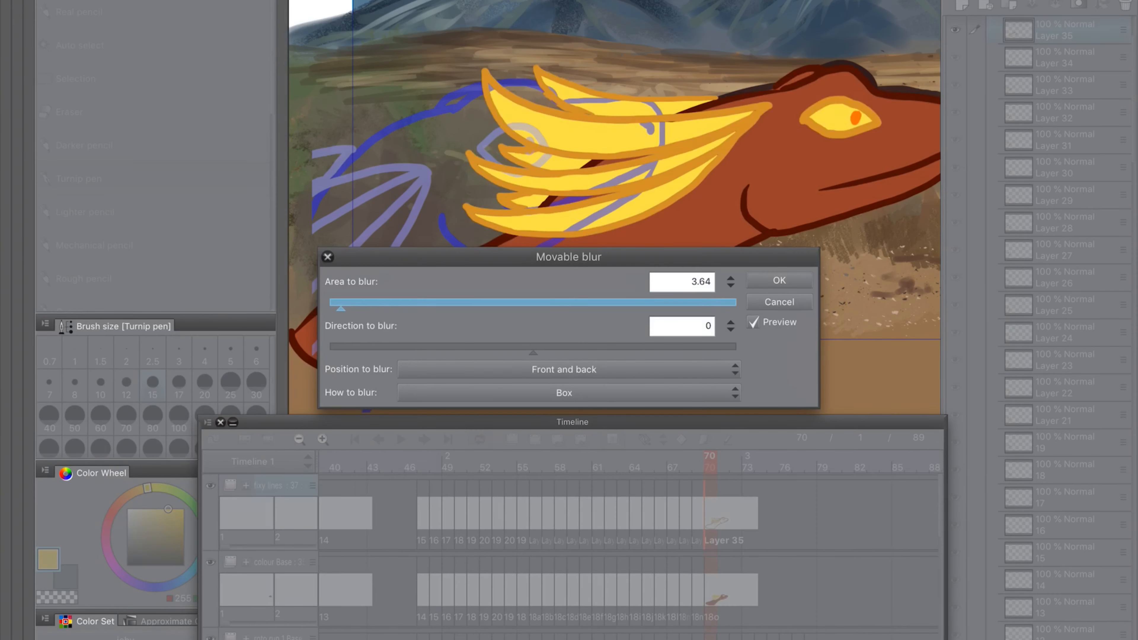
drag(341, 308, 353, 308)
click(780, 280)
Step: Touch up cell 18o with reddish brown at the jaw crease and around the eye, and yellow along the eye's edge
scroll(791, 159, down, 2)
click(716, 590)
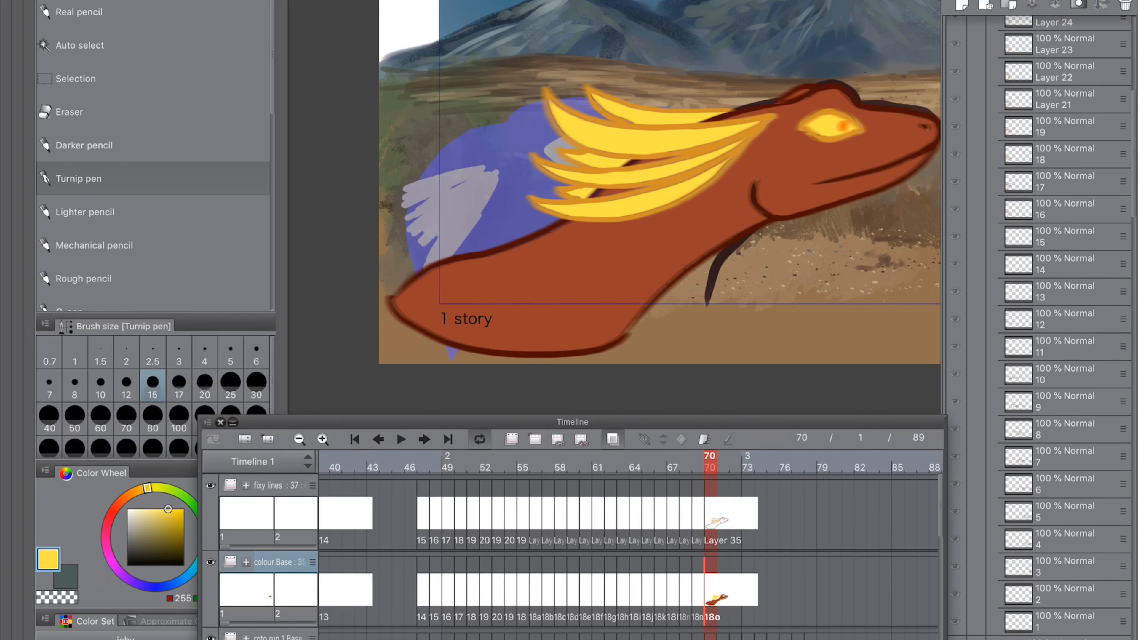
alt+click(741, 192)
drag(755, 183, 754, 202)
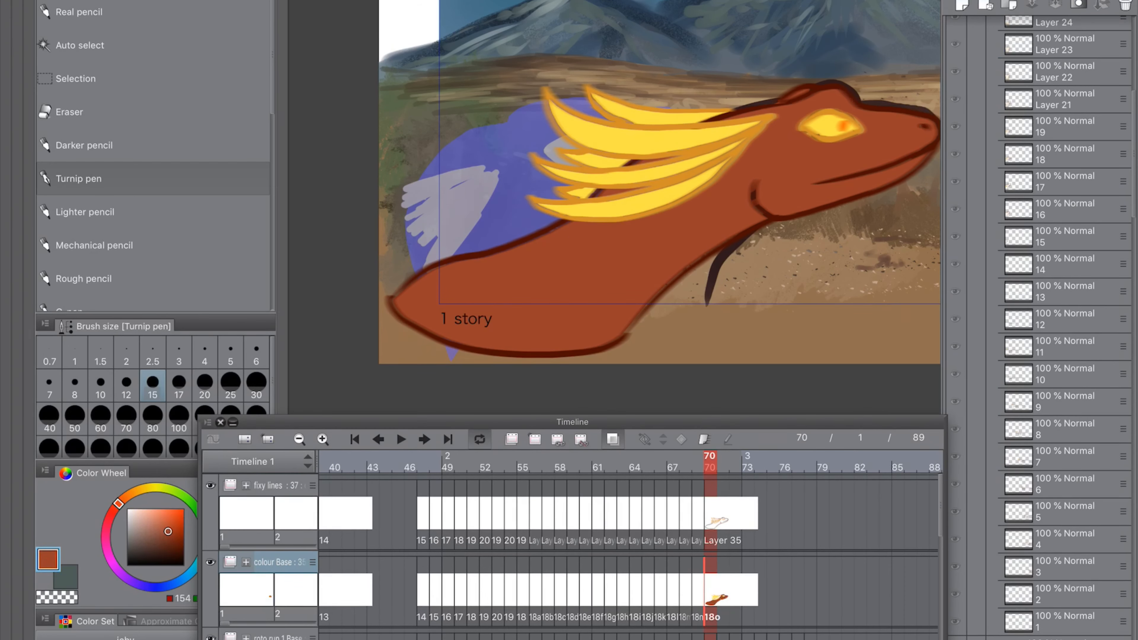
alt+click(821, 127)
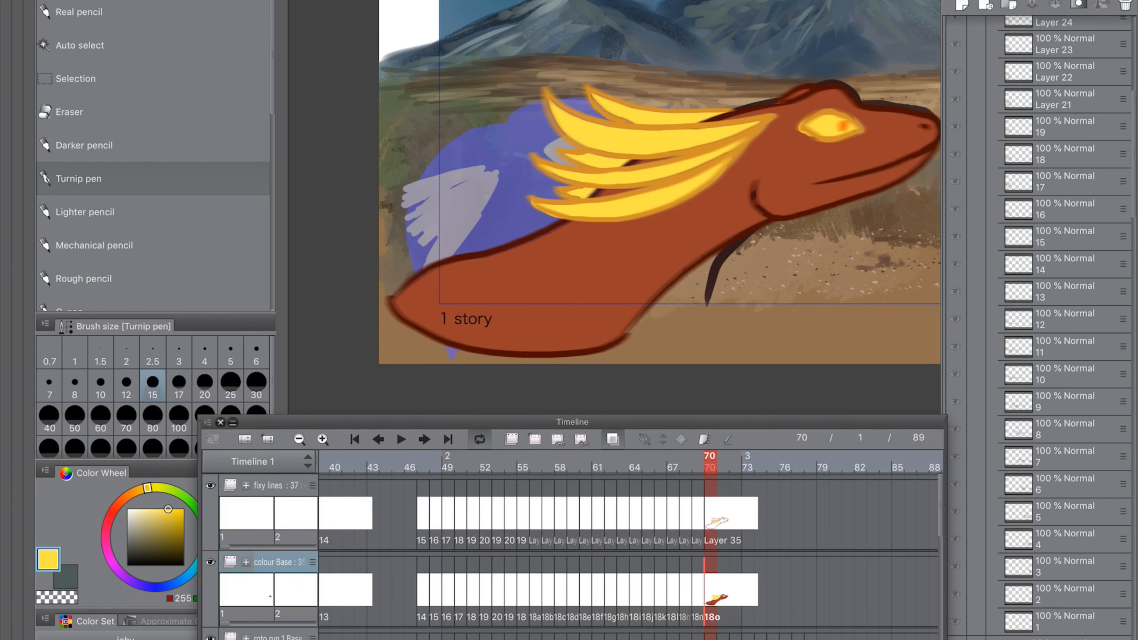
drag(801, 122, 846, 109)
scroll(831, 131, up, 5)
alt+click(556, 166)
drag(580, 139, 651, 59)
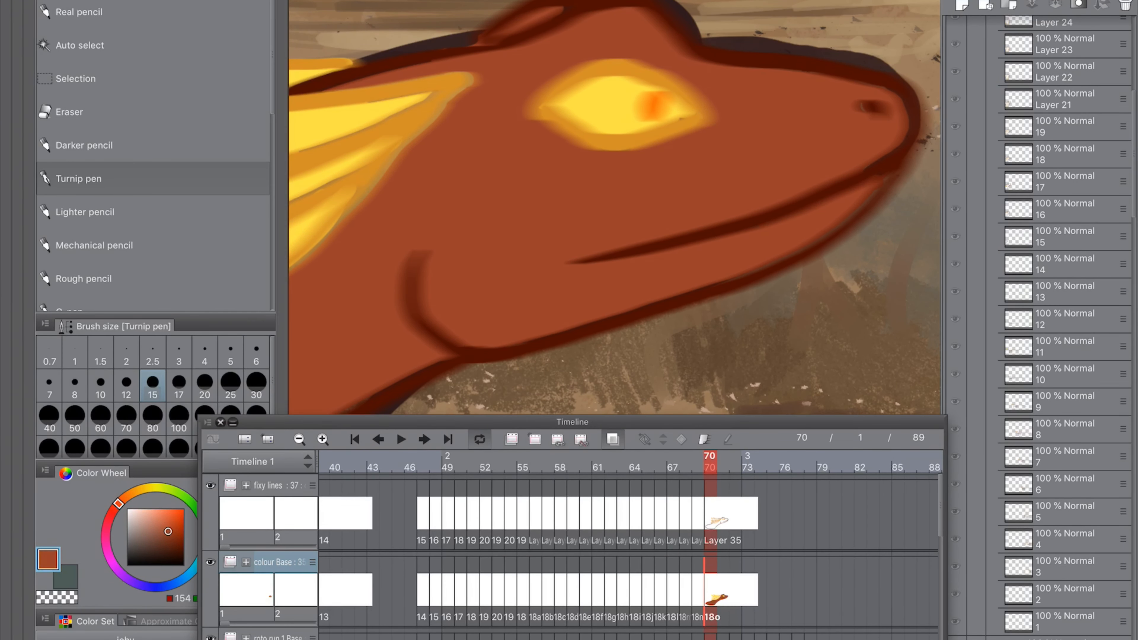
scroll(868, 84, down, 5)
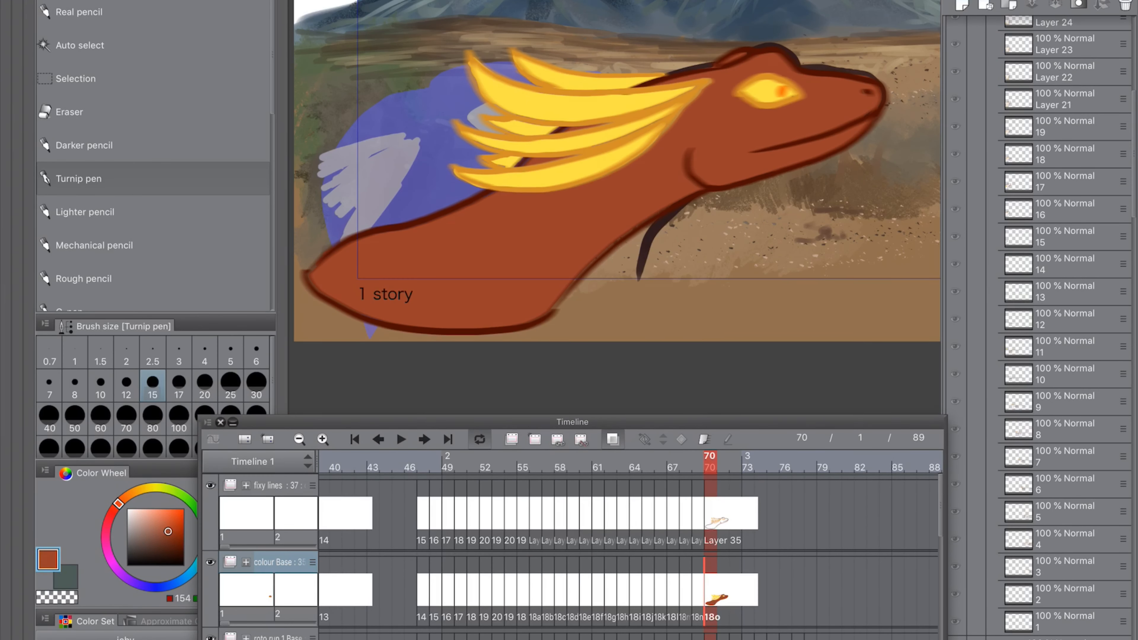
scroll(723, 150, down, 2)
click(299, 1)
click(332, 2)
click(492, 66)
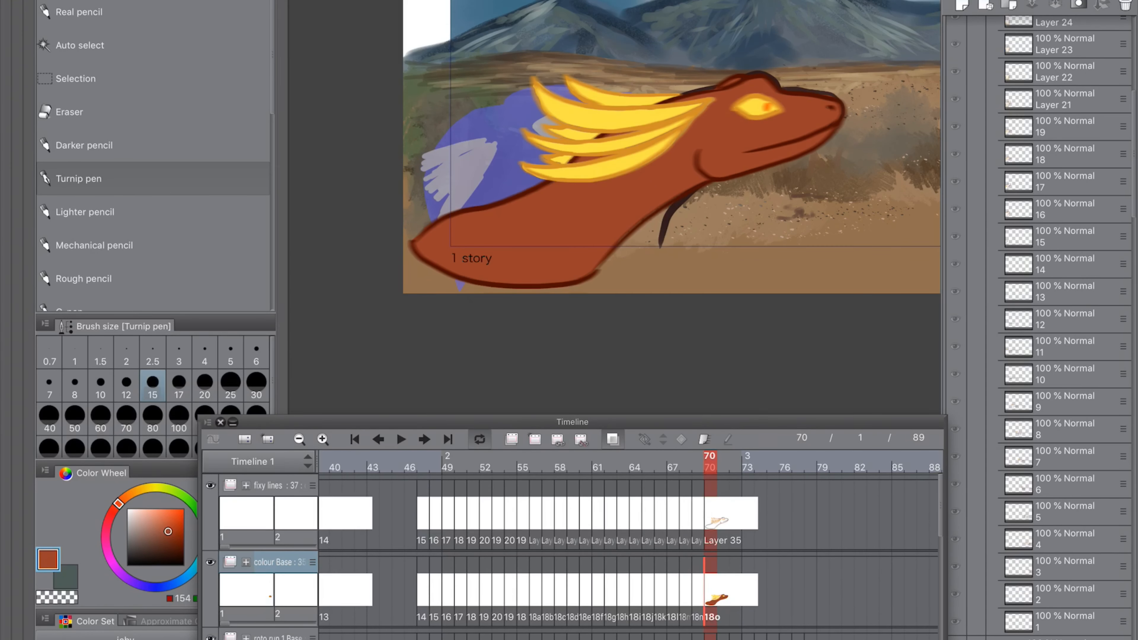
Step: Add new cells at frame 71: fixy lines Layer 36 and colour Base cell 18p
click(723, 513)
click(535, 440)
click(723, 590)
click(535, 440)
drag(673, 180, 606, 189)
Step: Draw the head, mouth and neck outline in dark red on Layer 36, closing the neck's base with a curve
click(723, 513)
mouse_move(730, 82)
mouse_down()
mouse_move(855, 111)
mouse_move(697, 145)
mouse_up()
drag(761, 131, 851, 108)
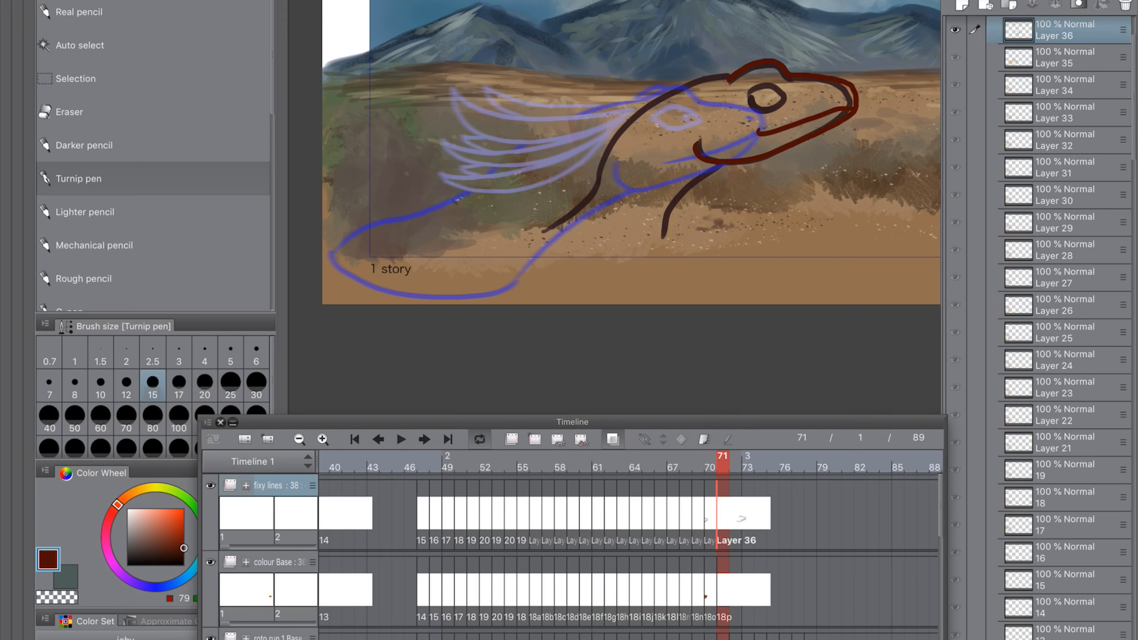
key(ctrl+z)
drag(770, 127, 851, 110)
mouse_move(753, 62)
mouse_down()
mouse_move(625, 113)
mouse_move(489, 268)
mouse_up()
drag(695, 185, 506, 264)
key(ctrl+z)
drag(732, 165, 507, 263)
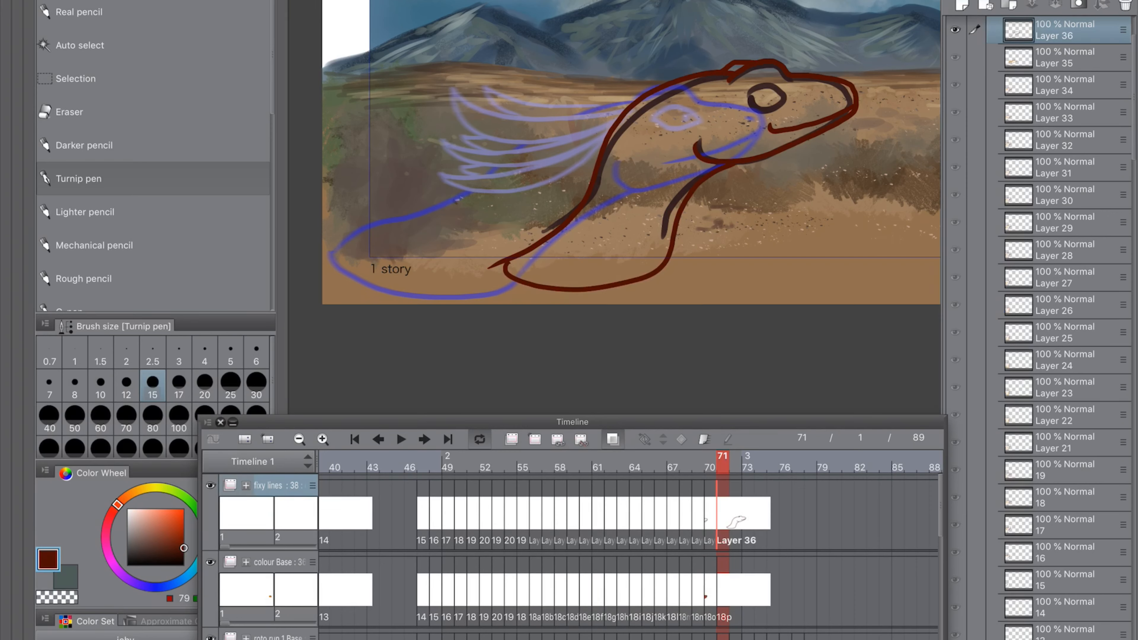
Step: Auto select the outlined head and neck from Layer 36 and fill them with reddish brown on colour Base cell 18p
click(125, 637)
click(153, 46)
click(627, 224)
click(723, 590)
click(126, 638)
click(769, 313)
click(533, 313)
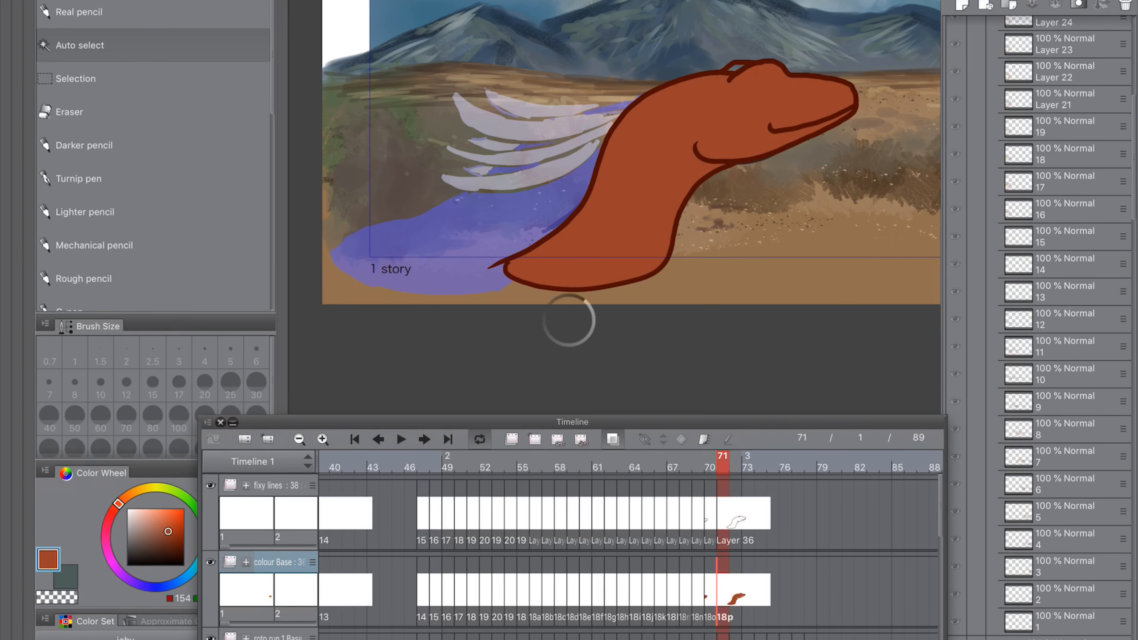
Step: Hide the colour Base folder and draw the eye outline and three frill locks in orange on Layer 36
click(153, 178)
click(723, 513)
click(723, 590)
click(211, 562)
click(125, 638)
click(723, 513)
mouse_move(745, 97)
mouse_down()
mouse_move(751, 105)
mouse_move(536, 95)
mouse_up()
drag(536, 95, 719, 95)
drag(612, 129, 525, 127)
drag(525, 127, 714, 101)
drag(620, 152, 548, 157)
drag(548, 157, 717, 99)
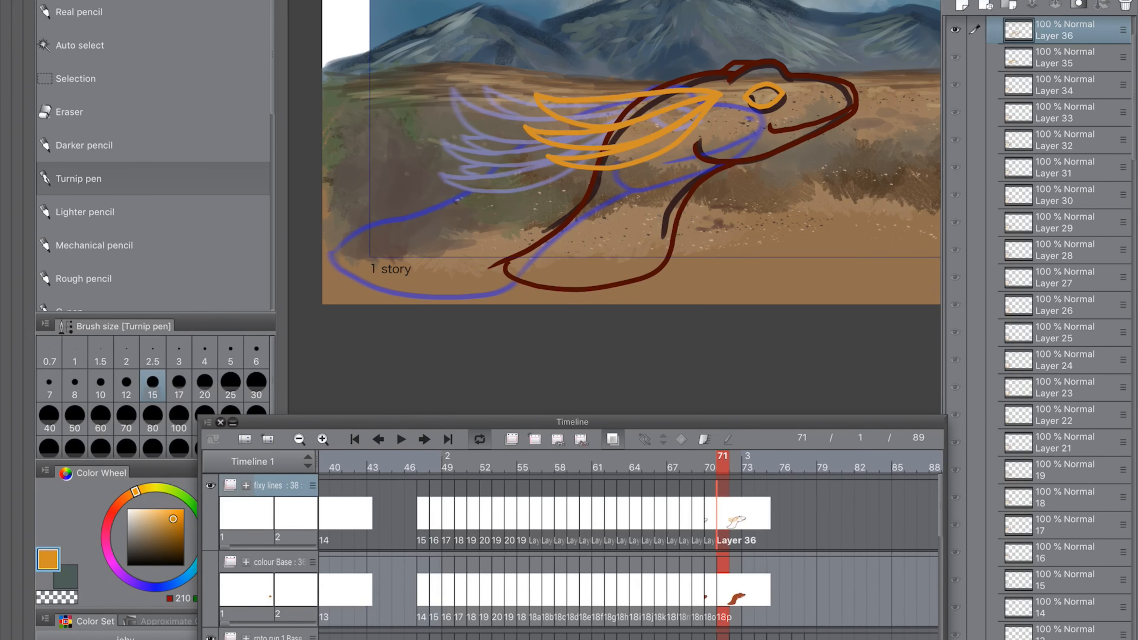
Step: Add an upper frill lock in orange and the nostril in dark red on Layer 36
key(e)
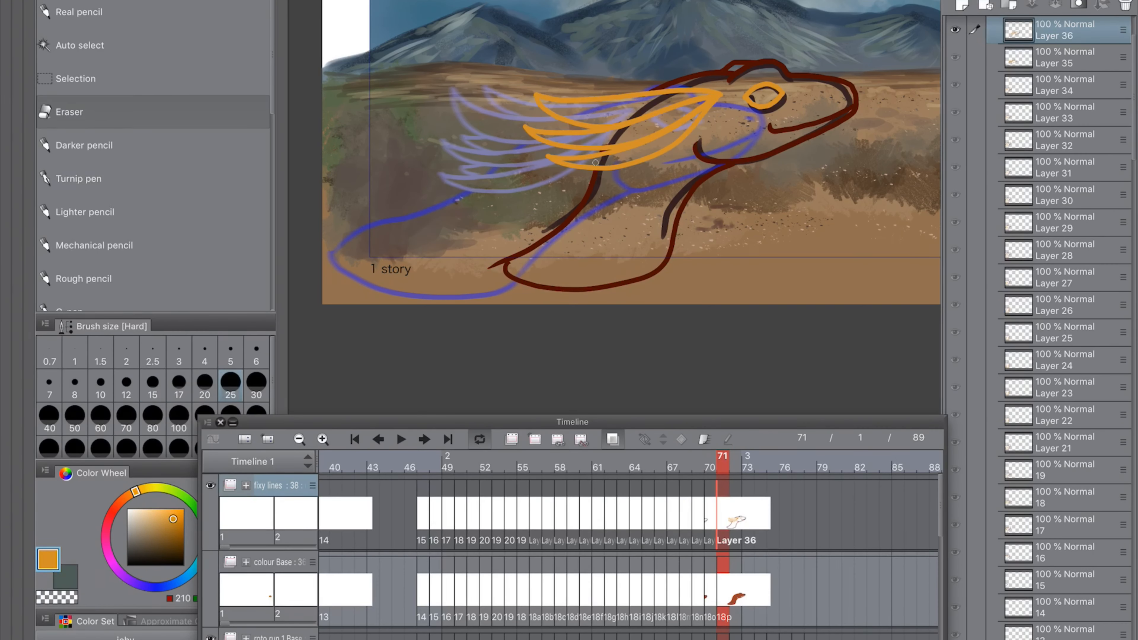
key(p)
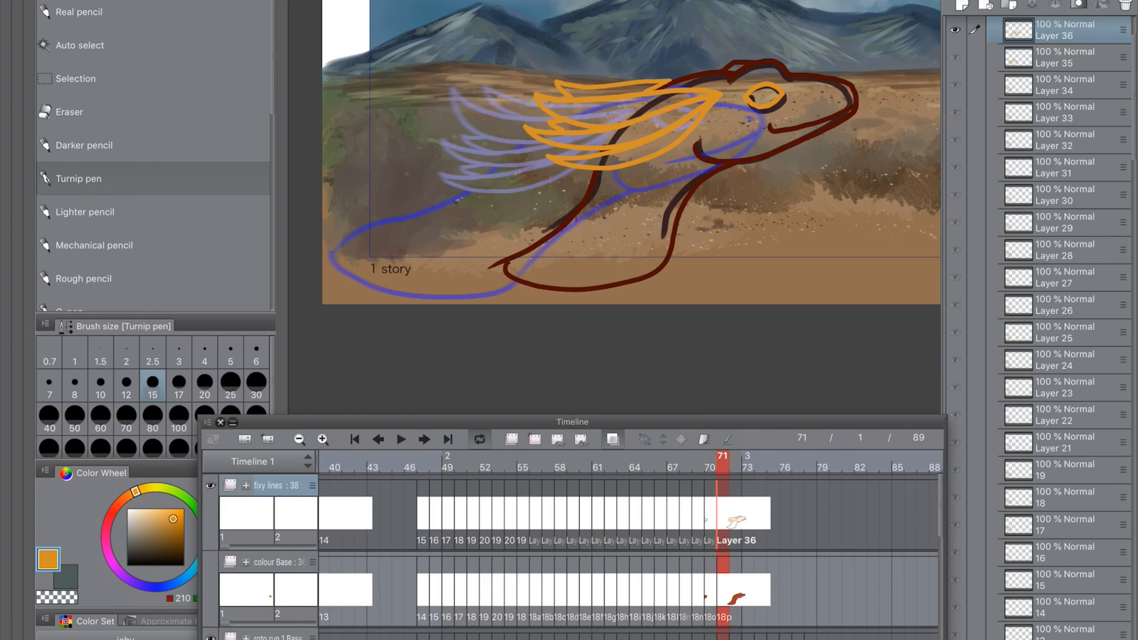
alt+click(854, 96)
Step: Show the colour Base folder again and fill the eye with yellow on cell 18p
key(w)
click(641, 215)
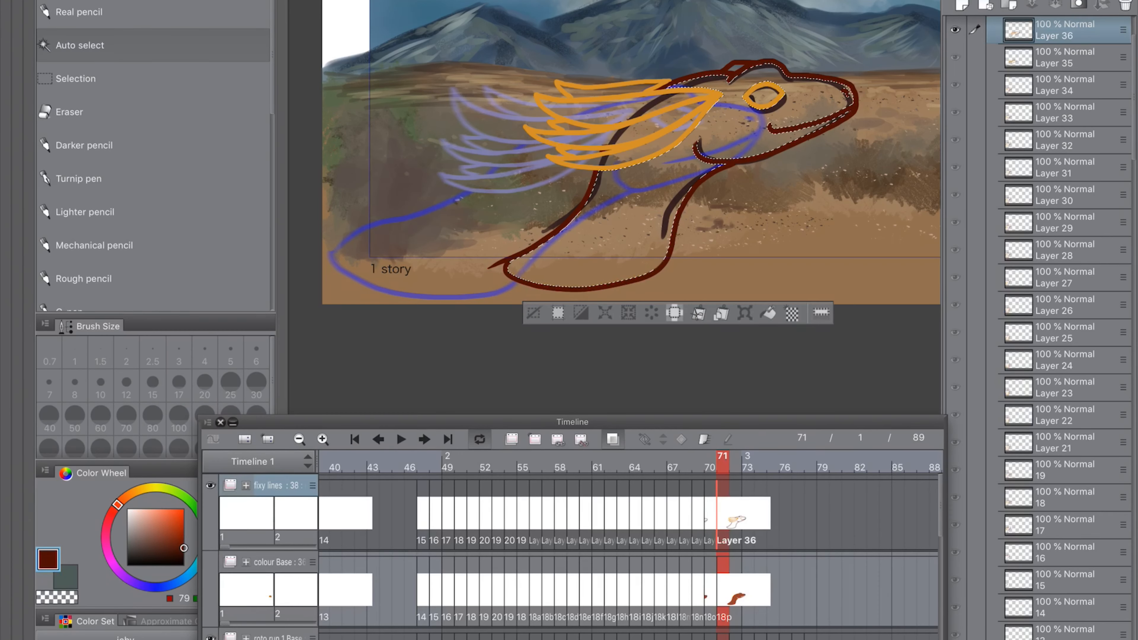
click(724, 589)
click(211, 562)
click(723, 514)
click(764, 95)
click(723, 590)
key(alt+BackSpace)
Step: Auto select two middle frill locks outlined on Layer 36 and fill them with yellow on cell 18p
click(723, 513)
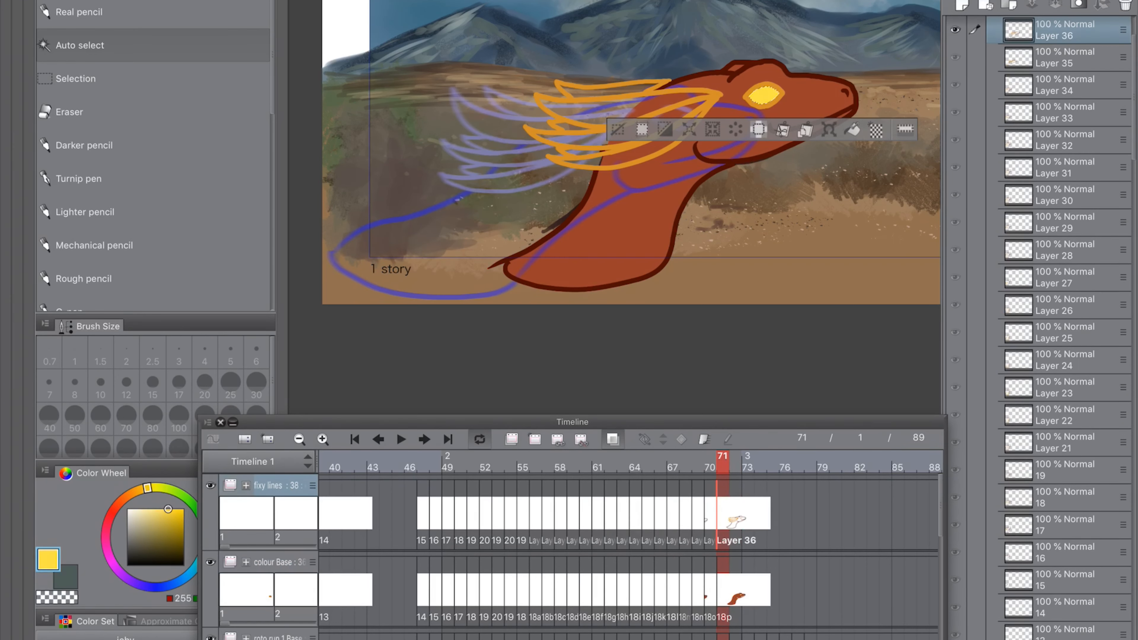
click(627, 108)
click(723, 589)
key(alt+BackSpace)
click(723, 513)
click(628, 133)
click(723, 589)
key(alt+BackSpace)
Step: Fill the uppermost and remaining lower frill locks with yellow on cell 18p, then clear the selection
click(723, 514)
click(601, 91)
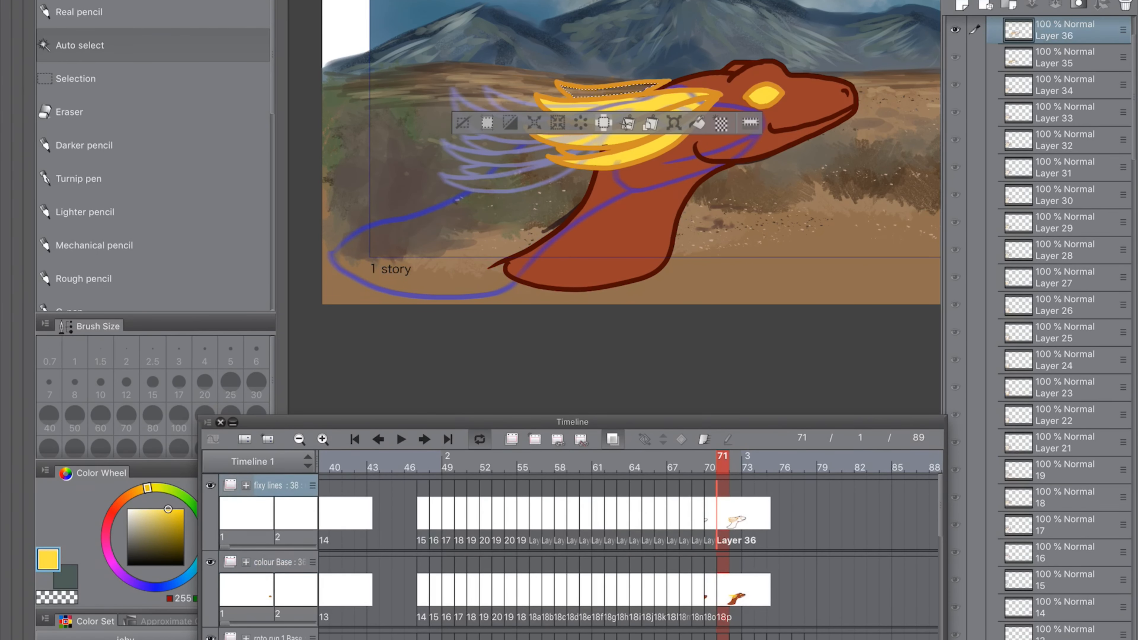
click(723, 589)
key(alt+BackSpace)
click(723, 513)
click(578, 151)
click(723, 589)
key(ctrl+d)
Step: Draw a small orange pupil inside the yellow eye on Layer 36 with the Turnip pen
click(127, 496)
click(181, 510)
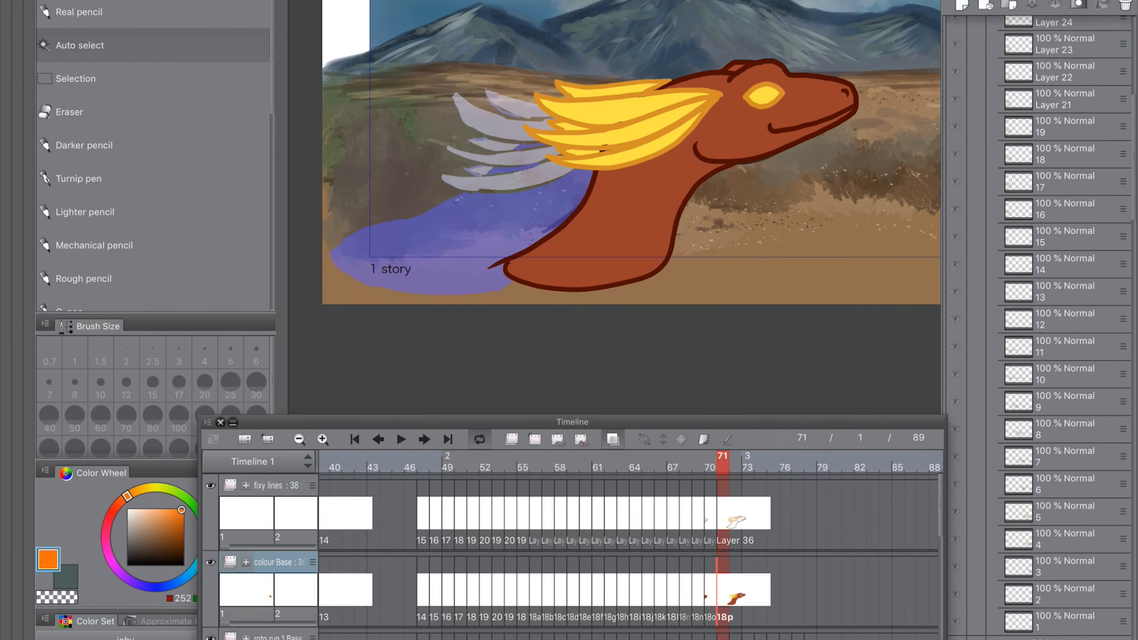
click(723, 513)
click(764, 95)
key(ctrl+d)
key(p)
drag(772, 88, 773, 96)
Step: Create new cels at frame 72 in both the line folder and the colour Base folder
scroll(628, 179, down, 1)
click(735, 462)
click(535, 439)
click(736, 589)
click(535, 439)
click(735, 513)
Step: Draw the head, brow ridges, jaw and both neck lines in dark red on Layer 37, following the rough sketch
click(184, 547)
drag(640, 118, 515, 282)
drag(650, 190, 599, 286)
drag(649, 114, 688, 114)
drag(738, 150, 619, 174)
Step: Draw the eye outline and the layered frill locks in orange on Layer 37
click(135, 492)
click(173, 519)
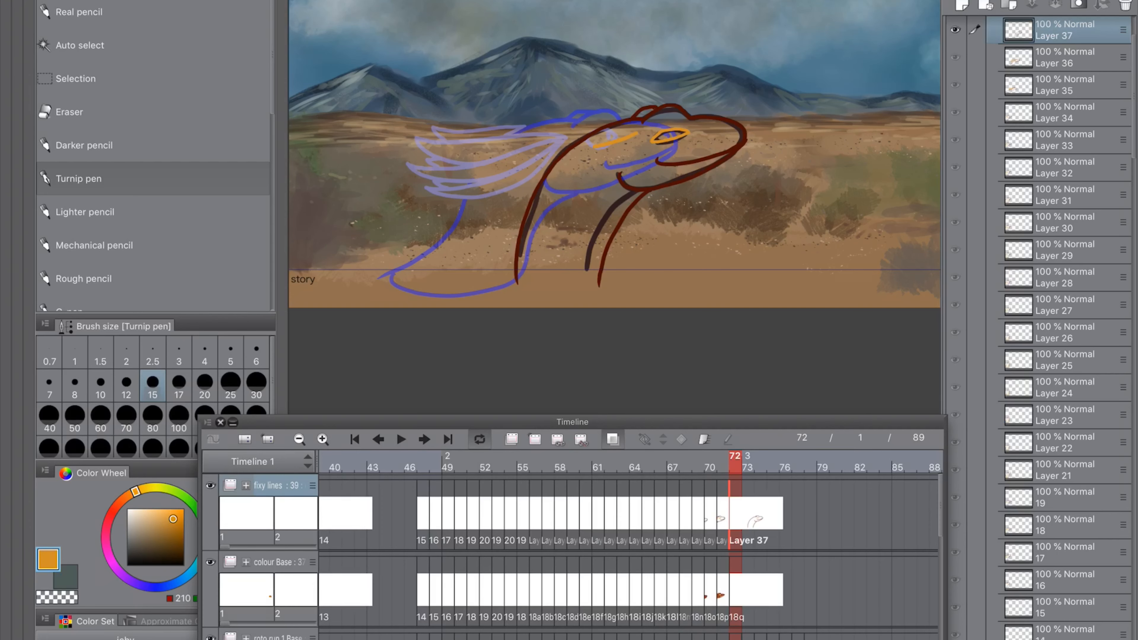
key(e)
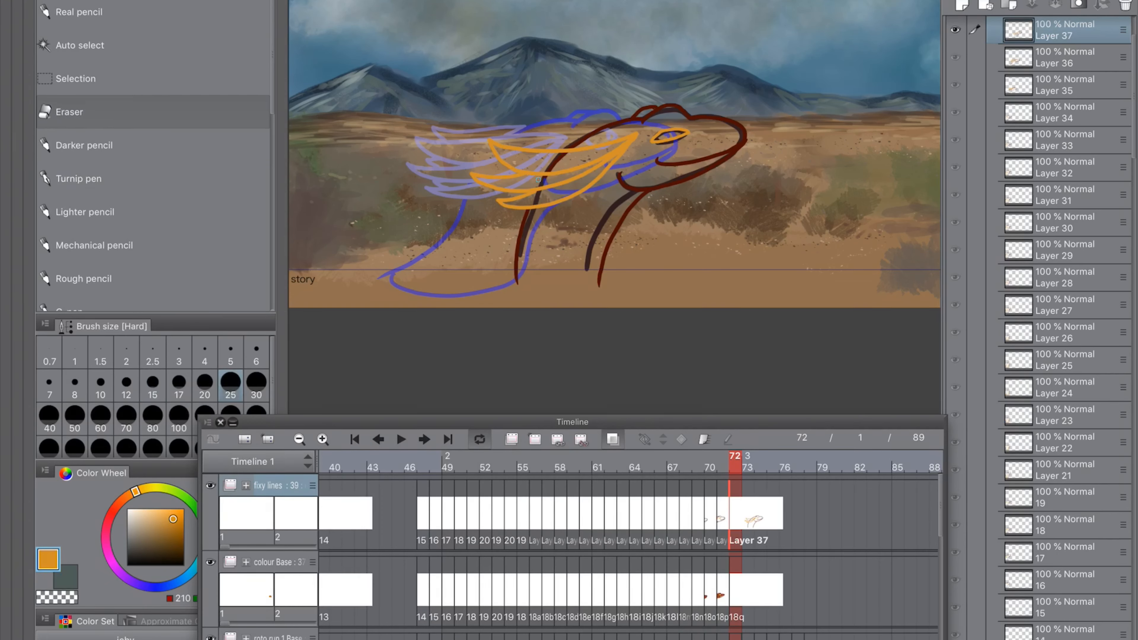
key(p)
drag(505, 135, 517, 150)
scroll(599, 184, up, 3)
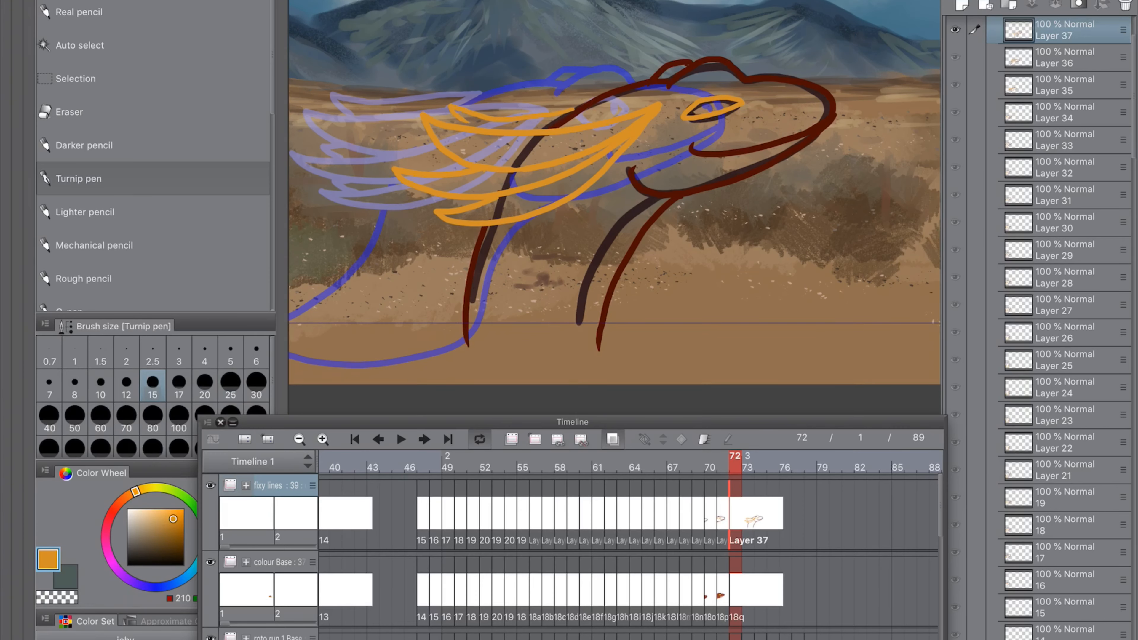
drag(448, 104, 563, 117)
drag(449, 197, 465, 207)
Step: Close the base of the neck and add the nostril in dark red on Layer 37
scroll(614, 192, down, 2)
alt+click(514, 259)
drag(514, 271, 622, 279)
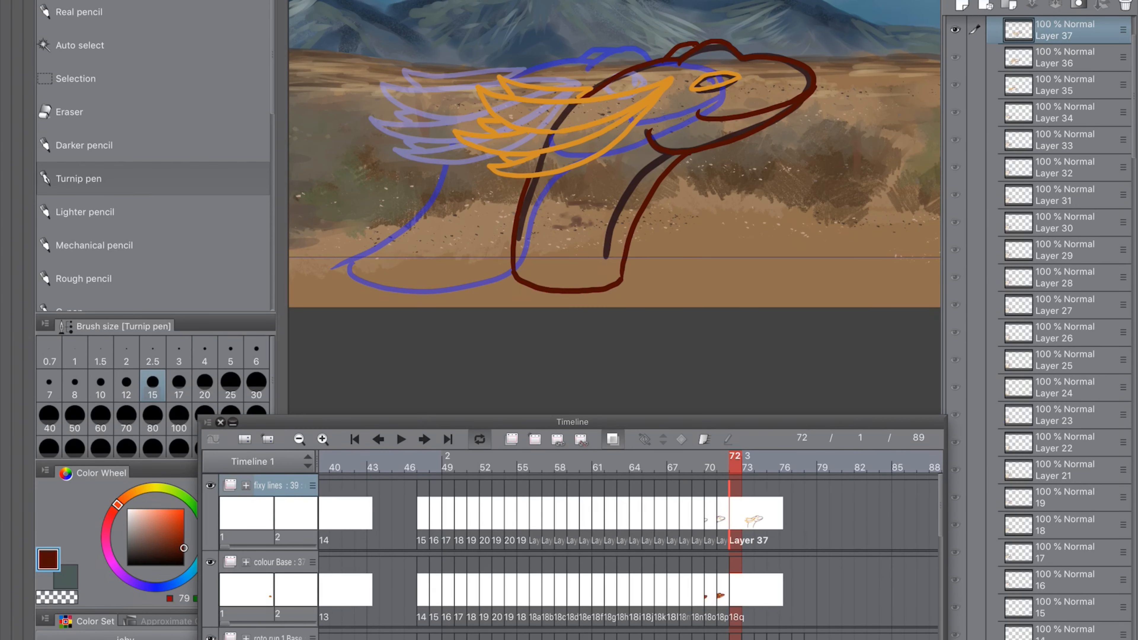
drag(797, 74, 804, 78)
Step: Auto select the head, neck and far brow ridge from Layer 37 and fill them with reddish brown on cell 18q
click(279, 562)
key(w)
click(582, 220)
key(ctrl+d)
click(279, 485)
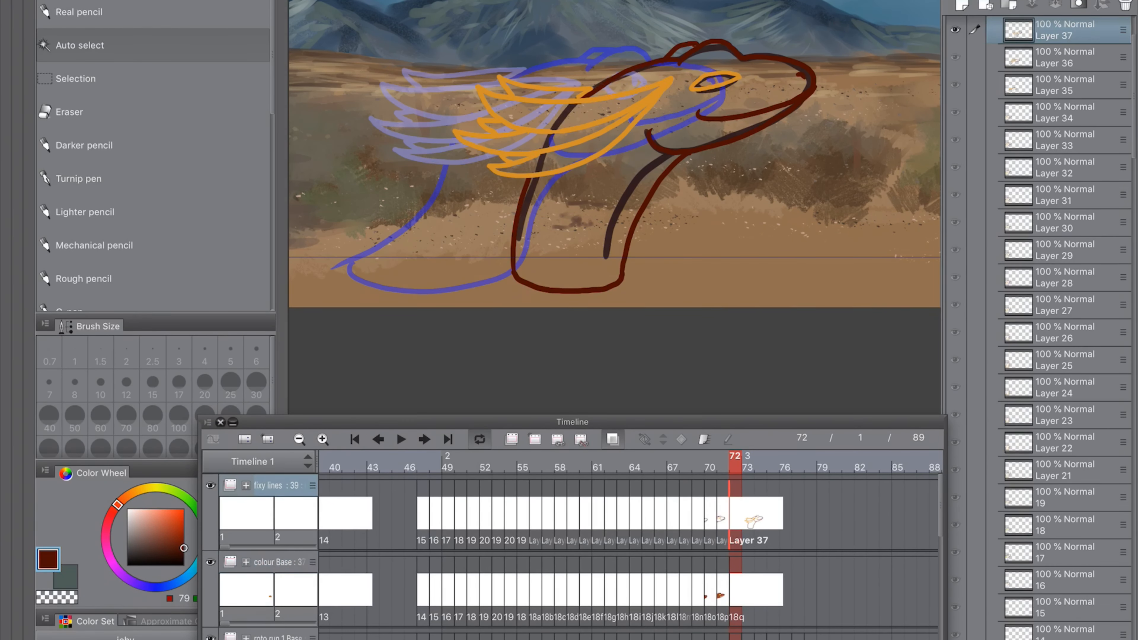
click(582, 219)
click(278, 562)
key(alt+Delete)
click(279, 486)
click(683, 52)
click(279, 562)
key(ctrl+t)
Step: Fill the central and upper frill locks from Layer 37 with yellow on cell 18q
click(279, 485)
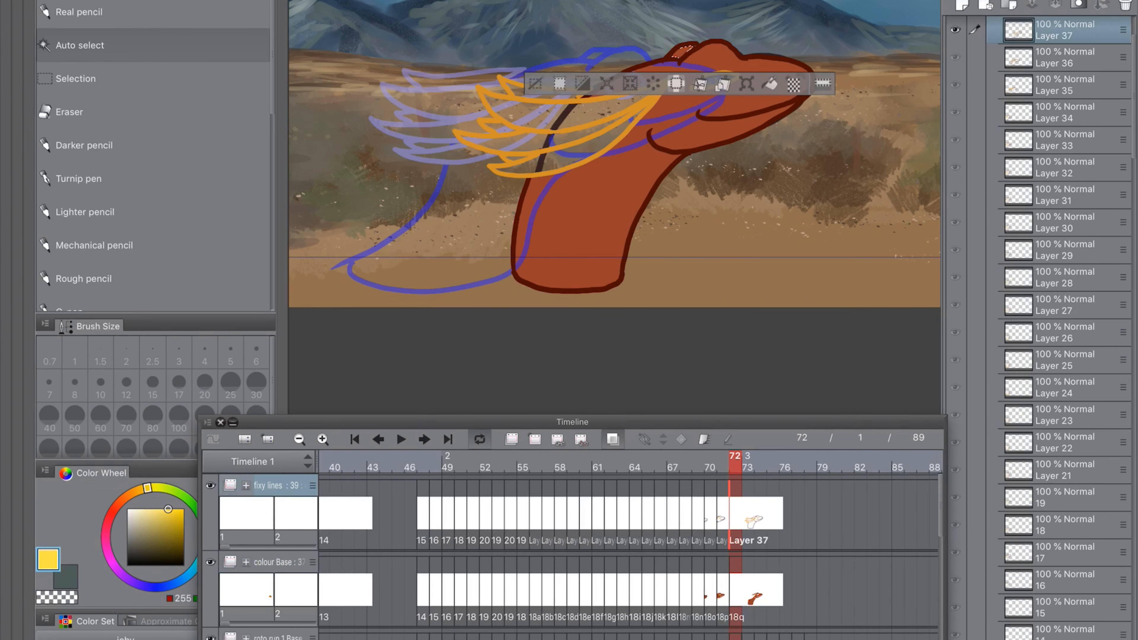
click(570, 156)
click(278, 562)
key(alt+Delete)
click(279, 485)
click(560, 140)
key(alt+Delete)
click(566, 114)
key(alt+Delete)
click(541, 92)
key(alt+Delete)
Step: Fill the remaining outer frill locks and the eye with yellow on cell 18q, then clear the selection
click(515, 158)
click(279, 562)
key(alt+Delete)
click(496, 126)
key(alt+Delete)
click(716, 81)
key(alt+Delete)
key(ctrl+d)
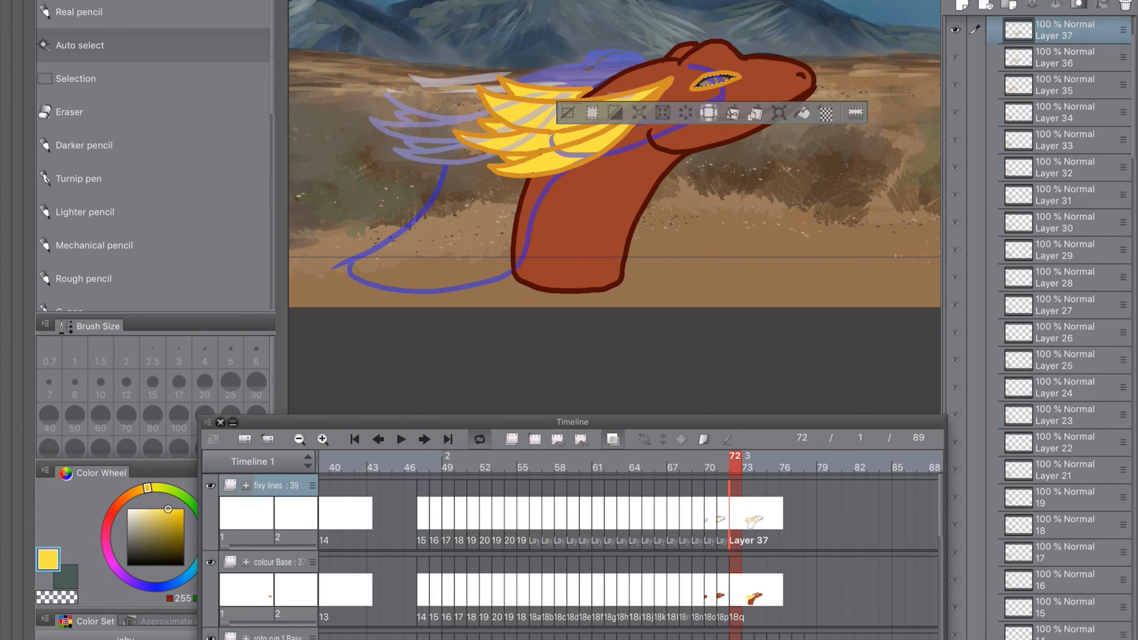
Step: Draw an orange pupil in the narrowed eye on Layer 37 with the Turnip pen
scroll(615, 180, down, 1)
click(181, 510)
click(79, 179)
drag(634, 100, 634, 107)
scroll(627, 179, down, 2)
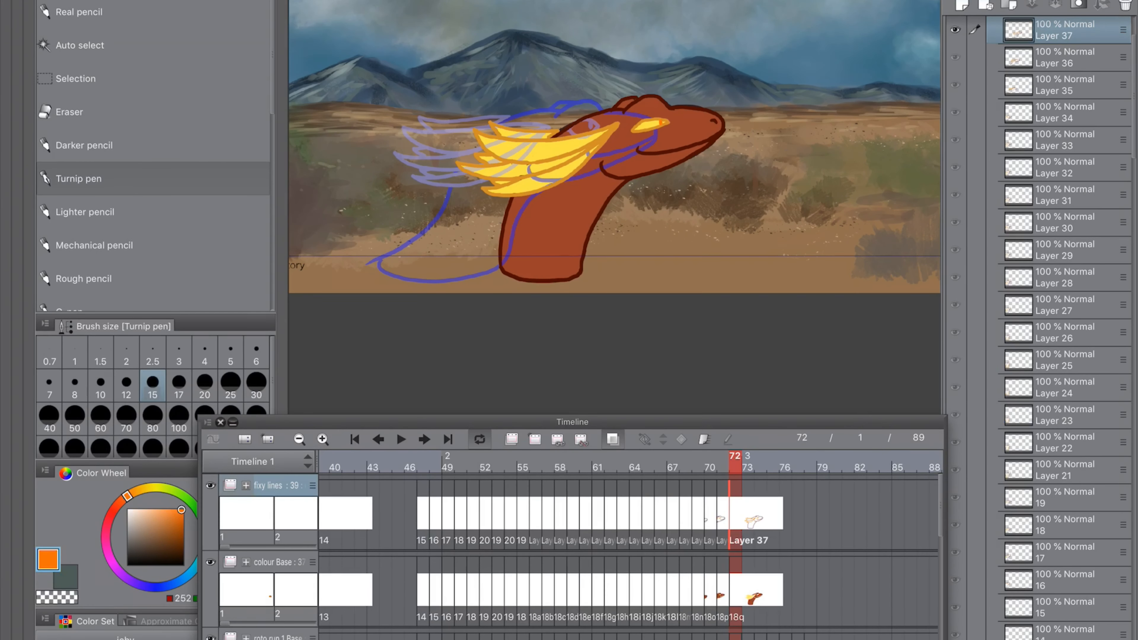
Step: Create new cels at frame 73 in both the line folder and the colour Base folder
click(424, 439)
click(535, 439)
click(279, 562)
click(535, 439)
click(279, 486)
Step: Draw the head, jaw and both stretched neck lines in dark red on Layer 38
click(184, 548)
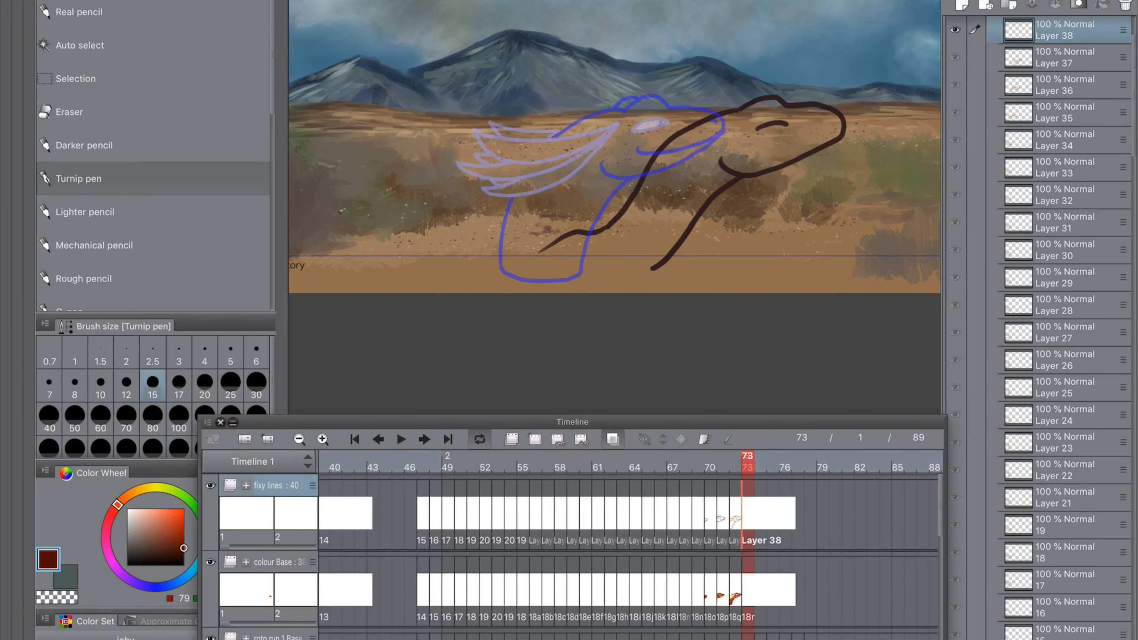
scroll(672, 166, up, 2)
mouse_move(663, 98)
mouse_down()
mouse_move(701, 144)
mouse_move(661, 179)
mouse_up()
drag(667, 95, 380, 295)
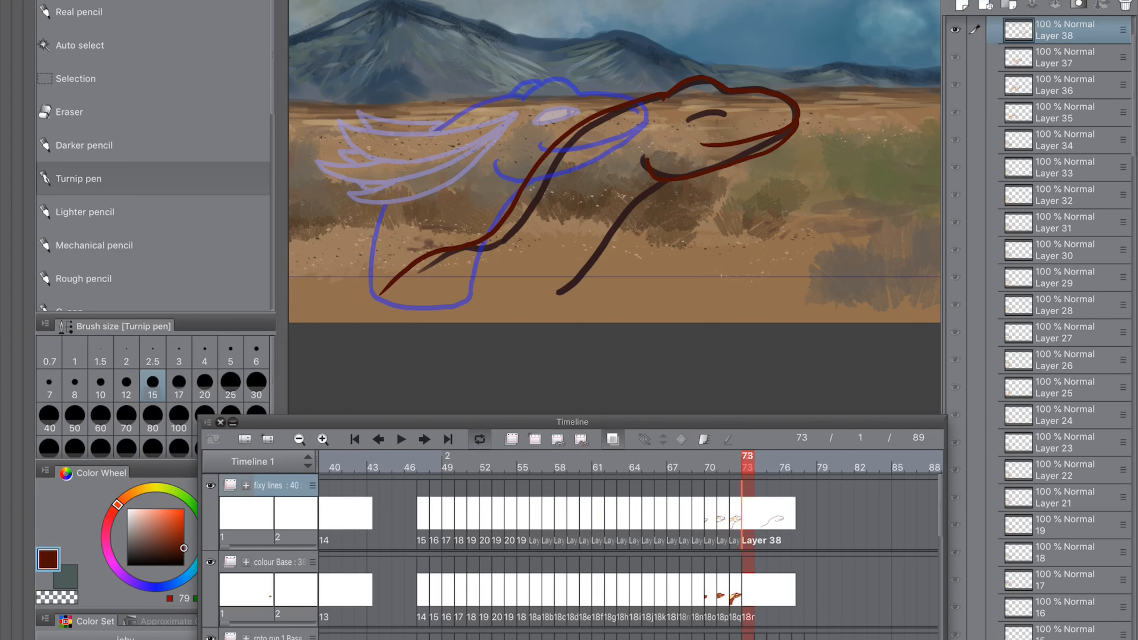
drag(677, 181, 524, 308)
Step: Draw the closed eye and three frill locks in orange on Layer 38, erasing the neck line that crosses the frill
click(173, 519)
drag(684, 121, 720, 116)
alt+click(667, 94)
alt+click(704, 113)
mouse_move(661, 92)
mouse_down()
mouse_move(689, 79)
mouse_move(445, 146)
mouse_up()
drag(445, 146, 647, 119)
mouse_move(645, 120)
mouse_down()
mouse_move(458, 172)
mouse_move(645, 122)
mouse_up()
drag(627, 139, 483, 190)
drag(484, 190, 647, 124)
key(e)
drag(525, 183, 533, 171)
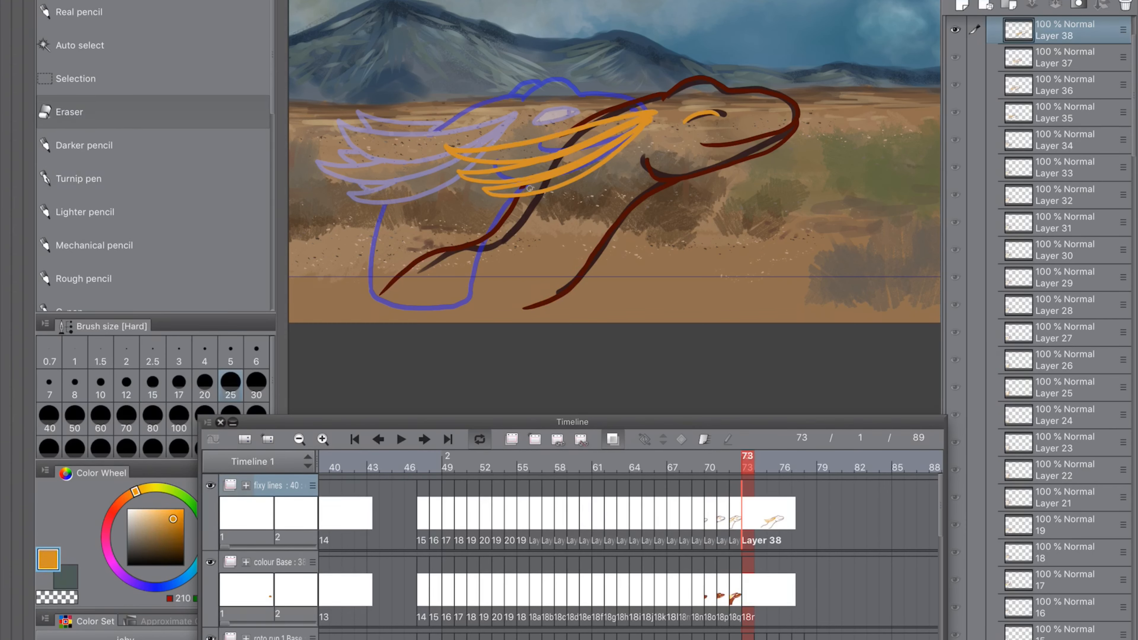
Step: Close the base of the neck with a curved dark red line on Layer 38
key(w)
alt+click(533, 306)
key(p)
drag(379, 296, 536, 308)
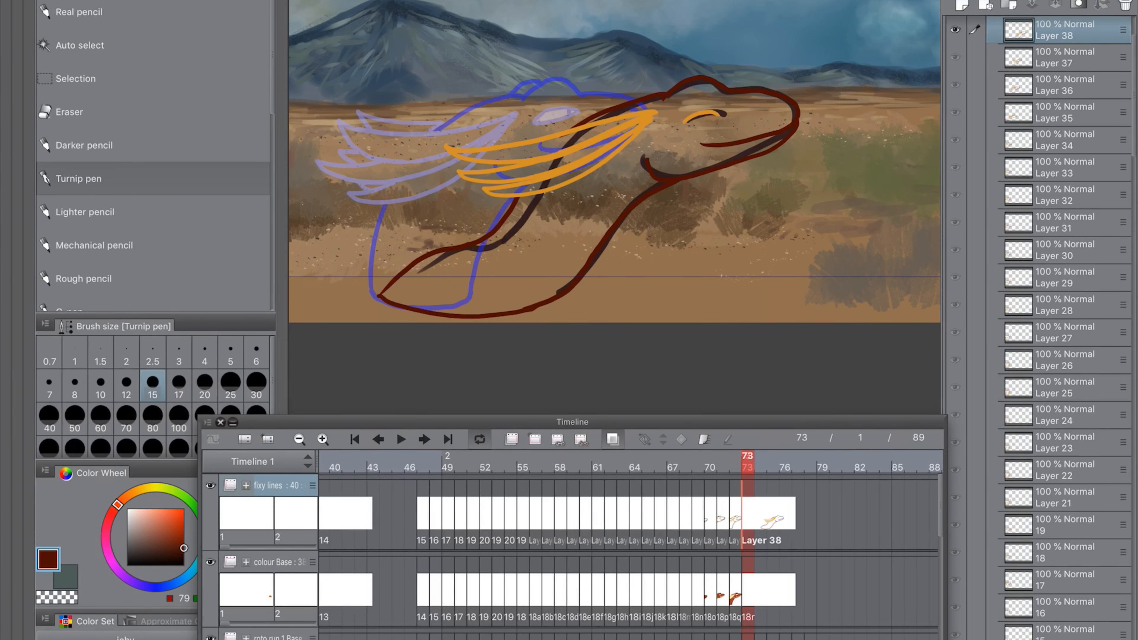
Step: Auto select the outlined head and neck from Layer 38 and fill them with reddish brown on cell 18r
key(w)
click(582, 234)
click(748, 590)
key(alt+BackSpace)
Step: Auto select the three frill locks from Layer 38 and fill them with yellow on cell 18r
click(748, 513)
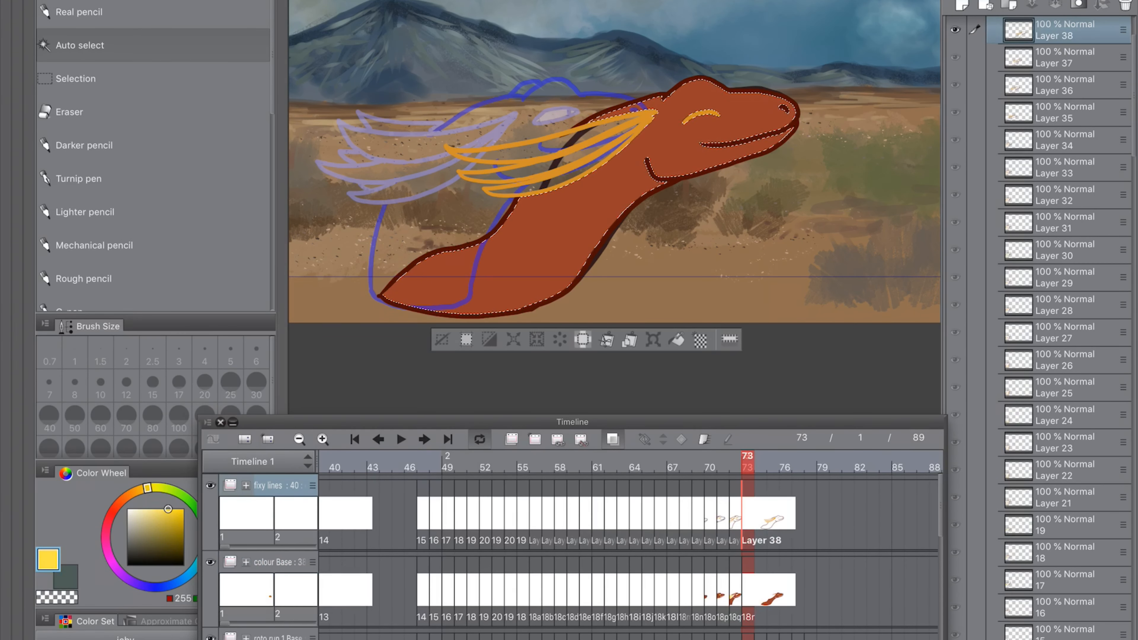
click(533, 147)
click(748, 590)
key(alt+BackSpace)
click(749, 514)
click(551, 164)
click(749, 590)
key(alt+BackSpace)
click(749, 513)
click(556, 184)
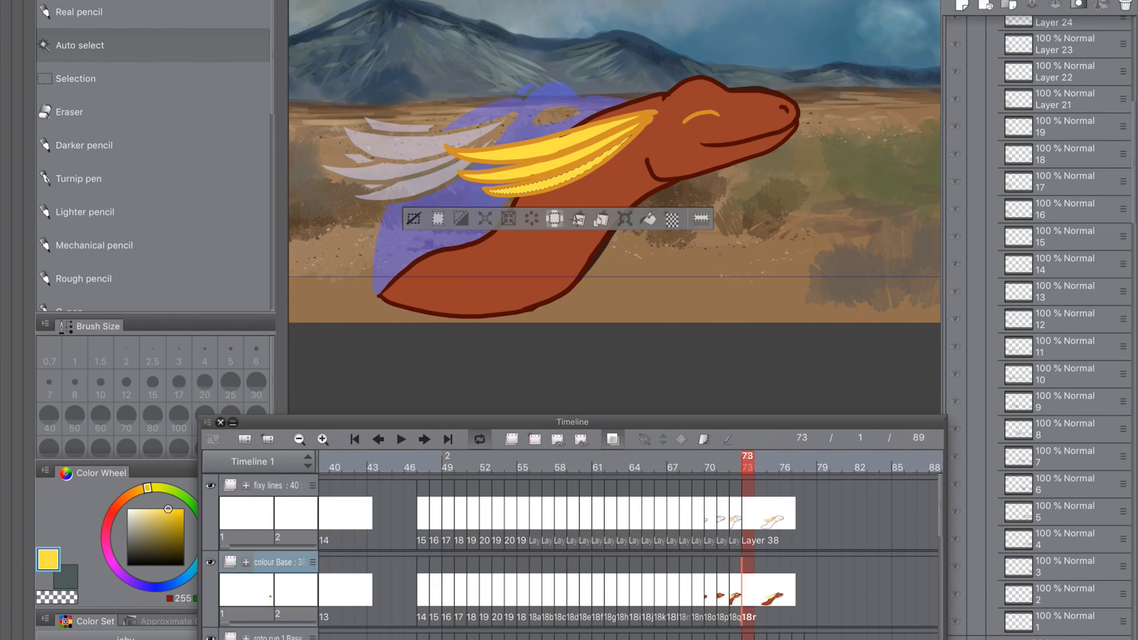
Step: Turn off the onion skin and go to Layer 36 at frame 71
key(e)
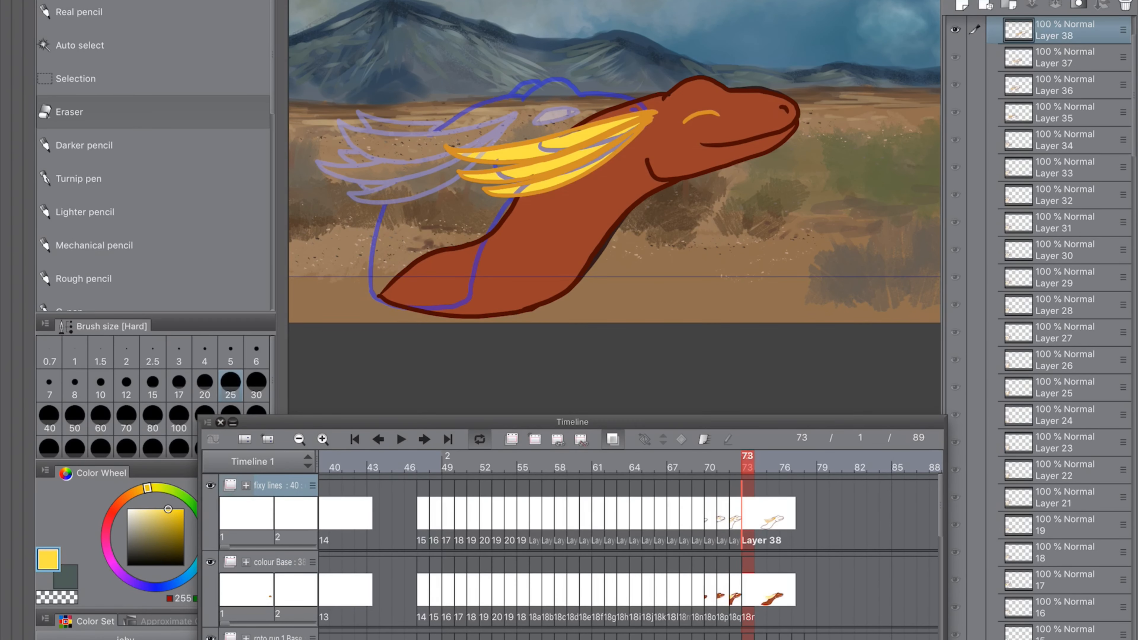
click(736, 590)
click(612, 439)
click(722, 590)
click(723, 513)
Step: Apply a slight Movable blur filter to the line art on Layer 36
click(298, 2)
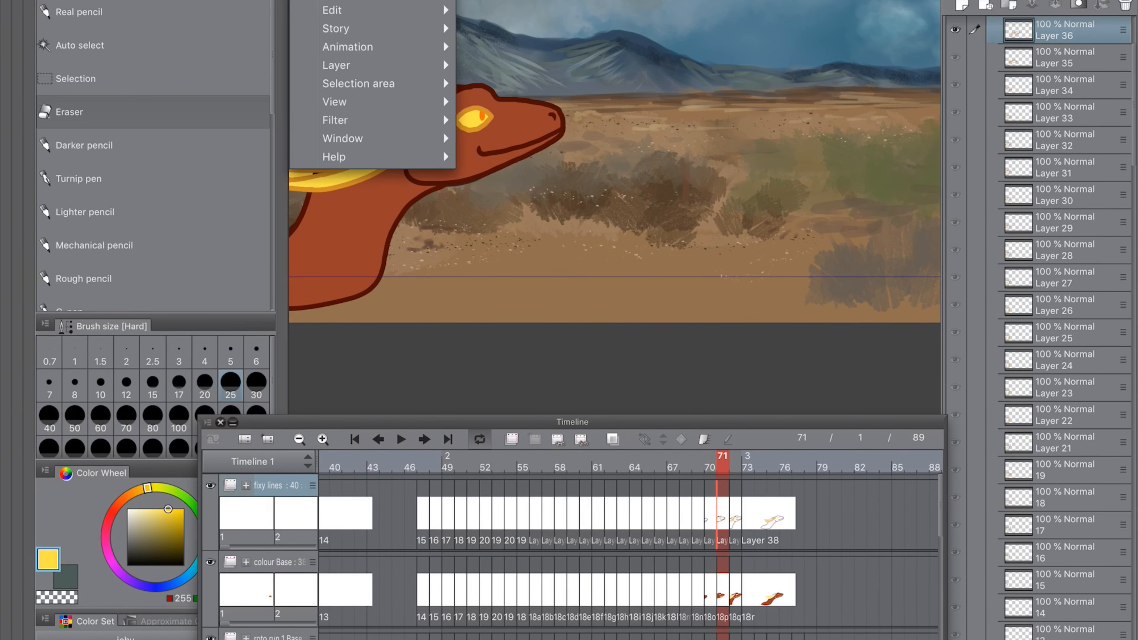
click(336, 120)
click(498, 122)
click(688, 181)
click(334, 306)
click(779, 279)
Step: Apply the Movable blur filter to Layer 37 at frame 72 with an area to blur of 3.43
click(735, 514)
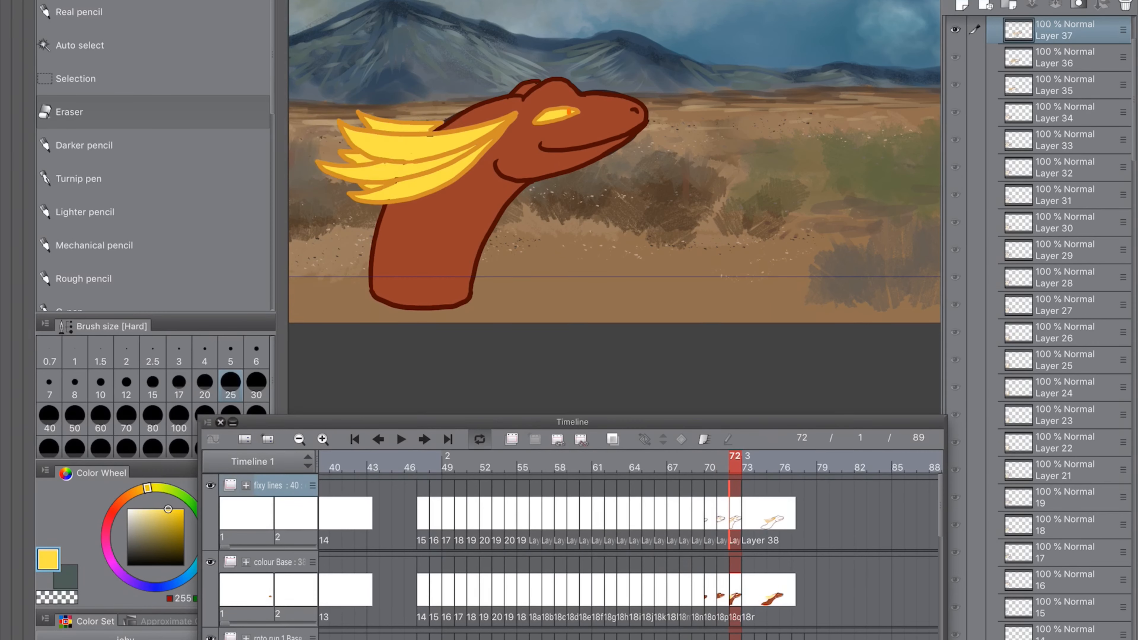
click(298, 1)
click(336, 120)
click(498, 122)
click(689, 181)
click(340, 306)
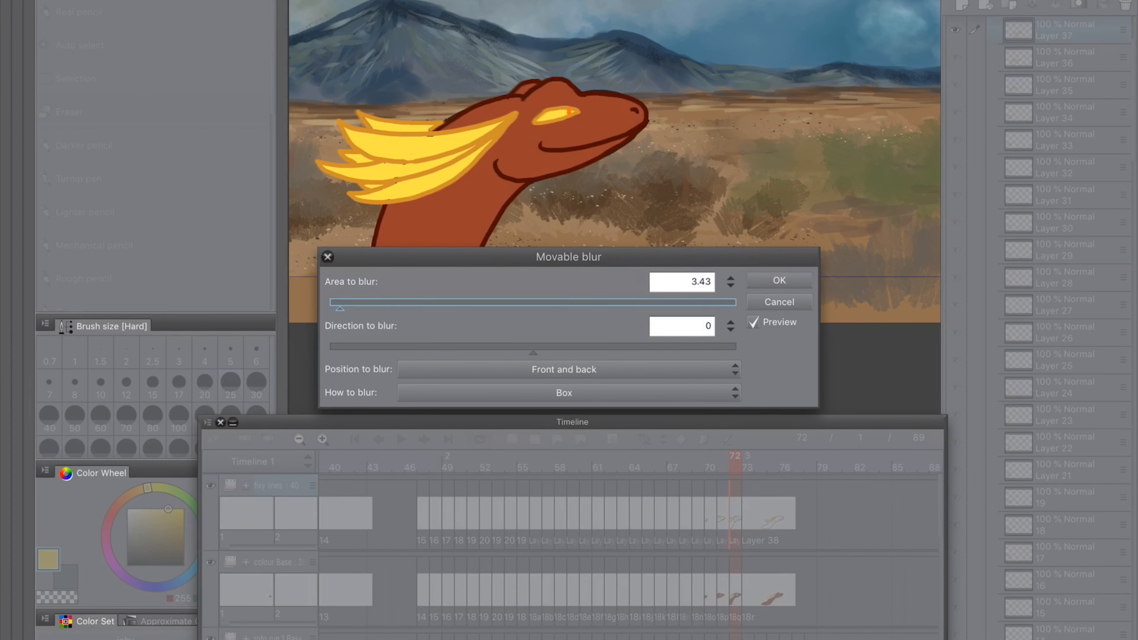
click(779, 280)
Step: Apply the Movable blur filter to Layer 38 at frame 73 with an area to blur of 10.53
click(747, 513)
click(298, 2)
click(335, 118)
click(497, 118)
click(689, 181)
click(368, 306)
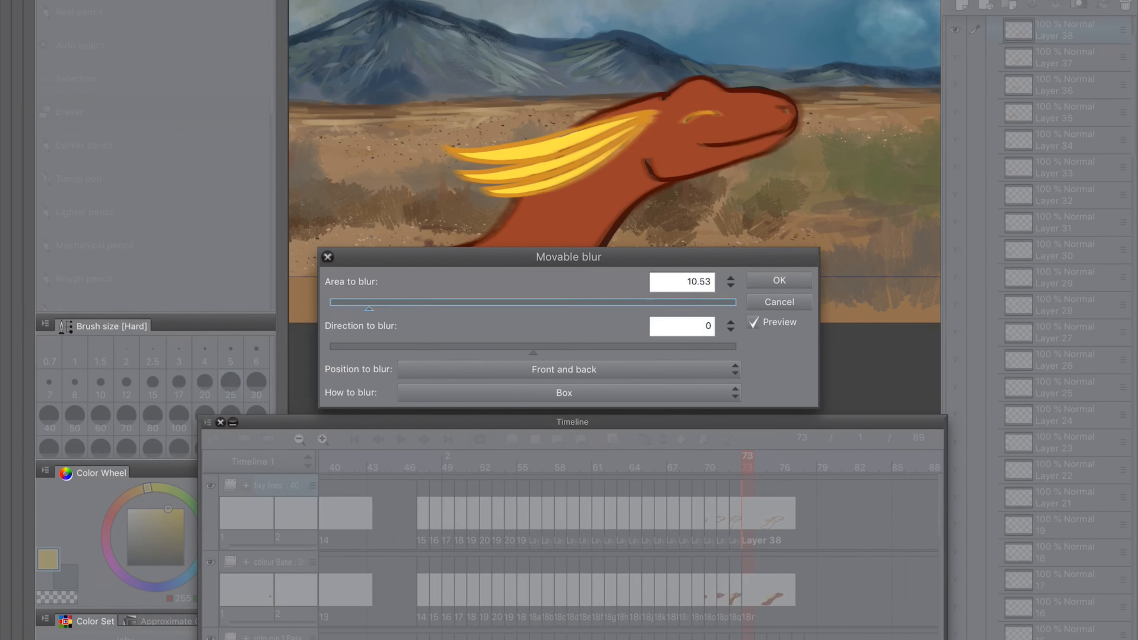
click(778, 279)
Step: Redraw the closed eye line with the Turnip pen on cell 18r, using colours sampled from the frill
click(748, 590)
alt+click(583, 216)
click(79, 179)
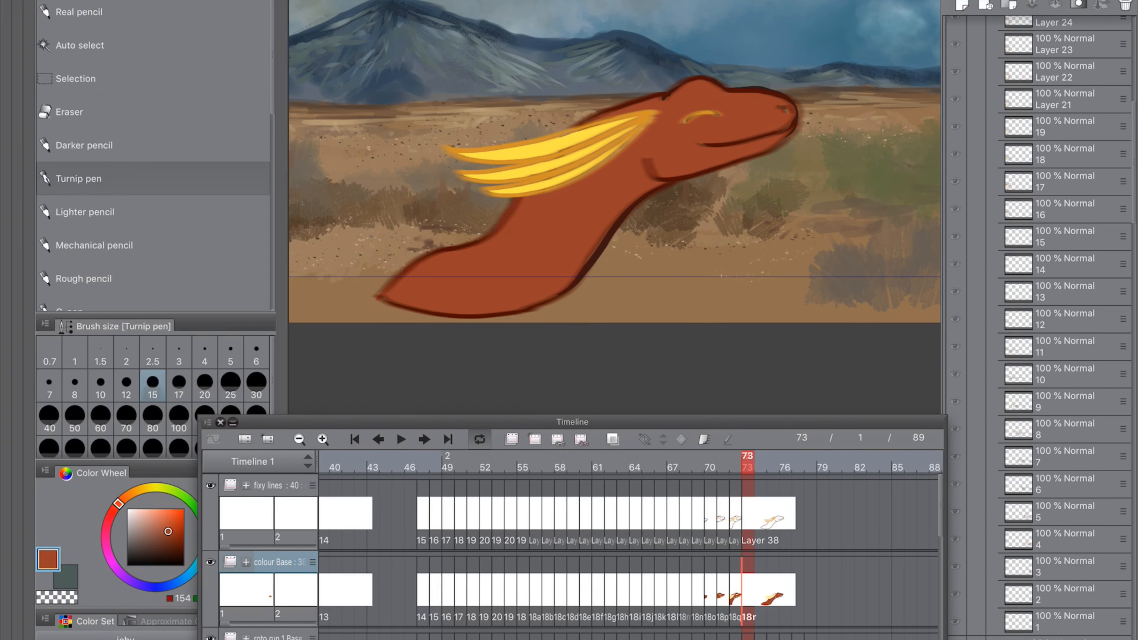
alt+click(622, 125)
drag(682, 122, 724, 117)
key(super+z)
alt+click(649, 115)
alt+click(622, 124)
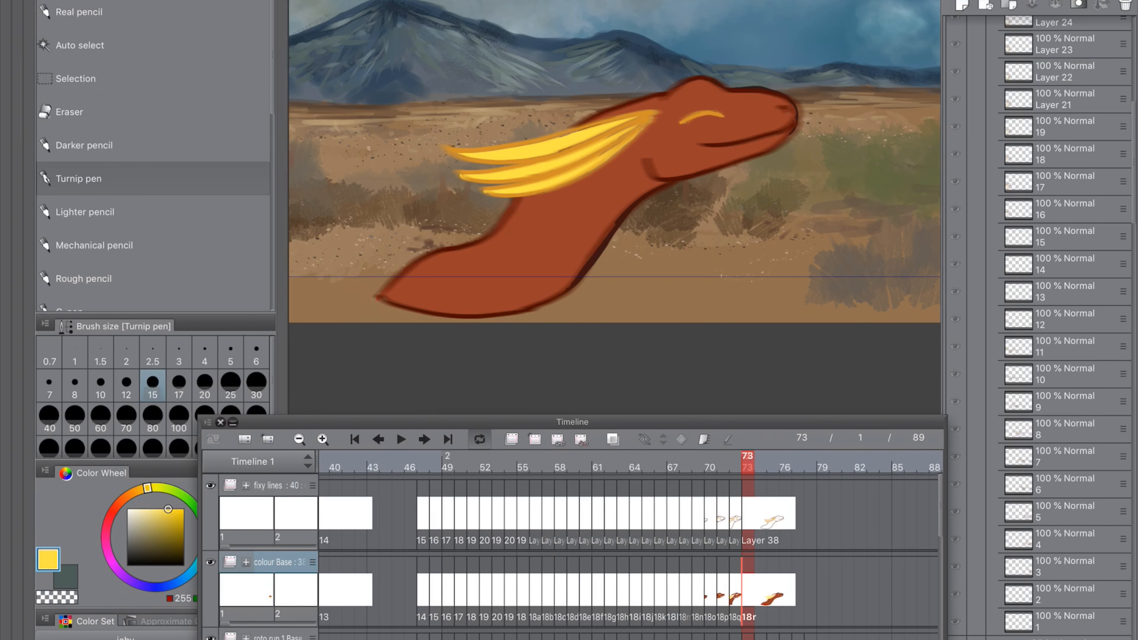
Step: Add a new cell at frame 74 to both the fixy lines and colour Base folders, and turn on onion skin
scroll(724, 131, down, 4)
click(747, 513)
click(760, 514)
click(535, 439)
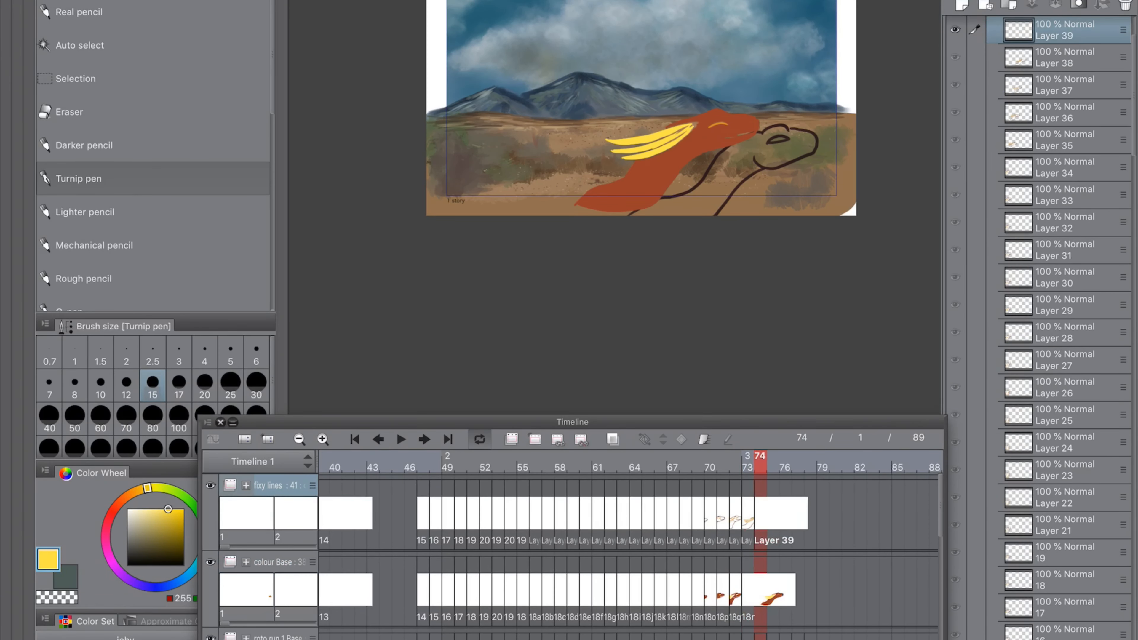
click(760, 590)
click(535, 439)
click(760, 513)
scroll(672, 152, up, 2)
click(613, 439)
Step: Trace the previous frame's head, neck and frill lines onto the frame 74 line cell in sampled dark red and orange
alt+click(693, 123)
mouse_move(596, 148)
mouse_down()
mouse_move(695, 153)
mouse_move(590, 138)
mouse_up()
mouse_move(606, 155)
mouse_down()
mouse_move(440, 209)
mouse_move(595, 115)
mouse_up()
alt+click(586, 116)
drag(613, 118, 639, 108)
alt+click(642, 129)
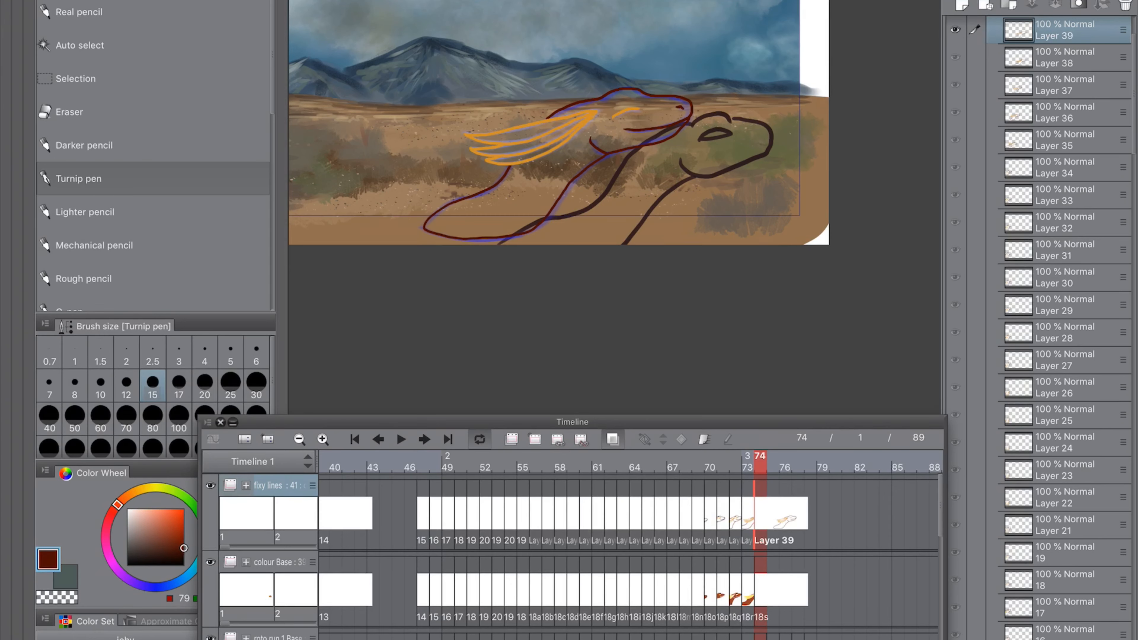
Step: Select the traced creature lines and transform them to sit over the rough sketch for frame 74
key(m)
mouse_move(638, 56)
mouse_down()
mouse_move(609, 246)
mouse_move(615, 55)
mouse_up()
key(super+t)
drag(593, 137, 681, 163)
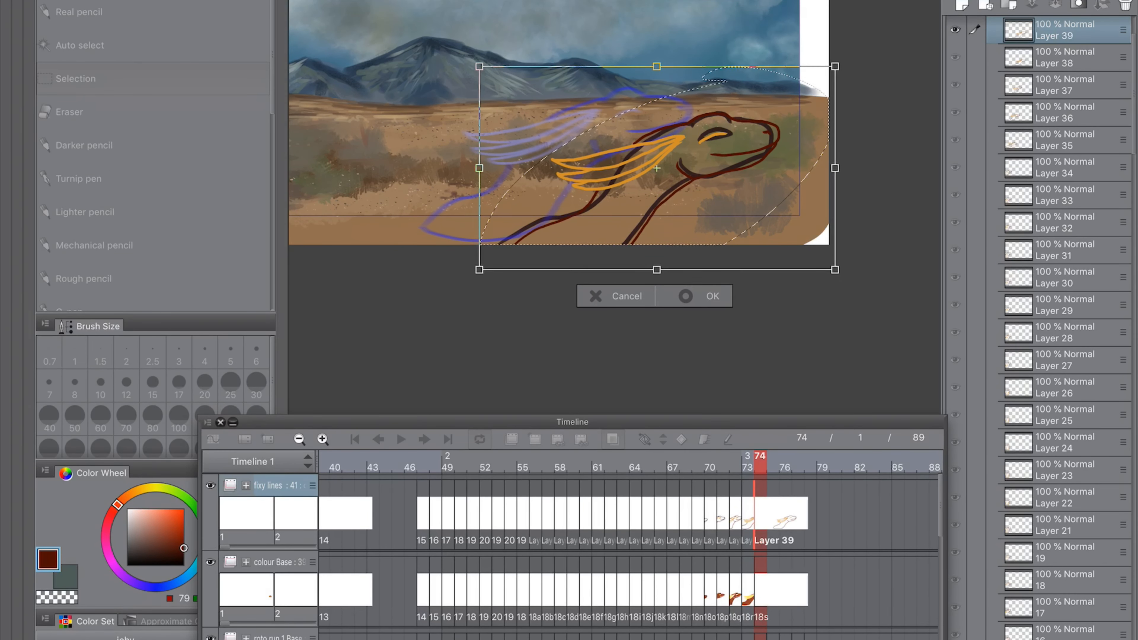
key(Return)
key(super+d)
Step: Fill the creature's head and neck with red-brown on the colour Base cell at frame 74
key(w)
click(641, 192)
click(278, 562)
key(alt+Delete)
click(278, 485)
key(super+d)
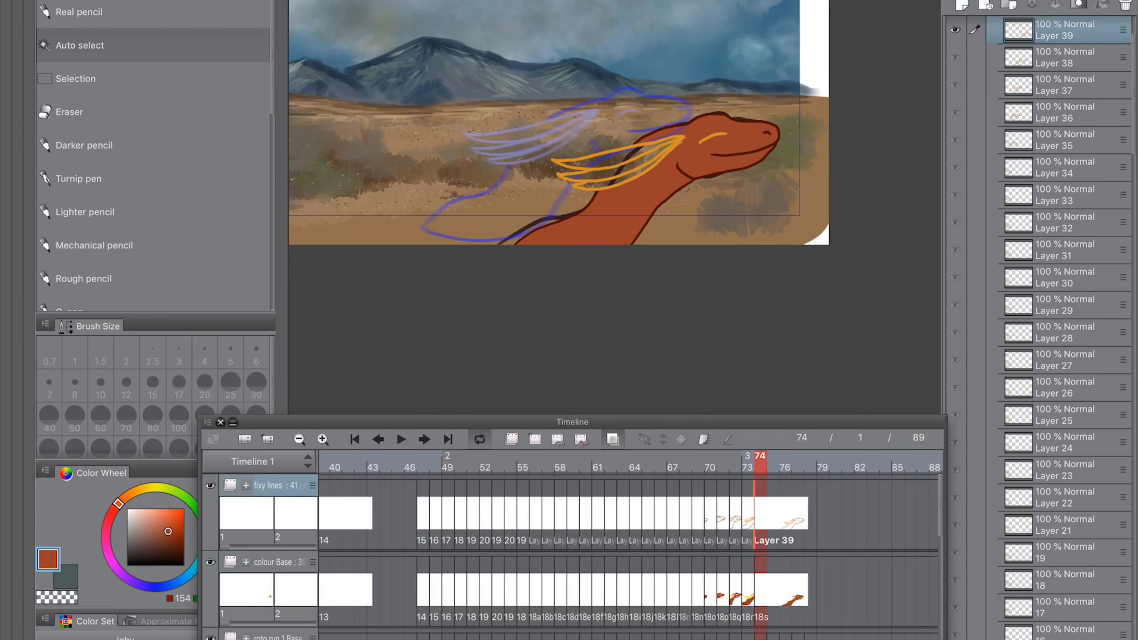
Step: Fill the frill strands with yellow on the colour Base cell at frame 74
click(614, 156)
key(alt+Delete)
click(278, 485)
click(628, 167)
click(278, 562)
click(277, 486)
click(653, 160)
click(277, 562)
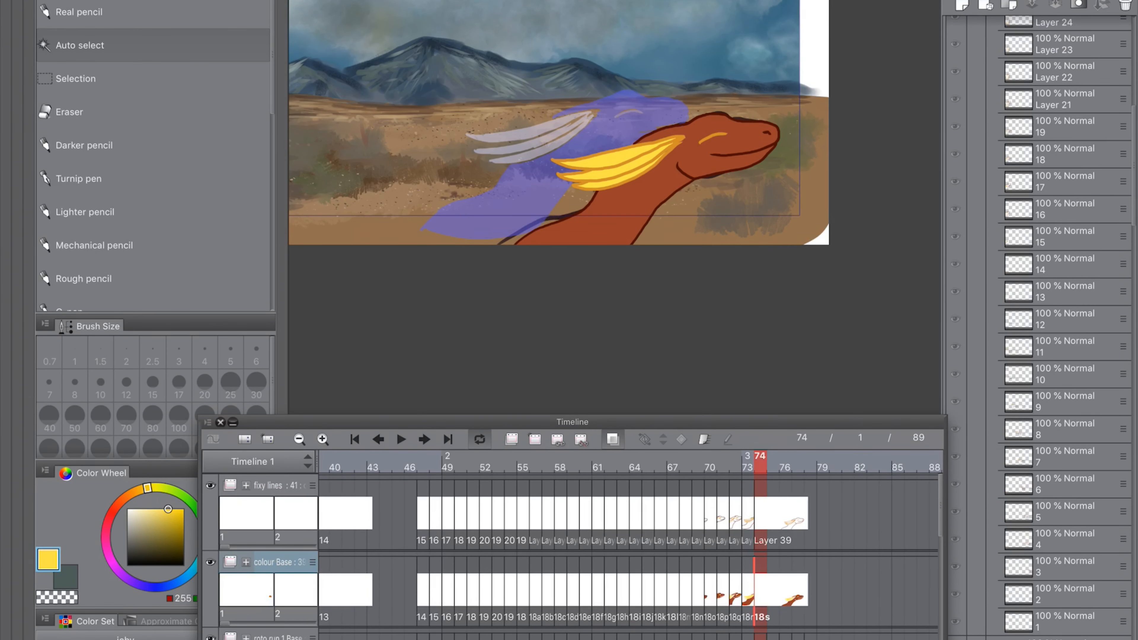
Step: Apply the Movable blur filter to the line art on Layer 39 at frame 74
click(278, 485)
click(335, 120)
click(496, 121)
click(661, 127)
click(297, 2)
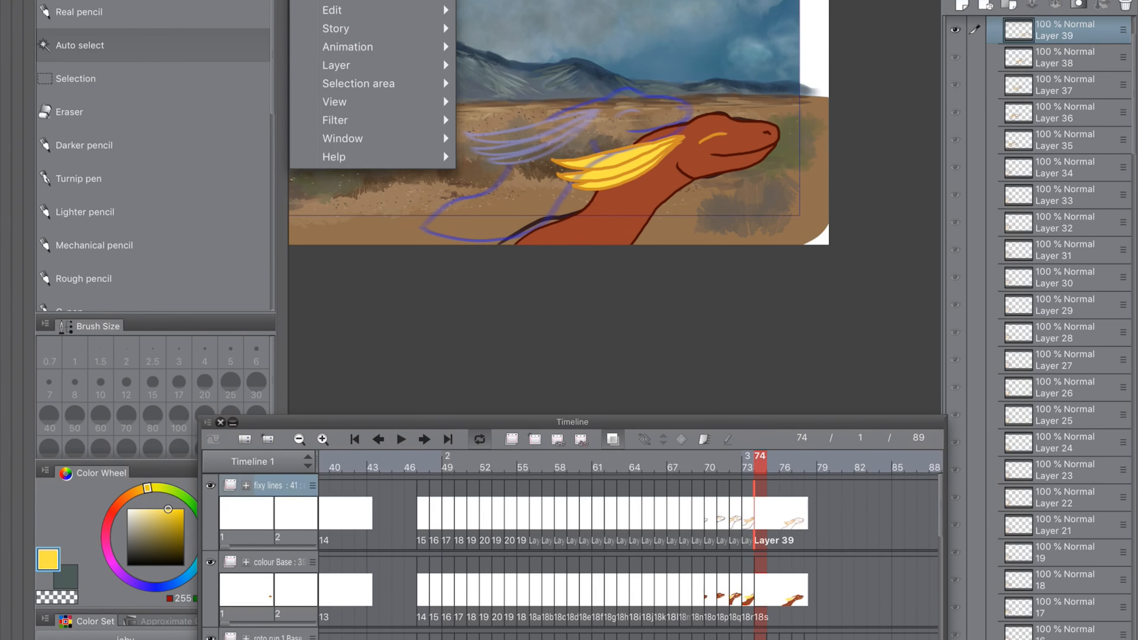
click(335, 120)
click(496, 121)
click(689, 181)
drag(368, 306, 380, 305)
click(780, 281)
Step: Touch up the frill and body colour on cell 18s with the Turnip pen, using sampled colours and brush size 25
click(278, 562)
alt+click(645, 193)
key(p)
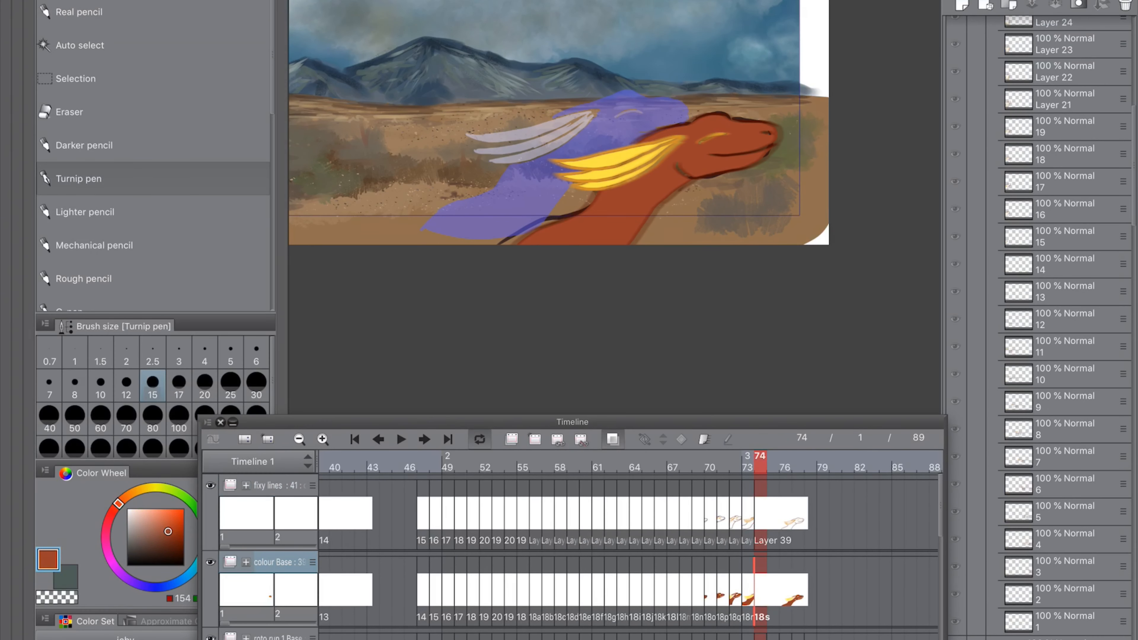
alt+click(628, 167)
drag(648, 162, 672, 145)
click(698, 513)
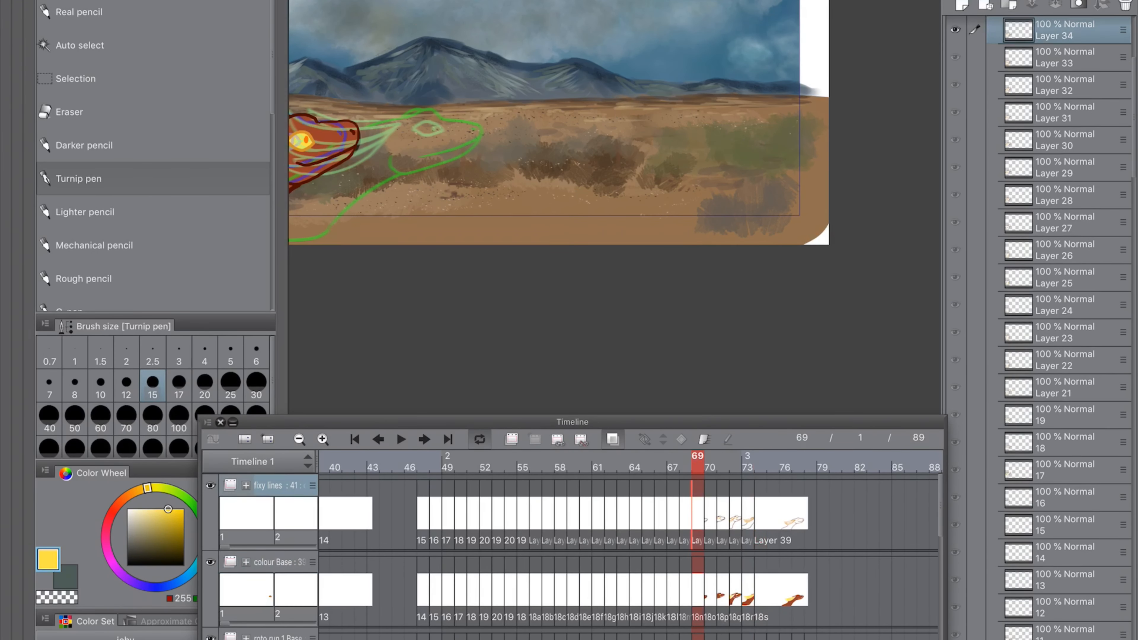
click(230, 386)
click(761, 513)
click(760, 590)
drag(615, 183, 670, 150)
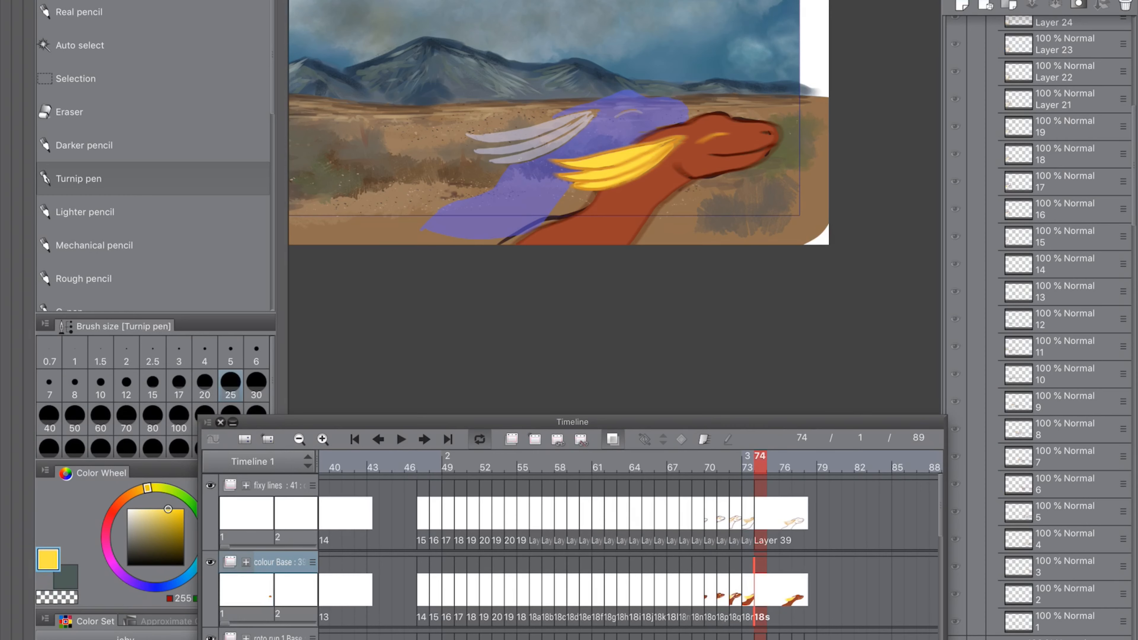
Step: Add a new cell at frame 75 to both the fixy lines and colour Base folders
click(773, 513)
click(535, 439)
click(773, 590)
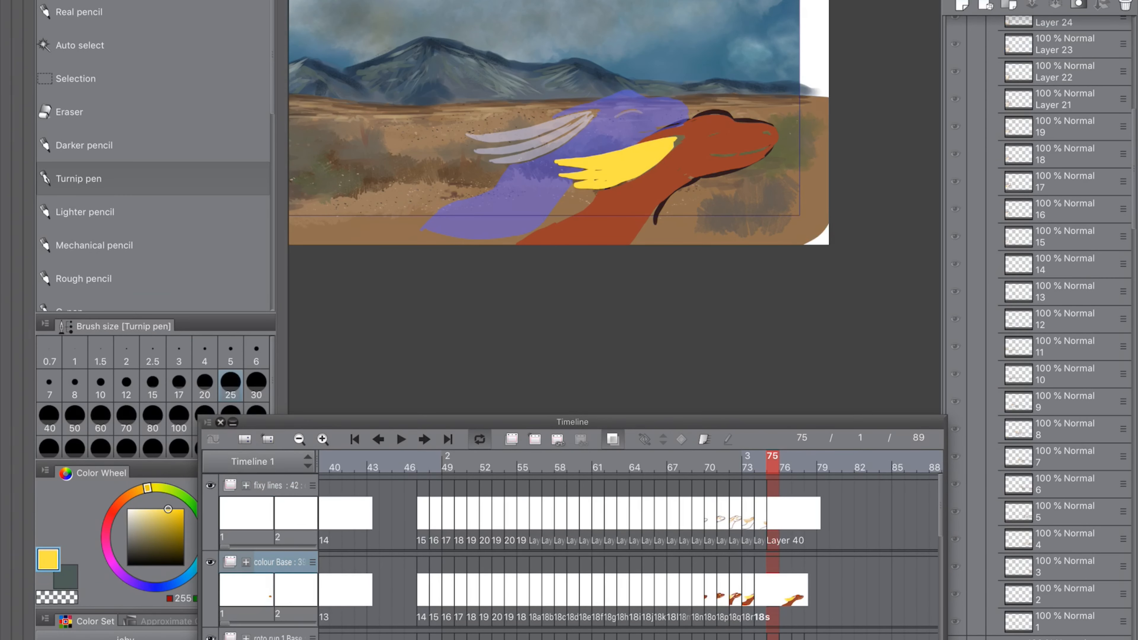
click(535, 439)
click(303, 1)
click(331, 2)
click(498, 85)
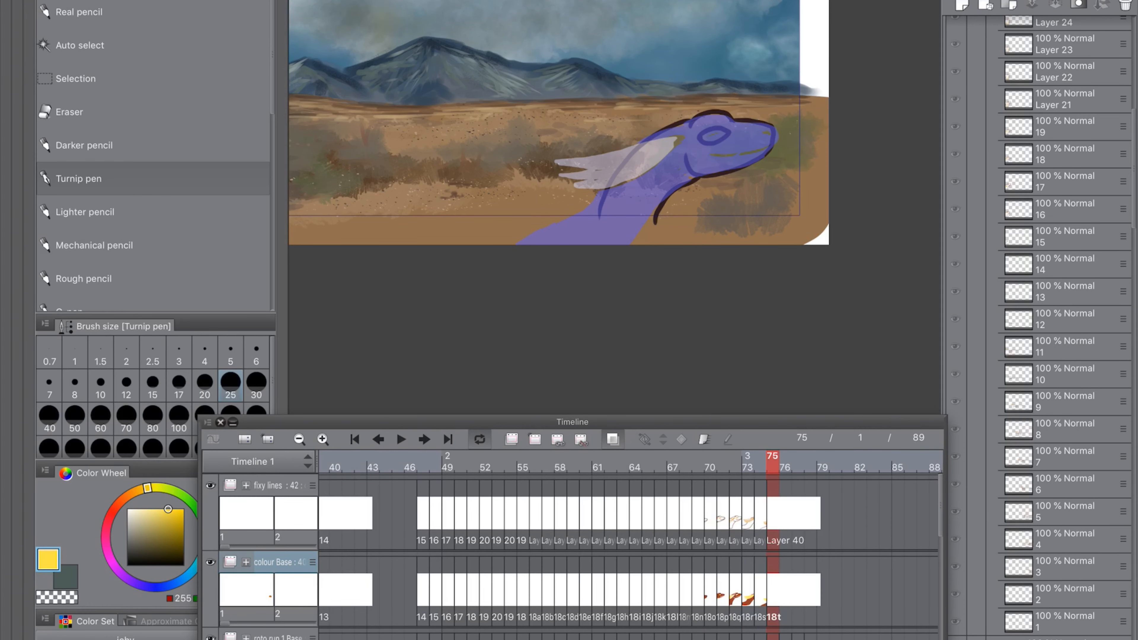
click(773, 513)
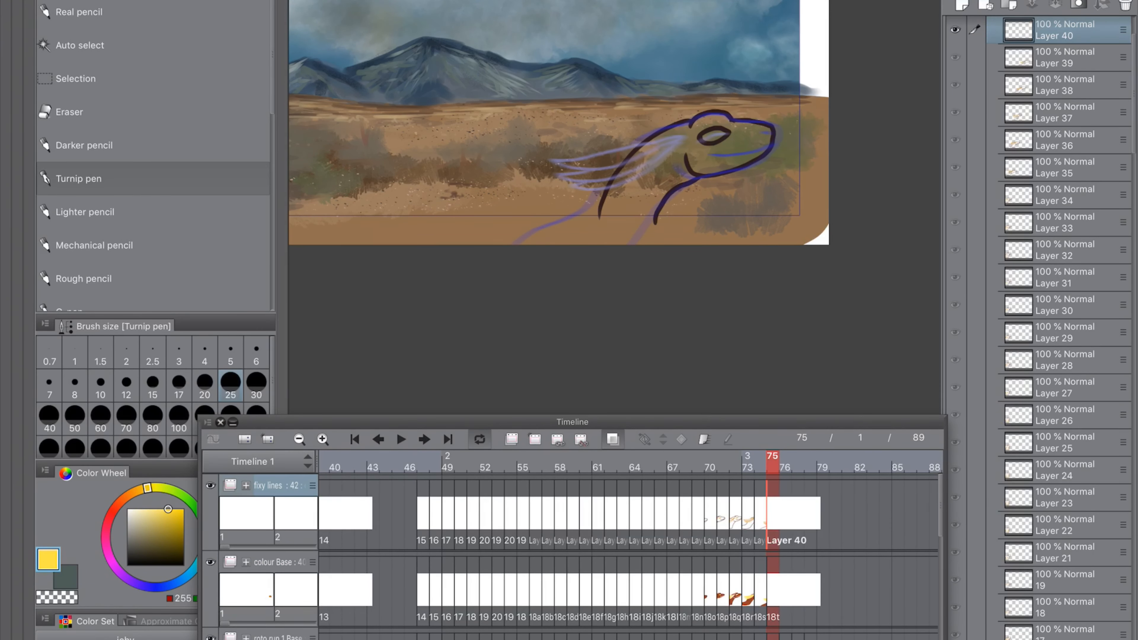
Step: Examine the rough run sketches around frames 74 and 75 with the line and colour folders hidden and onion skin off
drag(403, 415, 404, 391)
drag(282, 280, 189, 279)
click(773, 630)
click(772, 583)
click(773, 514)
click(760, 513)
click(773, 514)
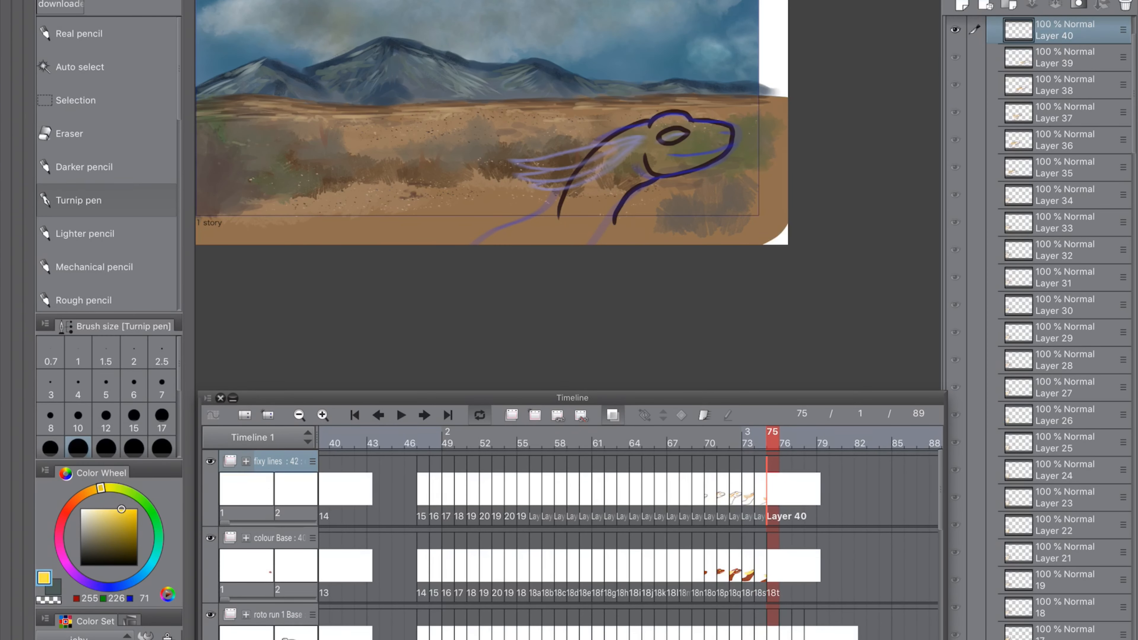
click(785, 629)
click(772, 583)
click(760, 583)
click(761, 629)
drag(211, 461, 211, 538)
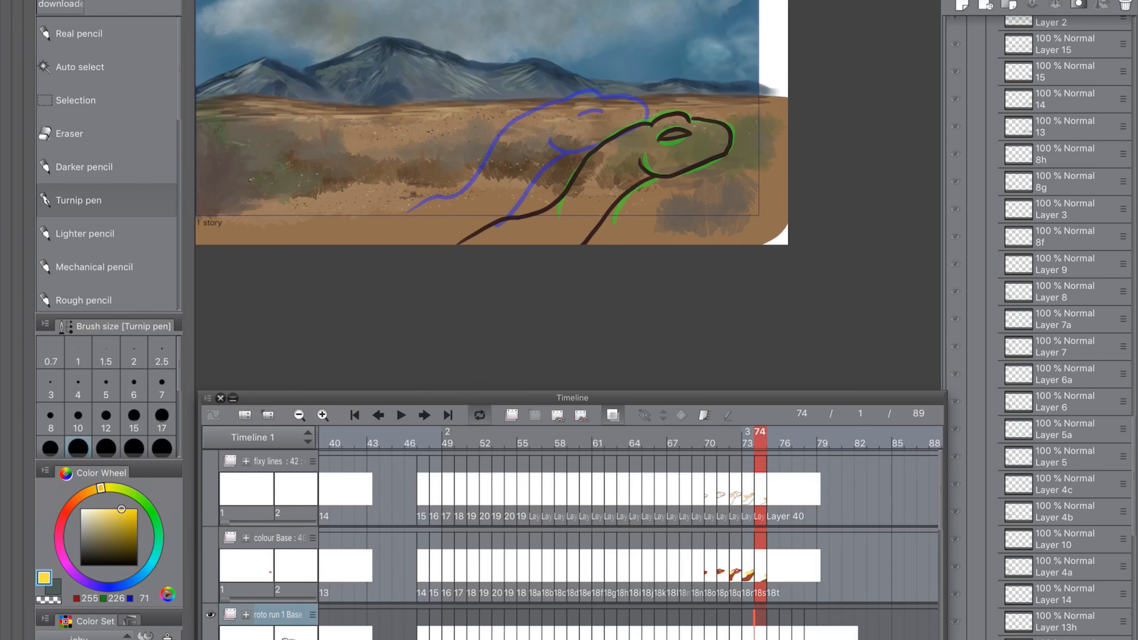
click(612, 415)
drag(760, 437, 797, 437)
click(773, 565)
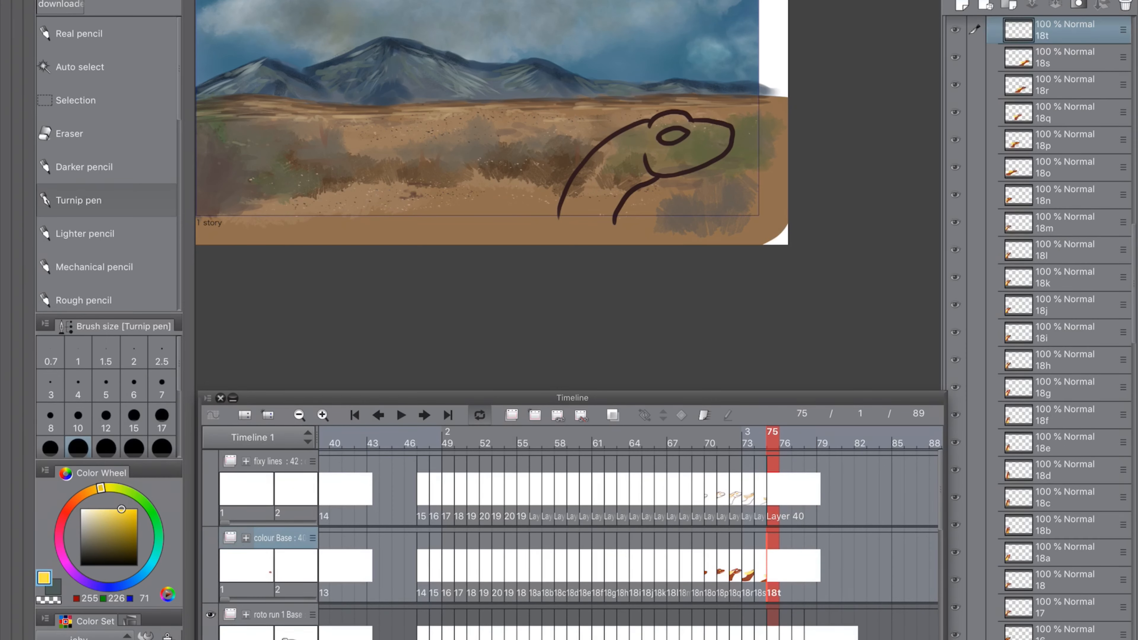
click(773, 489)
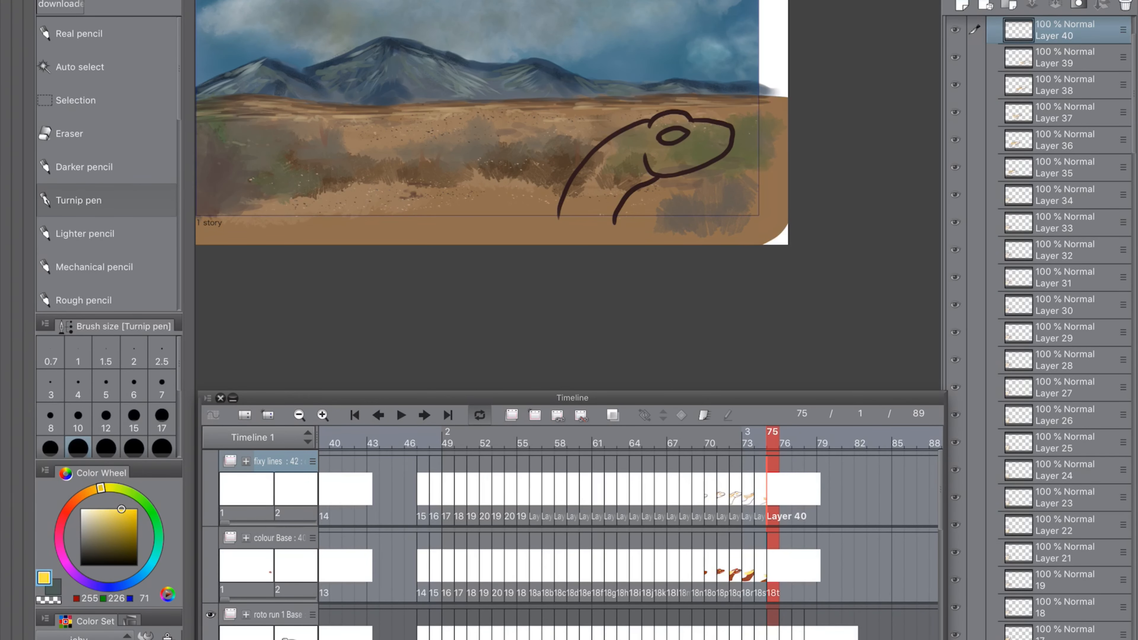
Step: Remove the frame 75 cells from the fixy lines and colour Base tracks
mouse_move(773, 432)
mouse_down()
mouse_move(448, 432)
mouse_move(773, 432)
mouse_up()
key(Delete)
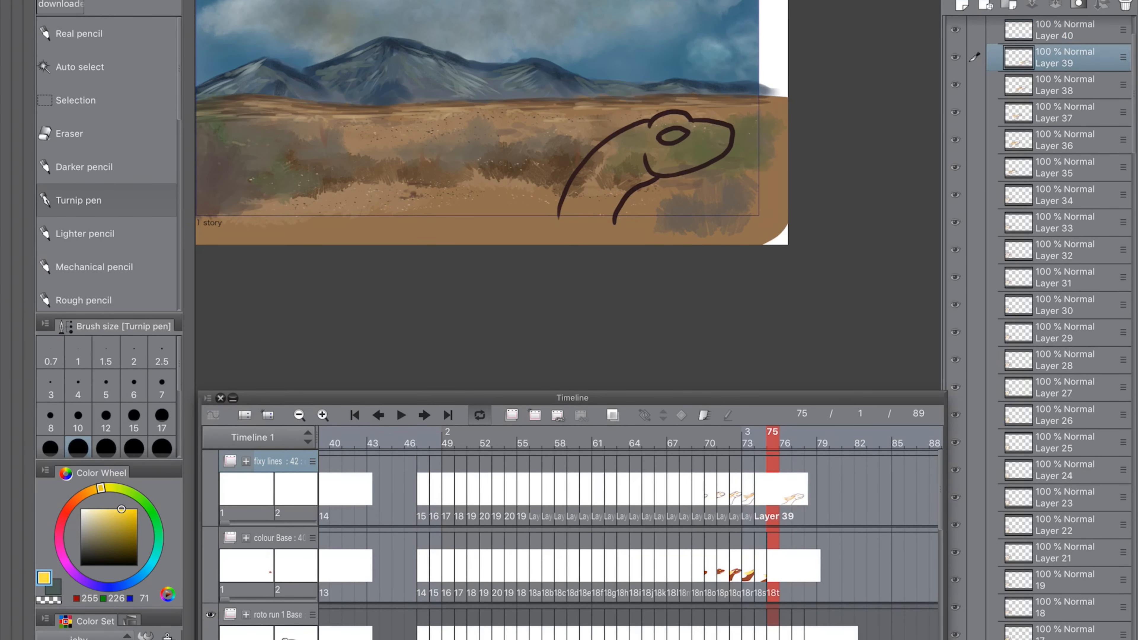
click(773, 566)
key(Delete)
Step: Play back the animation and copy the Layer 36 line cell from frame 71 to frame 75
click(423, 489)
key(space)
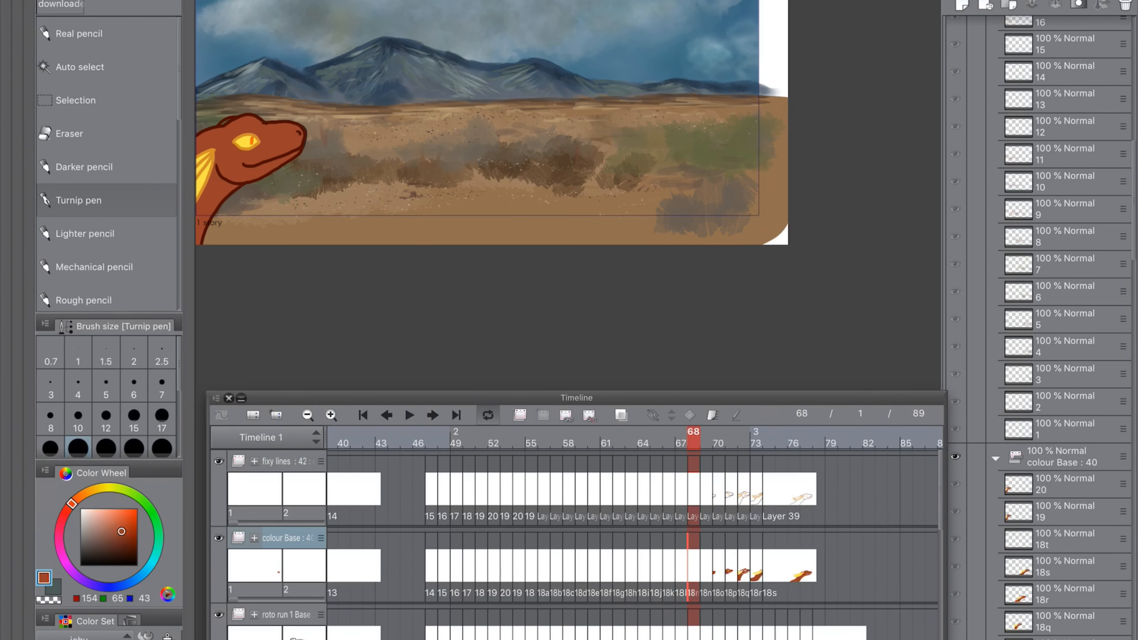
right_click(731, 489)
click(874, 283)
click(781, 489)
right_click(781, 488)
click(924, 305)
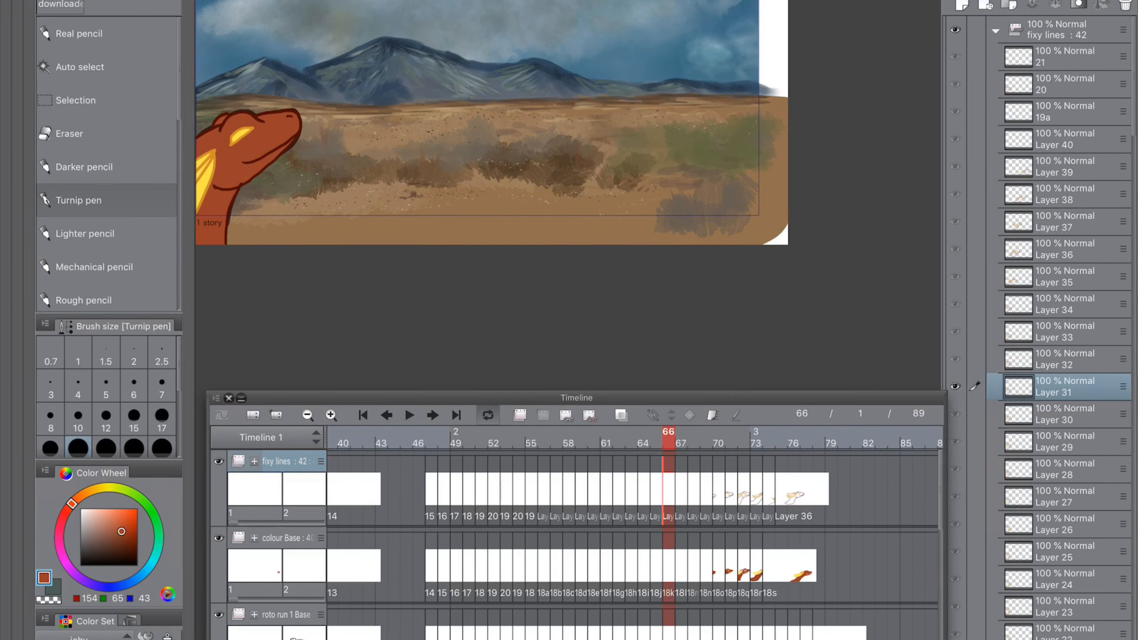
Step: Transform the Layer 36 line art at frame 71 so it lines up with the coloured head and neck
key(ctrl+t)
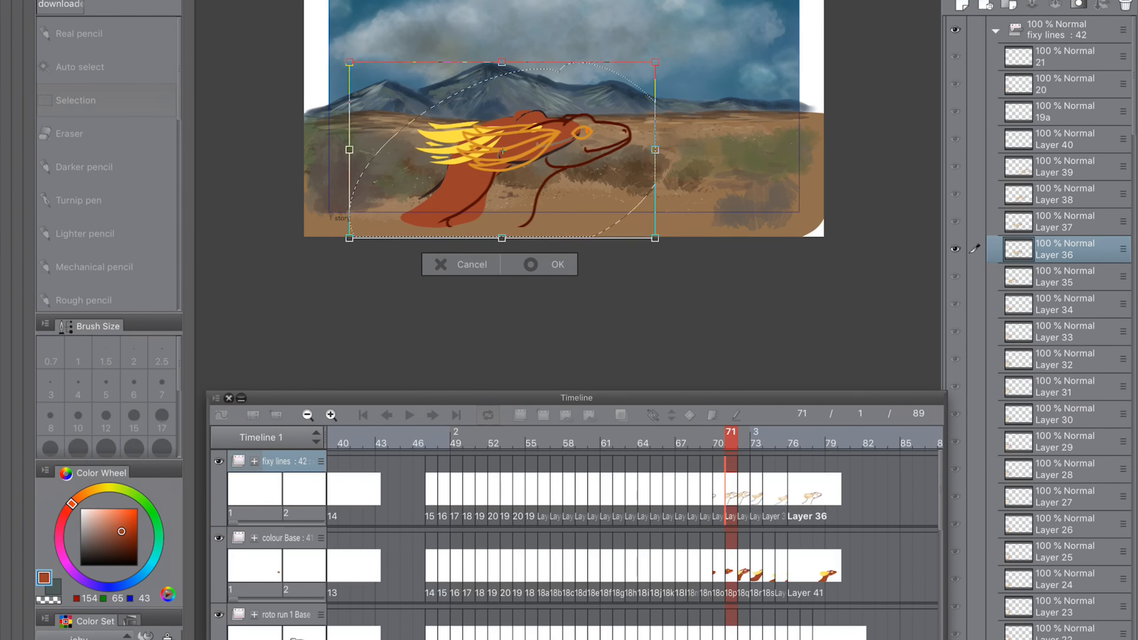
drag(501, 150, 452, 145)
scroll(477, 180, up, 5)
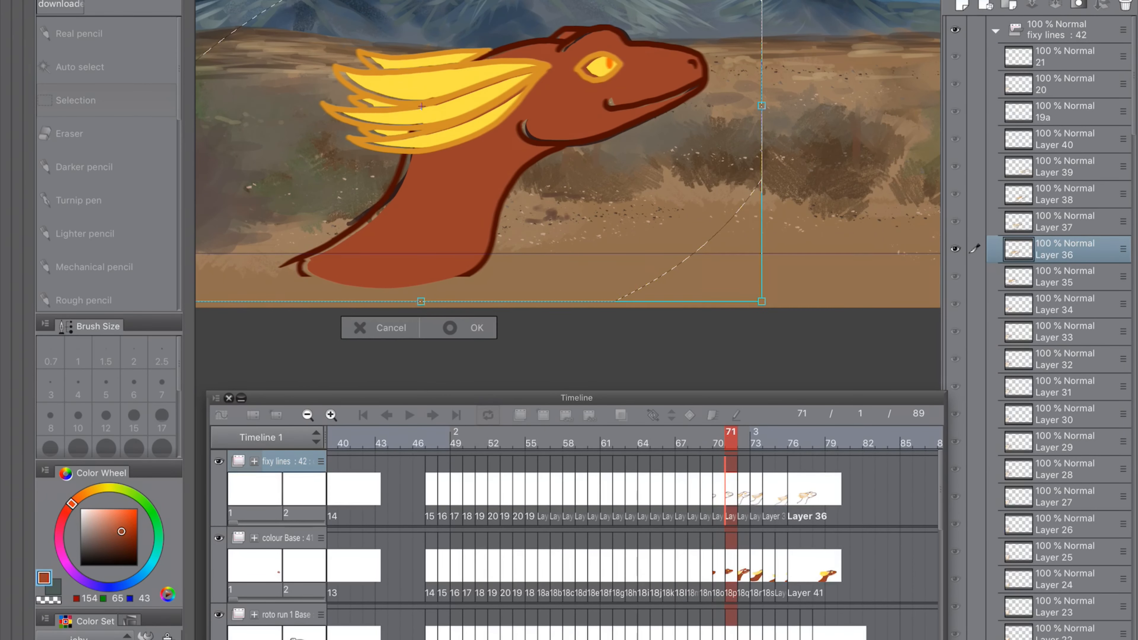
drag(621, 94, 630, 94)
key(Return)
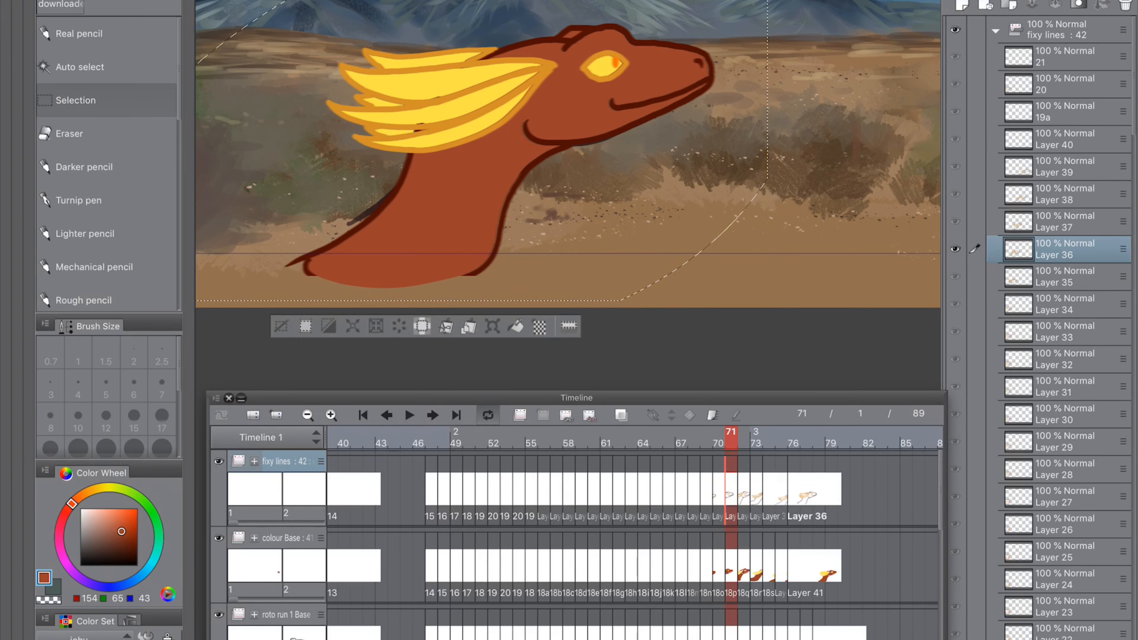
scroll(635, 99, down, 5)
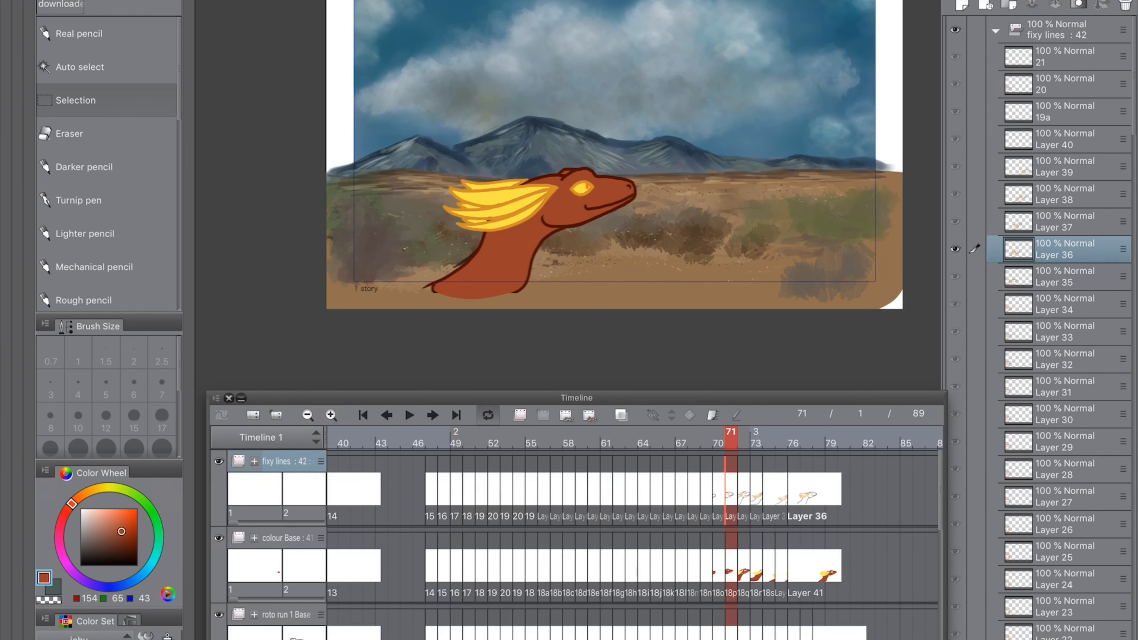
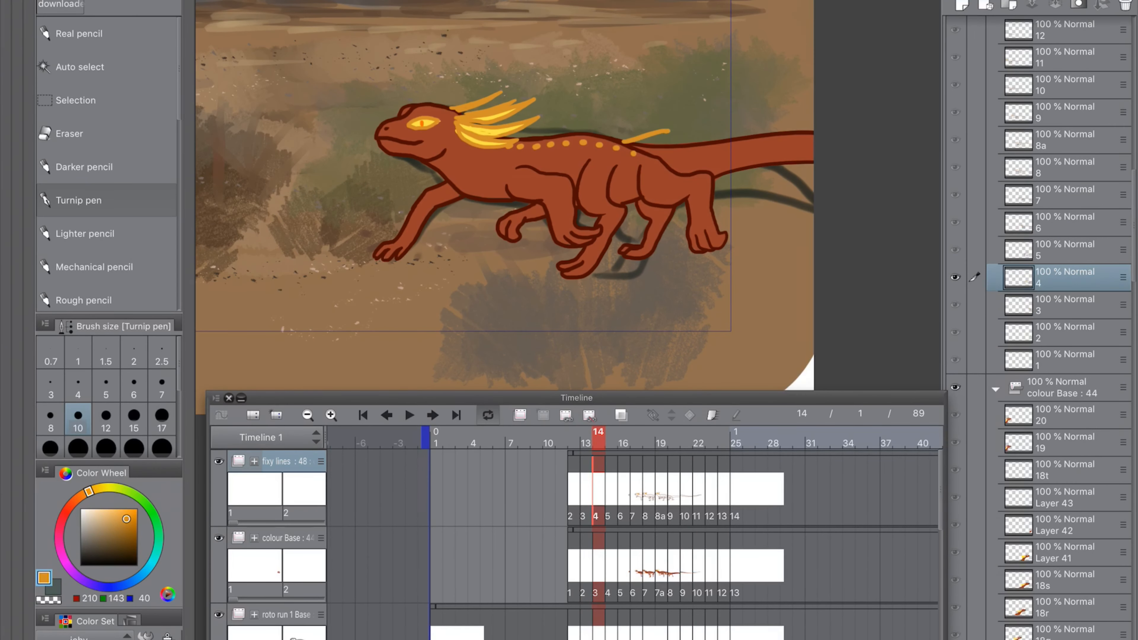
Step: Draw an orange and yellow feather plume at the base of the tail on line cell 4 at frame 14
alt+click(491, 131)
drag(667, 146, 719, 143)
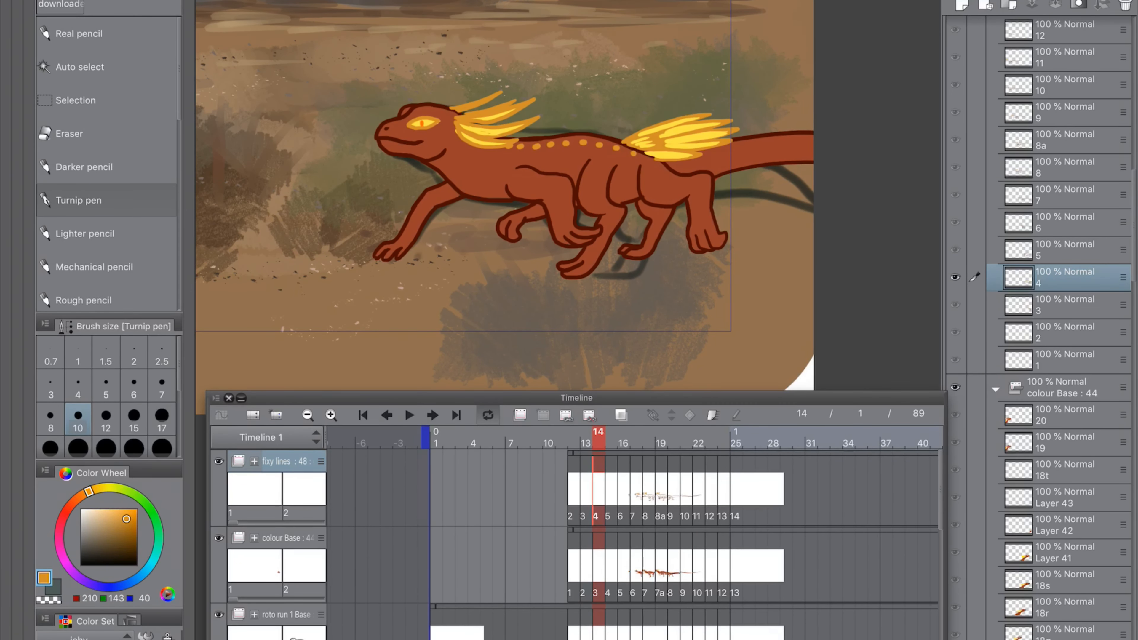
Step: Compare frames 14 and 15, and draw the matching orange and yellow tail-base plume on line cell 5 at frame 15
key(Right)
key(o)
key(o)
key(Left)
key(Right)
key(Left)
key(Right)
drag(571, 132, 669, 109)
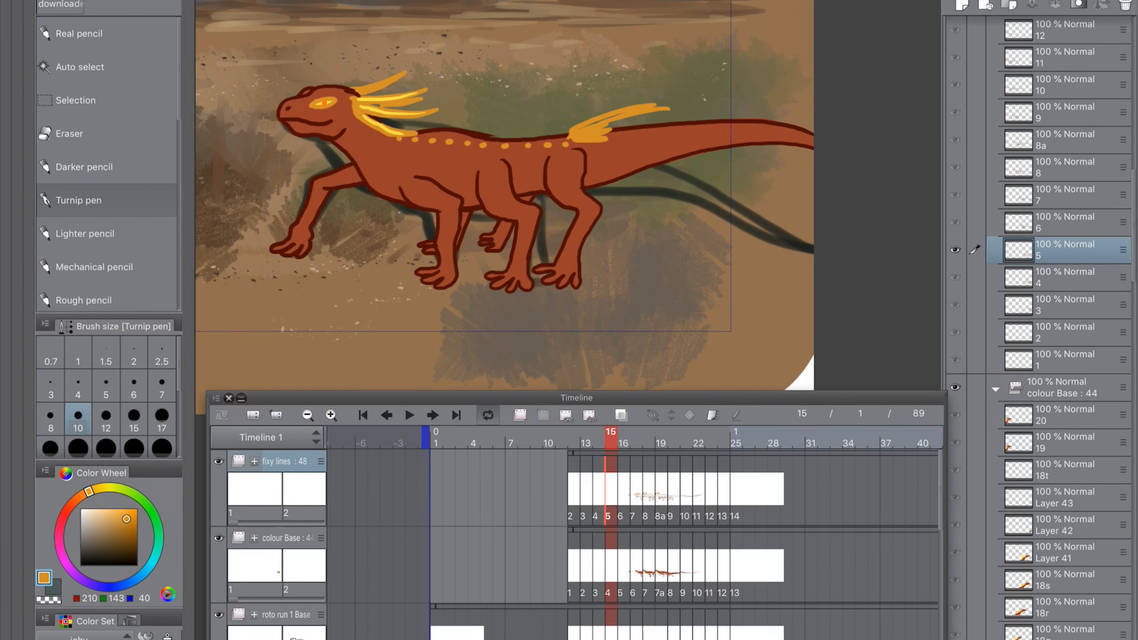
alt+click(381, 99)
drag(578, 131, 655, 108)
drag(606, 123, 662, 110)
drag(612, 130, 727, 106)
Step: Draw the tail-base plume with orange outlines and yellow highlights on line cell 6 at frame 16
key(Right)
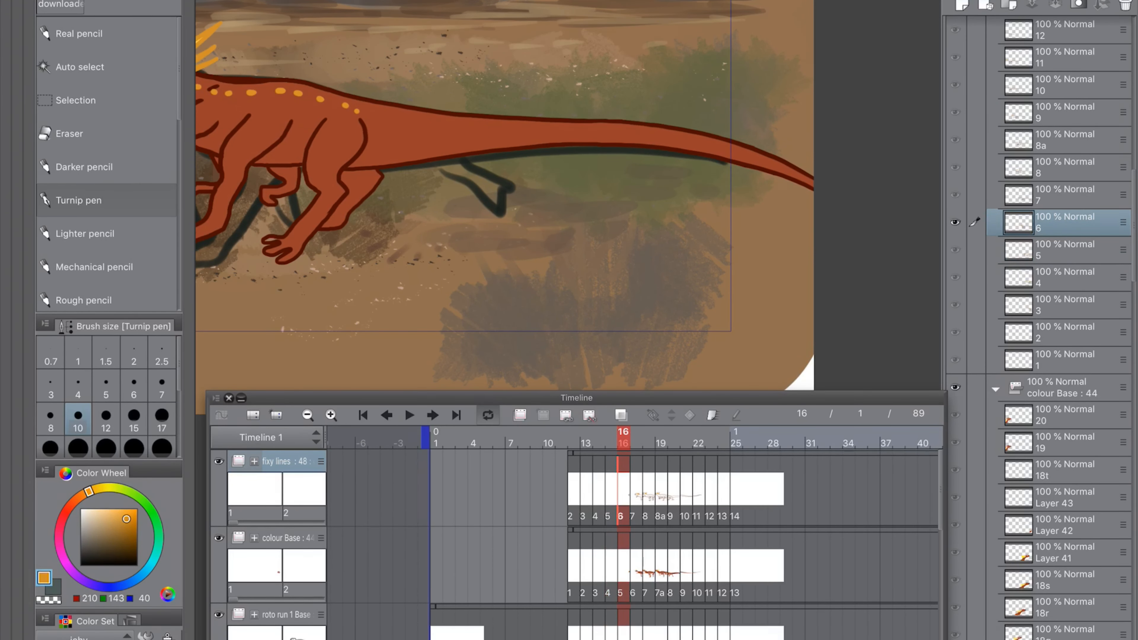
alt+click(200, 102)
drag(392, 122, 415, 113)
drag(396, 124, 419, 119)
drag(400, 125, 489, 126)
drag(419, 131, 446, 137)
alt+click(453, 140)
click(620, 415)
click(621, 416)
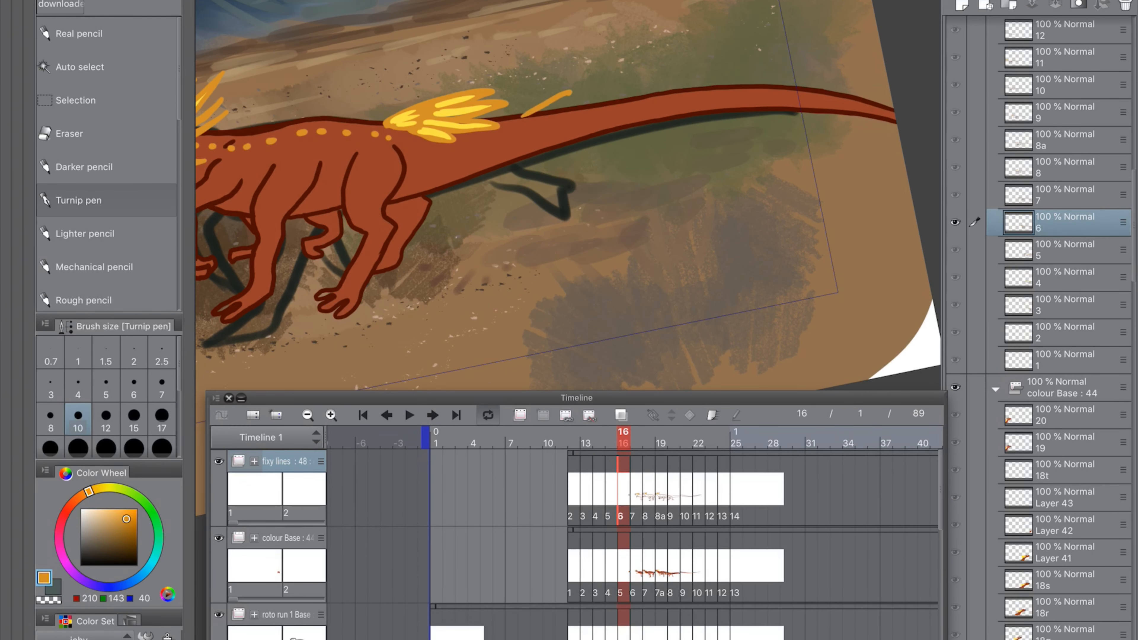
Step: Add a row of small orange and yellow tufts along the top of the tail on line cell 6
alt+click(480, 109)
drag(529, 111, 558, 97)
drag(539, 111, 559, 101)
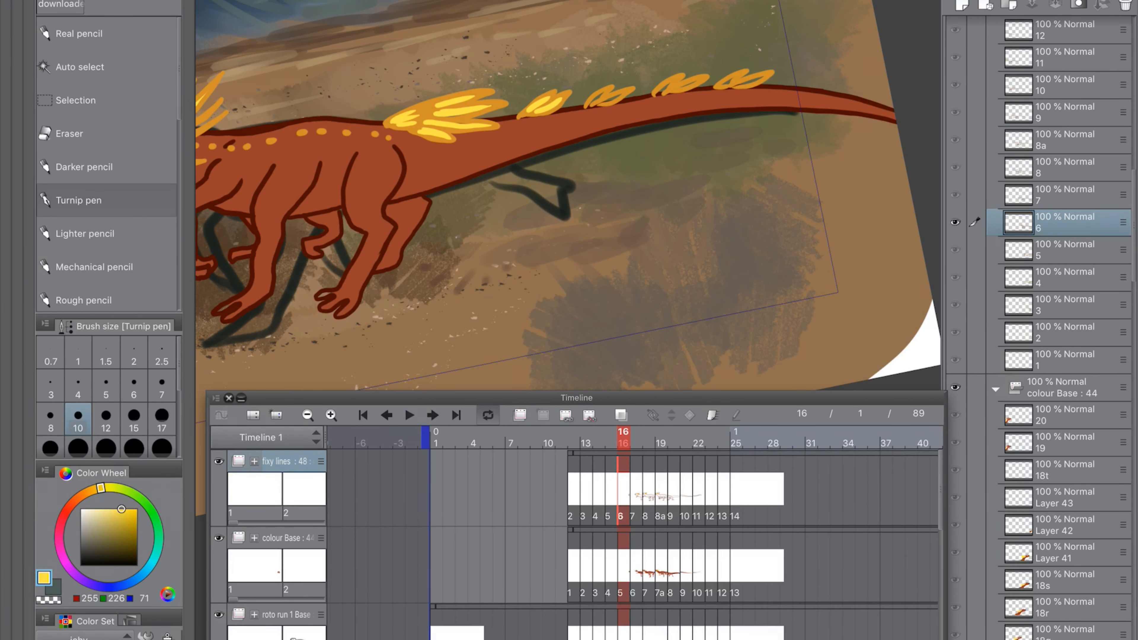
drag(722, 86, 765, 76)
Step: Draw the orange and yellow tail-base plume on line cell 7 at frame 17, using onion skin as a guide
click(433, 416)
click(621, 416)
alt+click(250, 156)
drag(403, 189, 572, 183)
drag(435, 137, 518, 88)
drag(443, 135, 528, 92)
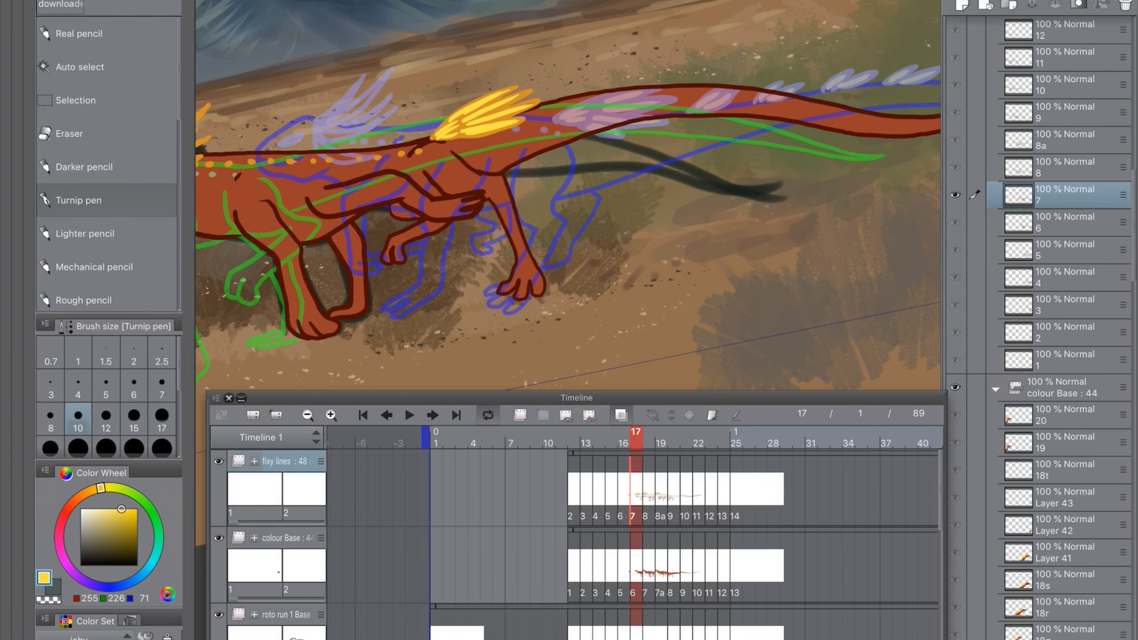
Step: Draw small orange tufts along the top of the tail on line cell 7
alt+click(533, 103)
drag(735, 134, 523, 166)
click(636, 140)
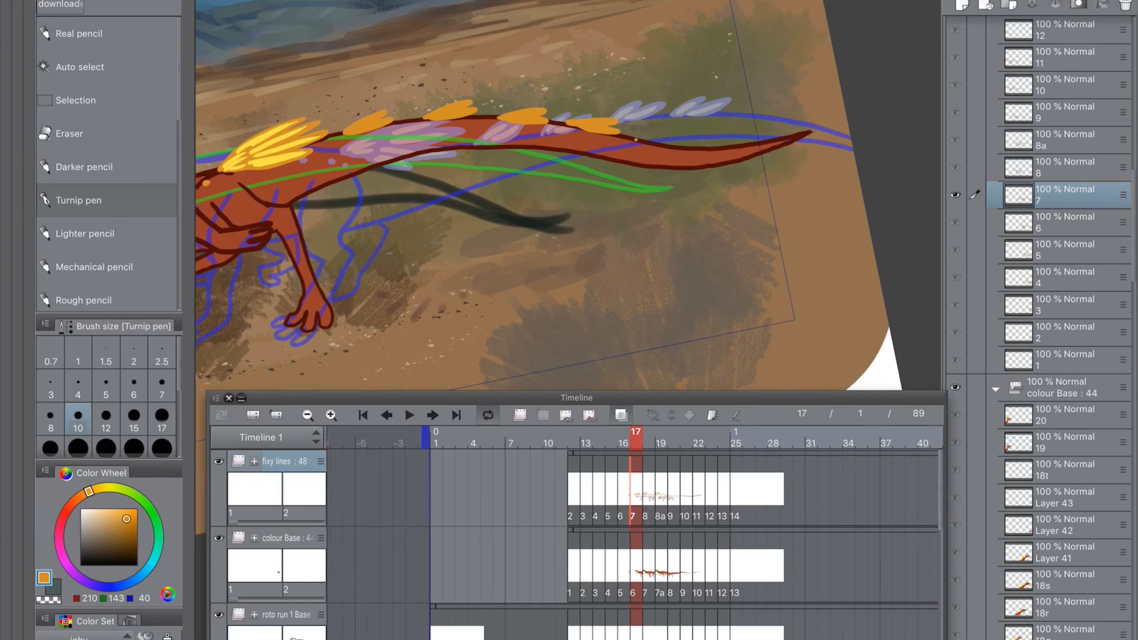
Step: Turn off onion skin, draw an orange plume at the tail tip on cell 7 and add yellow highlights to the tail tufts
click(621, 415)
drag(717, 148, 805, 109)
mouse_move(820, 128)
mouse_down()
mouse_move(718, 149)
mouse_move(808, 169)
mouse_up()
alt+click(287, 158)
drag(355, 130, 384, 114)
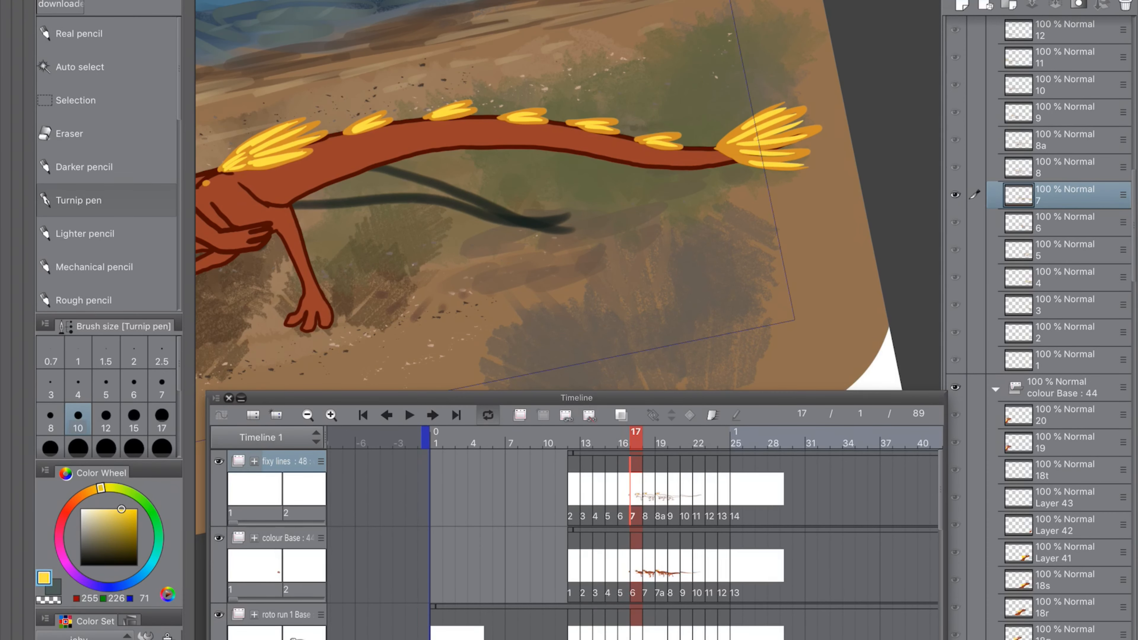
Step: Hide the roto run 1 Base folder and draw the orange and yellow tail-base plume on line cell 8 at frame 18
key(Right)
scroll(568, 195, down, 5)
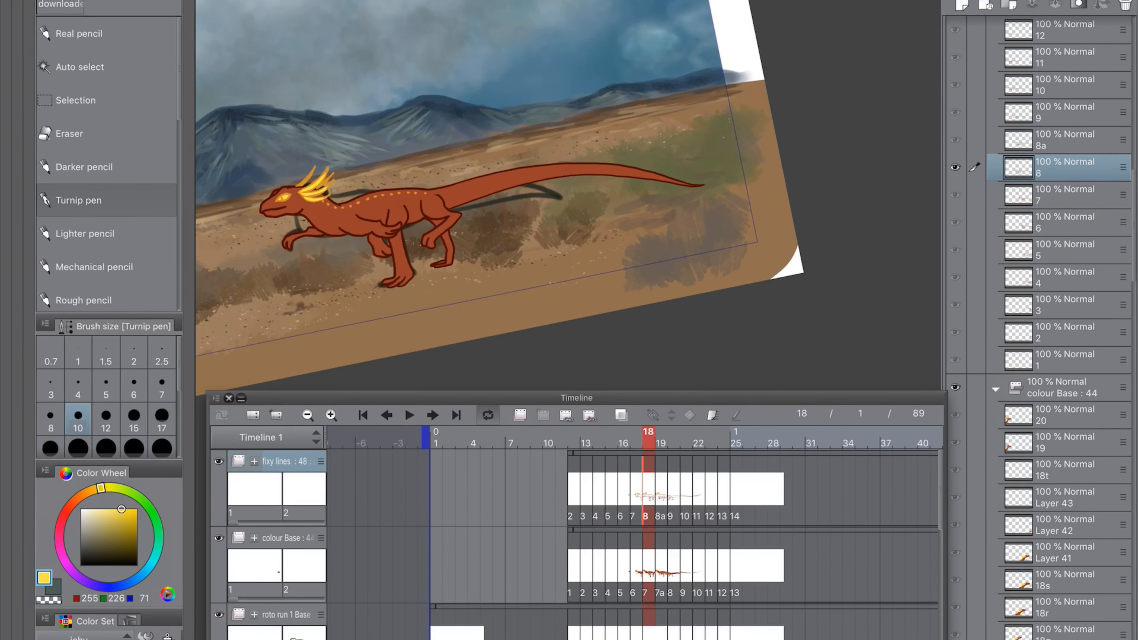
drag(312, 183, 335, 119)
click(219, 614)
scroll(487, 170, up, 4)
alt+click(424, 121)
drag(452, 120, 548, 93)
drag(465, 120, 574, 104)
mouse_move(475, 123)
mouse_down()
mouse_move(585, 120)
mouse_move(537, 138)
mouse_up()
alt+click(224, 62)
mouse_move(461, 121)
mouse_down()
mouse_move(486, 110)
mouse_move(531, 138)
mouse_up()
Step: Draw orange tufts along the tail and an orange plume at its tip on line cell 8, using onion skin as a guide
alt+click(581, 120)
drag(593, 111, 715, 104)
click(621, 415)
scroll(568, 195, down, 2)
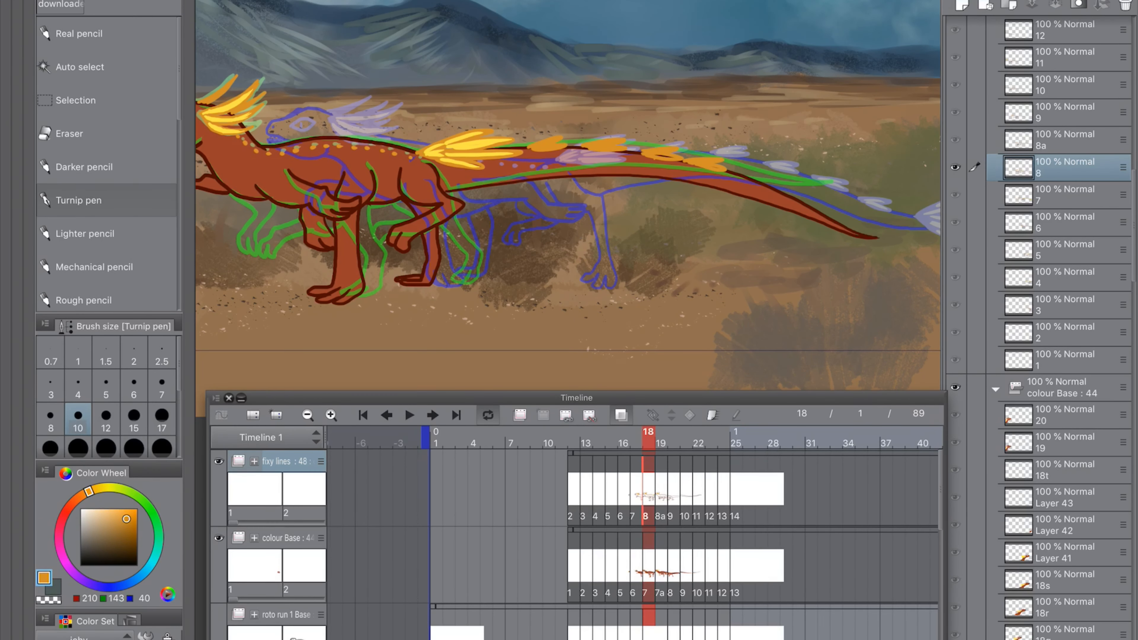
drag(780, 198, 805, 204)
drag(793, 199, 616, 144)
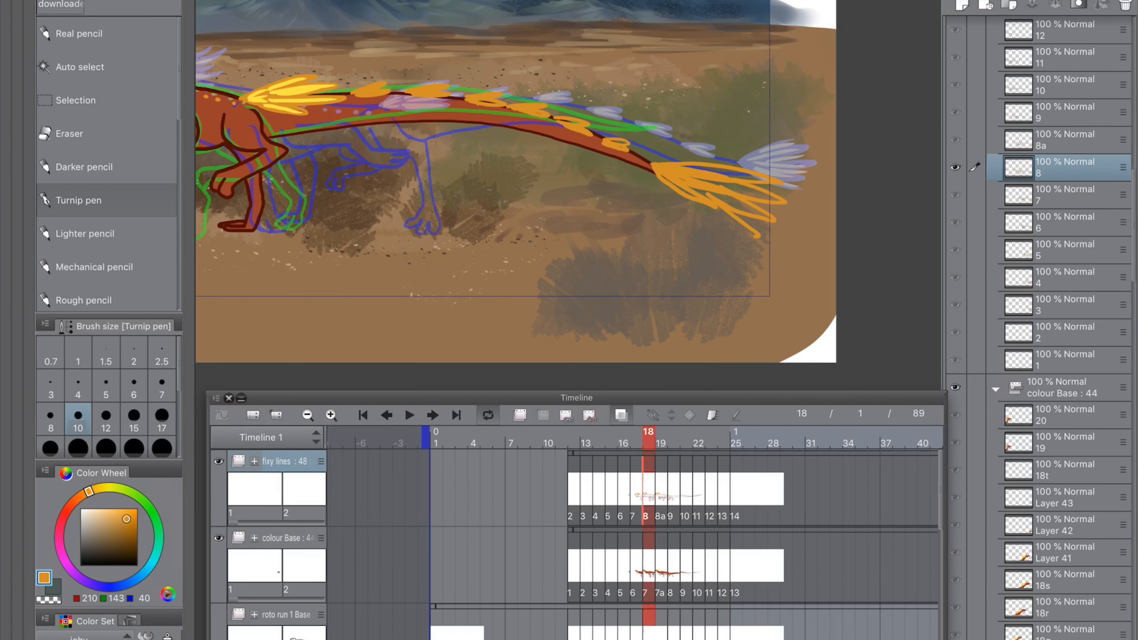
drag(493, 201, 614, 194)
Step: Turn off onion skin and paint yellow highlights into the tail tufts and tail-tip plume on line cell 8
click(621, 415)
scroll(568, 195, up, 4)
alt+click(269, 112)
drag(376, 96, 401, 82)
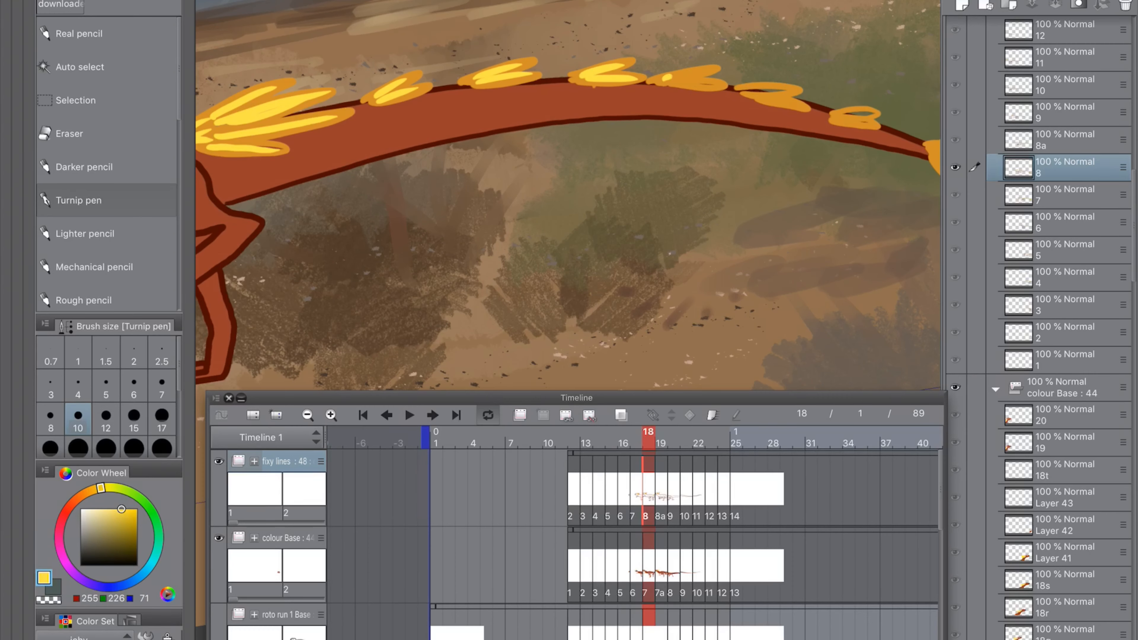
drag(851, 188, 533, 202)
drag(625, 168, 729, 162)
drag(621, 173, 727, 213)
drag(609, 270, 717, 179)
mouse_move(588, 142)
mouse_down()
mouse_move(699, 119)
mouse_move(654, 137)
mouse_move(699, 87)
mouse_move(721, 33)
mouse_up()
drag(551, 130, 678, 23)
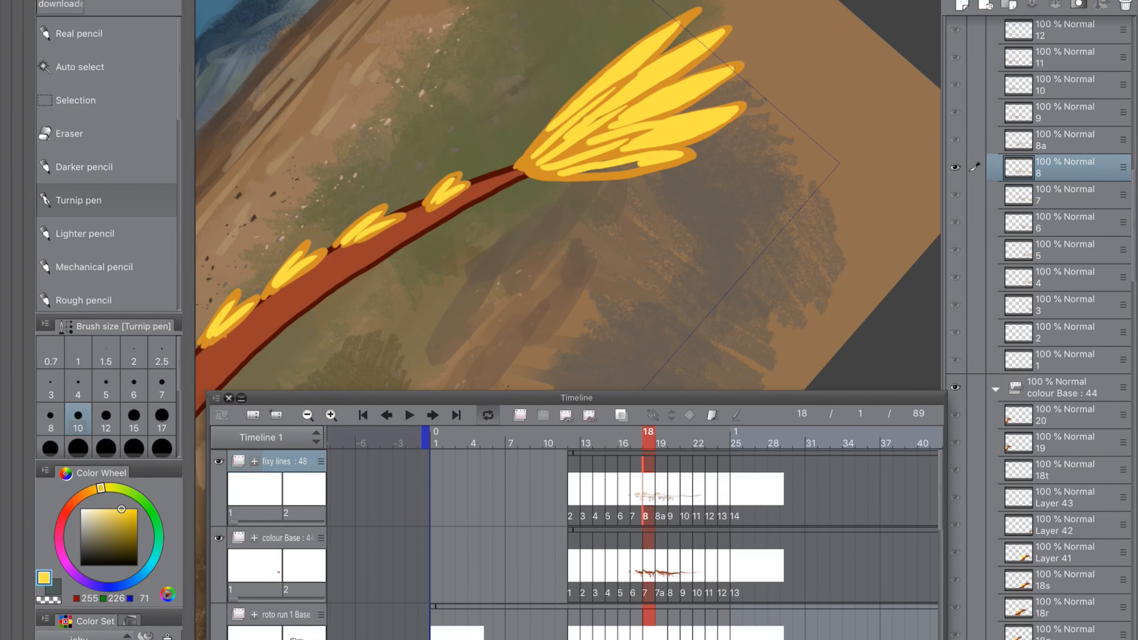
drag(569, 174, 663, 164)
scroll(568, 195, down, 5)
drag(699, 247, 820, 261)
click(660, 438)
click(735, 437)
drag(733, 489, 746, 489)
mouse_move(733, 566)
mouse_down()
mouse_move(758, 565)
mouse_move(734, 565)
mouse_up()
mouse_move(721, 489)
mouse_down()
mouse_move(734, 489)
mouse_move(722, 489)
mouse_up()
mouse_move(709, 566)
mouse_down()
mouse_move(722, 566)
mouse_move(709, 566)
mouse_up()
click(697, 488)
click(697, 566)
drag(697, 488, 709, 489)
key(ctrl+z)
key(ctrl+z)
key(ctrl+z)
key(ctrl+z)
key(ctrl+z)
key(ctrl+z)
key(ctrl+z)
key(ctrl+z)
Step: Compare frame 19 with its neighbours, then play the animation from the start to review the creature's run
click(660, 437)
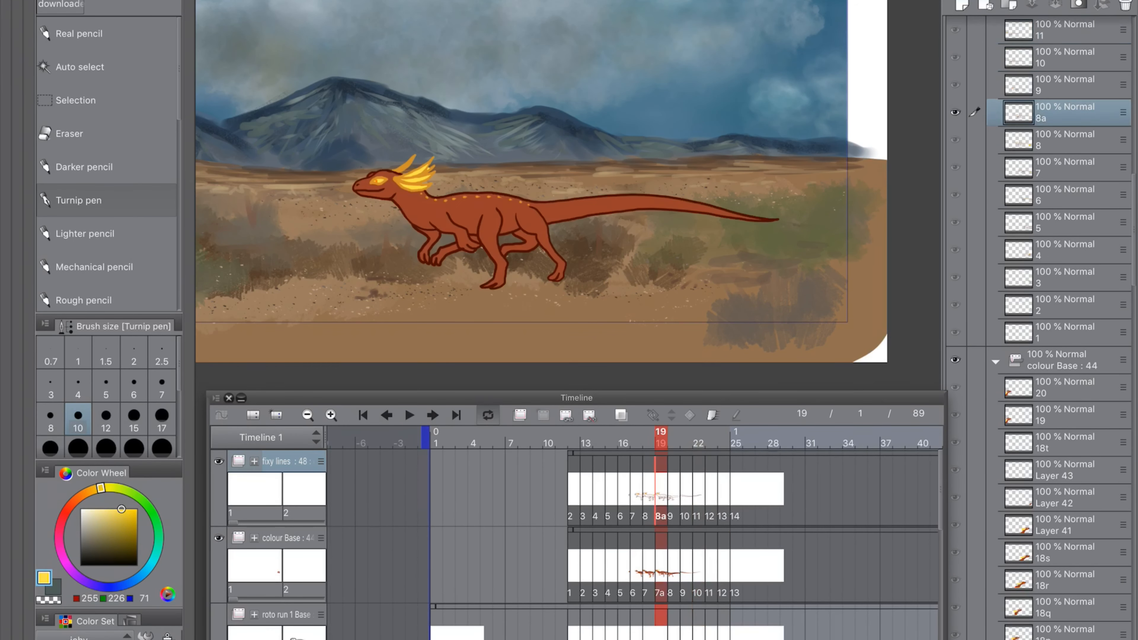
drag(560, 206, 672, 174)
click(620, 415)
click(673, 437)
click(660, 437)
click(621, 415)
click(363, 416)
key(ctrl+minus)
click(409, 415)
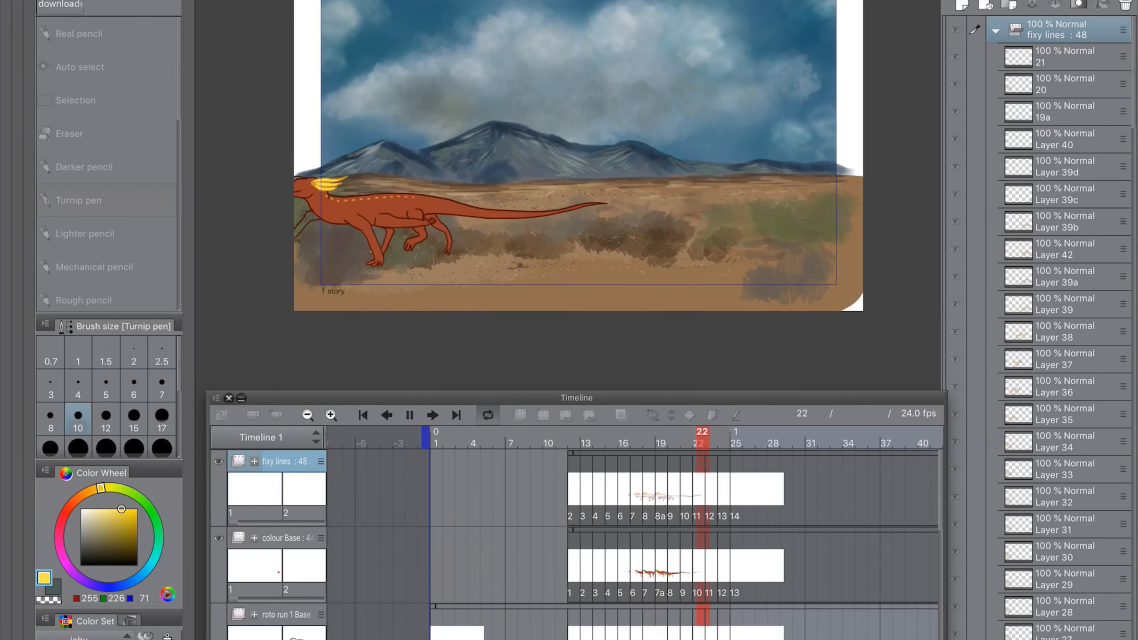
click(409, 415)
click(363, 415)
click(410, 415)
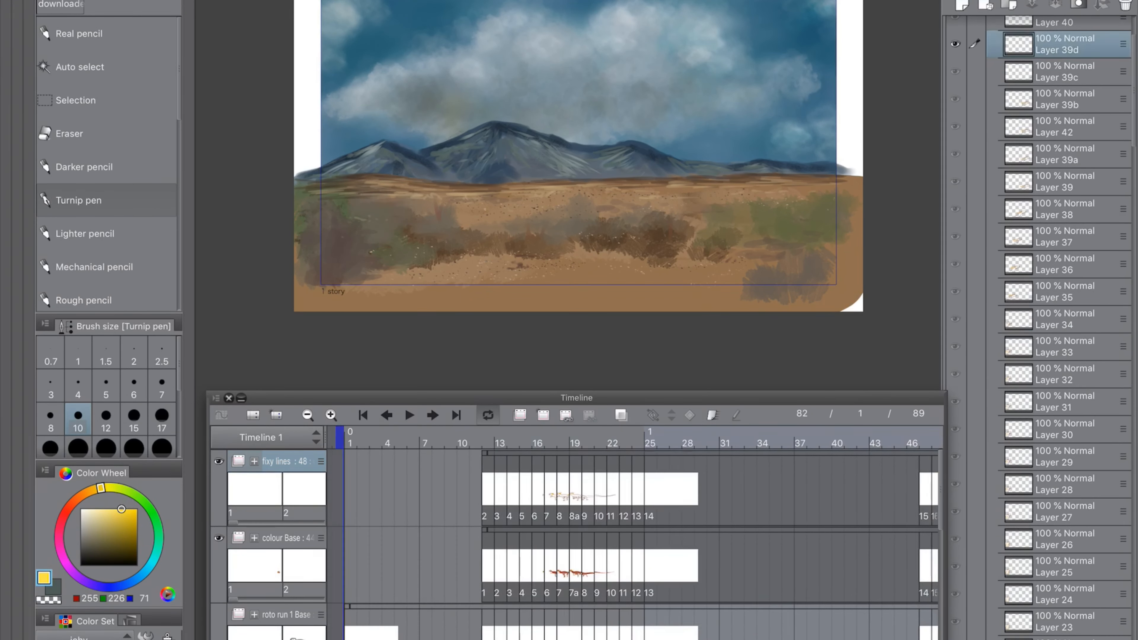
click(410, 415)
Step: With onion skin on at frame 19, select the creature on line cell 8a and shift it forward along its running direction
click(433, 415)
click(433, 415)
click(433, 415)
click(433, 415)
click(387, 415)
click(620, 415)
scroll(607, 237, up, 5)
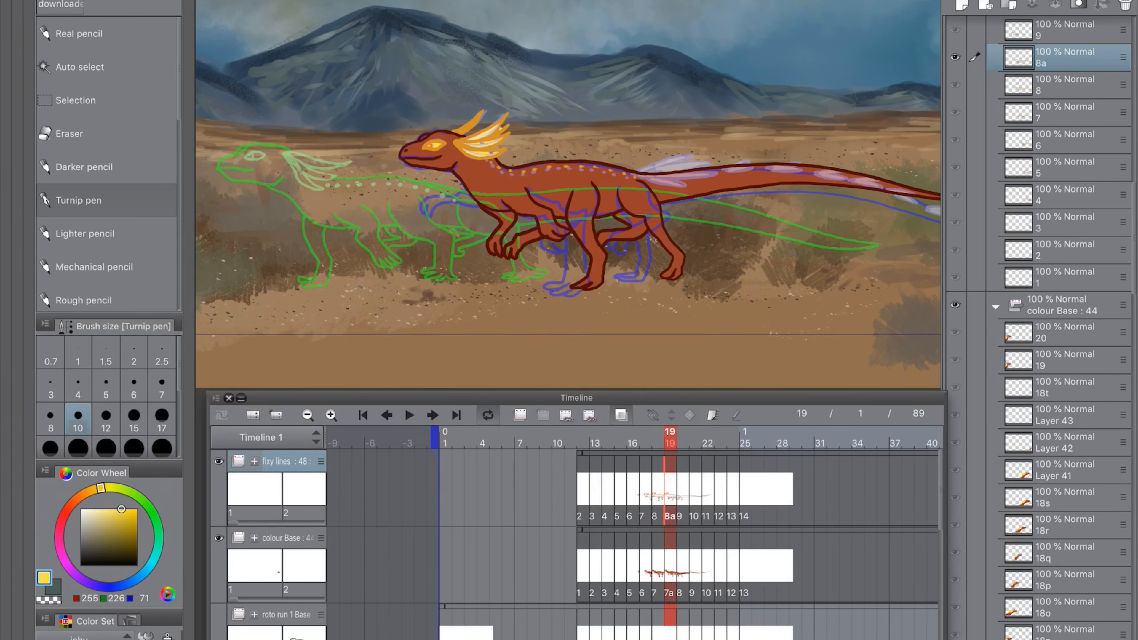
click(75, 101)
scroll(481, 187, down, 2)
drag(536, 75, 506, 90)
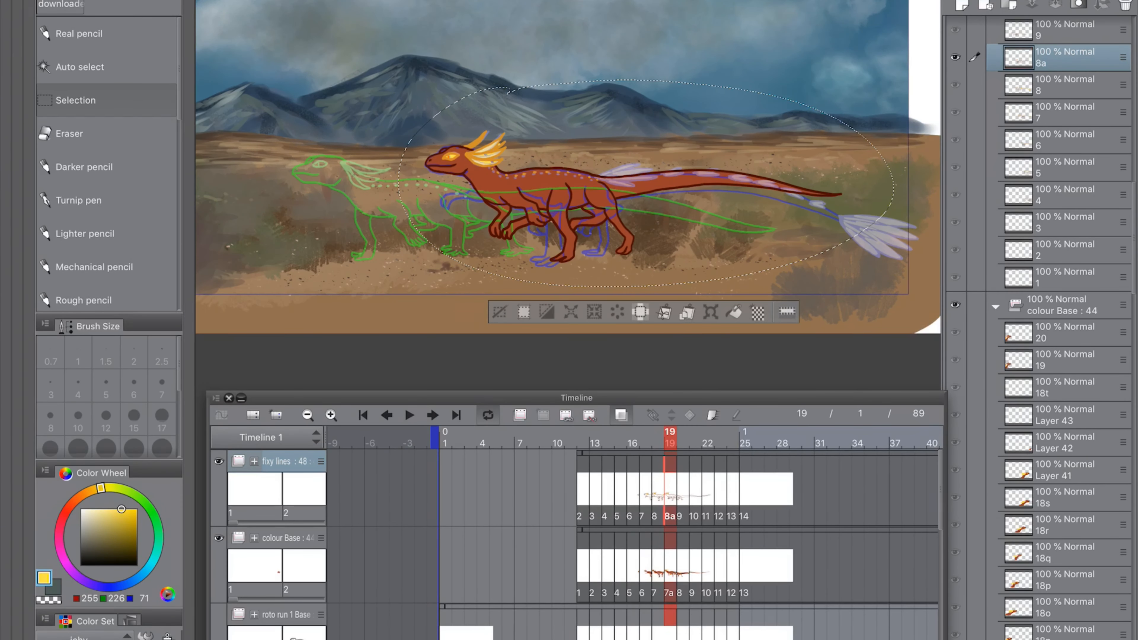
key(ctrl+t)
drag(636, 188, 579, 192)
drag(834, 186, 858, 185)
click(560, 322)
click(606, 311)
drag(636, 189, 579, 191)
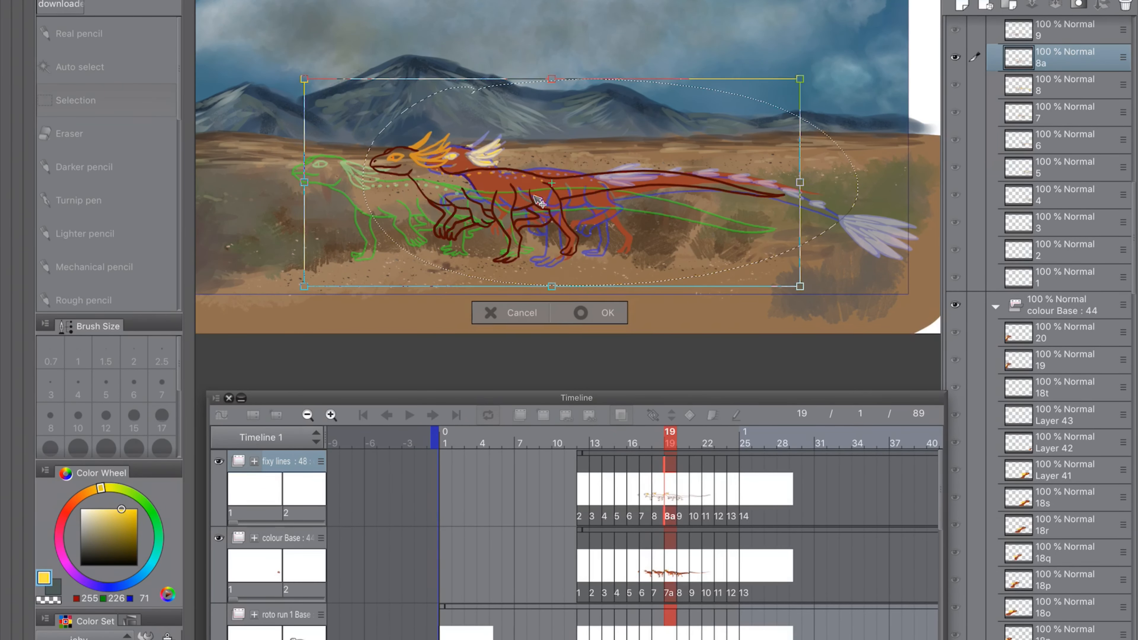
click(600, 312)
Step: Shift the creature's fill on colour cell 7a to match the moved lines, then clear the selection
click(669, 566)
scroll(608, 202, up, 2)
click(672, 312)
drag(685, 155, 603, 155)
click(645, 313)
click(657, 489)
click(670, 489)
key(ctrl+d)
Step: Draw an orange feather plume at the tail base on line cell 8a with the Turnip pen
scroll(642, 172, up, 2)
alt+click(530, 122)
key(ctrl+d)
drag(543, 117, 666, 90)
click(79, 200)
drag(685, 103, 649, 131)
Step: Draw orange tufts along the top of the tail and an orange plume at its tip on line cell 8a
scroll(568, 196, right, 3)
drag(553, 92, 600, 93)
drag(734, 108, 767, 114)
drag(768, 117, 813, 129)
scroll(568, 195, right, 5)
drag(633, 149, 718, 172)
scroll(568, 195, right, 3)
mouse_move(507, 130)
mouse_down()
mouse_move(612, 177)
mouse_move(491, 143)
mouse_move(571, 109)
mouse_up()
Step: Fill the feathers of the tail-tip plume on line cell 8a with yellow using Auto select
click(101, 488)
click(121, 509)
scroll(568, 195, up, 2)
key(w)
click(593, 123)
click(602, 141)
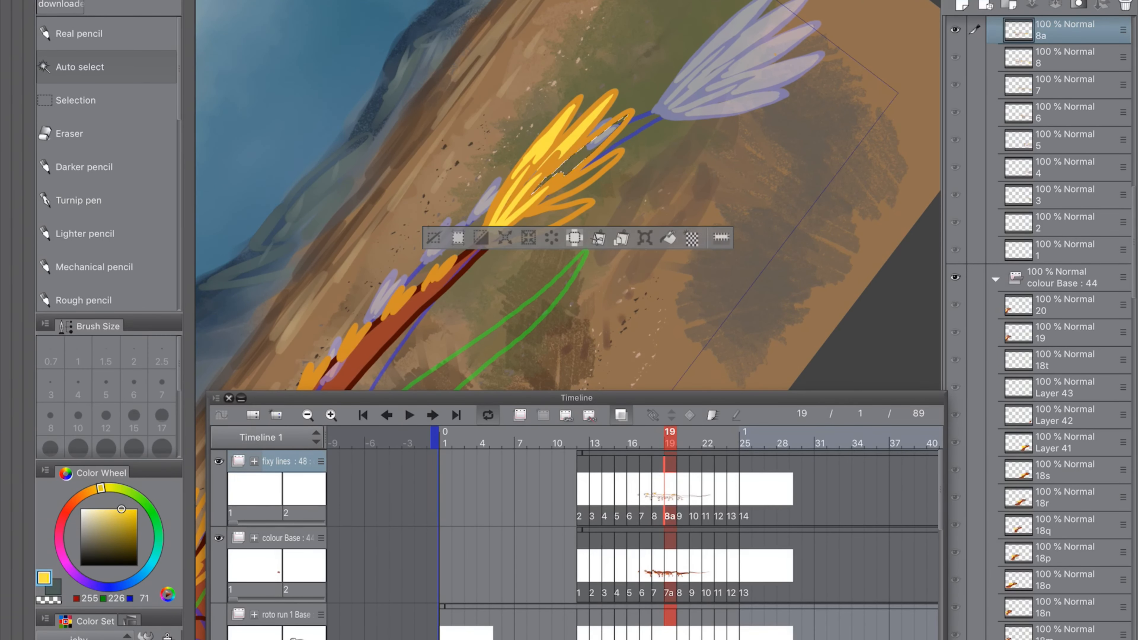
click(591, 176)
click(551, 218)
key(alt+BackSpace)
key(p)
Step: Paint yellow highlights into the tail tufts and the tail-base plume on line cell 8a
drag(595, 146, 608, 137)
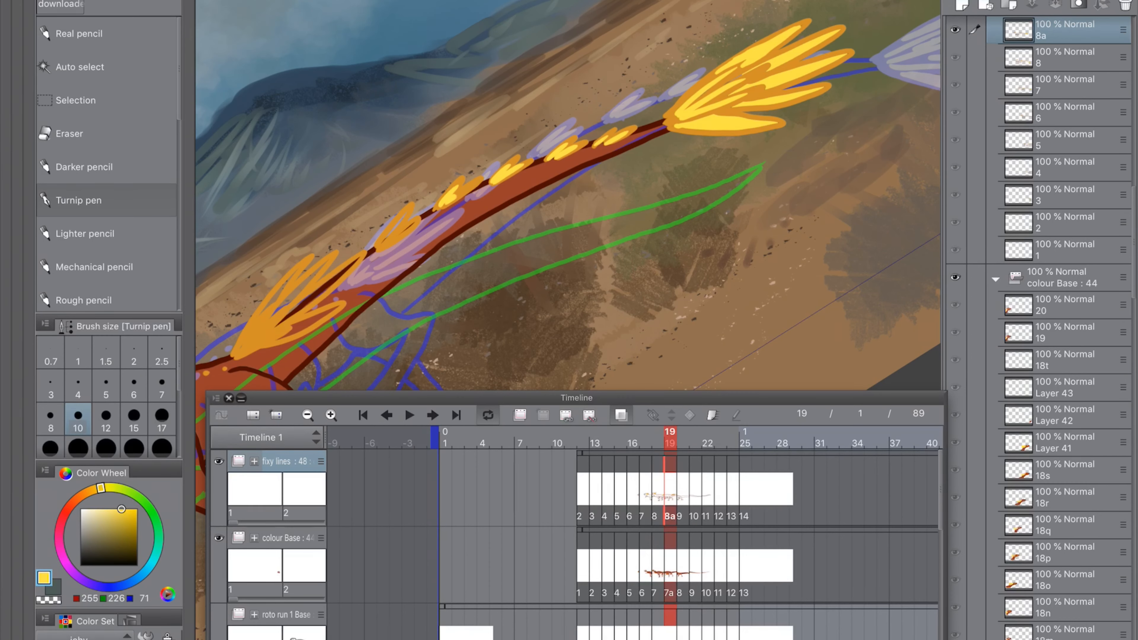
drag(454, 199, 469, 184)
drag(381, 247, 412, 214)
drag(394, 278, 568, 173)
mouse_move(411, 247)
mouse_down()
mouse_move(433, 218)
mouse_move(512, 201)
mouse_up()
Step: Apply a Movable blur to line cell 8a with area 10.94, direction 0, position Front and back and method Box
scroll(568, 195, down, 5)
click(242, 120)
click(399, 119)
click(486, 211)
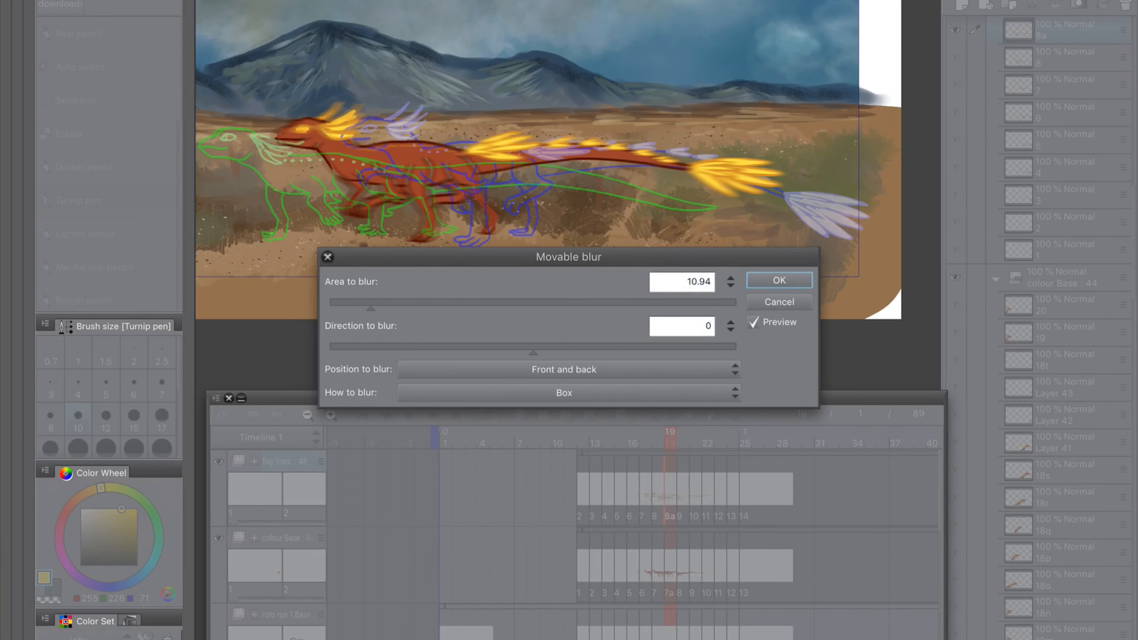
key(Return)
Step: Step back and forth through the frames around frame 19 to examine the tail's motion, ending on frame 20
scroll(662, 179, down, 2)
key(Right)
key(Left)
key(Left)
key(Left)
key(Left)
key(Left)
key(Right)
key(Right)
key(Right)
key(Right)
key(Right)
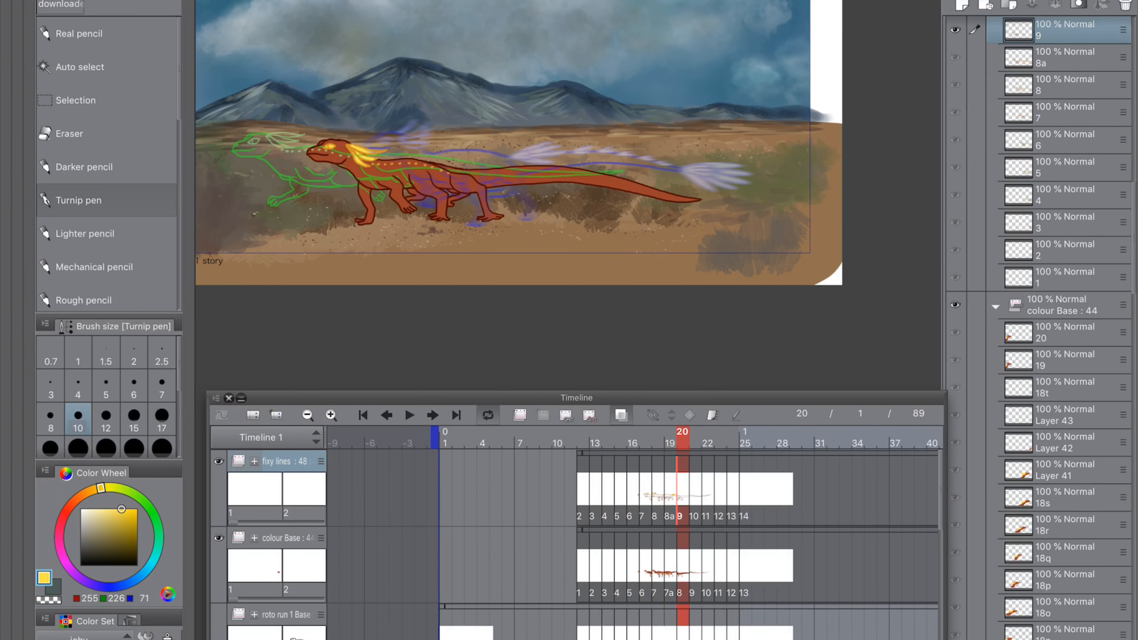
Step: Draw an orange tail-base plume, tufts along the tail and a tail-tip plume on line cell 9 at frame 20
scroll(480, 178, up, 4)
alt+click(398, 164)
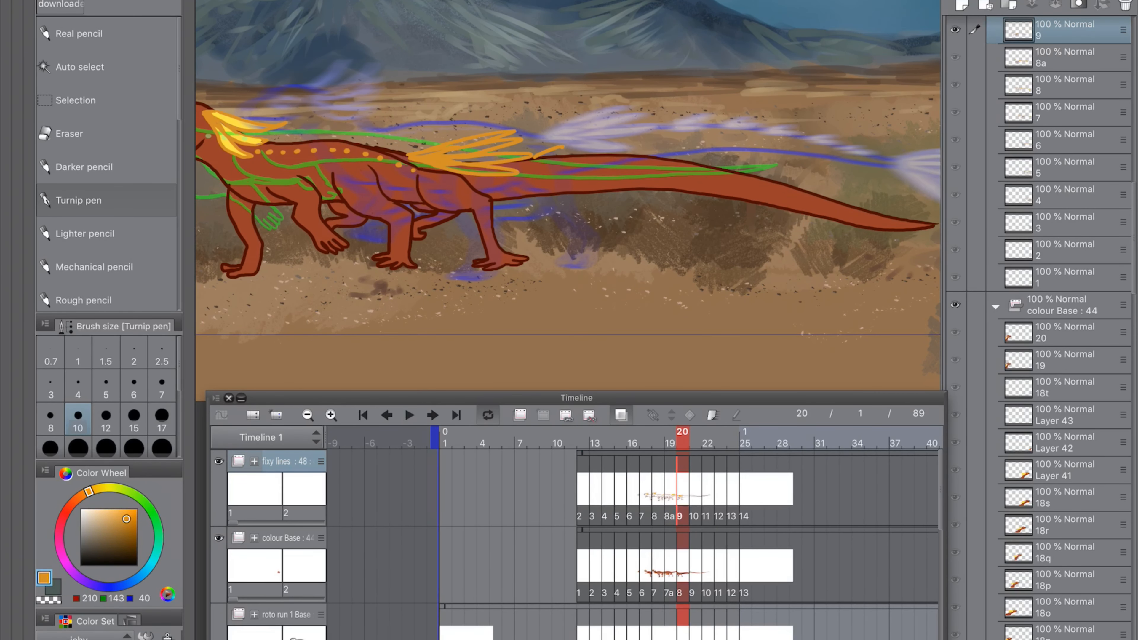
drag(806, 191, 836, 202)
drag(762, 224, 488, 212)
mouse_move(609, 204)
mouse_down()
mouse_move(722, 218)
mouse_move(784, 196)
mouse_up()
drag(717, 208, 790, 242)
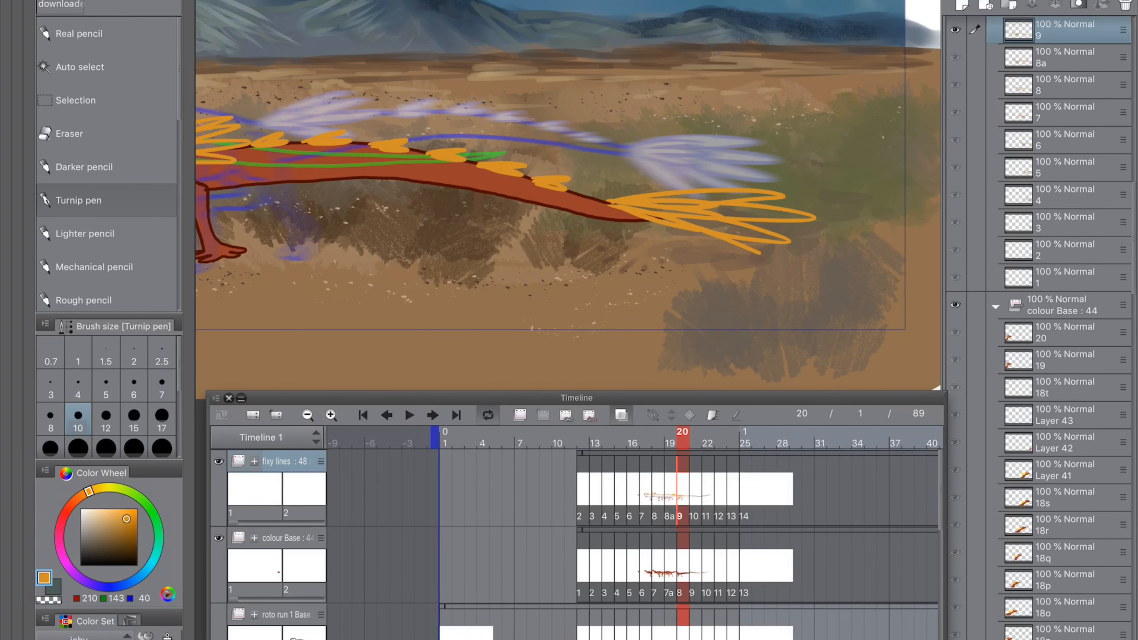
drag(703, 230, 632, 216)
Step: Fill the tail-tip plume on line cell 9 with yellow, selecting its feathers with Auto select
click(101, 637)
key(w)
click(733, 196)
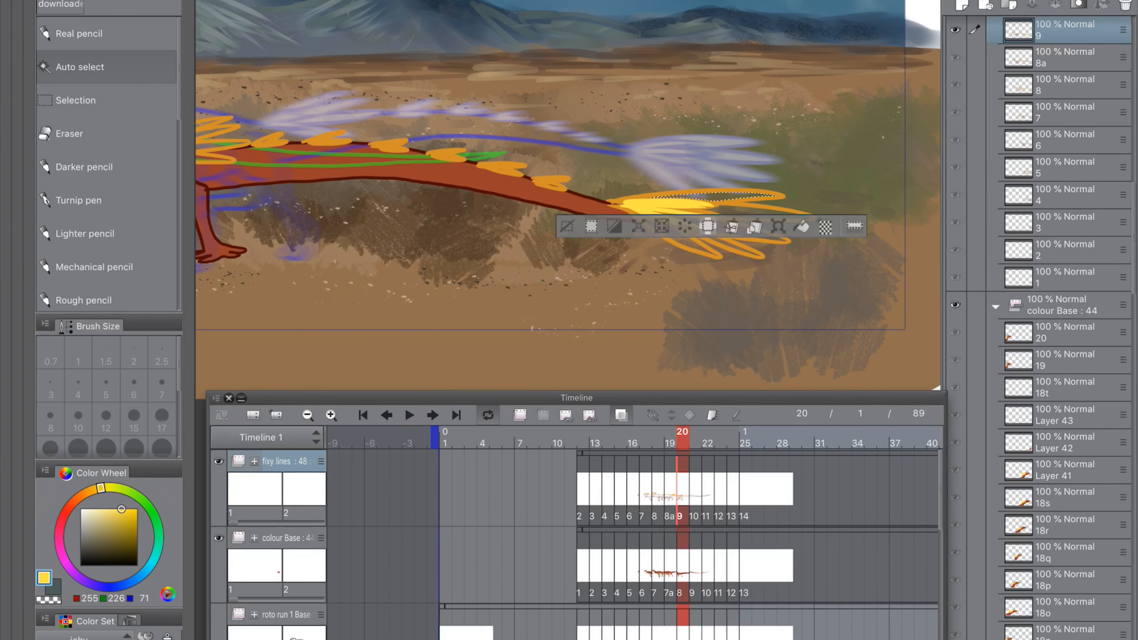
key(alt+Delete)
click(754, 212)
click(733, 229)
click(730, 245)
click(680, 237)
key(ctrl+d)
key(p)
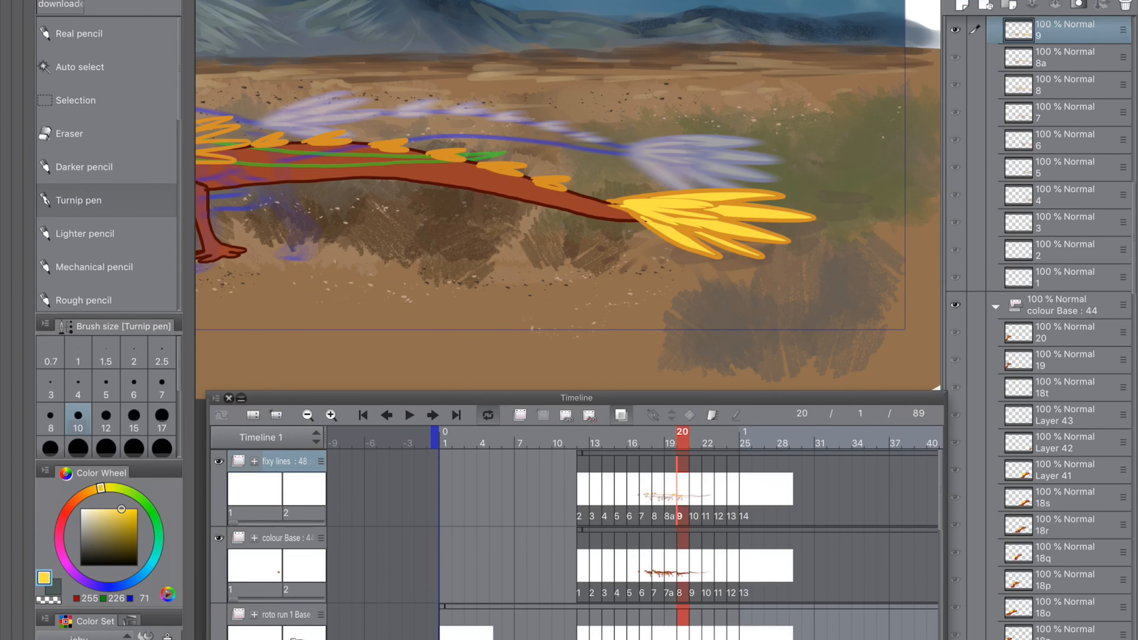
Step: Add yellow highlights to the tail tufts and the tail-base plume on line cell 9
drag(538, 181, 557, 186)
drag(486, 166, 515, 172)
drag(537, 224, 817, 245)
drag(654, 166, 684, 170)
drag(589, 164, 623, 156)
drag(535, 165, 562, 161)
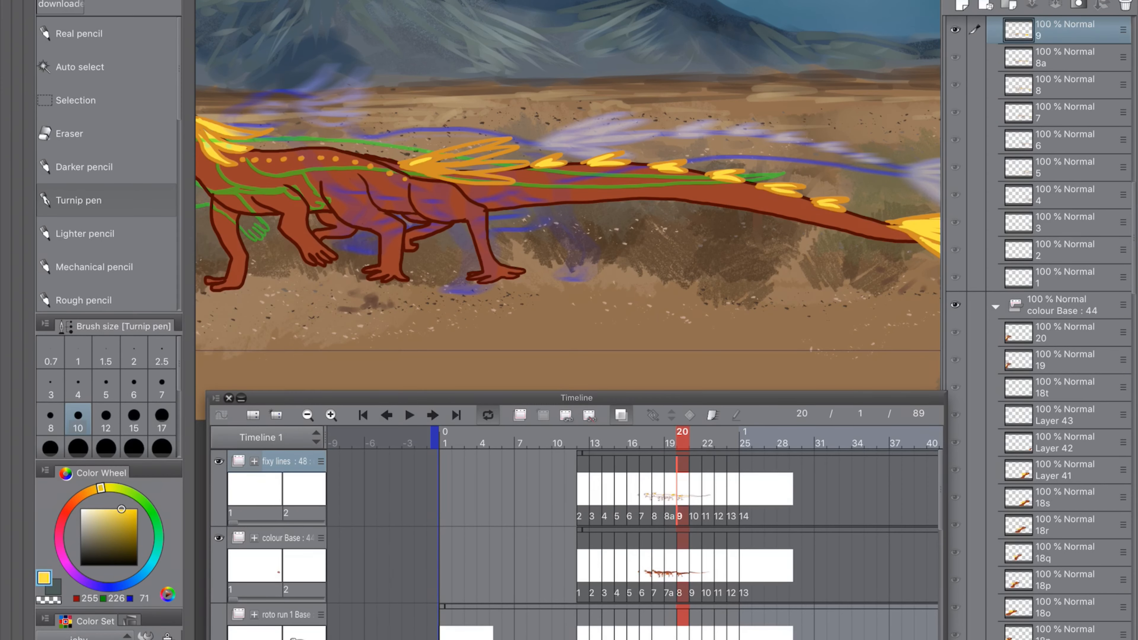
scroll(570, 135, down, 3)
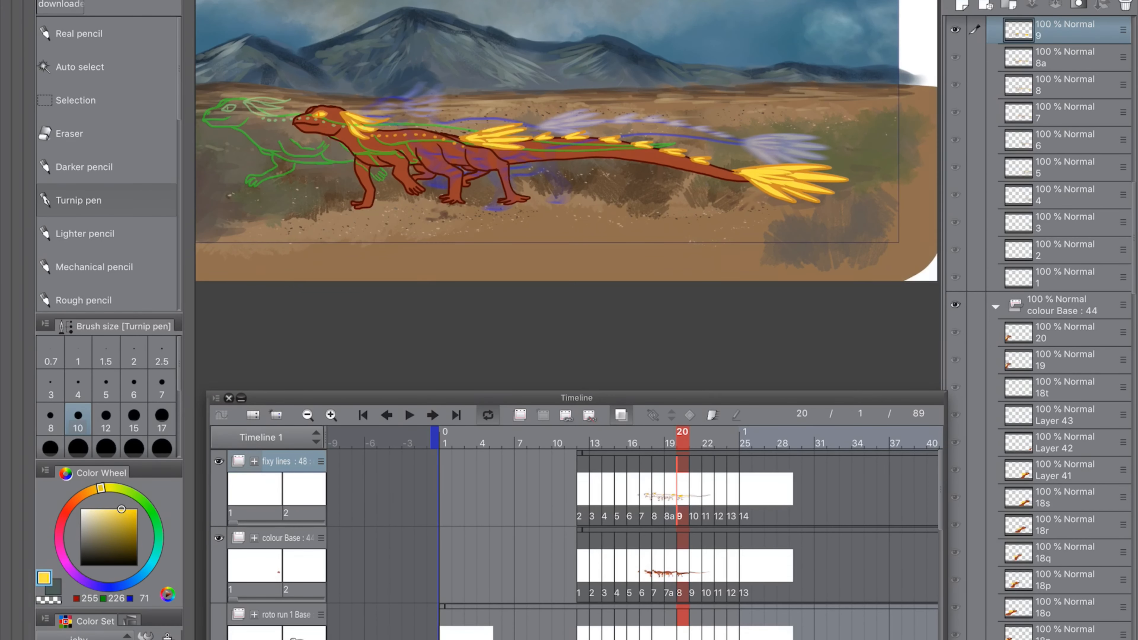
Step: Draw an orange tail-base plume, tufts along the tail and a tail-tip plume on line cell 10 at frame 21
key(period)
alt+click(316, 107)
scroll(419, 157, up, 3)
drag(365, 94, 417, 82)
drag(366, 97, 471, 100)
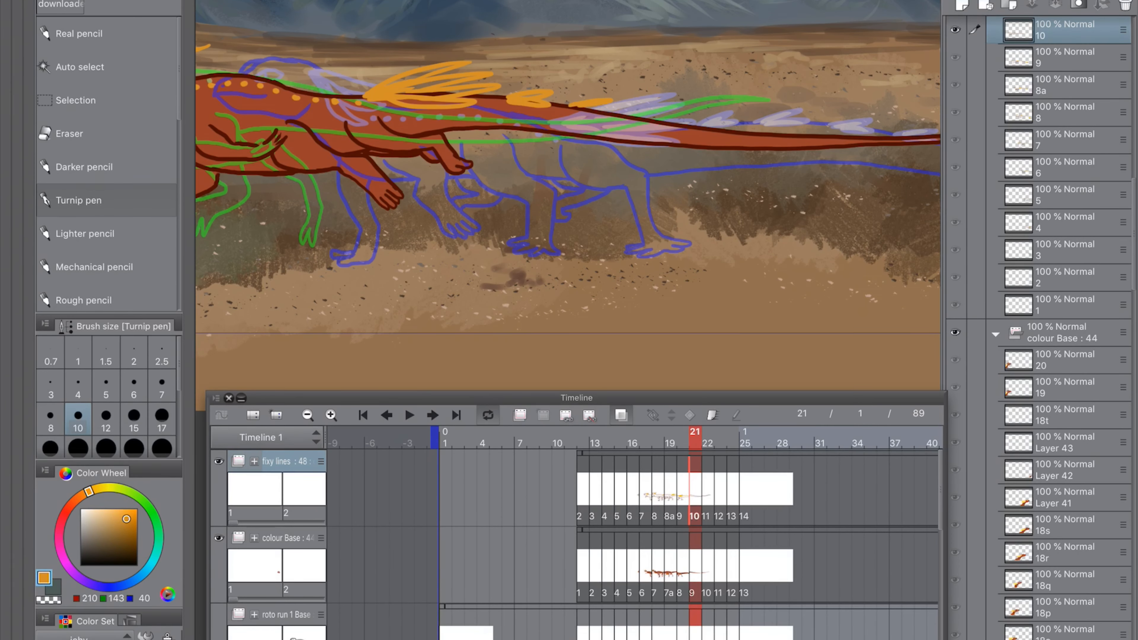
drag(672, 157, 558, 181)
drag(641, 155, 676, 158)
mouse_move(704, 155)
mouse_down()
mouse_move(739, 158)
mouse_move(558, 185)
mouse_up()
mouse_move(570, 167)
mouse_down()
mouse_move(699, 142)
mouse_move(686, 139)
mouse_up()
mouse_move(672, 179)
mouse_down()
mouse_move(560, 202)
mouse_move(591, 220)
mouse_up()
drag(313, 188, 694, 186)
Step: Add yellow highlights to the tail-base plume and the tail tufts on line cell 10
alt+click(314, 138)
drag(309, 134, 388, 109)
drag(300, 141, 337, 132)
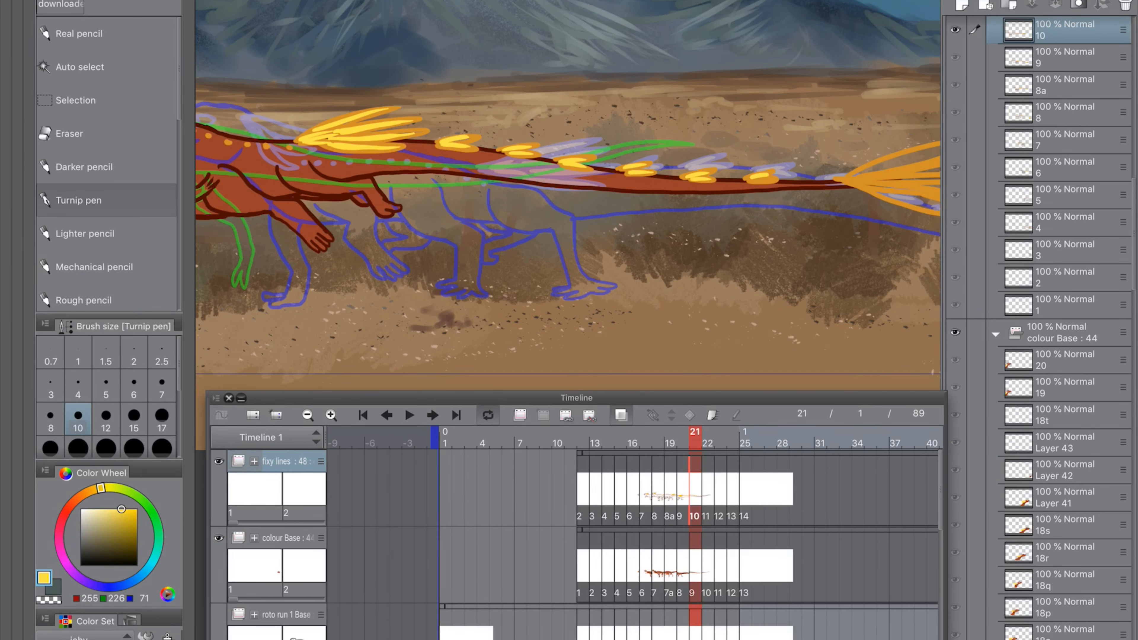
drag(747, 180, 769, 182)
Step: Fill the tail-tip plume on line cell 10 with yellow, selecting its feathers with Auto select
scroll(842, 179, up, 3)
mouse_move(484, 103)
mouse_down()
mouse_move(614, 77)
mouse_move(650, 100)
mouse_up()
key(w)
click(650, 53)
key(alt+Delete)
click(726, 66)
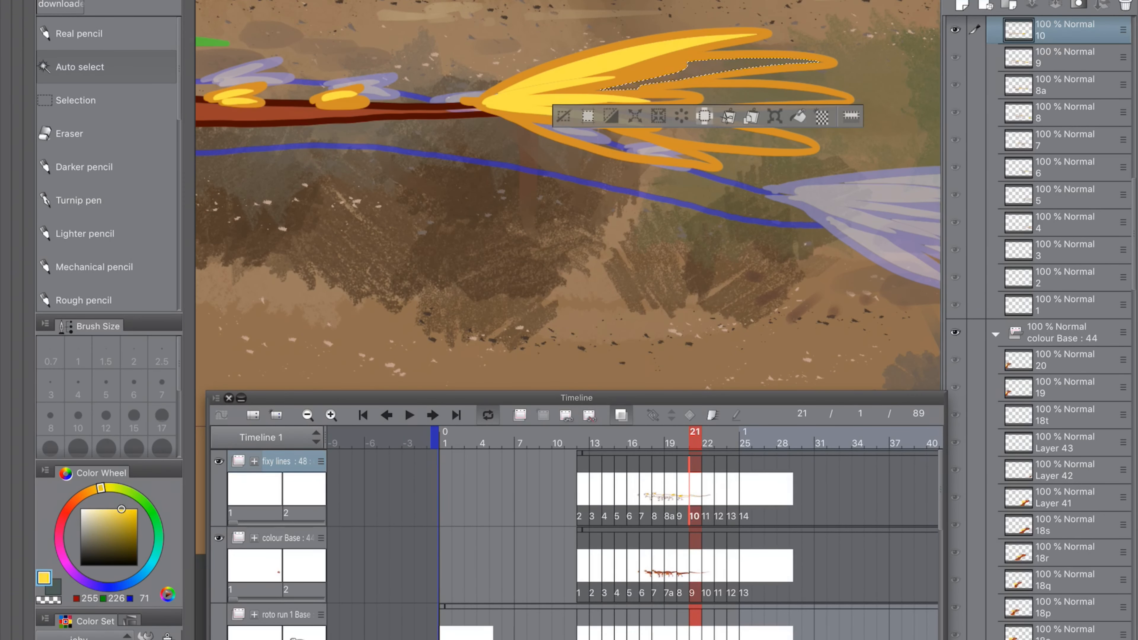
key(alt+Delete)
click(762, 96)
key(alt+Delete)
click(725, 136)
key(alt+Delete)
click(627, 144)
key(alt+Delete)
key(super+d)
Step: Add orange feather strokes over the yellow tail-tip plume on line cell 10 with the Turnip pen
key(p)
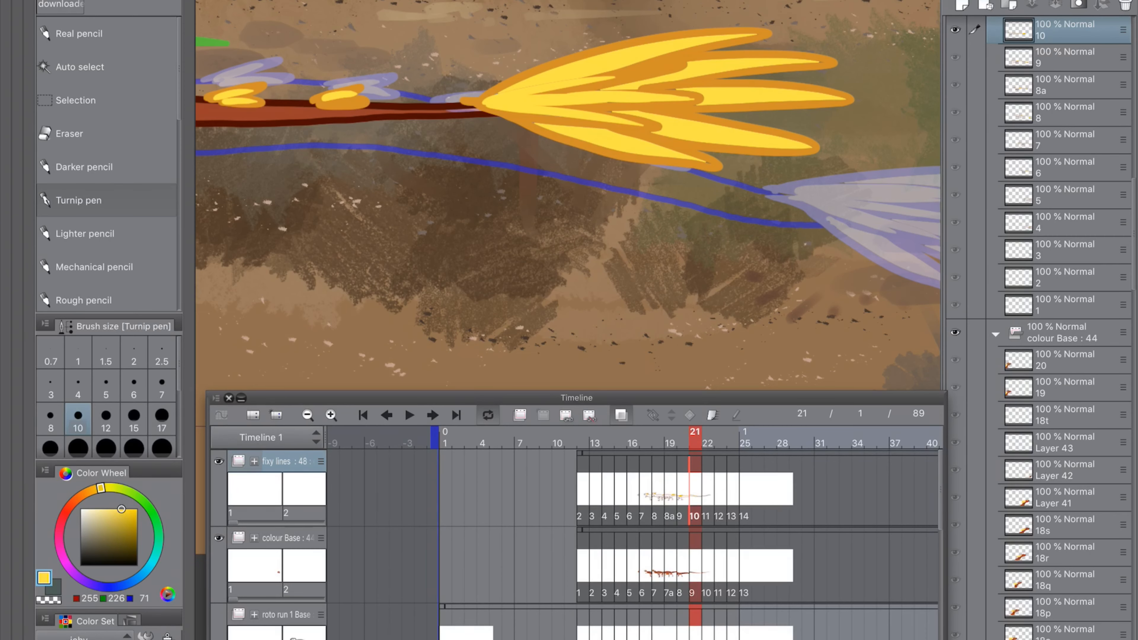
alt+click(632, 74)
drag(505, 88, 609, 76)
scroll(569, 135, down, 5)
Step: Draw an orange feather plume at the base of the tail on line cell 11 at frame 22
key(Right)
scroll(493, 99, up, 3)
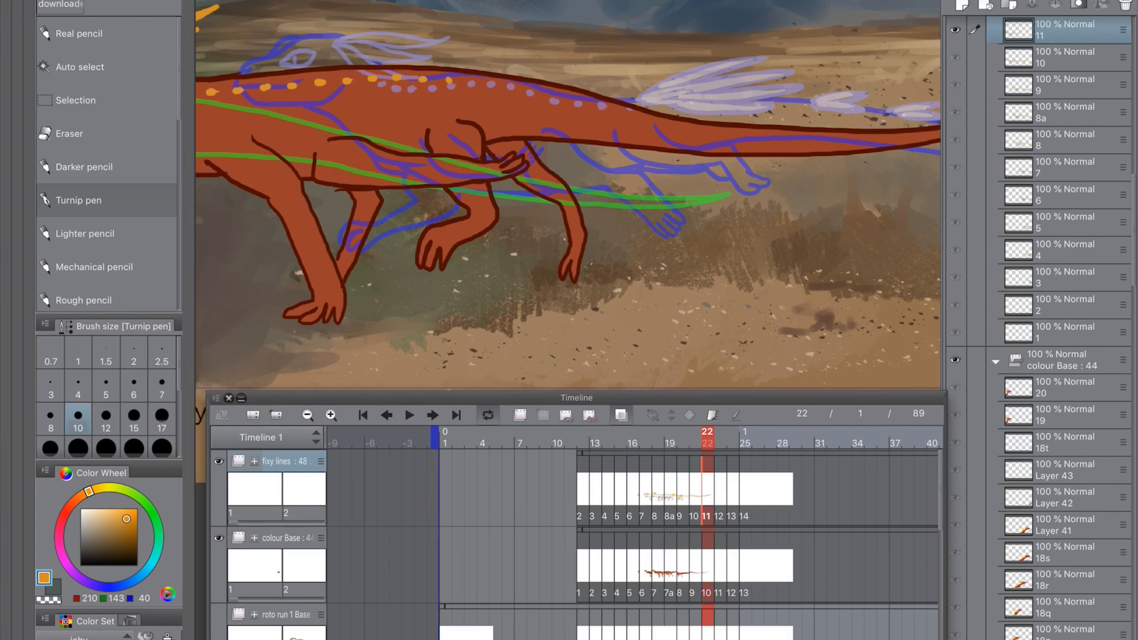
mouse_move(469, 84)
mouse_down()
mouse_move(572, 65)
mouse_move(553, 95)
mouse_up()
key(super+z)
key(super+z)
drag(489, 72, 605, 57)
drag(542, 75, 622, 77)
drag(535, 90, 631, 100)
mouse_move(506, 100)
mouse_down()
mouse_move(588, 114)
mouse_move(674, 109)
mouse_up()
Step: Draw orange tufts along the tail and a feather plume at its tip on line cell 11
drag(627, 119, 674, 122)
drag(672, 134, 448, 152)
drag(463, 144, 503, 140)
drag(652, 161, 694, 154)
drag(708, 155, 758, 144)
mouse_move(806, 157)
mouse_down()
mouse_move(526, 215)
mouse_move(694, 190)
mouse_up()
mouse_move(551, 195)
mouse_down()
mouse_move(683, 204)
mouse_move(509, 243)
mouse_up()
mouse_move(339, 209)
mouse_down()
mouse_move(537, 172)
mouse_move(536, 257)
mouse_up()
key(super+z)
drag(403, 224, 589, 230)
drag(314, 247, 807, 148)
Step: Fill the tail-base plume on line cell 11 with yellow, selecting its feathers with Auto select
drag(319, 85, 392, 101)
click(80, 66)
click(442, 55)
key(alt+BackSpace)
click(470, 77)
click(502, 99)
click(448, 117)
key(super+d)
Step: Add yellow highlights to the tufts along the tail on line cell 11 with the Turnip pen
click(78, 200)
drag(394, 96, 491, 104)
drag(736, 153, 770, 156)
drag(784, 202, 449, 216)
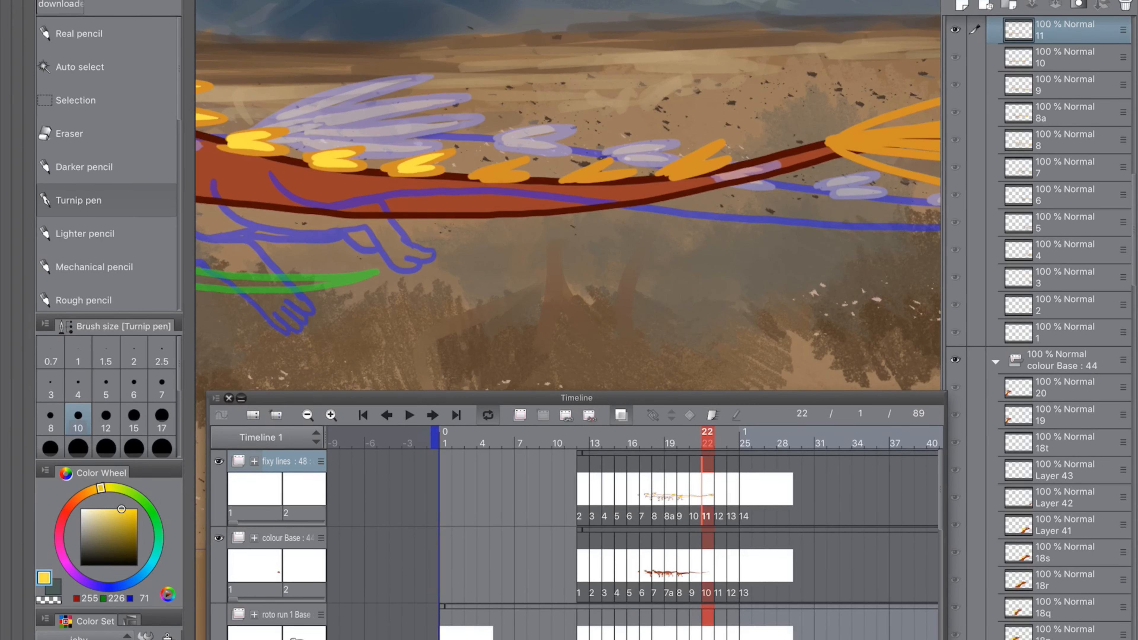
drag(828, 179, 484, 231)
Step: Fill the tail-tip plume on line cell 11 with yellow, selecting its feathers with Auto select
drag(495, 194, 663, 208)
click(80, 66)
click(637, 157)
key(alt+BackSpace)
click(753, 172)
click(757, 197)
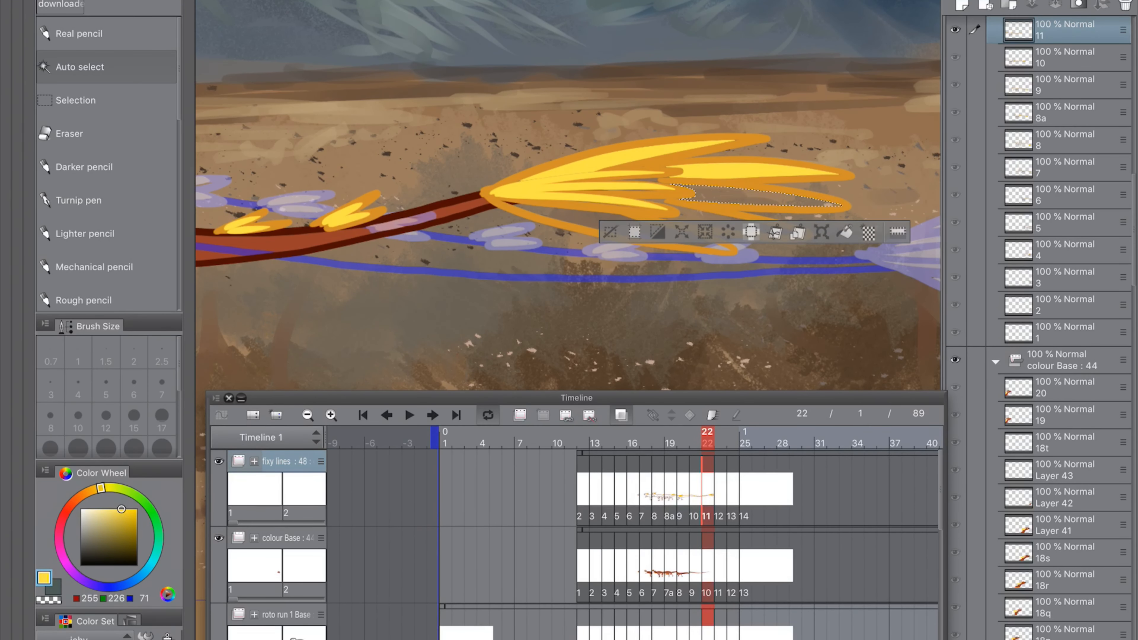
click(735, 222)
click(605, 226)
key(alt+BackSpace)
key(super+d)
Step: Add orange feather strokes over the yellow tail-tip plume on line cell 11 with the Turnip pen
click(79, 200)
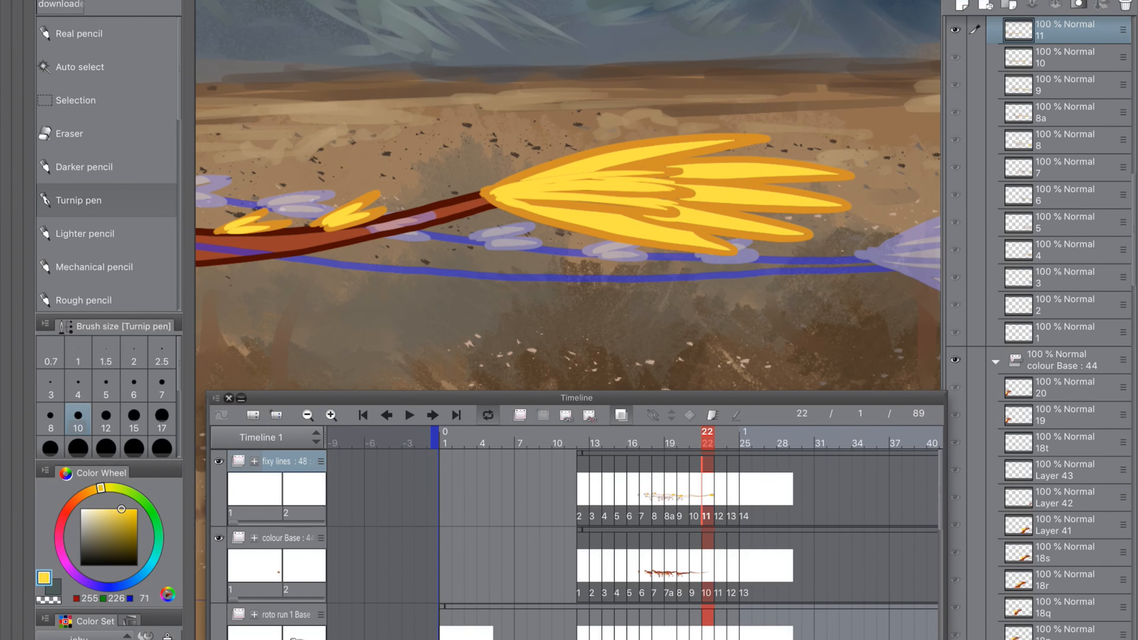
alt+click(687, 192)
mouse_move(486, 190)
mouse_down()
mouse_move(625, 165)
mouse_move(658, 176)
mouse_up()
drag(496, 192, 656, 194)
drag(497, 191, 672, 185)
scroll(663, 224, down, 5)
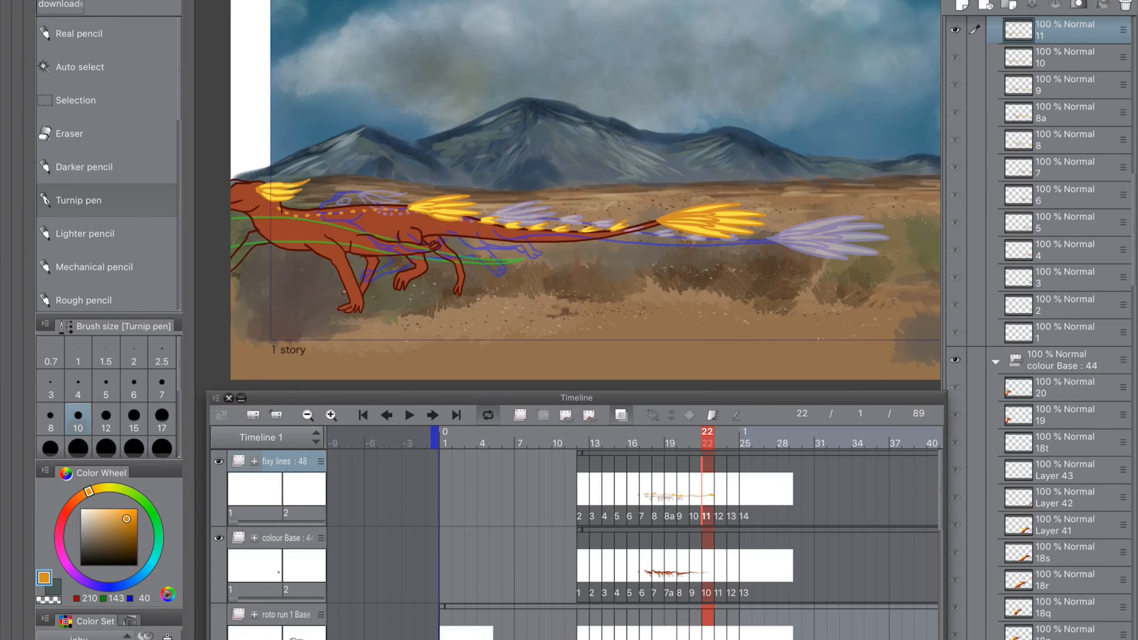
Step: Draw orange tufts along the tail and a tail-tip plume on line cell 12 at frame 23
drag(560, 233, 600, 170)
key(Right)
scroll(206, 256, up, 2)
scroll(206, 255, down, 1)
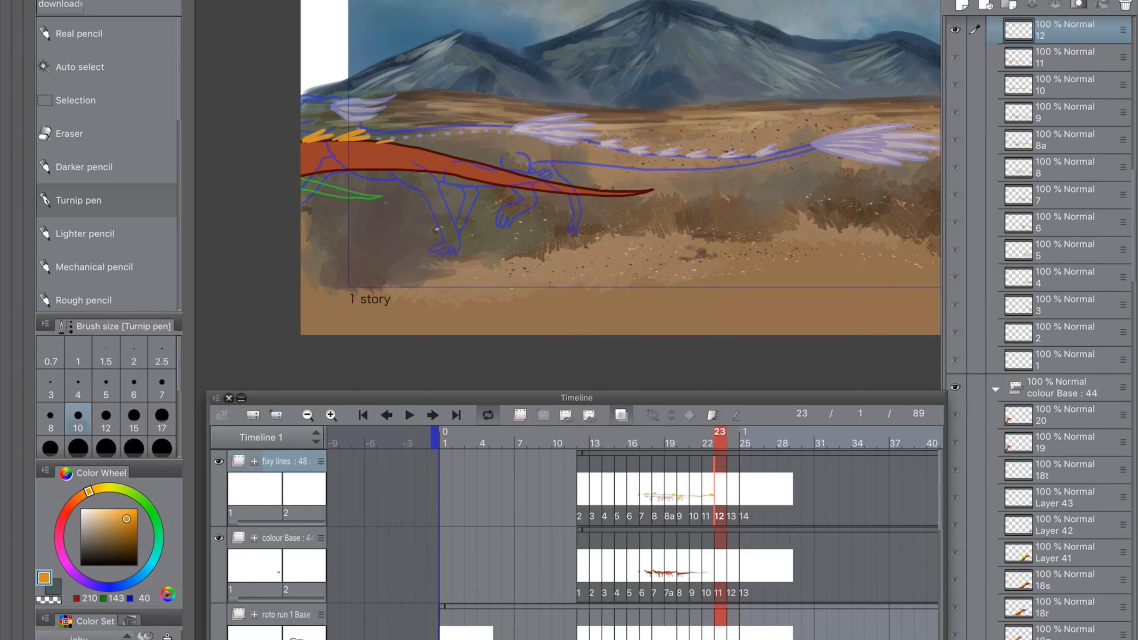
drag(599, 189, 672, 197)
drag(672, 197, 537, 184)
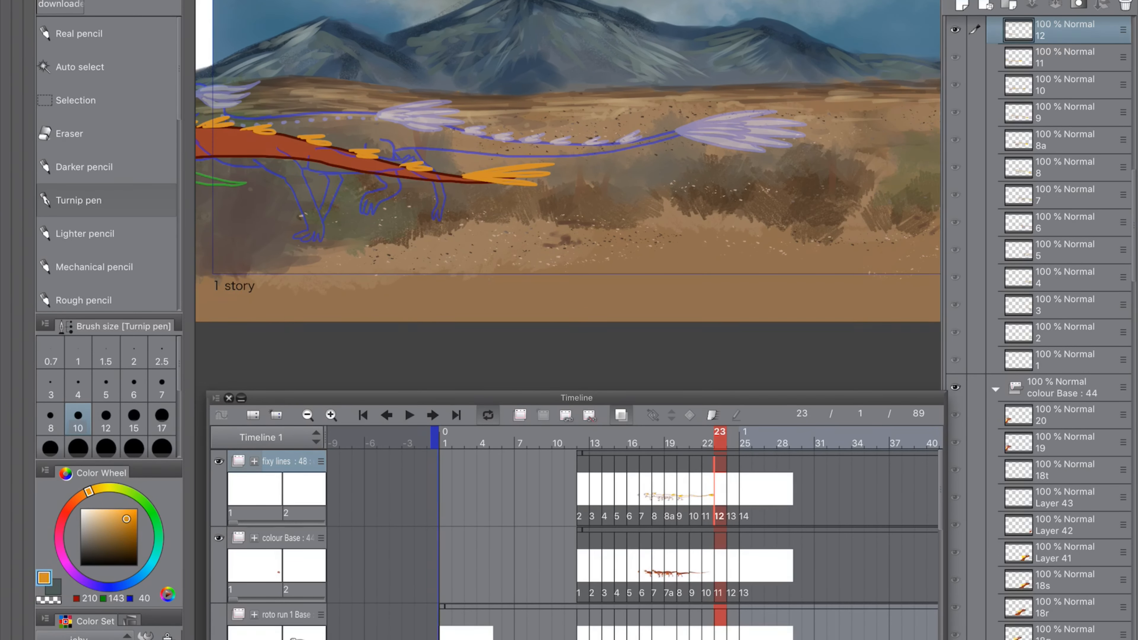
drag(220, 180, 457, 174)
Step: Add yellow highlights to the tufts along the tail on line cell 12
scroll(457, 174, up, 2)
drag(434, 98, 466, 89)
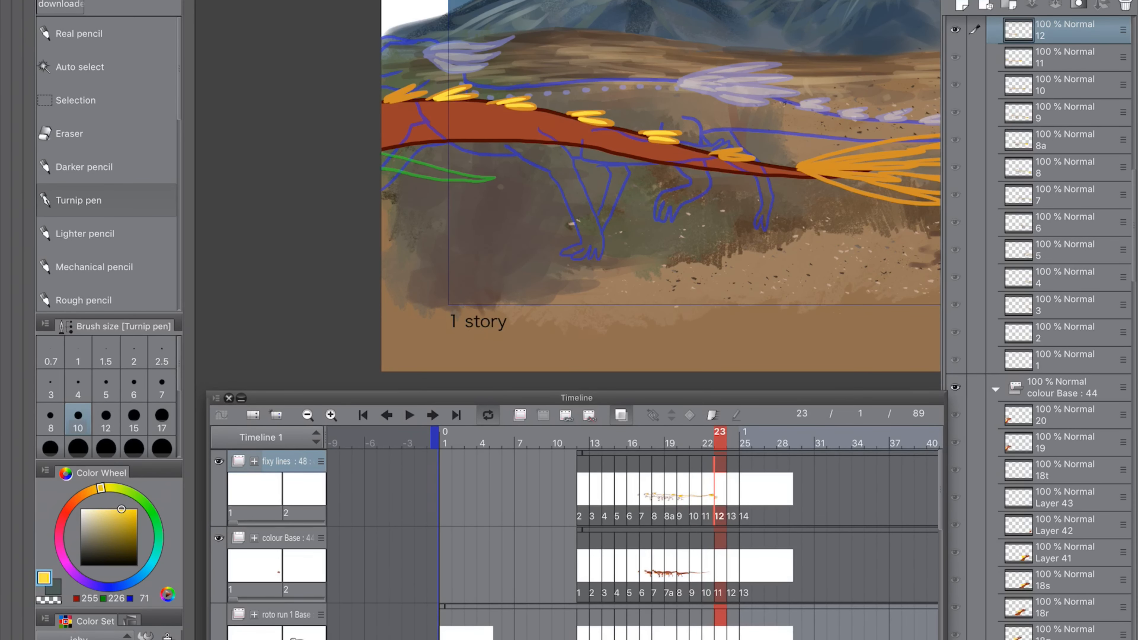
drag(801, 179, 561, 166)
Step: Fill the tail-tip plume on line cell 12 with yellow, selecting its feathers with Auto select
drag(559, 154, 668, 146)
drag(559, 156, 655, 153)
key(w)
click(663, 133)
key(alt+BackSpace)
click(721, 142)
click(717, 159)
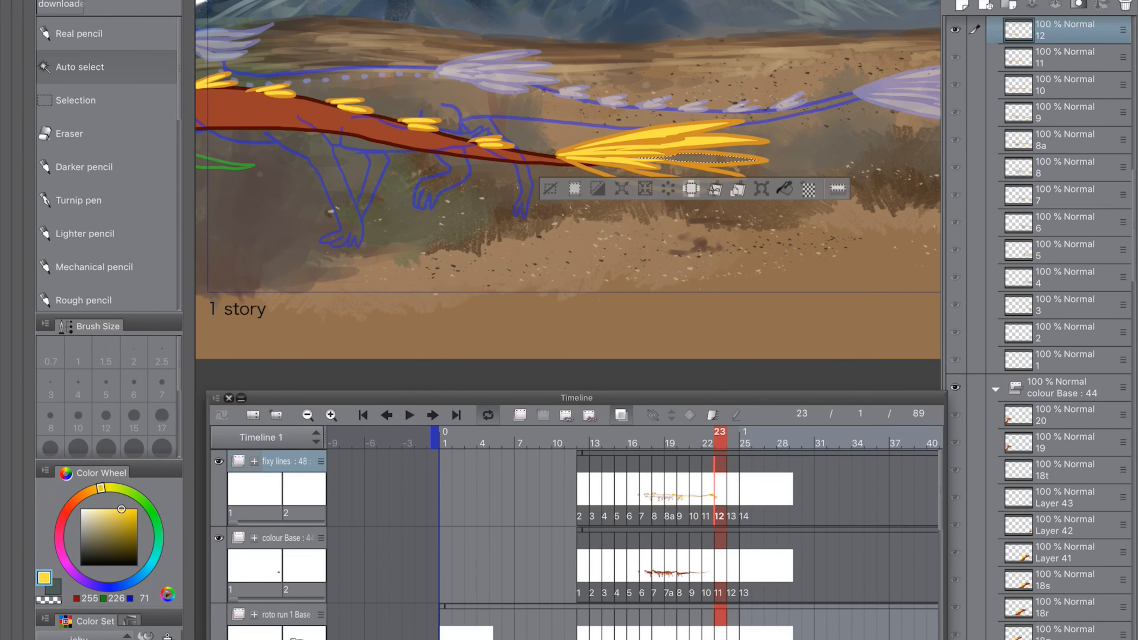
click(698, 172)
click(650, 179)
key(super+d)
key(p)
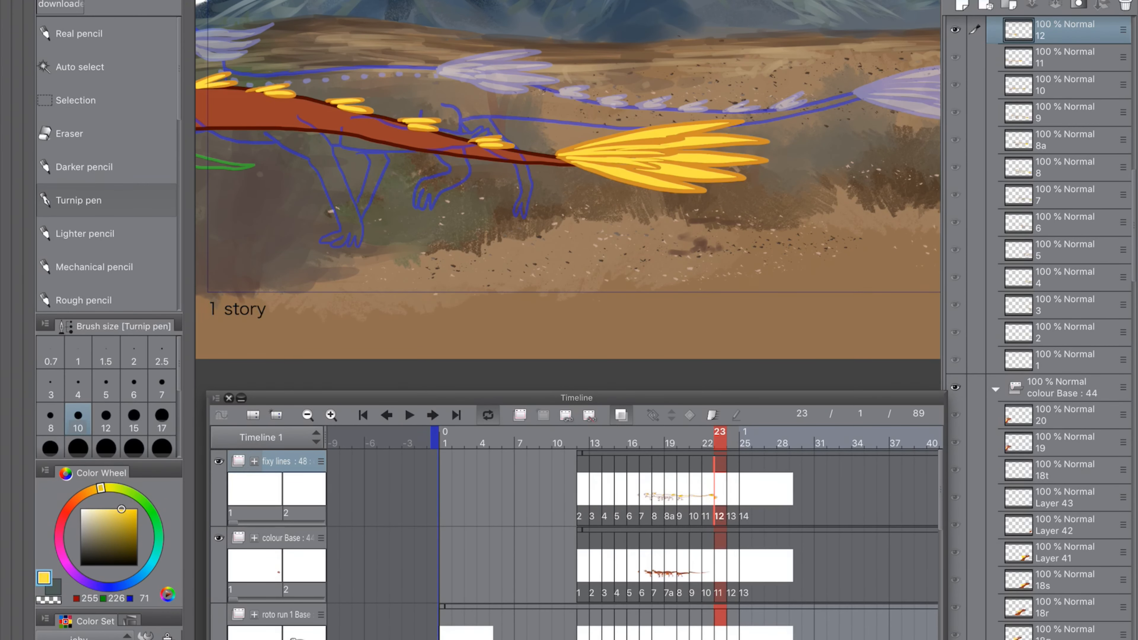
scroll(568, 224, down, 3)
Step: Draw an orange tuft and a tail-tip plume on line cell 13 at frame 24
drag(568, 224, 605, 176)
key(Right)
drag(448, 179, 601, 161)
drag(483, 104, 506, 104)
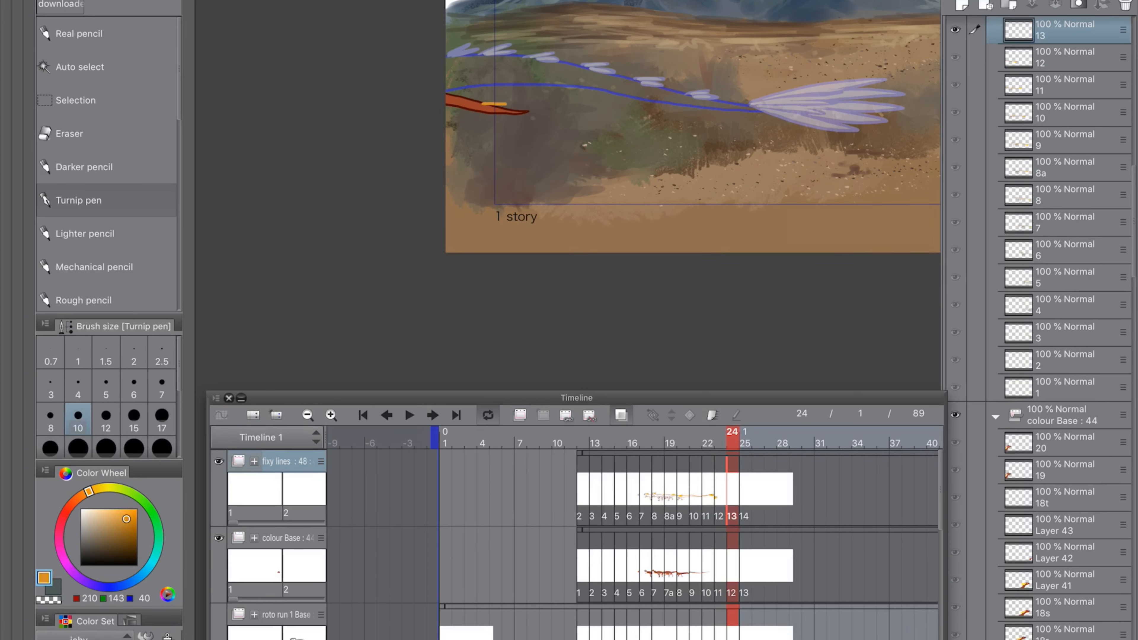
scroll(539, 238, up, 3)
Step: Fill the tail-tip plume on line cell 13 with yellow, selecting its feathers with Auto select
drag(448, 2, 457, 3)
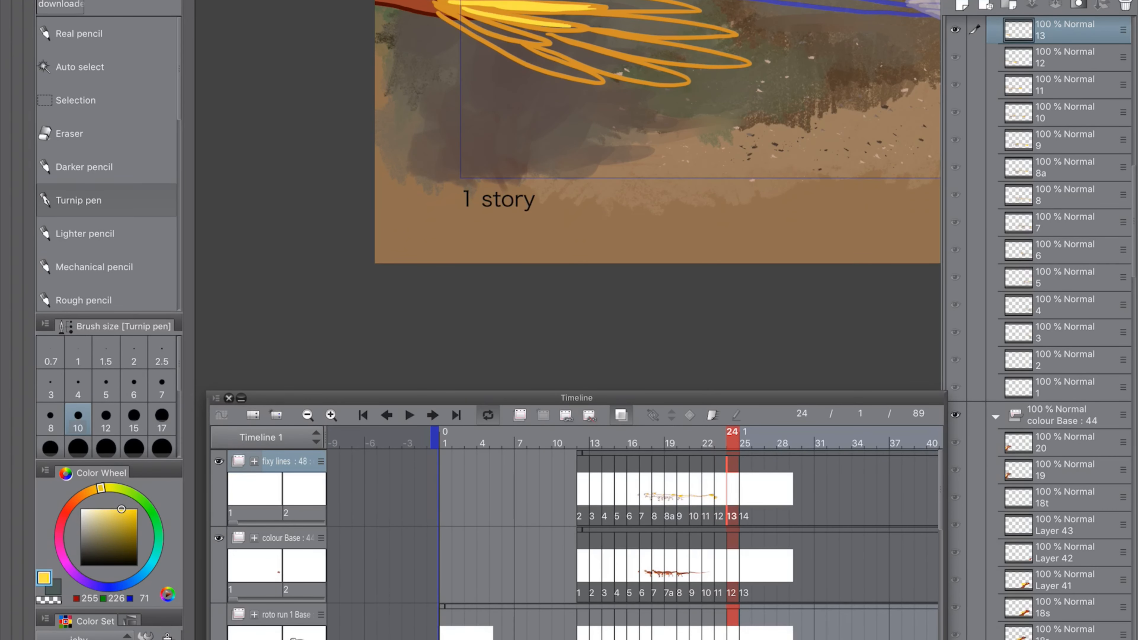
key(w)
click(645, 5)
key(alt+Delete)
click(650, 51)
key(alt+Delete)
click(640, 27)
key(alt+Delete)
click(533, 58)
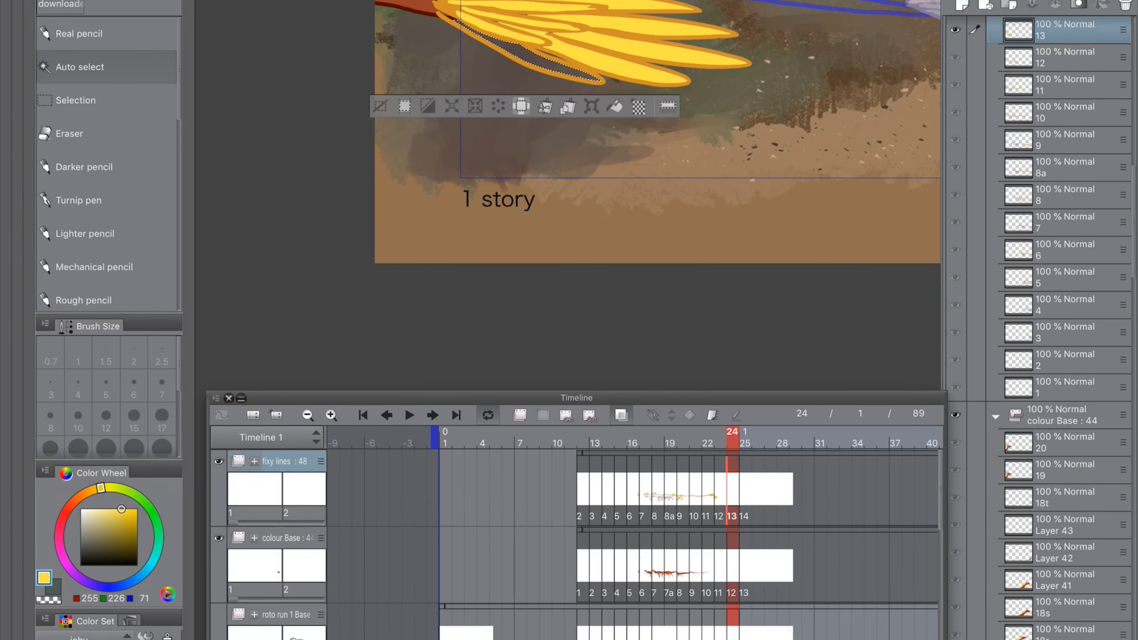
key(ctrl+d)
Step: Step to frame 25 and turn off the onion skin
scroll(657, 130, down, 3)
key(Right)
scroll(658, 130, down, 3)
click(620, 416)
click(206, 1)
key(Escape)
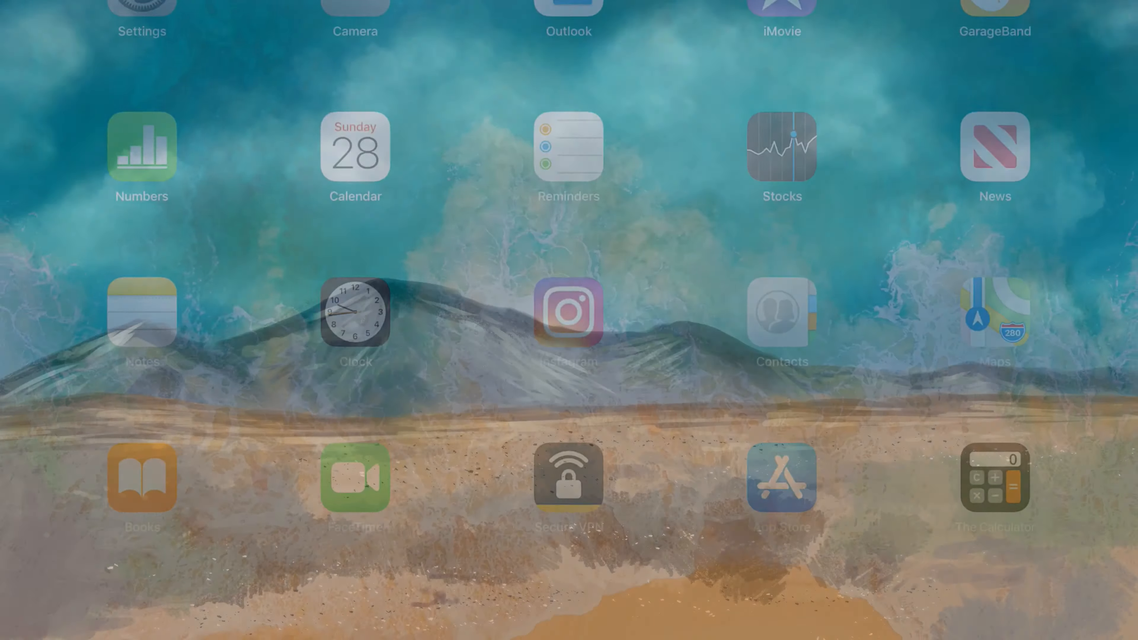